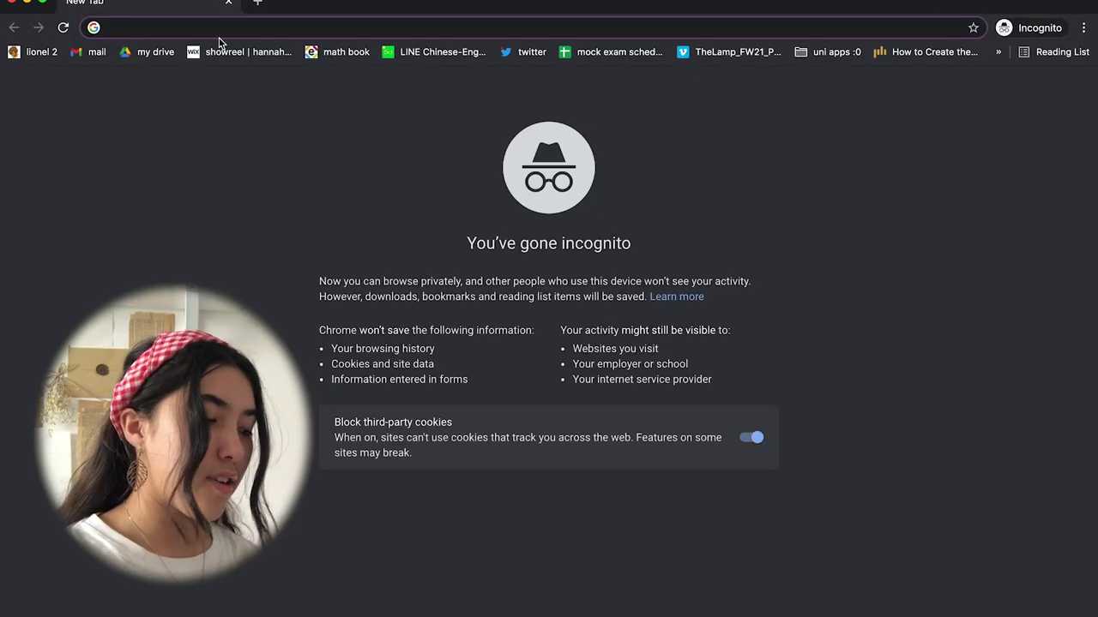
- Search the web for notion, open its website and look through the product page
{"action": "type", "text": "notion"}
{"action": "key", "text": "Return"}
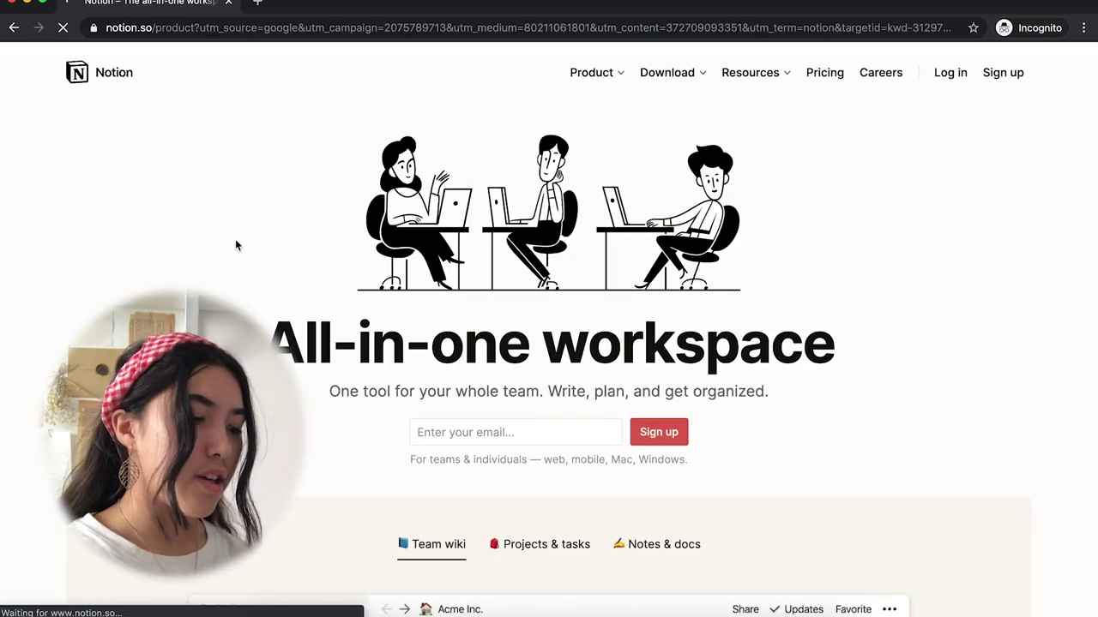
{"action": "scroll", "coordinate": [795, 266], "scroll_direction": "down", "scroll_amount": 3}
{"action": "scroll", "coordinate": [885, 298], "scroll_direction": "down", "scroll_amount": 10}
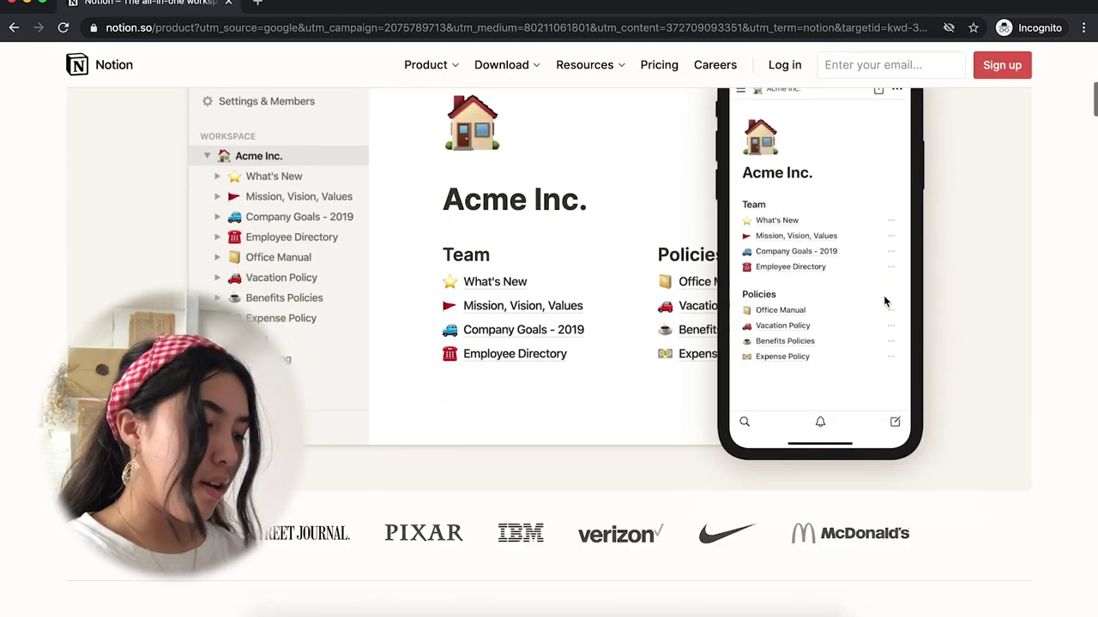
{"action": "scroll", "coordinate": [884, 301], "scroll_direction": "down", "scroll_amount": 15}
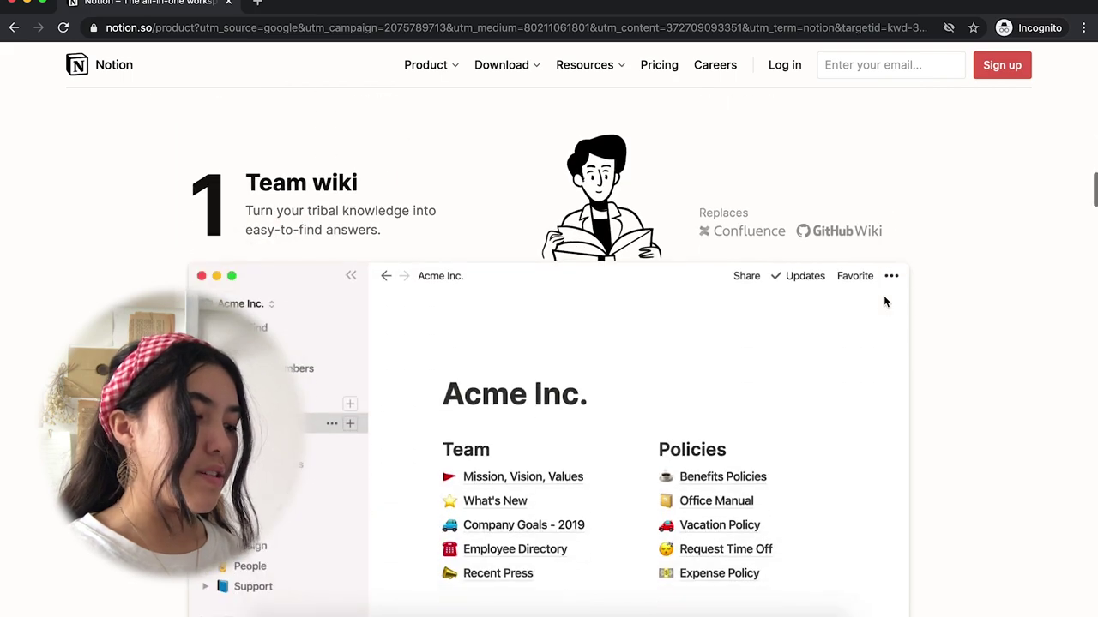
{"action": "scroll", "coordinate": [885, 301], "scroll_direction": "down", "scroll_amount": 10}
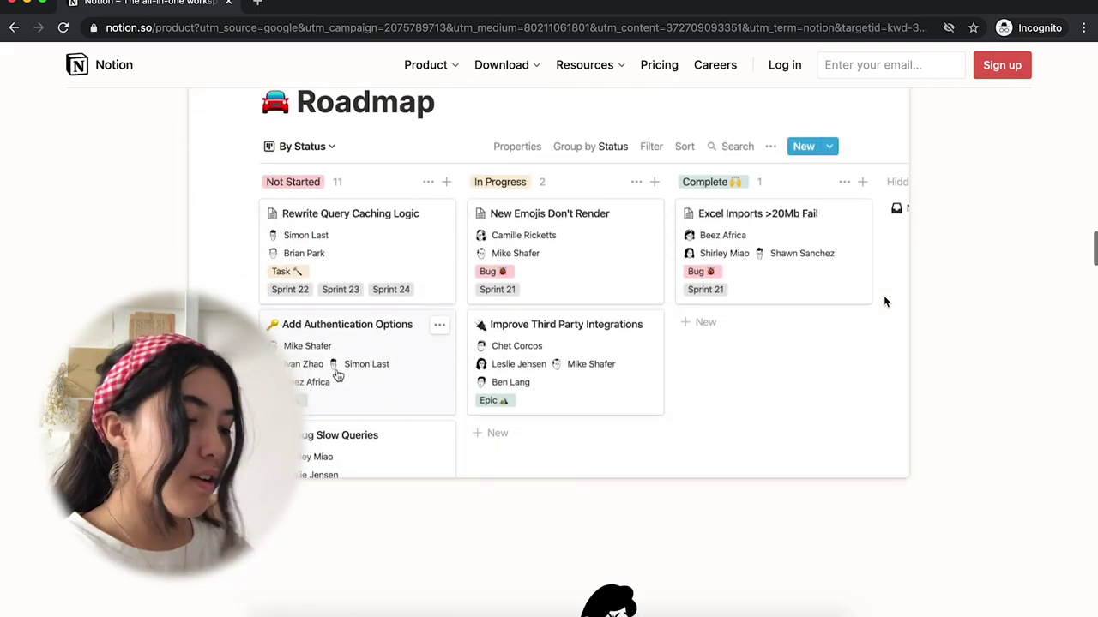
{"action": "scroll", "coordinate": [885, 301], "scroll_direction": "down", "scroll_amount": 10}
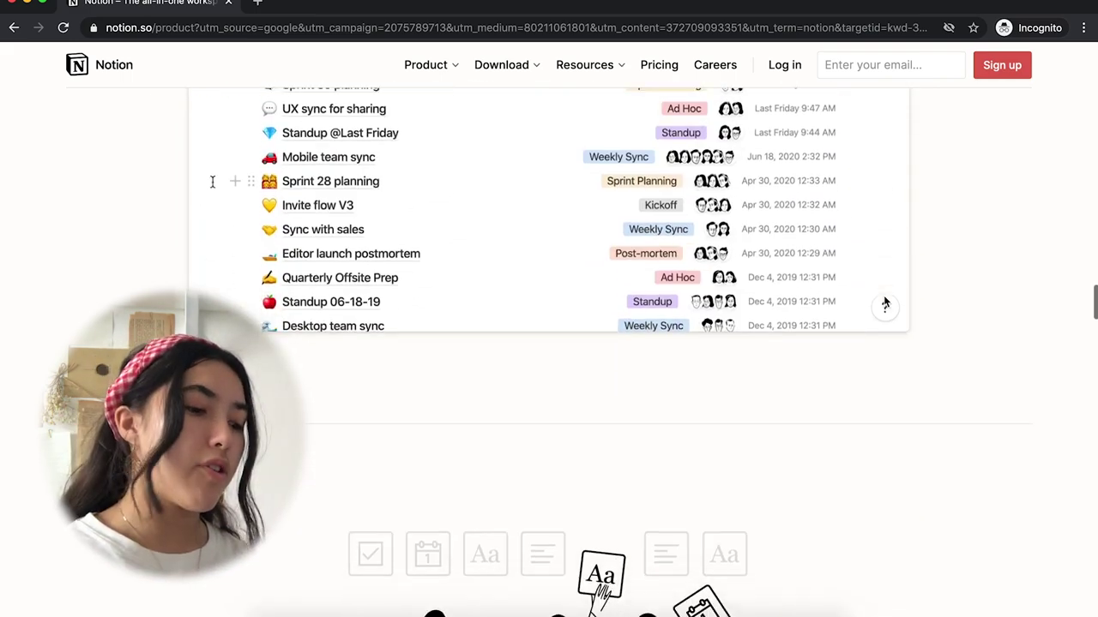
{"action": "scroll", "coordinate": [885, 301], "scroll_direction": "down", "scroll_amount": 3}
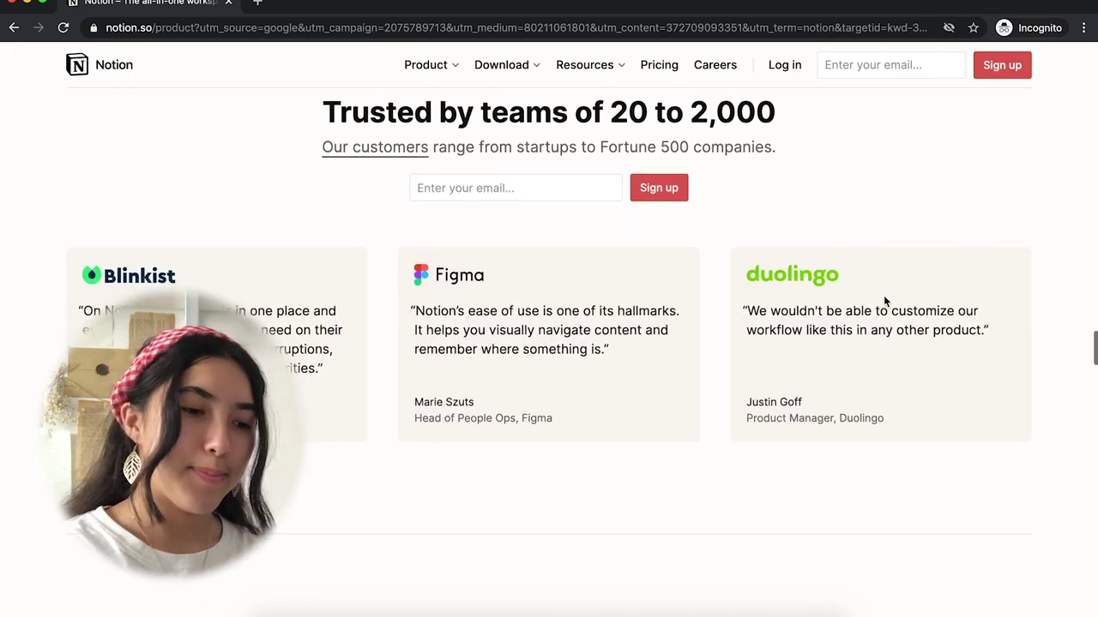
{"action": "scroll", "coordinate": [885, 301], "scroll_direction": "up", "scroll_amount": 6}
{"action": "scroll", "coordinate": [885, 301], "scroll_direction": "up", "scroll_amount": 20}
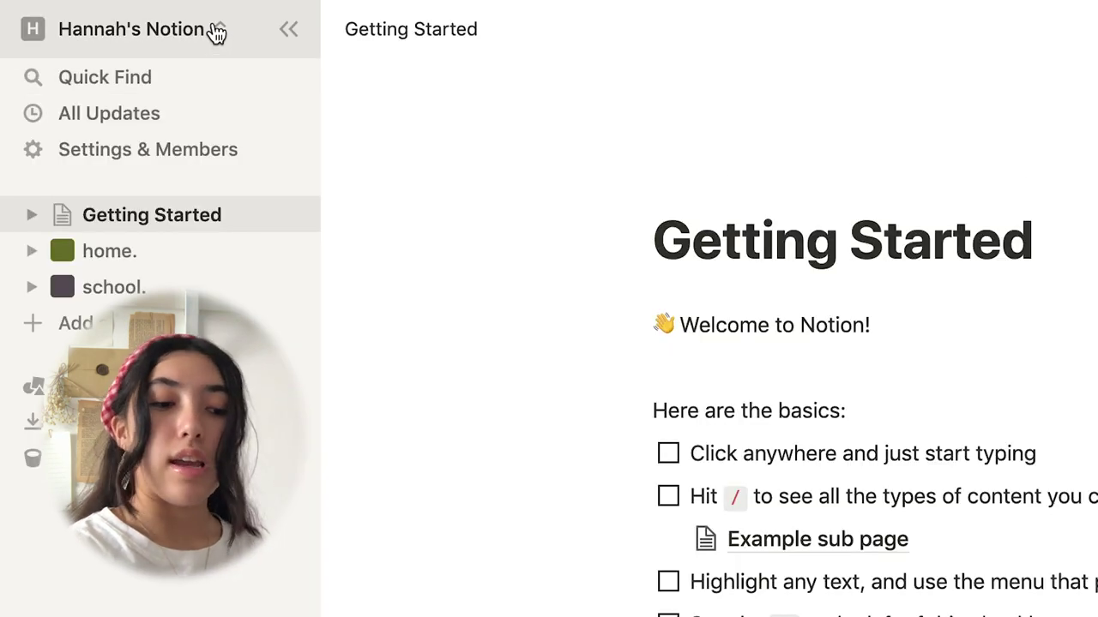
- Download the Notion desktop app for Mac
{"action": "left_click", "coordinate": [123, 60]}
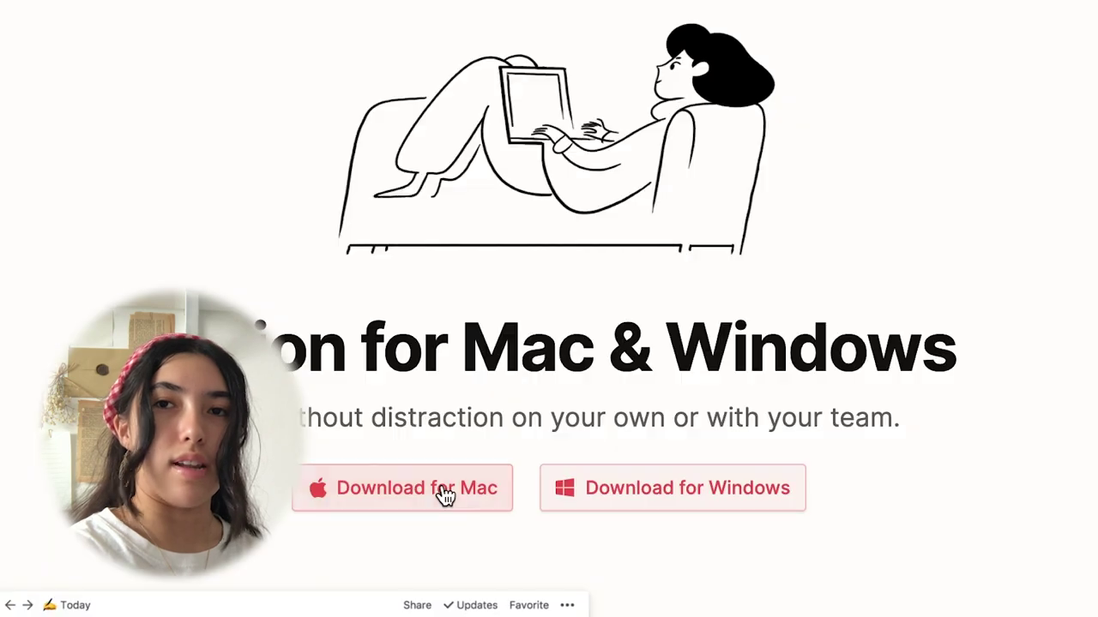
{"action": "left_click", "coordinate": [443, 495]}
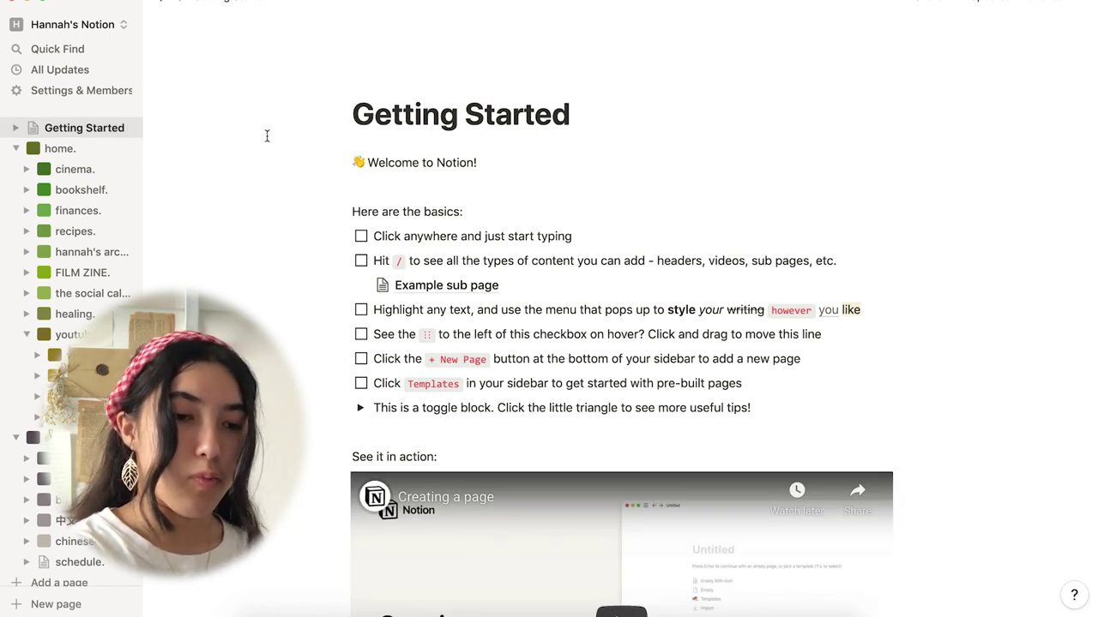
- Add a new page to the workspace and start it as Empty with icon
{"action": "scroll", "coordinate": [267, 135], "scroll_direction": "down", "scroll_amount": 5}
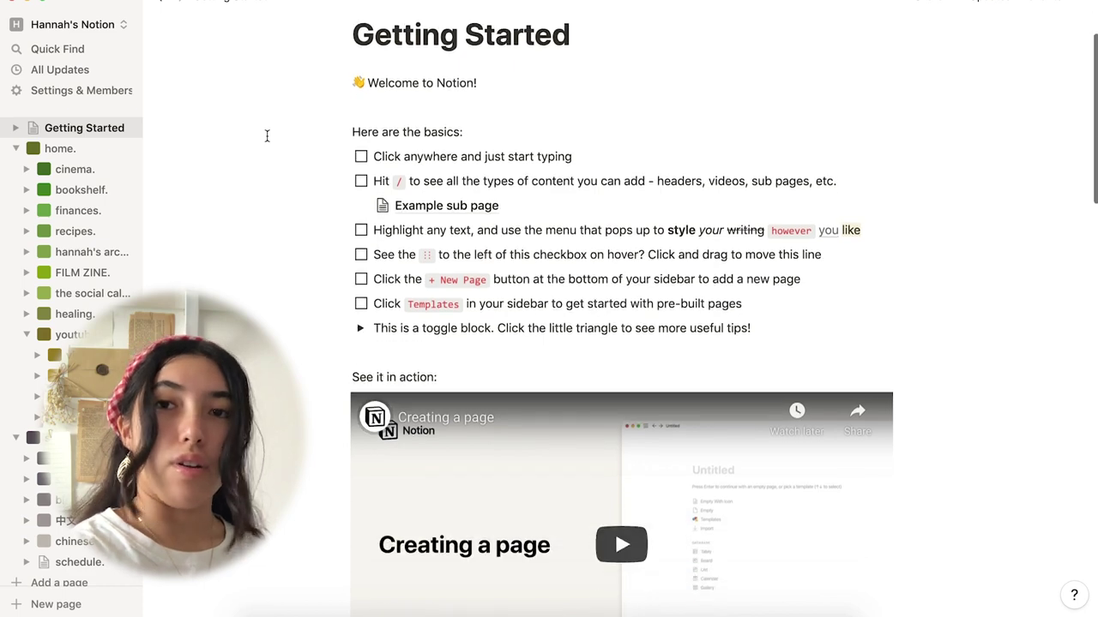
{"action": "scroll", "coordinate": [267, 135], "scroll_direction": "down", "scroll_amount": 4}
{"action": "scroll", "coordinate": [267, 136], "scroll_direction": "up", "scroll_amount": 8}
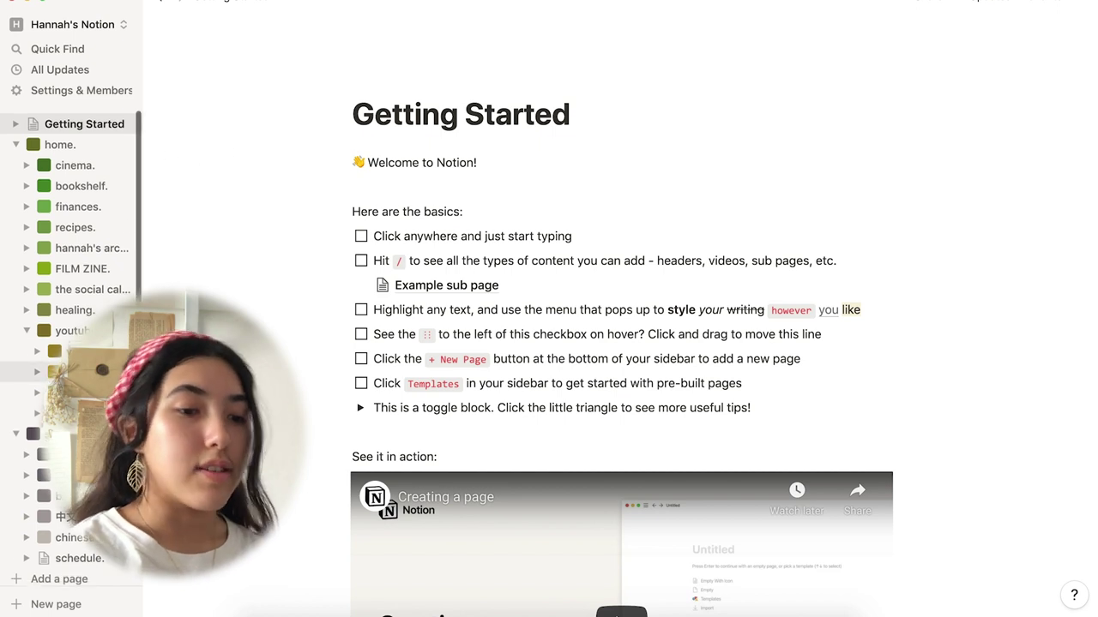
{"action": "scroll", "coordinate": [77, 215], "scroll_direction": "down", "scroll_amount": 3}
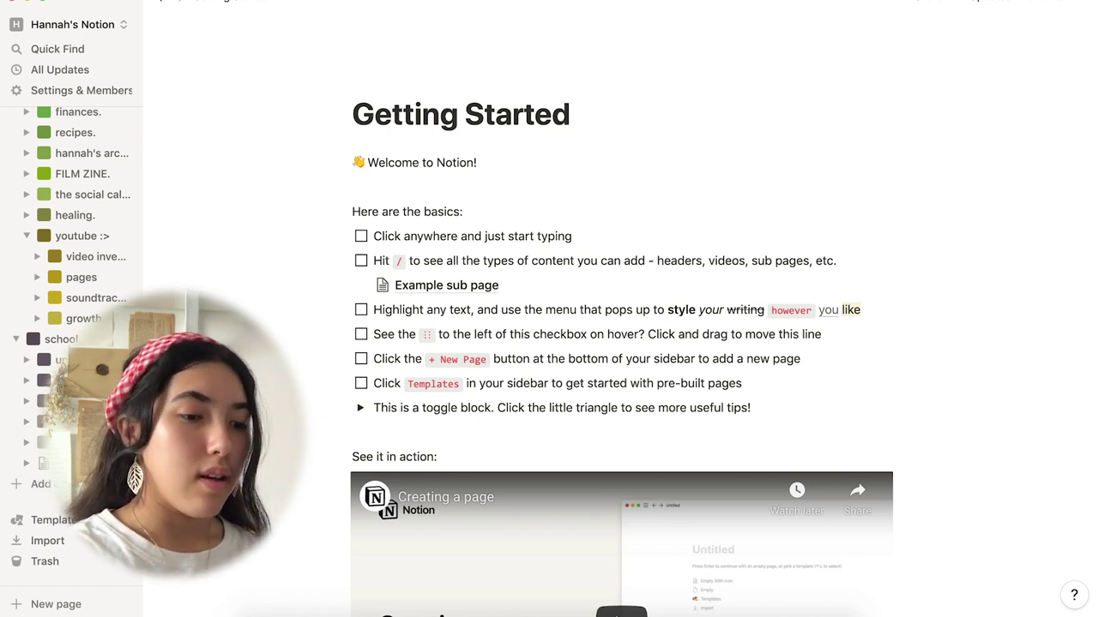
{"action": "scroll", "coordinate": [70, 326], "scroll_direction": "up", "scroll_amount": 3}
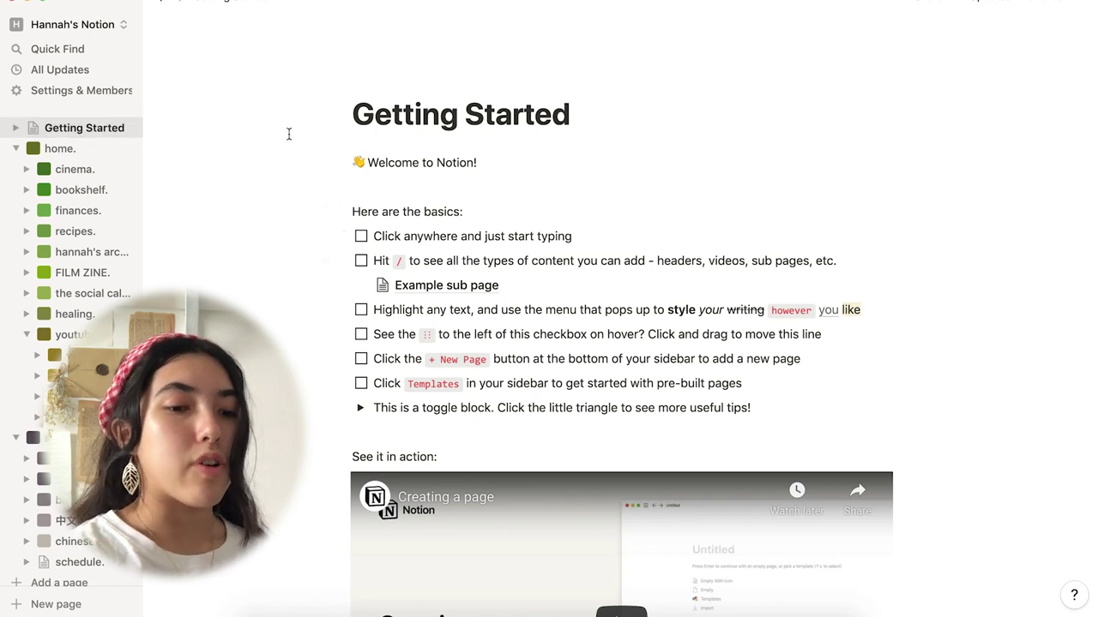
{"action": "scroll", "coordinate": [77, 258], "scroll_direction": "down", "scroll_amount": 3}
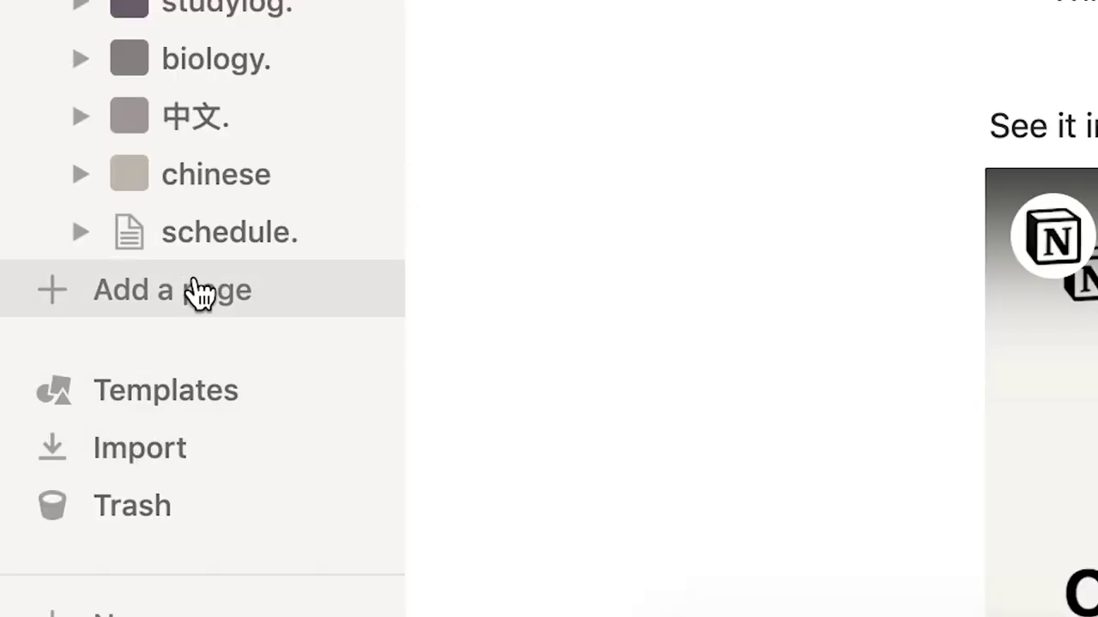
{"action": "left_click", "coordinate": [289, 294]}
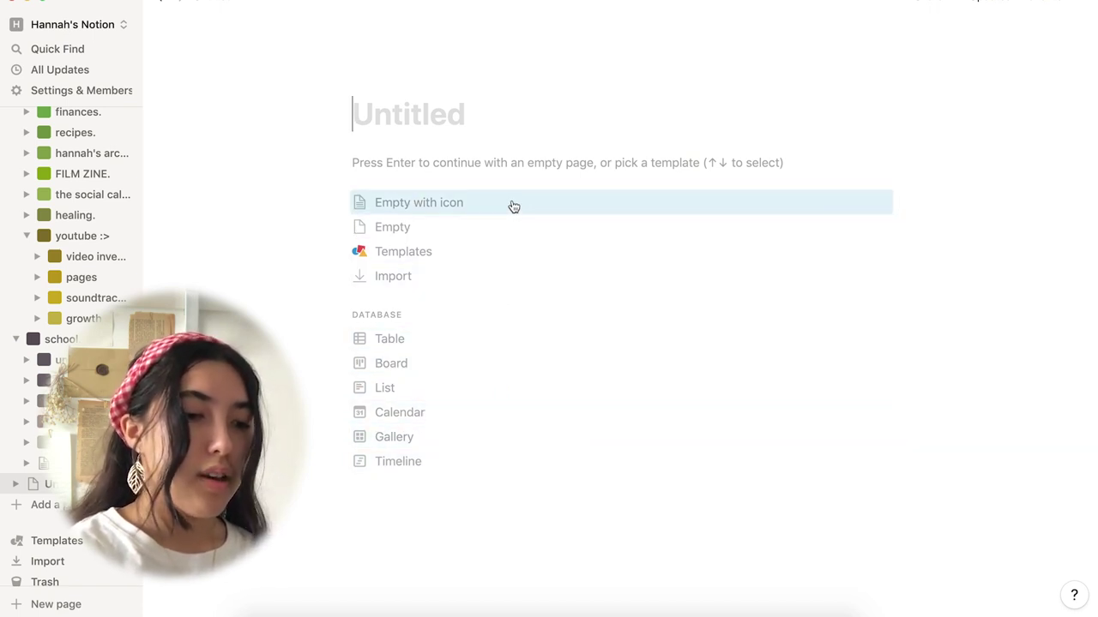
{"action": "left_click", "coordinate": [472, 203]}
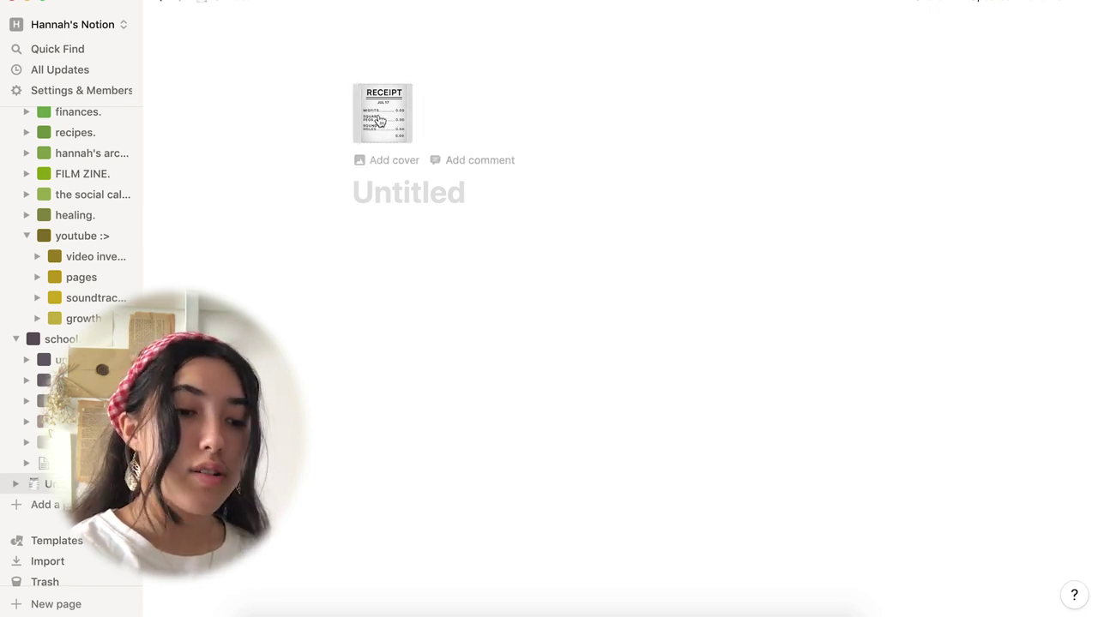
- Try other emoji icons for the new page, including the lemon and the shushing face
{"action": "left_click", "coordinate": [380, 119]}
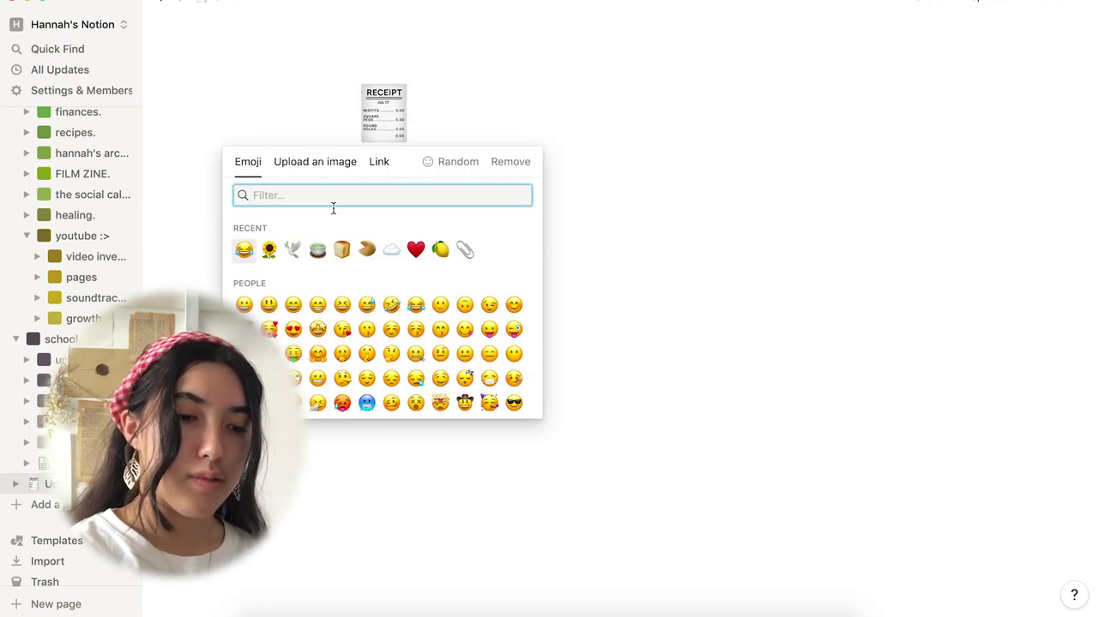
{"action": "left_click", "coordinate": [317, 250]}
{"action": "left_click", "coordinate": [391, 139]}
{"action": "left_click", "coordinate": [446, 161]}
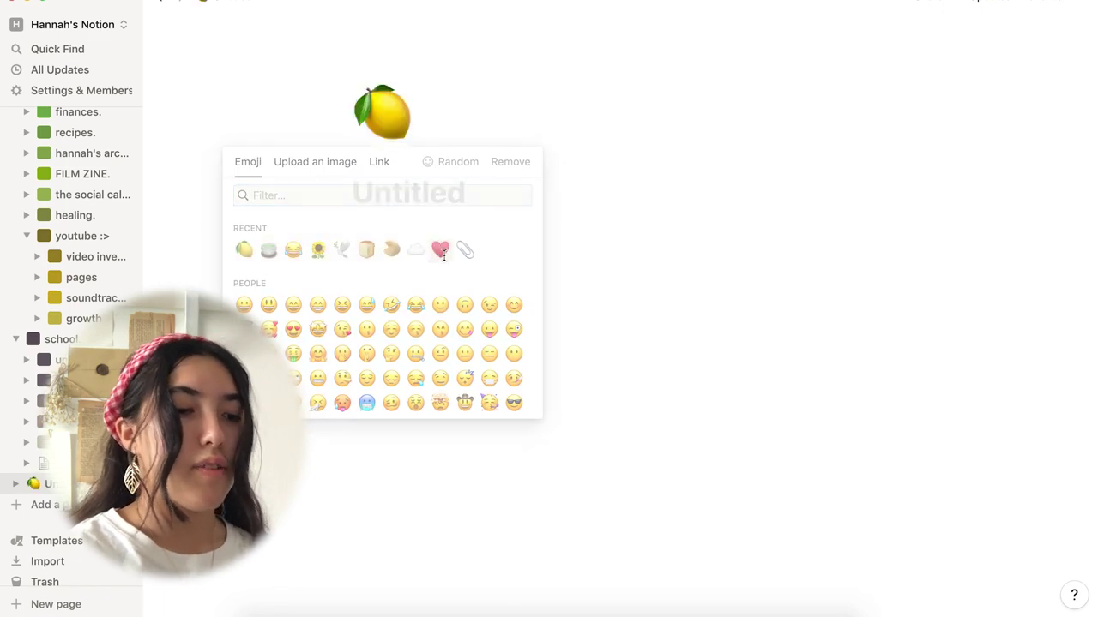
{"action": "left_click", "coordinate": [390, 111]}
{"action": "left_click", "coordinate": [367, 354]}
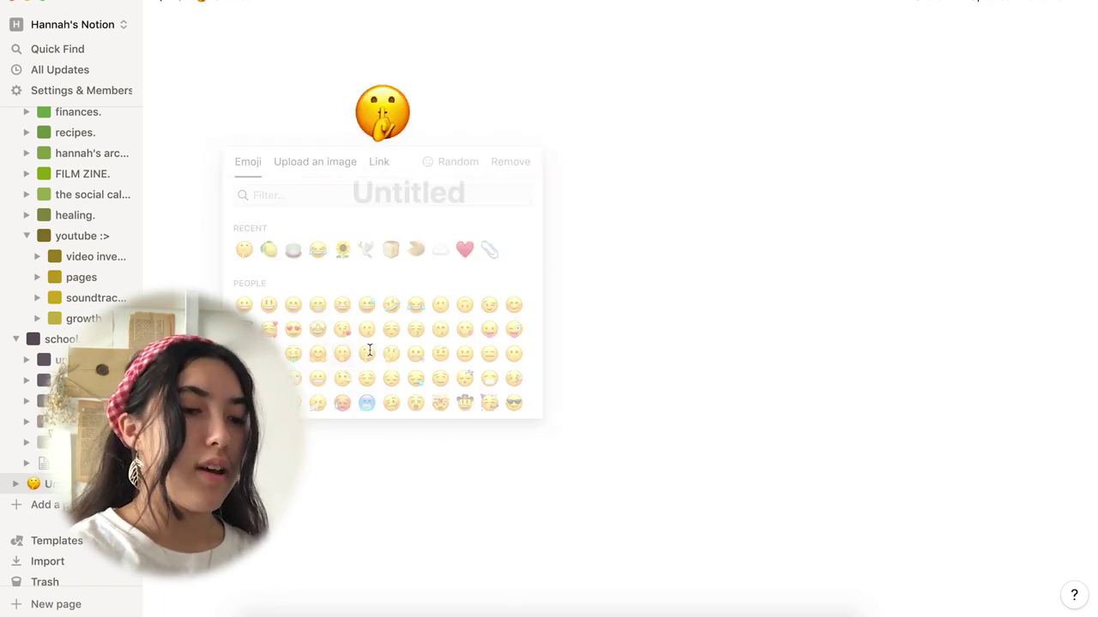
- Set the page icon to the sleeping face emoji and title the page "sleep!"
{"action": "left_click", "coordinate": [385, 133]}
{"action": "left_click", "coordinate": [465, 379]}
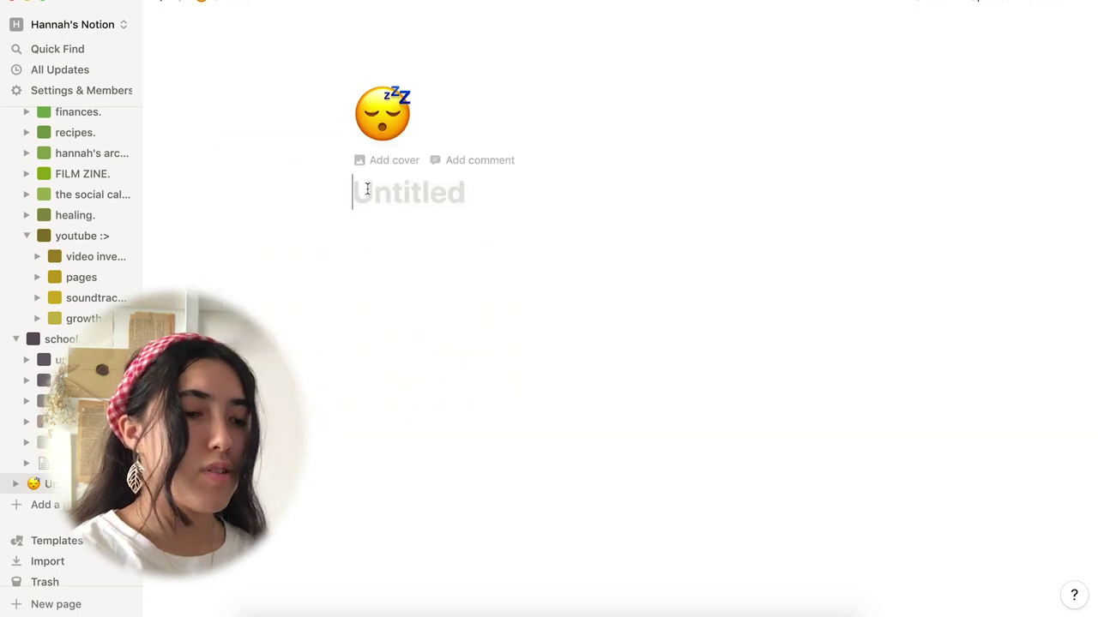
{"action": "type", "text": "sleep!"}
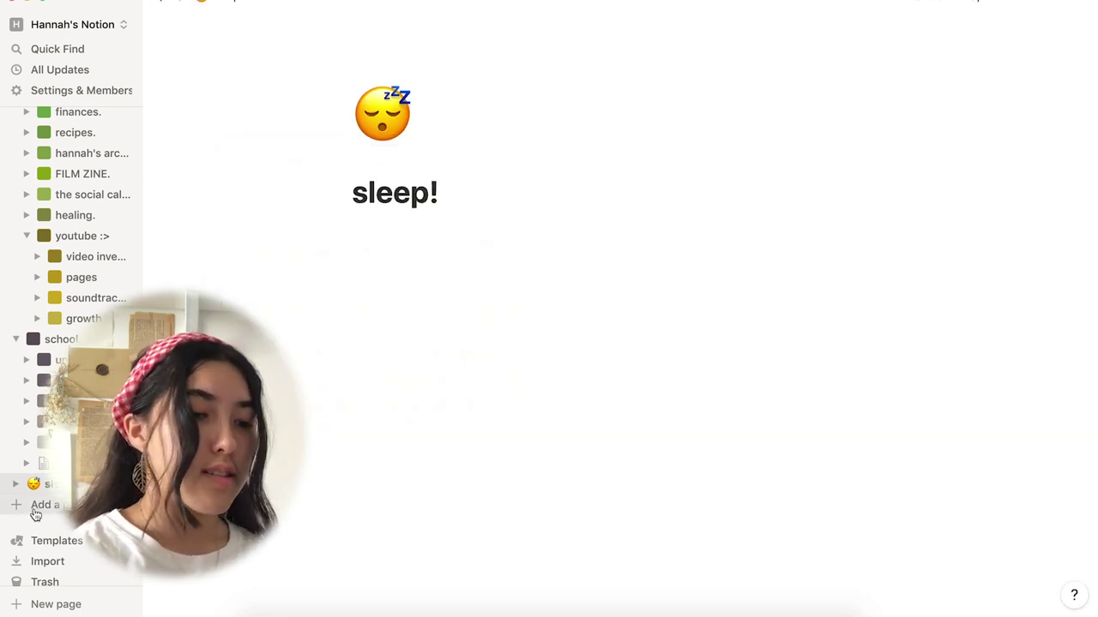
- Add another page, start it as Empty and write "hello! i want an icon!" in its body
{"action": "left_click", "coordinate": [62, 505]}
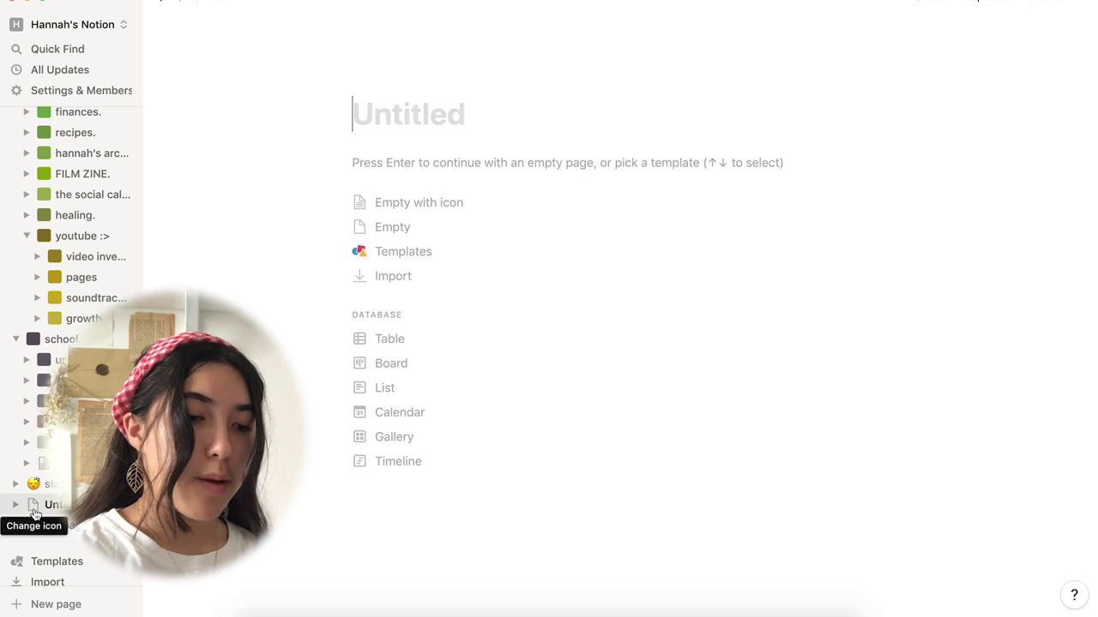
{"action": "left_click", "coordinate": [430, 226]}
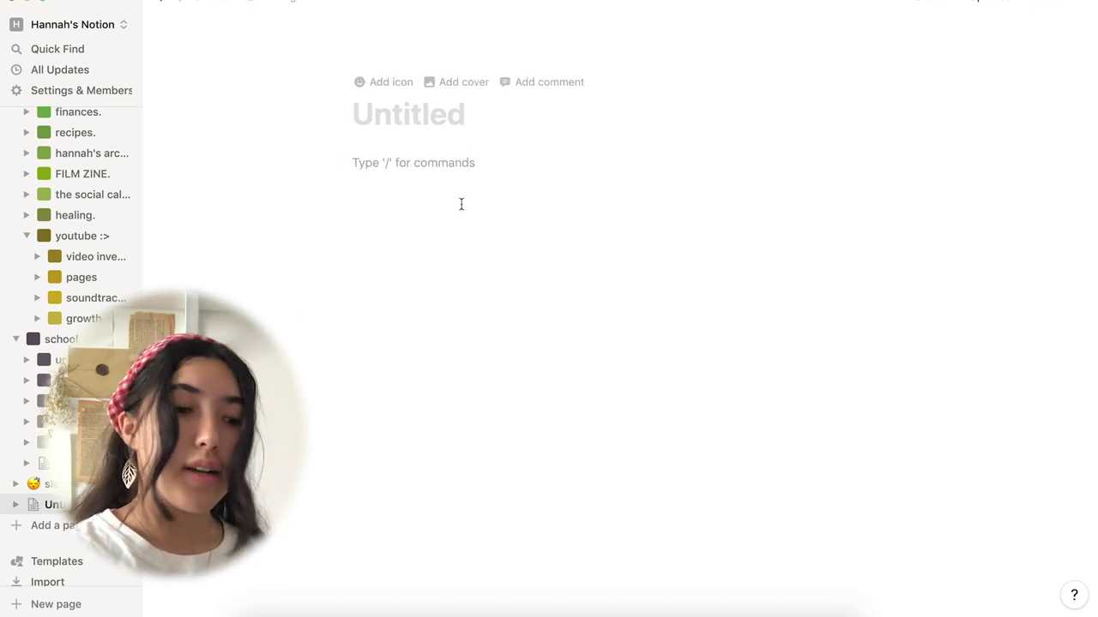
{"action": "type", "text": "hell"}
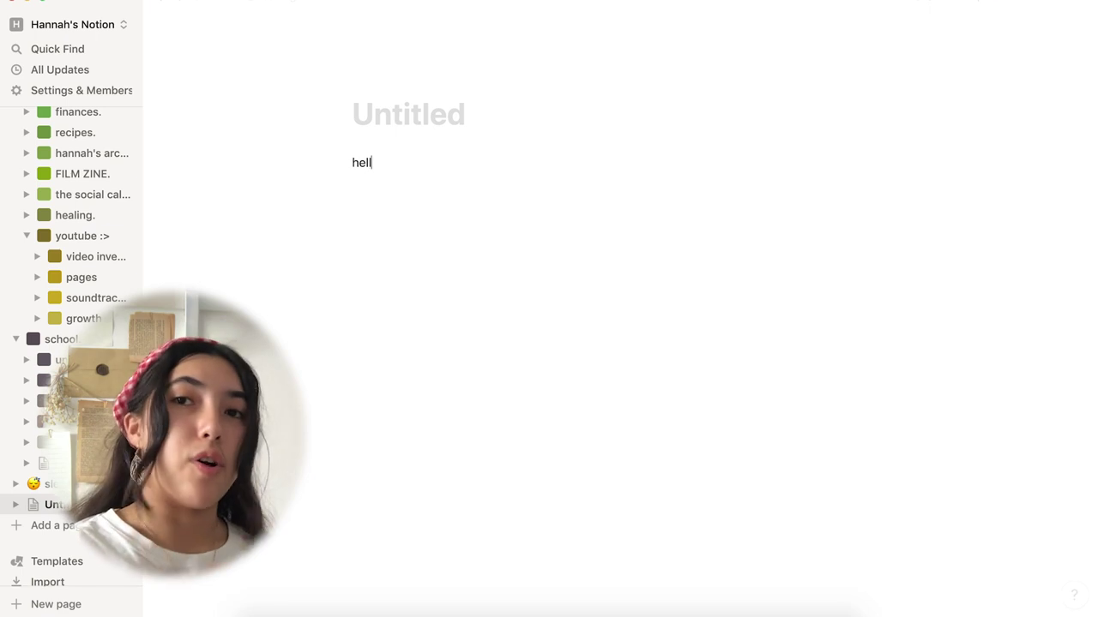
{"action": "type", "text": "o! i want"}
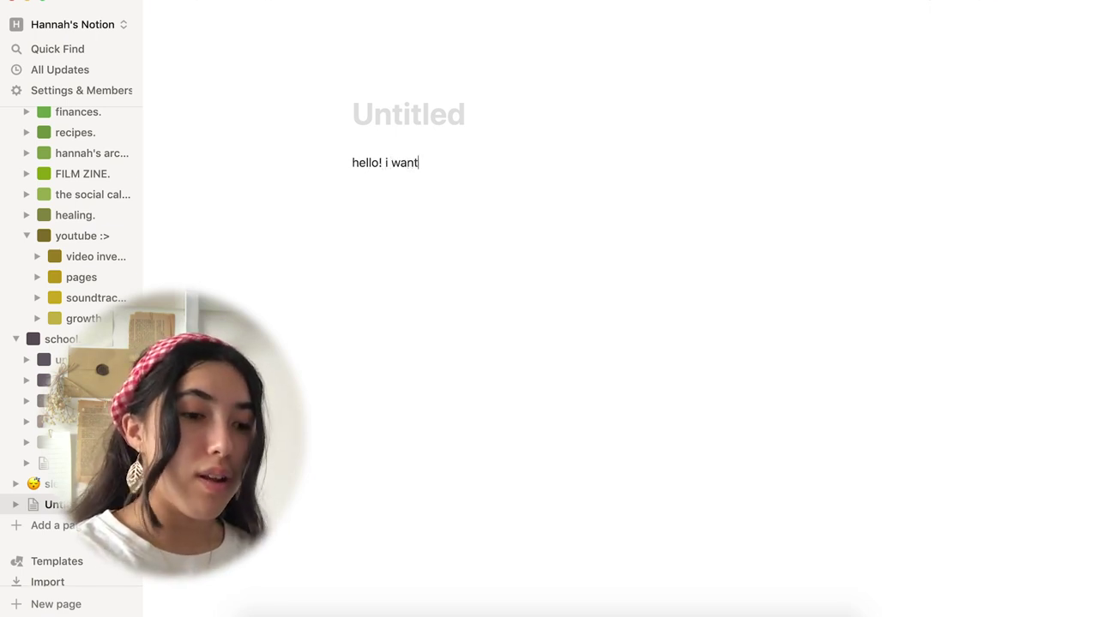
{"action": "type", "text": " an icon!"}
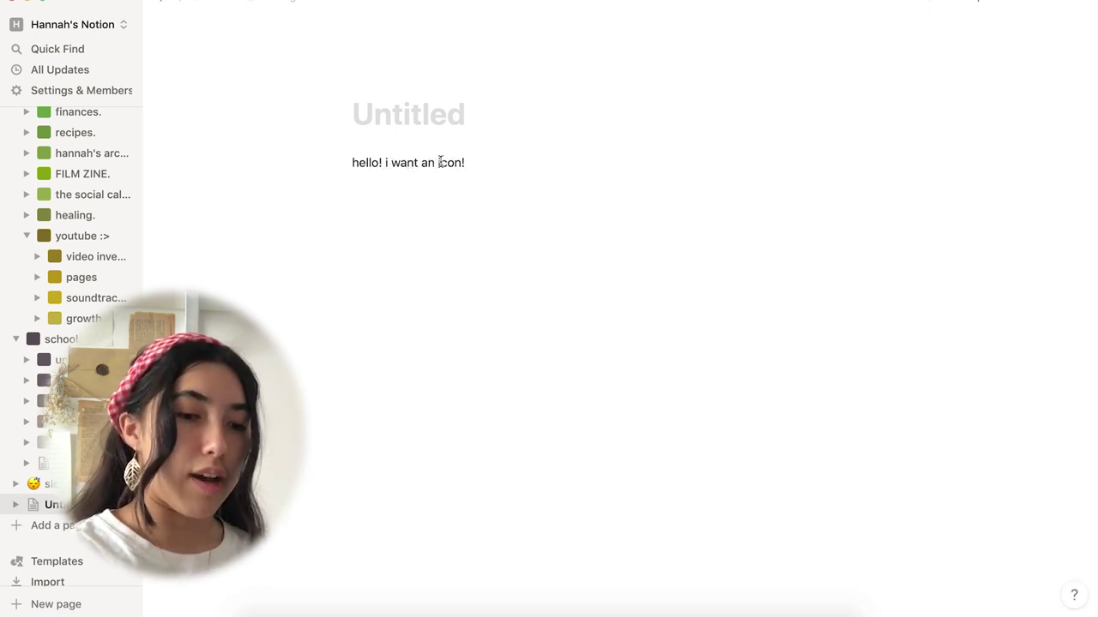
- Add an icon to the untitled page and change it to the green tea cup emoji
{"action": "mouse_move", "coordinate": [418, 123]}
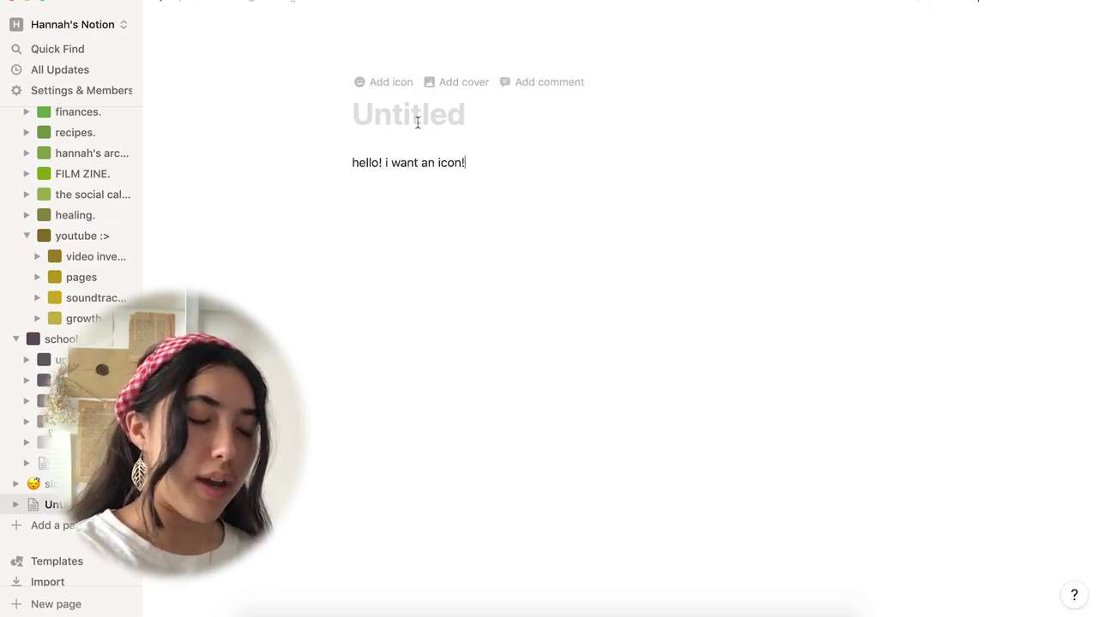
{"action": "left_click", "coordinate": [383, 83]}
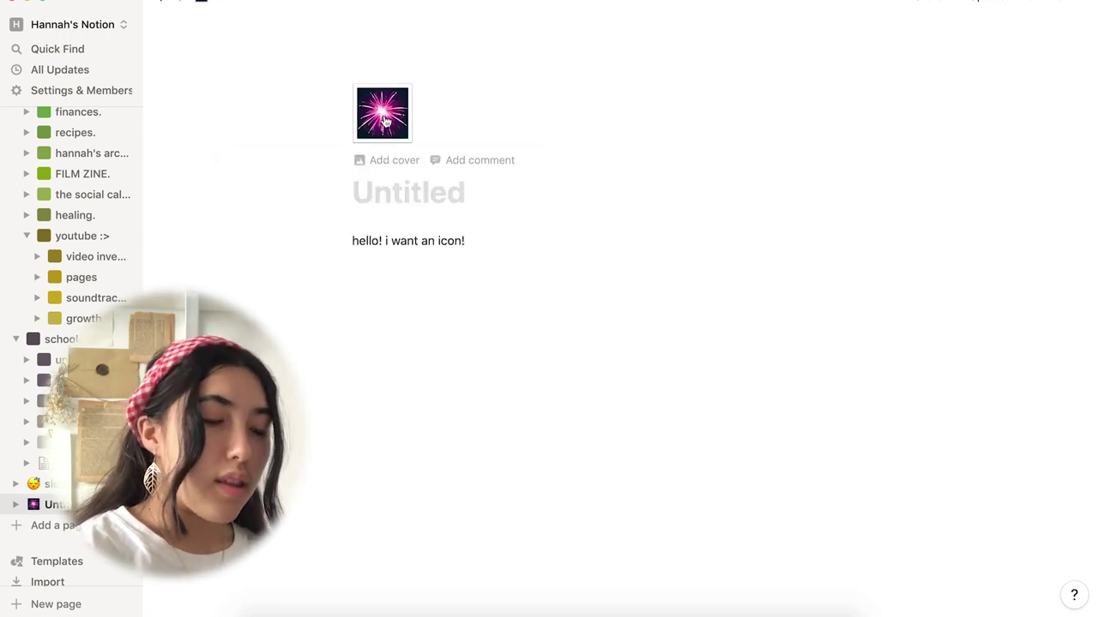
{"action": "left_click", "coordinate": [385, 123]}
{"action": "left_click", "coordinate": [317, 250]}
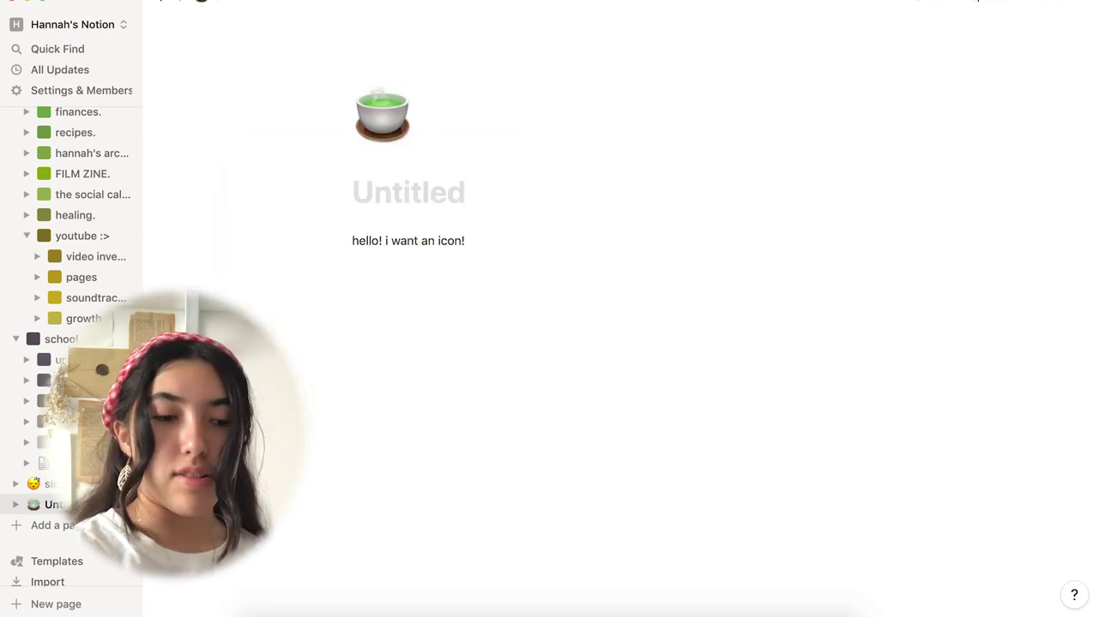
- Add another page, open its template gallery and preview the Roadmap template in the Design category
{"action": "left_click", "coordinate": [59, 525]}
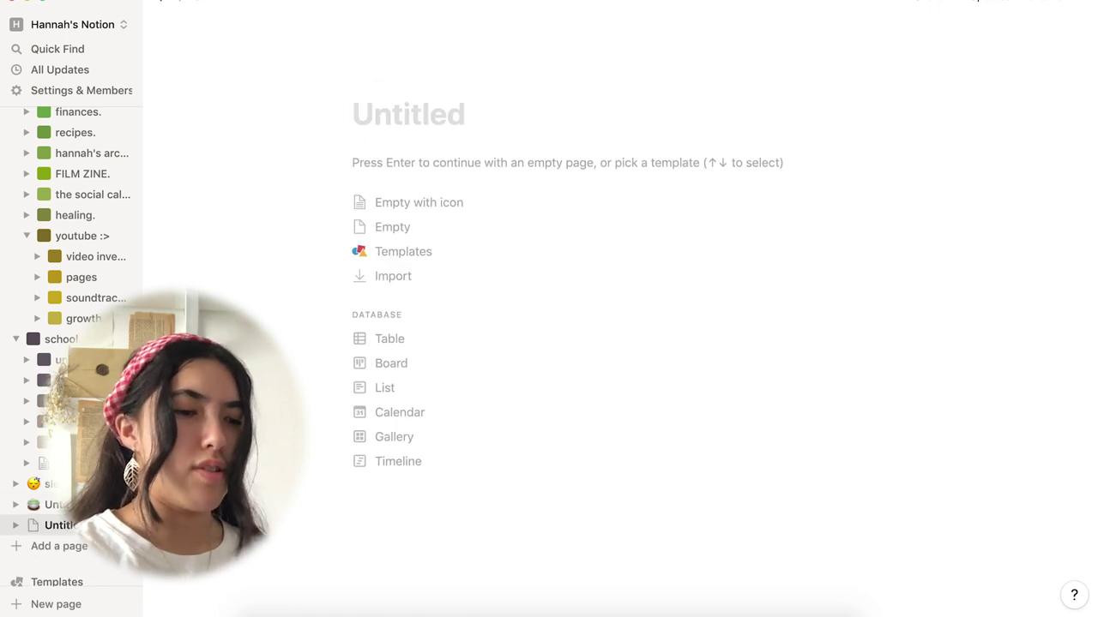
{"action": "left_click", "coordinate": [393, 256]}
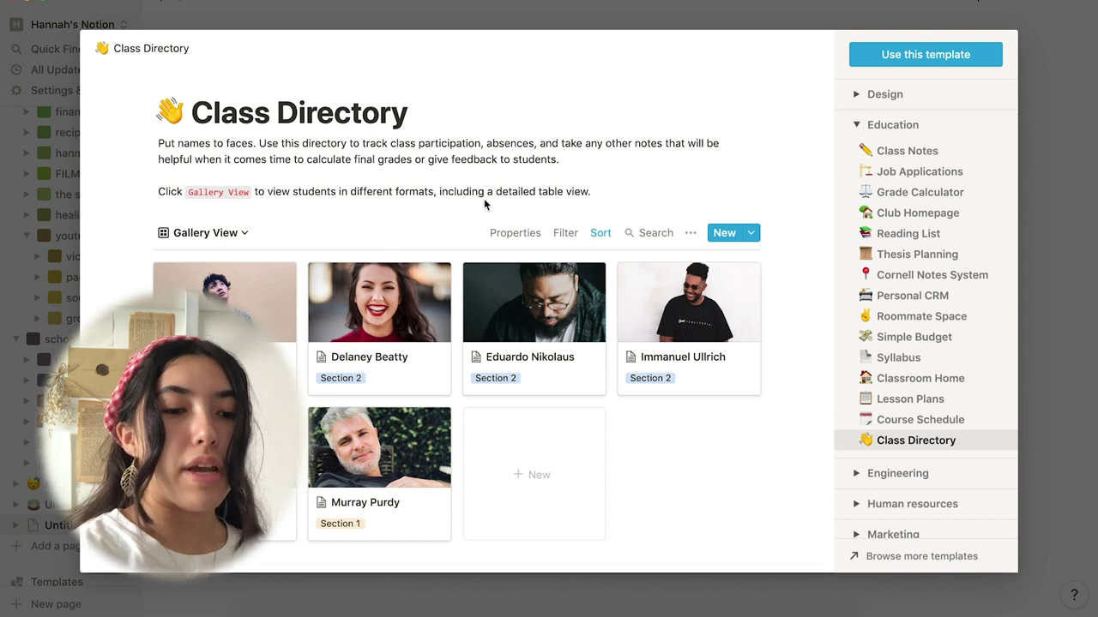
{"action": "left_click", "coordinate": [857, 96]}
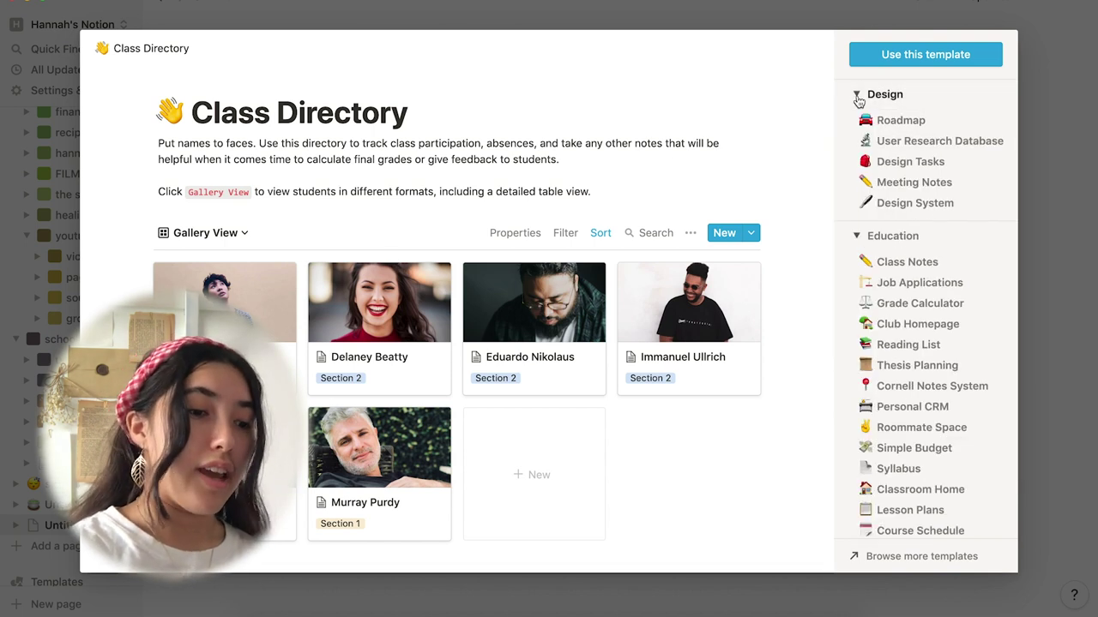
{"action": "left_click", "coordinate": [880, 127]}
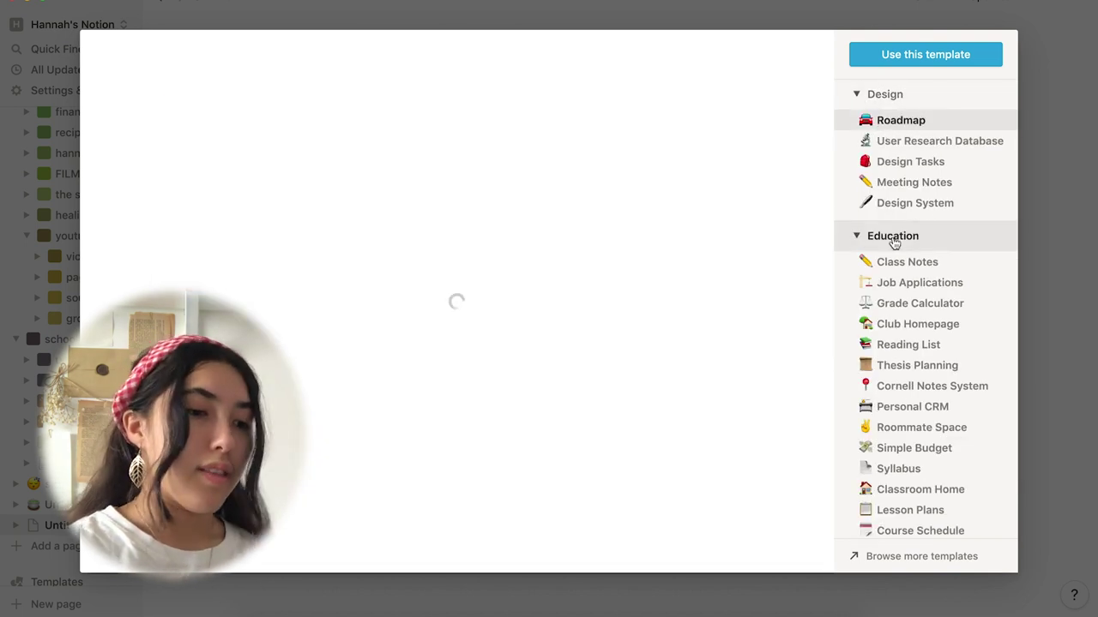
- Preview several Education templates, including Class Notes, Thesis Planning and Reading List
{"action": "left_click", "coordinate": [895, 266]}
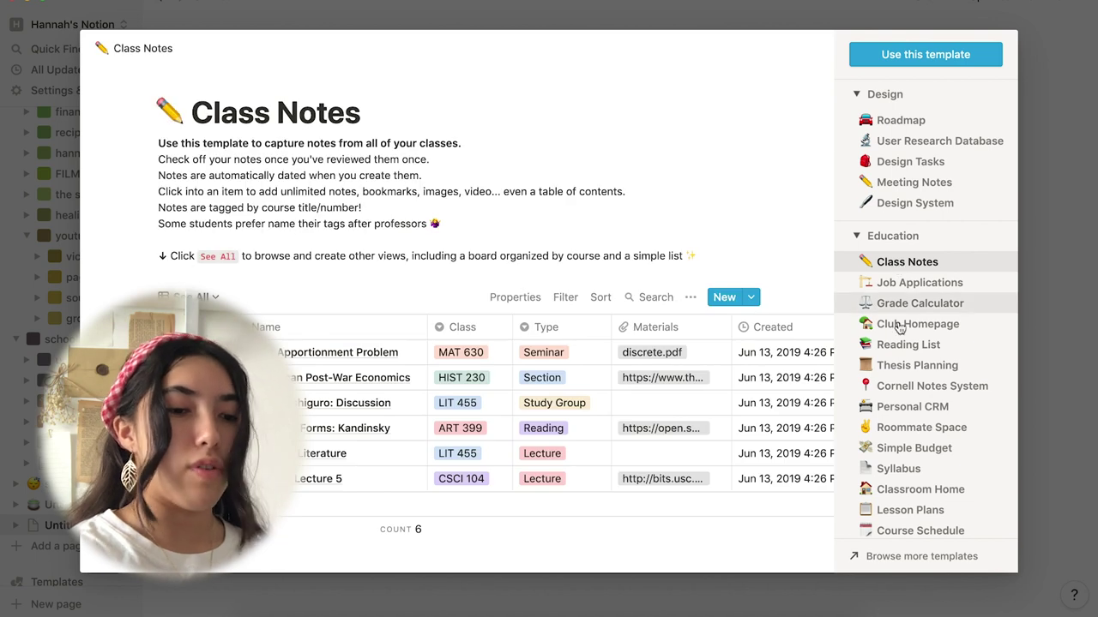
{"action": "left_click", "coordinate": [902, 374]}
{"action": "scroll", "coordinate": [902, 375], "scroll_direction": "down", "scroll_amount": 3}
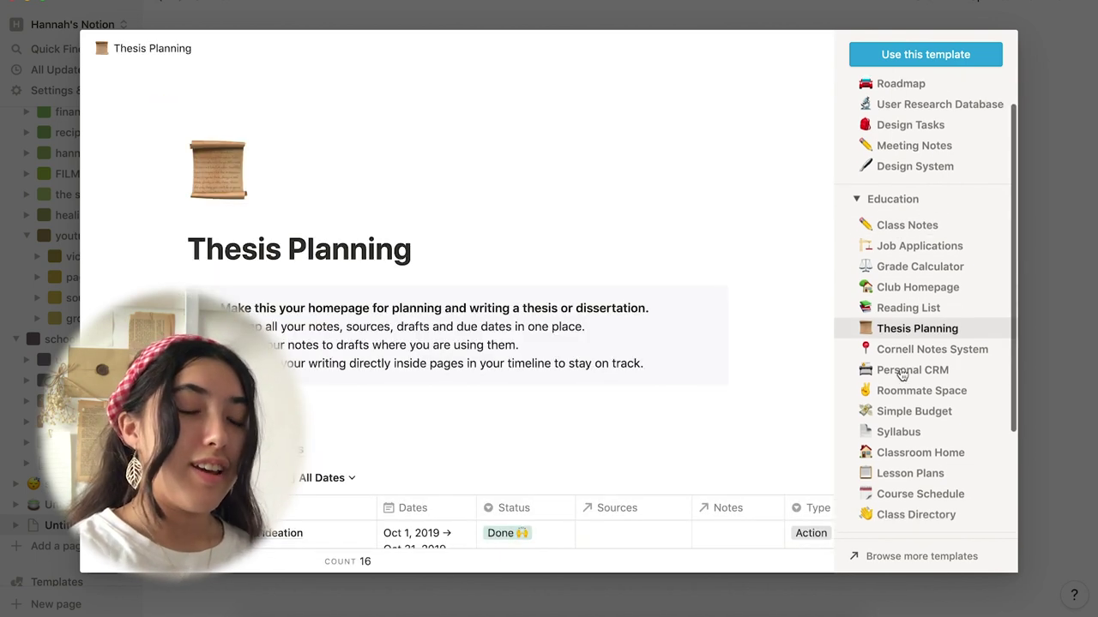
{"action": "left_click", "coordinate": [903, 272]}
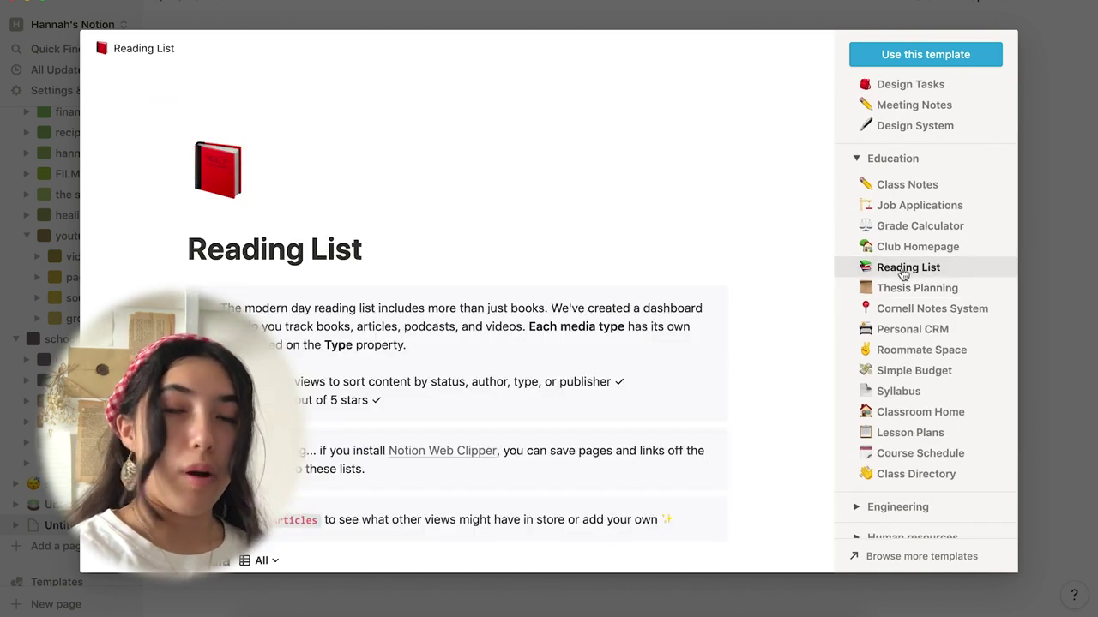
{"action": "left_click", "coordinate": [916, 436]}
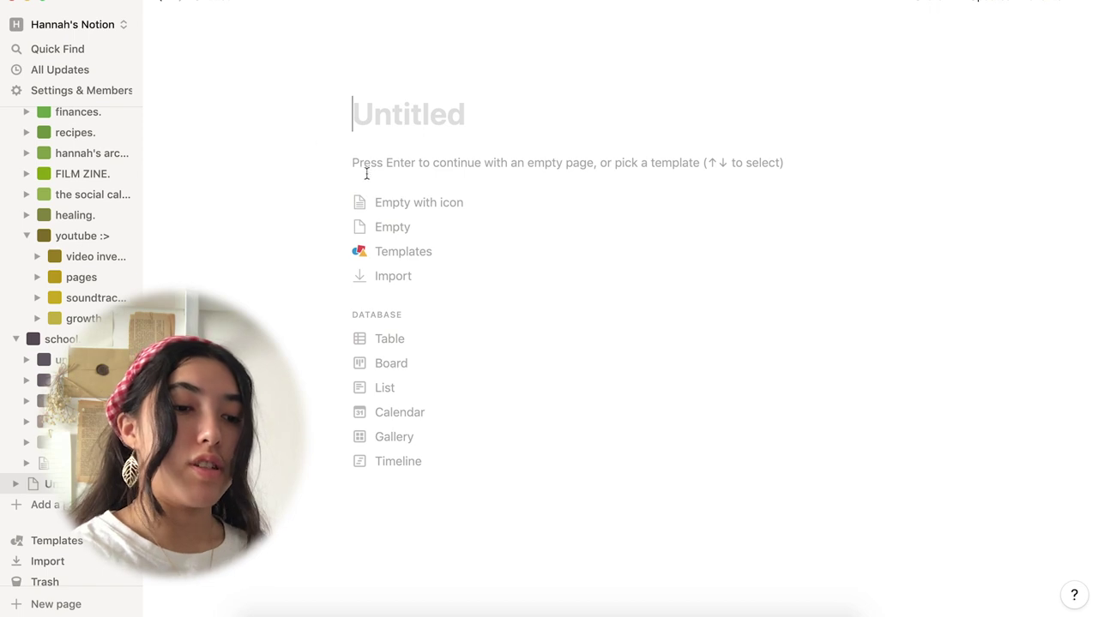
- Write "typing!! here are a bunch of words LOL" in the new page's body and title the page "hello! hihi"
{"action": "left_click", "coordinate": [368, 169]}
{"action": "type", "text": "typ"}
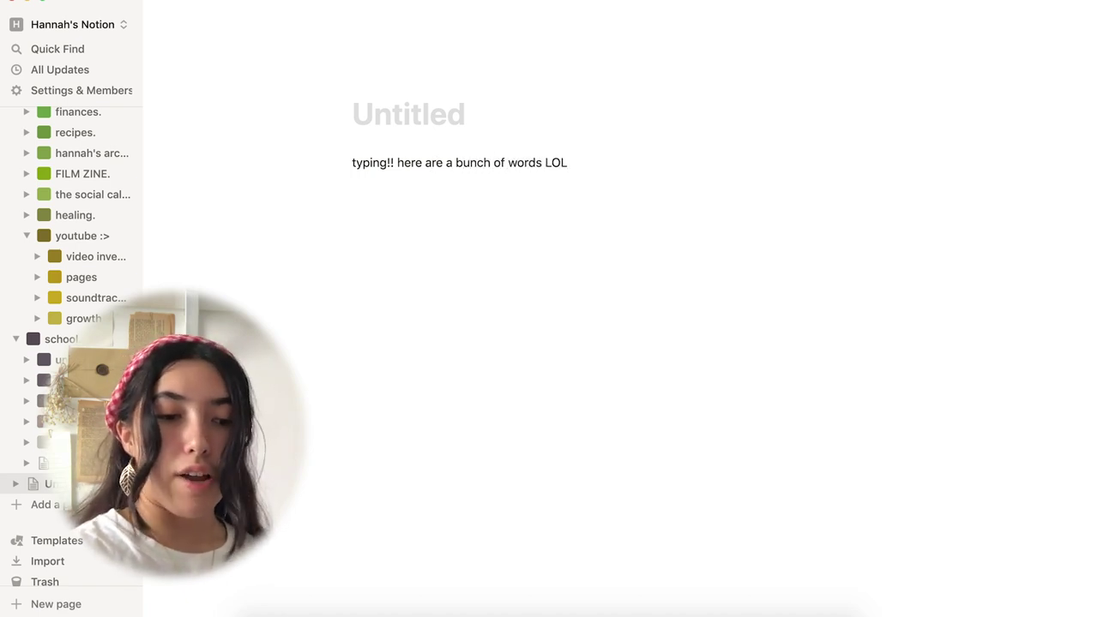
{"action": "key", "text": "Return"}
{"action": "left_click", "coordinate": [429, 111]}
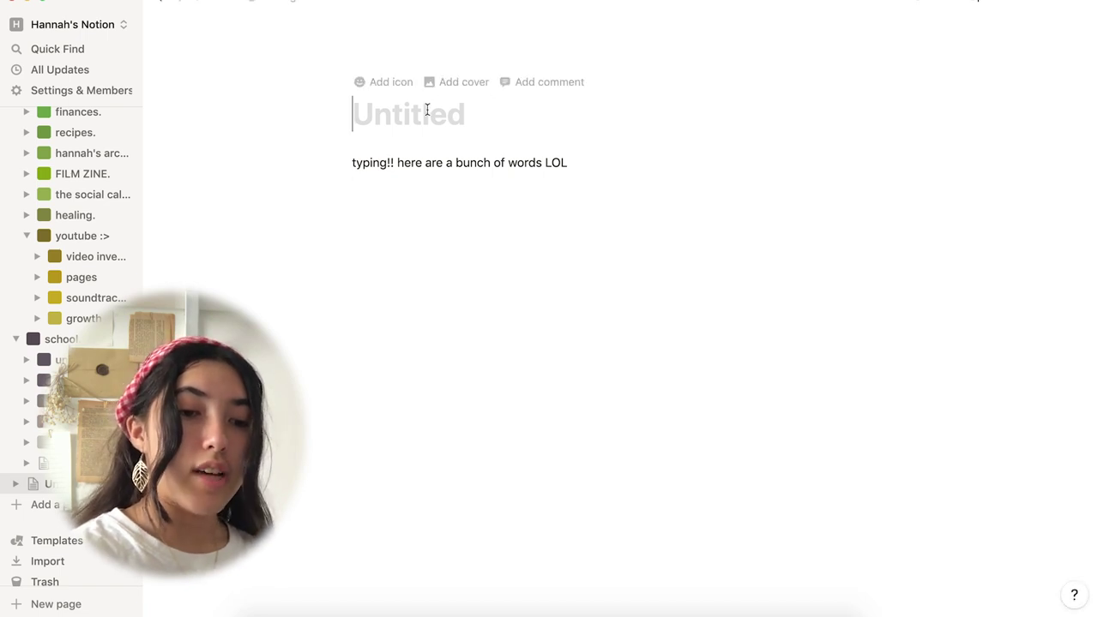
{"action": "type", "text": "hello"}
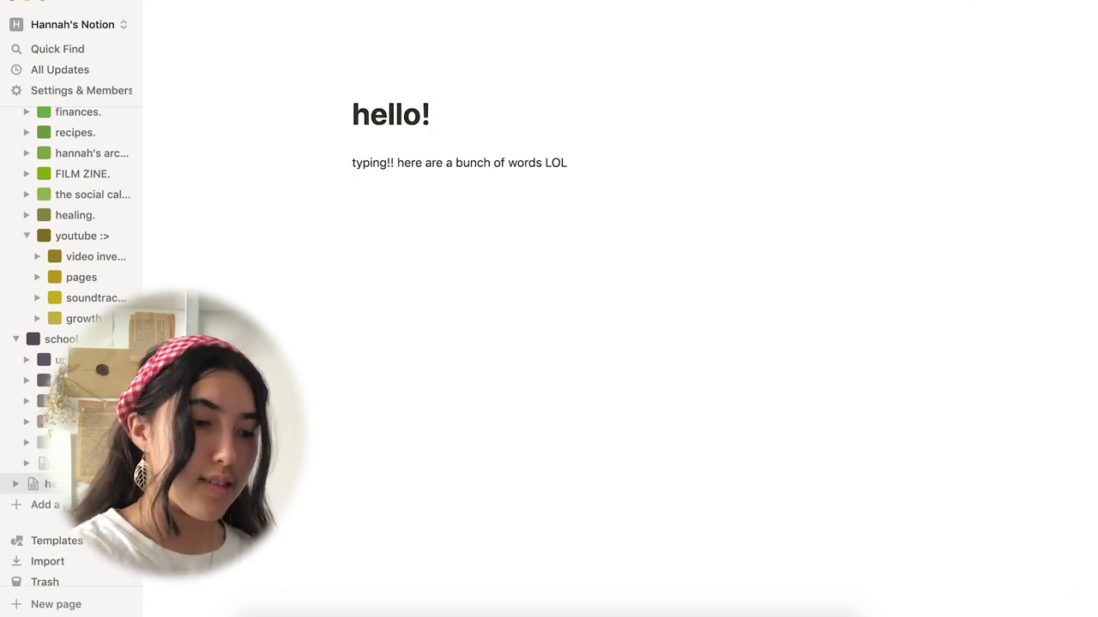
{"action": "type", "text": "! hihi"}
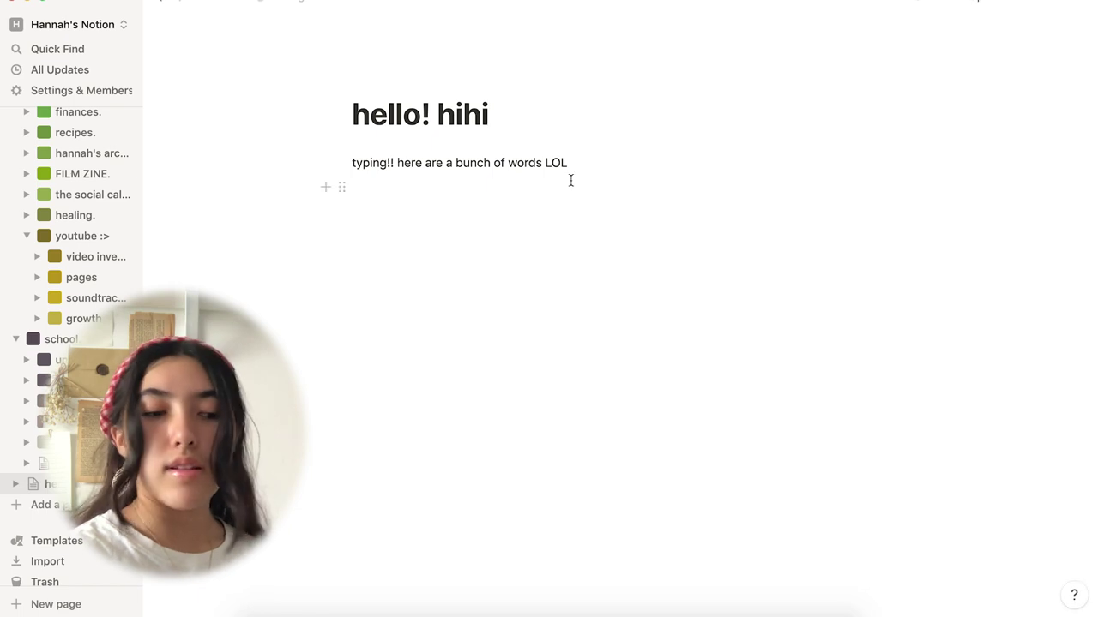
- Add four more lines to the body: "i am typing words yeyyyy", "hihi", "space space" and "yooooo"
{"action": "key", "text": "Return"}
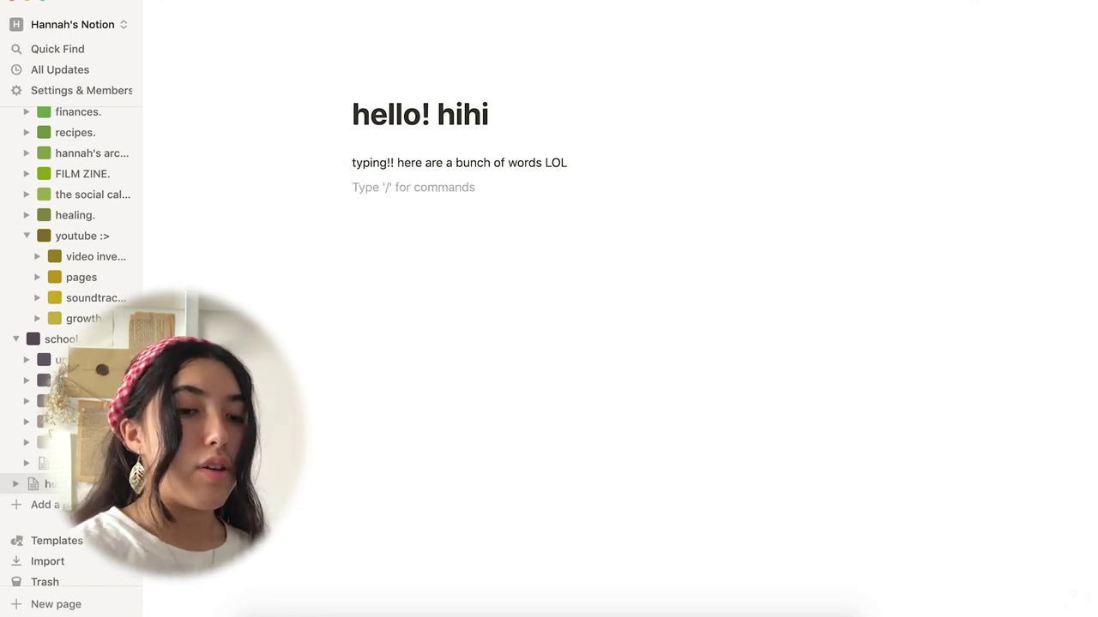
{"action": "type", "text": "i am typing words"}
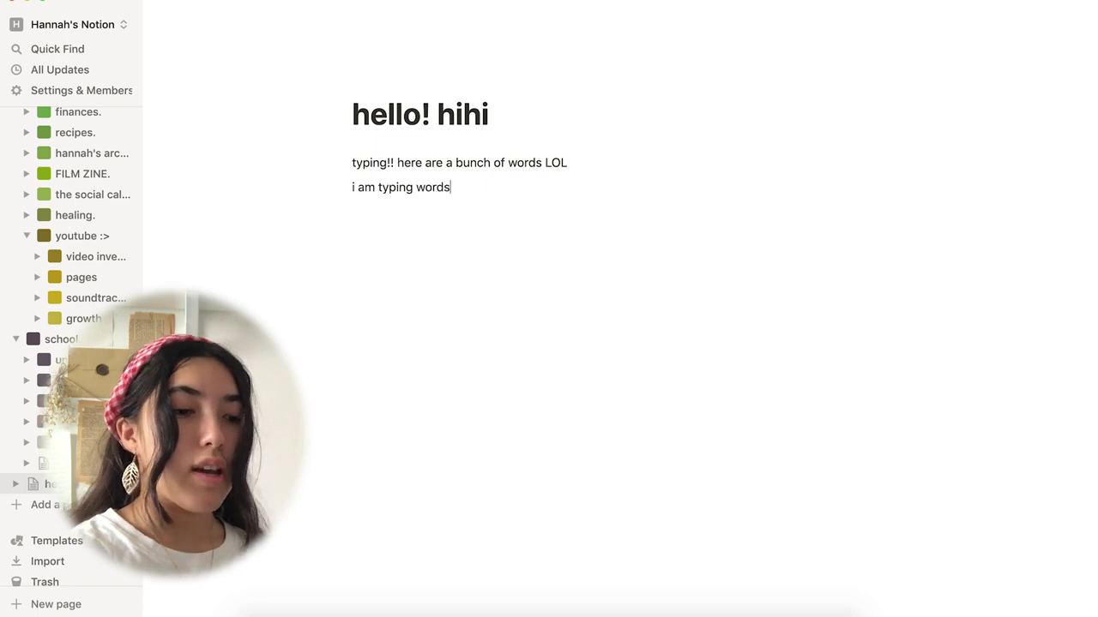
{"action": "type", "text": "yeyyy"}
{"action": "key", "text": "Return"}
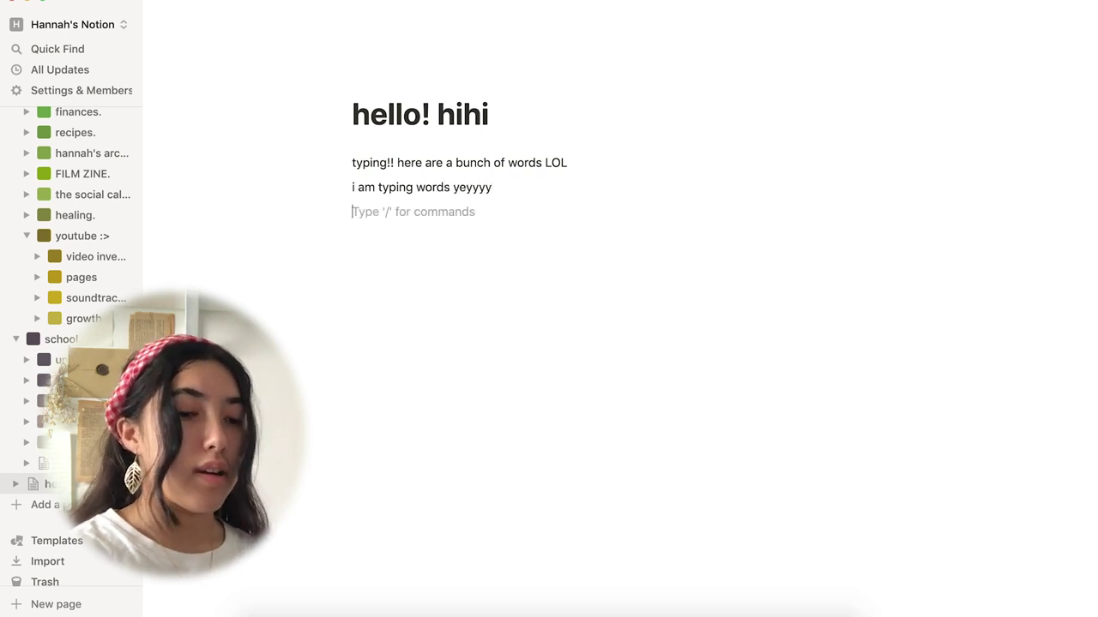
{"action": "type", "text": "hihi"}
{"action": "key", "text": "Return"}
{"action": "type", "text": "space space"}
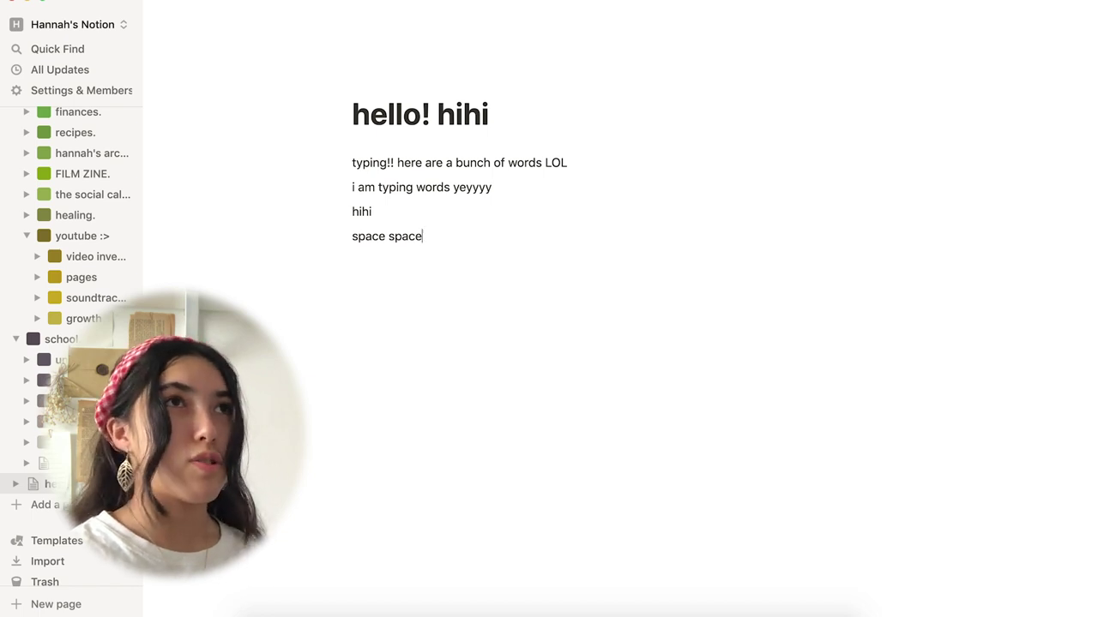
{"action": "key", "text": "Return"}
{"action": "type", "text": "yooooo"}
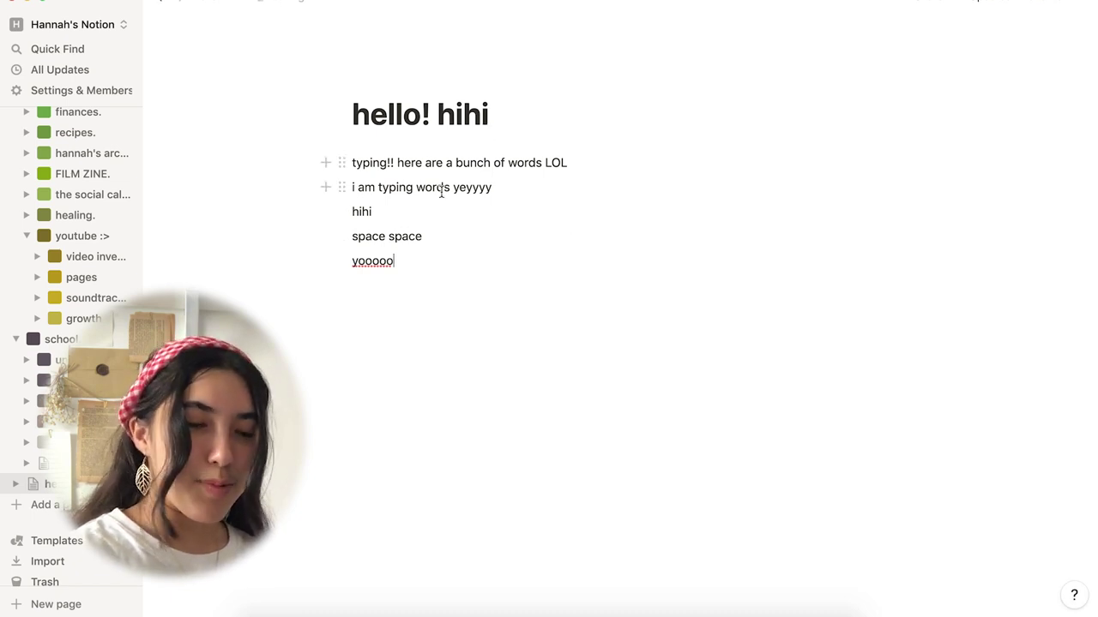
- Examine the first line's formatting options and the slash commands on a new last line, including embeds, Turn into, colors and backgrounds
{"action": "left_click_drag", "start_coordinate": [353, 163], "coordinate": [567, 163]}
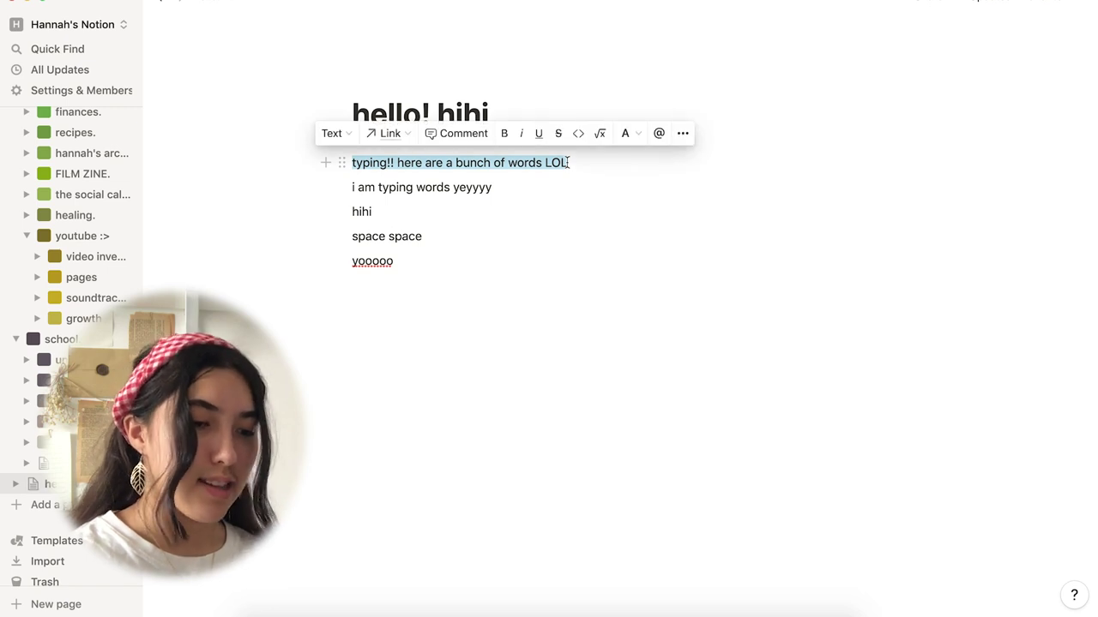
{"action": "left_click", "coordinate": [567, 163]}
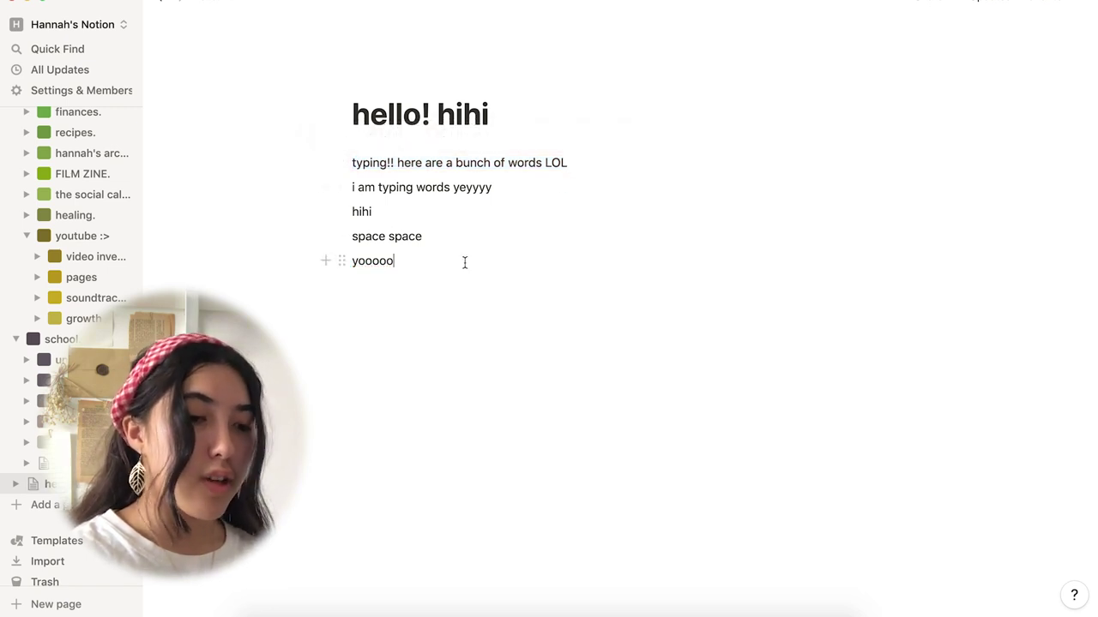
{"action": "key", "text": "Return"}
{"action": "type", "text": "/"}
{"action": "scroll", "coordinate": [457, 416], "scroll_direction": "down", "scroll_amount": 15}
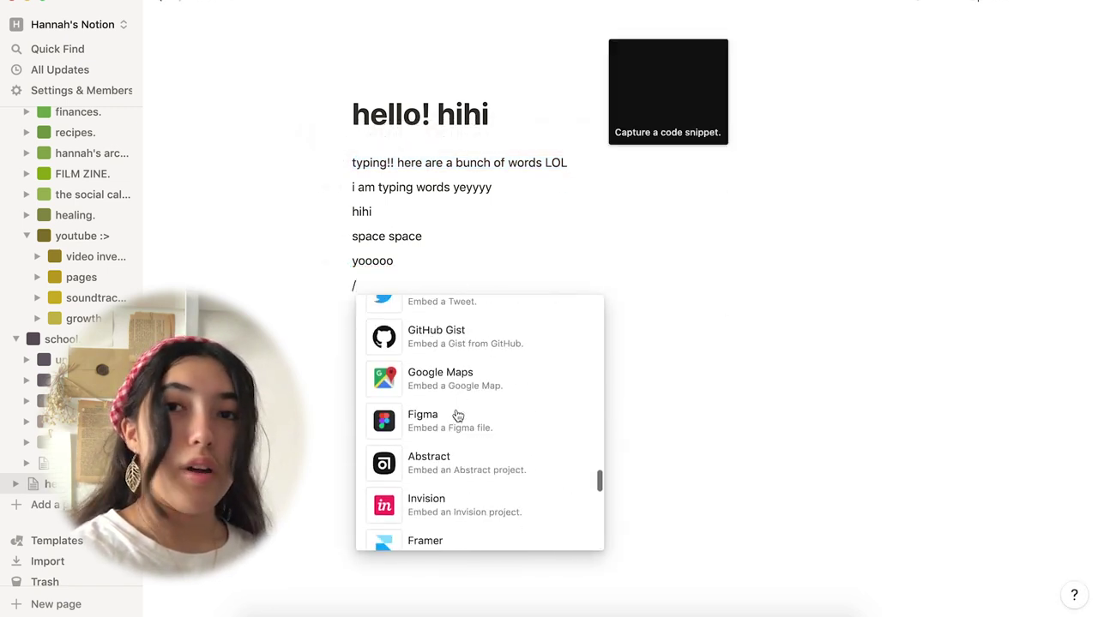
{"action": "scroll", "coordinate": [458, 416], "scroll_direction": "down", "scroll_amount": 15}
{"action": "scroll", "coordinate": [456, 416], "scroll_direction": "up", "scroll_amount": 3}
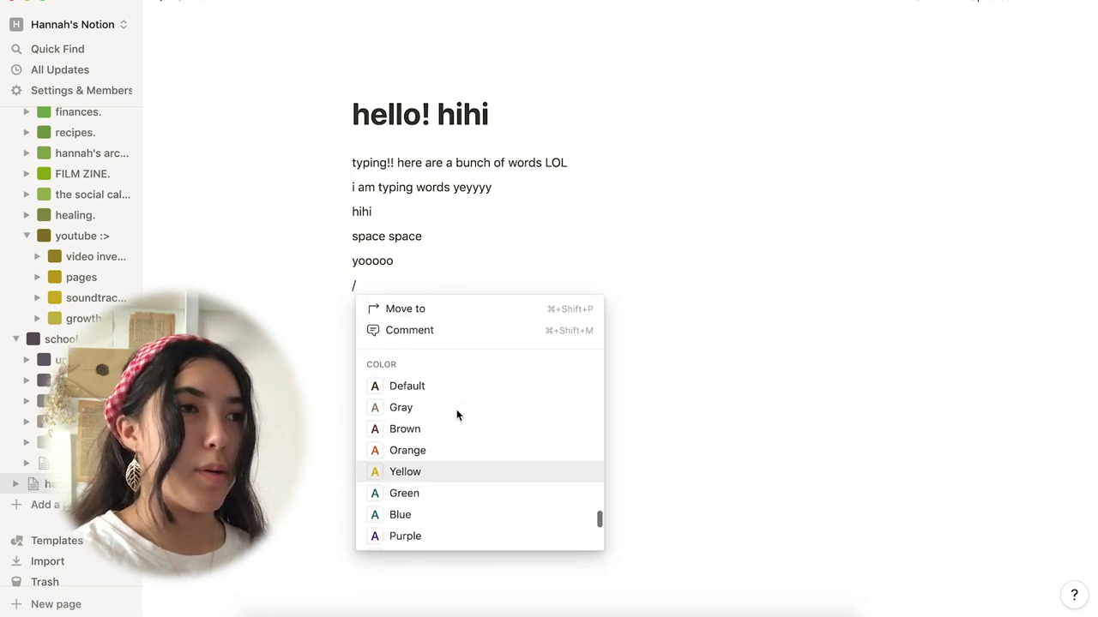
{"action": "scroll", "coordinate": [457, 415], "scroll_direction": "down", "scroll_amount": 2}
{"action": "scroll", "coordinate": [411, 518], "scroll_direction": "down", "scroll_amount": 2}
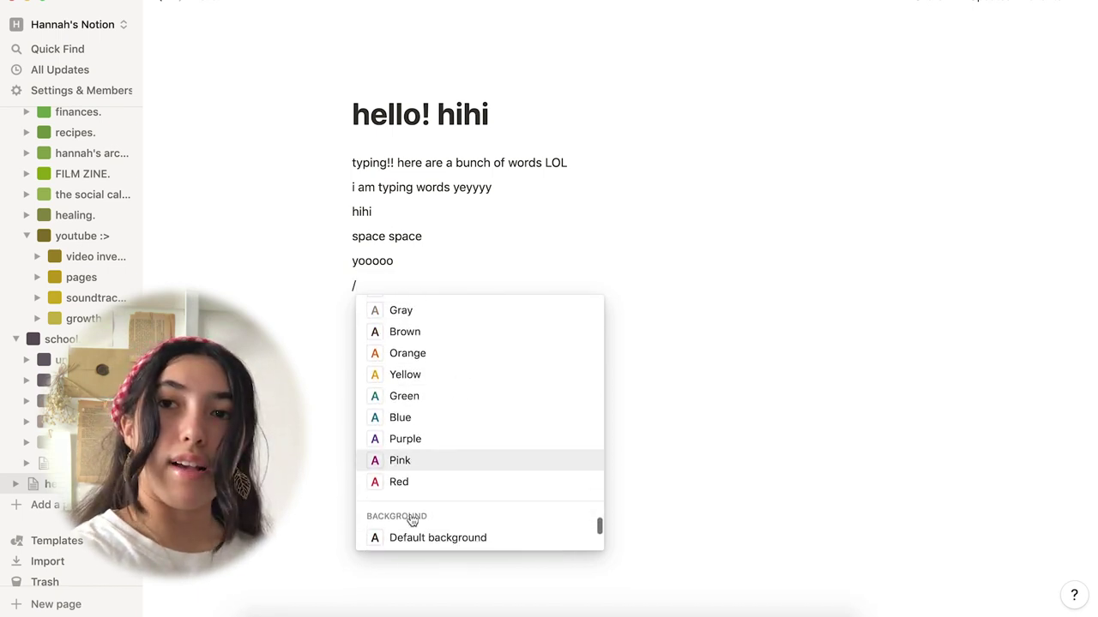
{"action": "scroll", "coordinate": [412, 520], "scroll_direction": "up", "scroll_amount": 10}
{"action": "scroll", "coordinate": [411, 520], "scroll_direction": "down", "scroll_amount": 5}
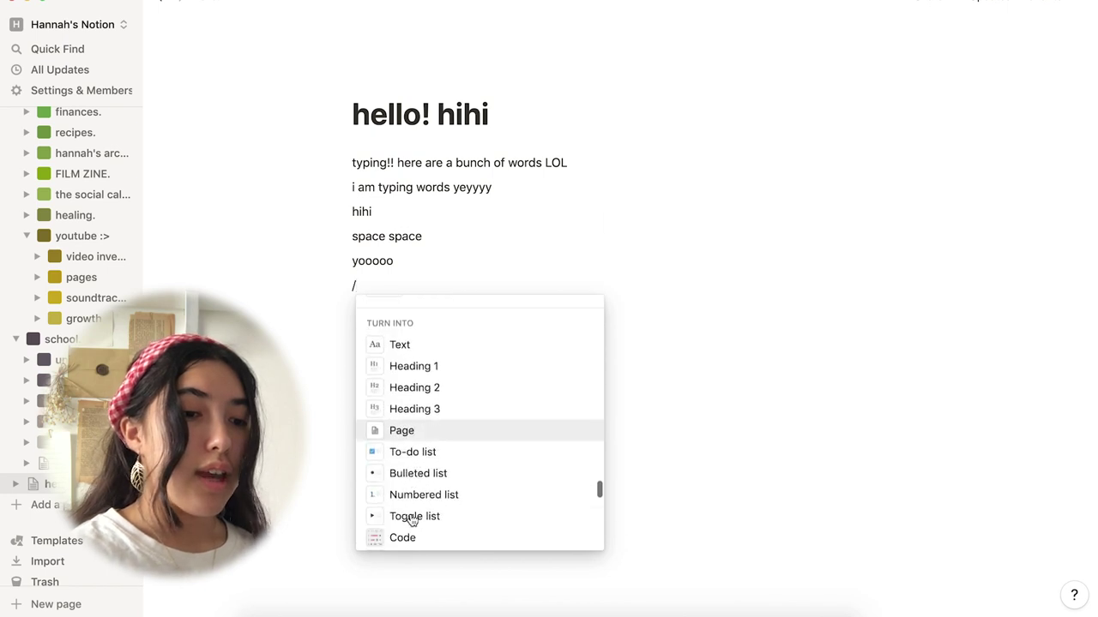
{"action": "scroll", "coordinate": [412, 520], "scroll_direction": "down", "scroll_amount": 8}
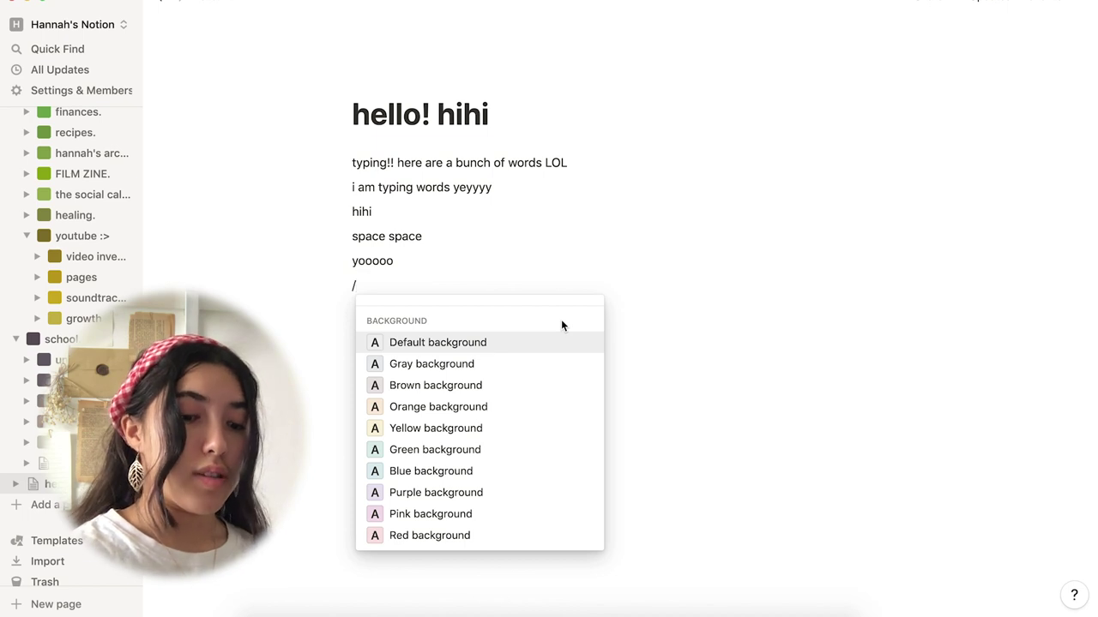
{"action": "key", "text": "BackSpace"}
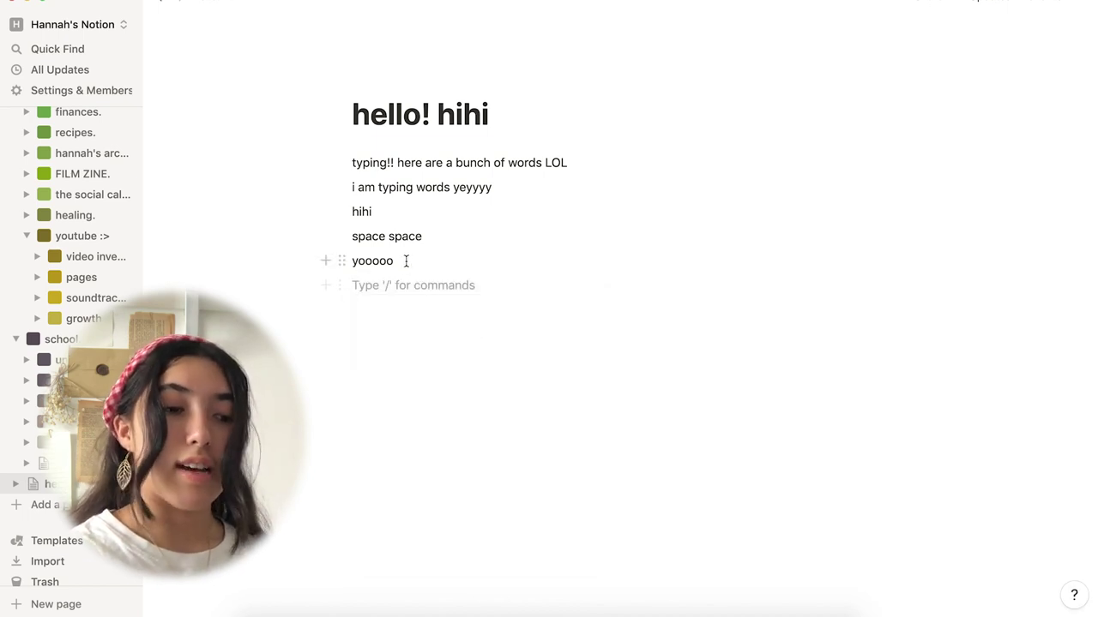
- Color the "yooooo" line's text yellow
{"action": "left_click_drag", "start_coordinate": [407, 262], "coordinate": [352, 261]}
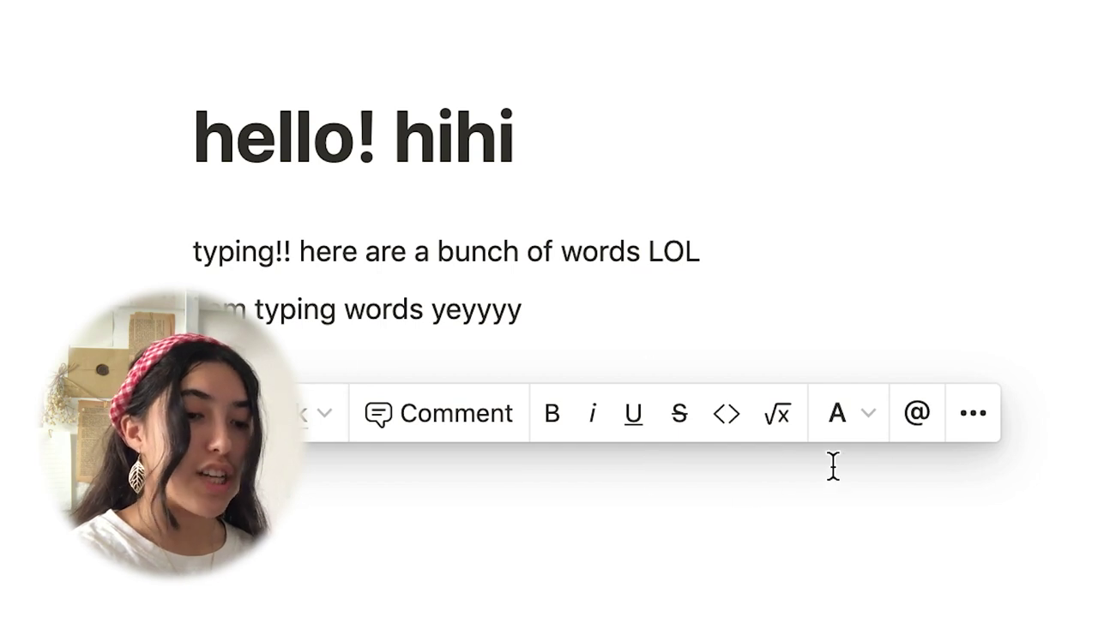
{"action": "left_click", "coordinate": [868, 416]}
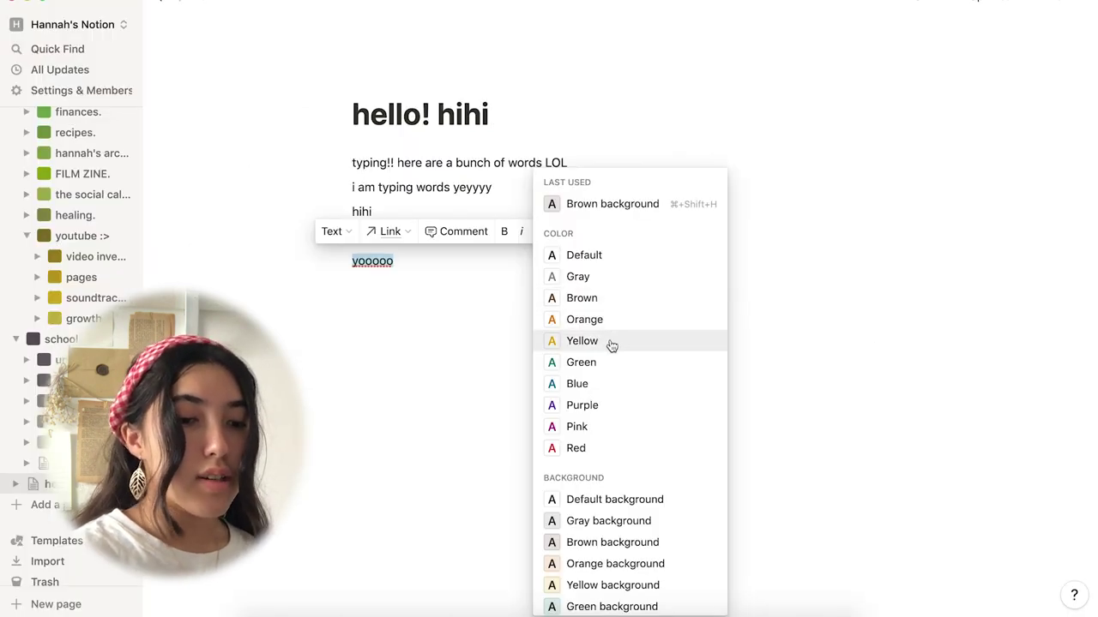
{"action": "left_click", "coordinate": [610, 343]}
{"action": "left_click", "coordinate": [438, 285]}
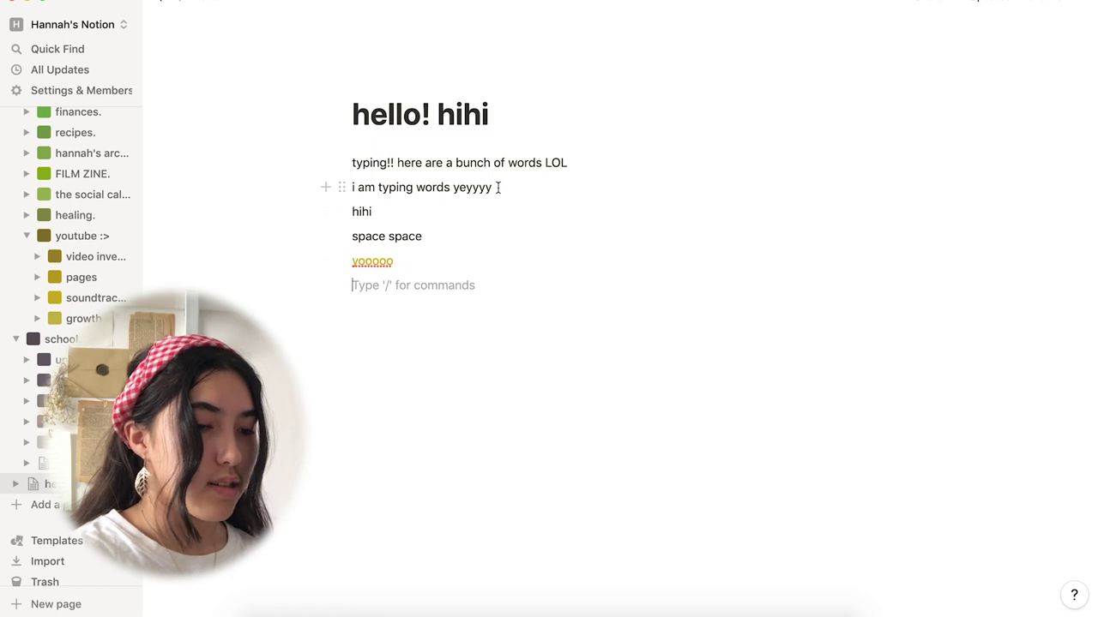
- Format the line "i am typing words yeyyyy" as underlined, italic, bold and struck through, with a brown background
{"action": "left_click_drag", "start_coordinate": [498, 187], "coordinate": [350, 186]}
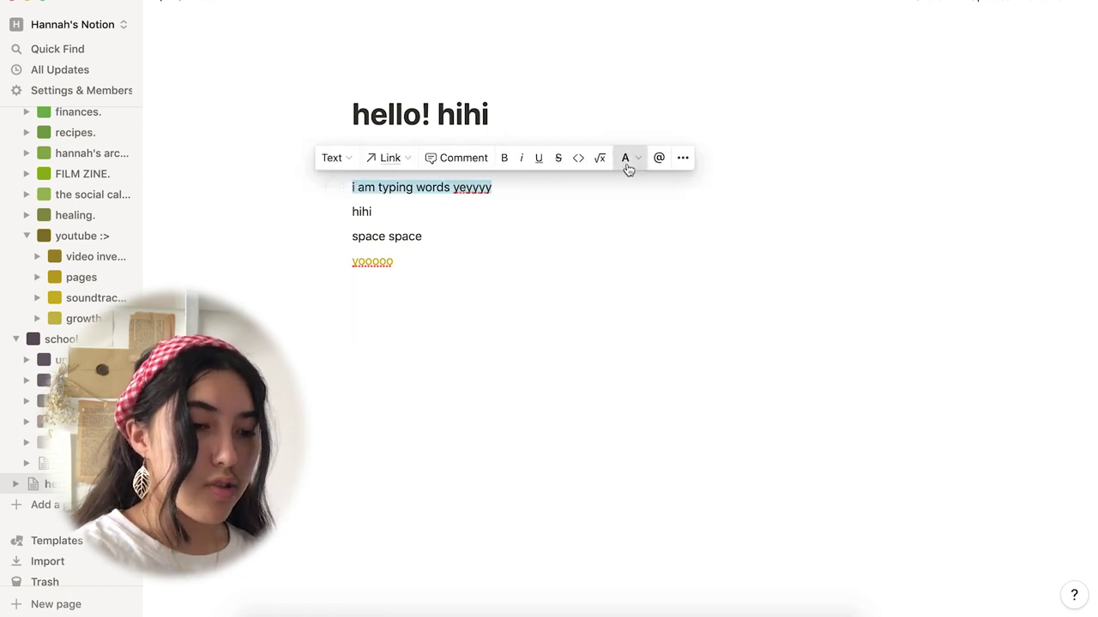
{"action": "left_click", "coordinate": [625, 159]}
{"action": "left_click", "coordinate": [538, 161]}
{"action": "left_click", "coordinate": [539, 158]}
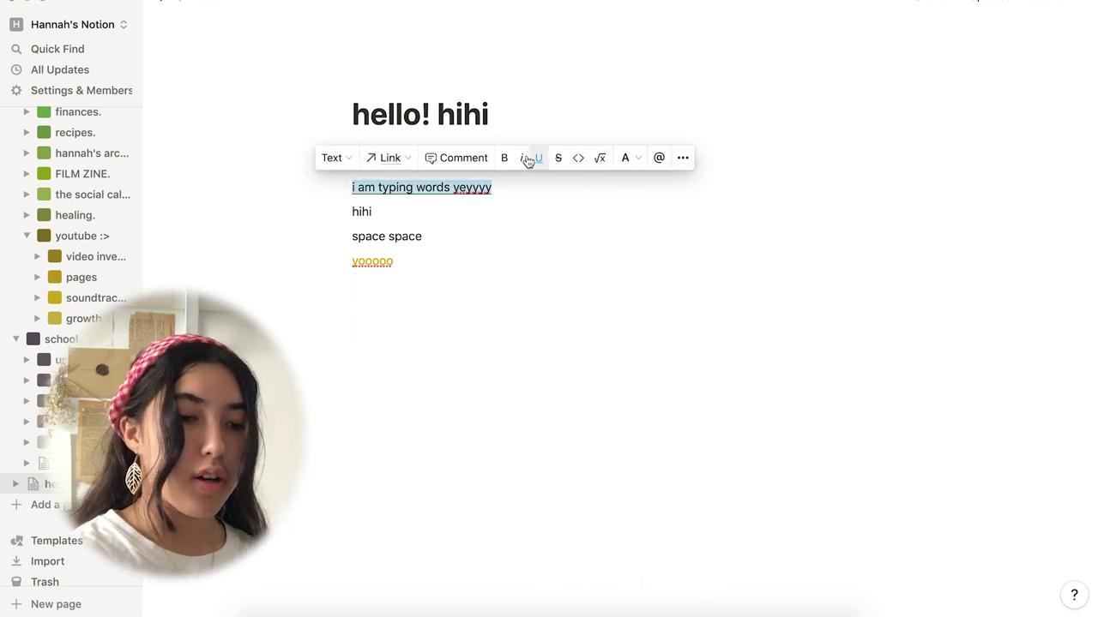
{"action": "left_click", "coordinate": [521, 158]}
{"action": "left_click", "coordinate": [504, 158]}
{"action": "left_click", "coordinate": [558, 157]}
{"action": "left_click", "coordinate": [625, 158]}
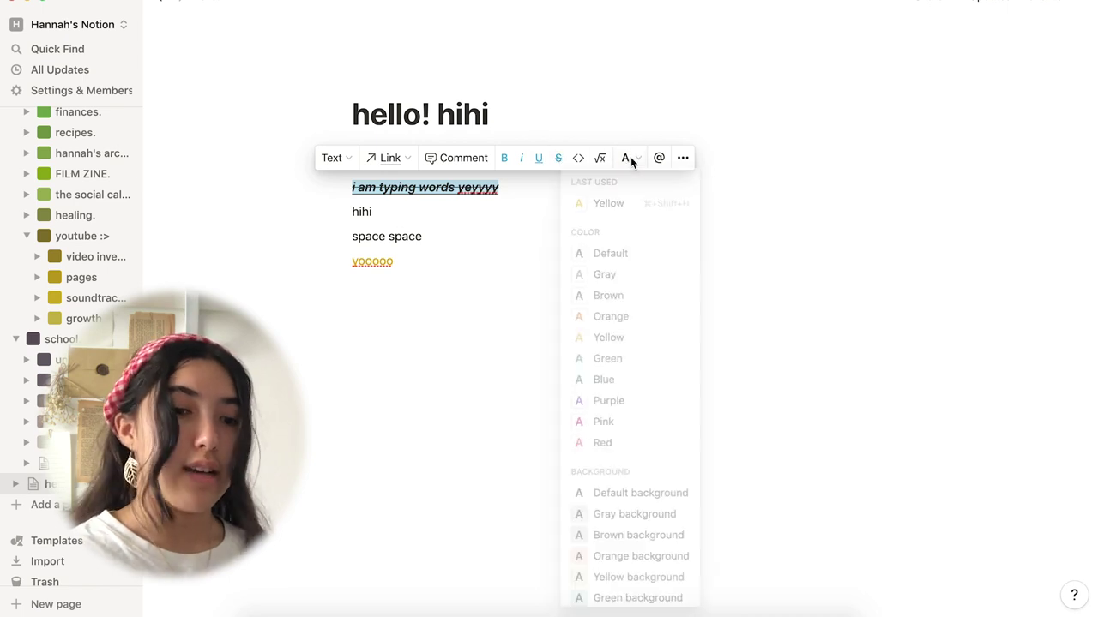
{"action": "left_click", "coordinate": [613, 542]}
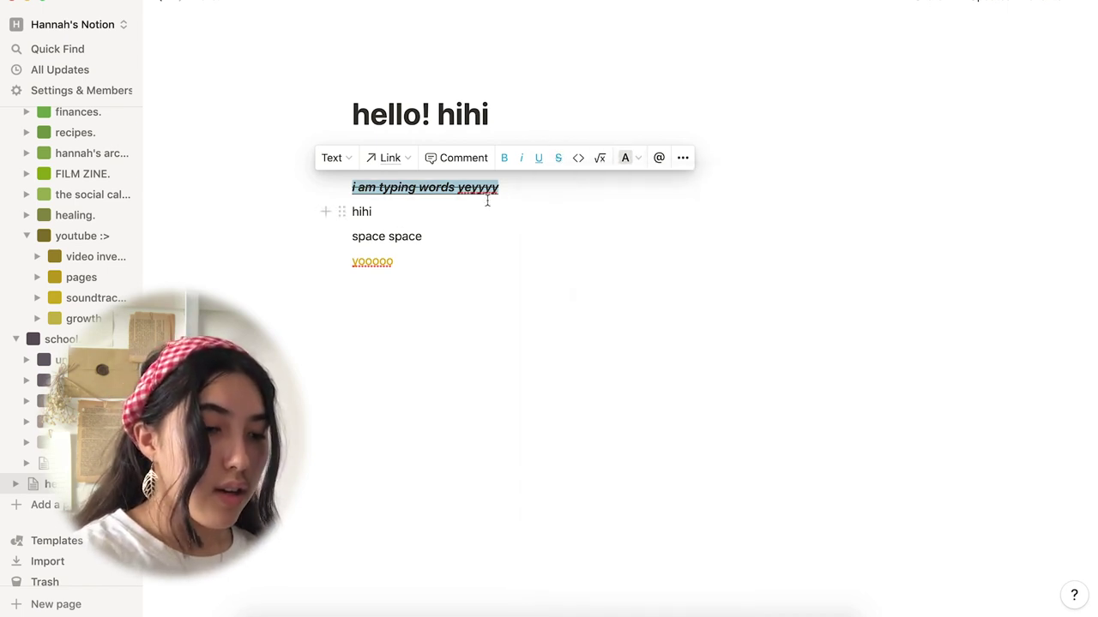
- Format the whole "space space" line as inline code
{"action": "left_click_drag", "start_coordinate": [403, 237], "coordinate": [351, 236]}
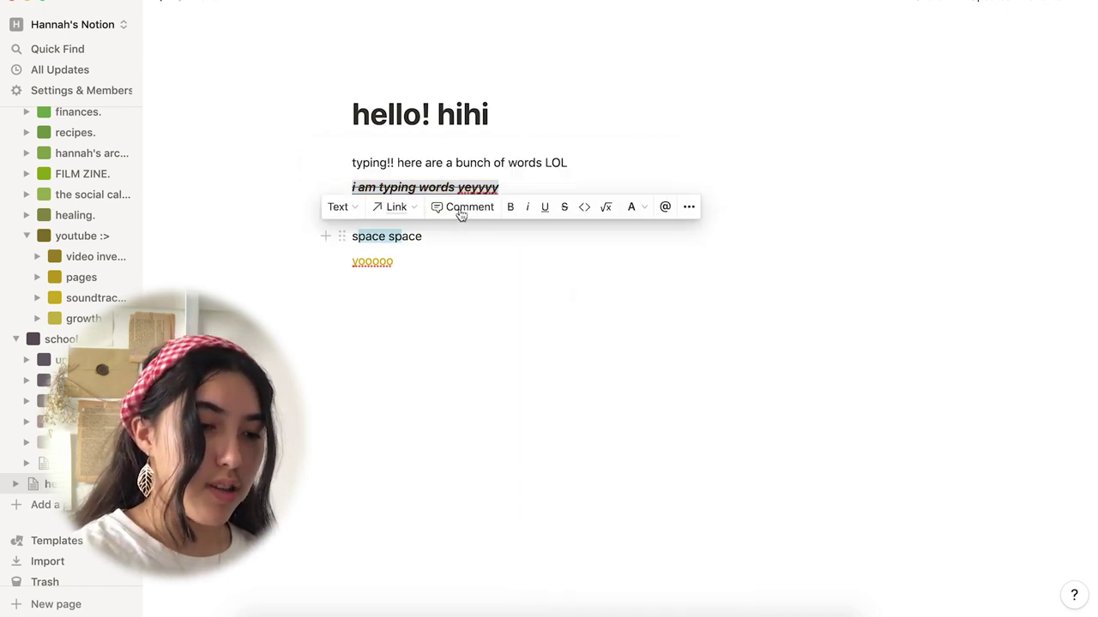
{"action": "left_click", "coordinate": [584, 207]}
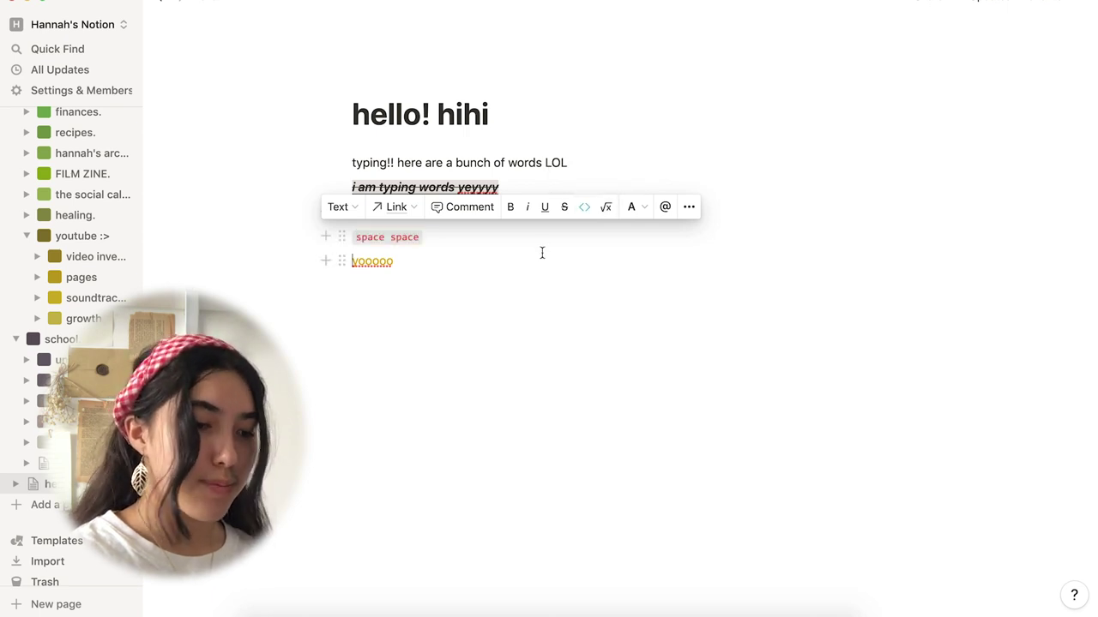
{"action": "left_click", "coordinate": [566, 461]}
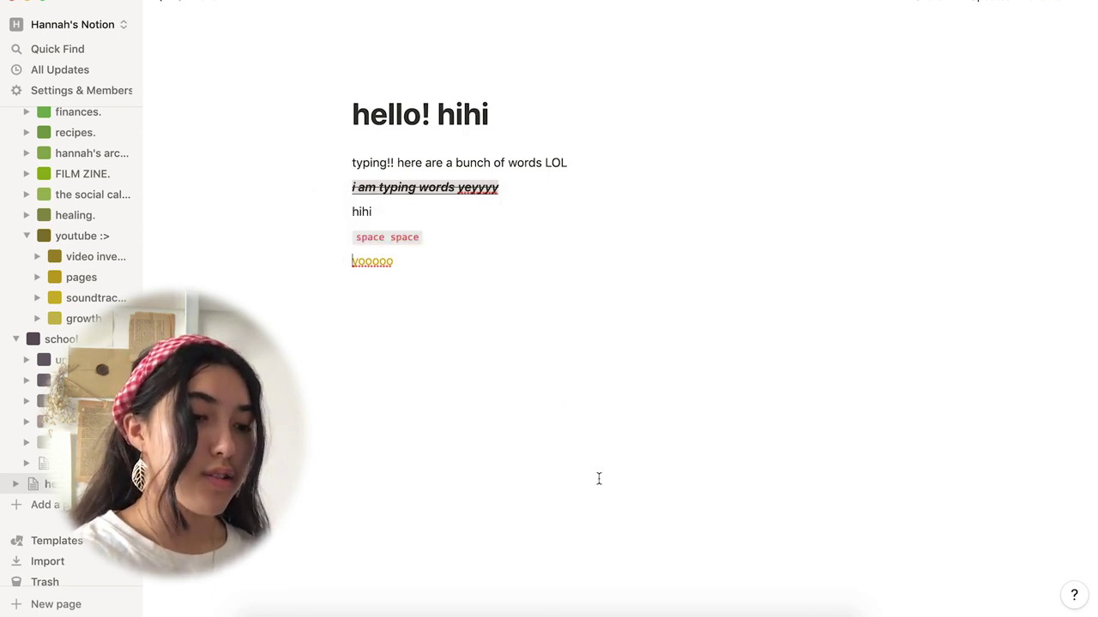
- Insert a Heading 2 block reading "hihi" below the yellow "yooooo" line, leaving a blank line between them
{"action": "left_click", "coordinate": [441, 290]}
{"action": "key", "text": "Down"}
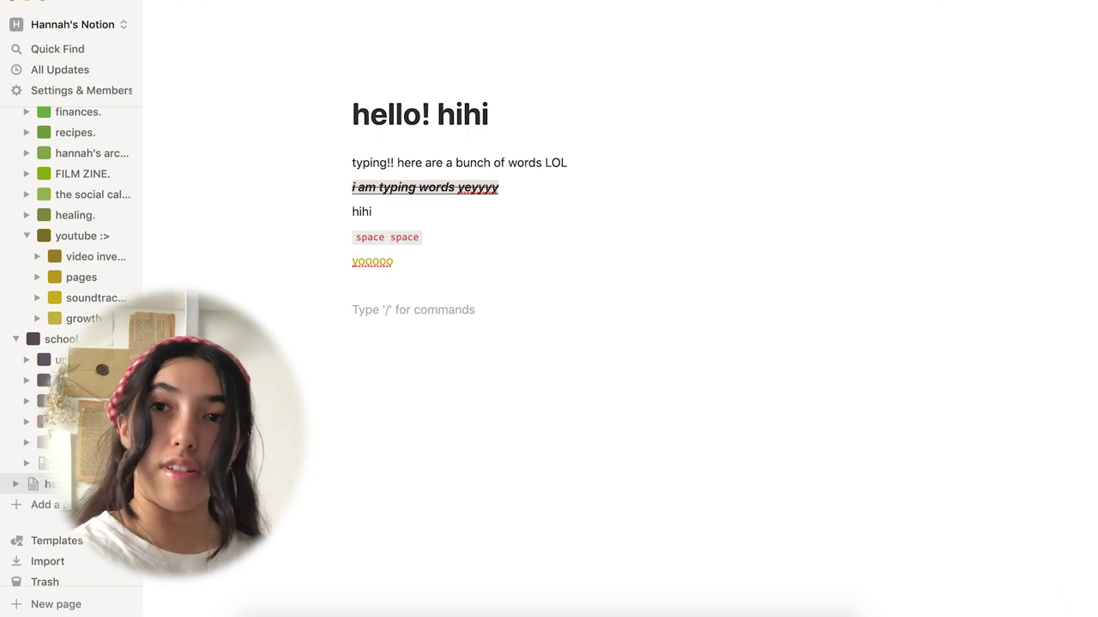
{"action": "type", "text": "/"}
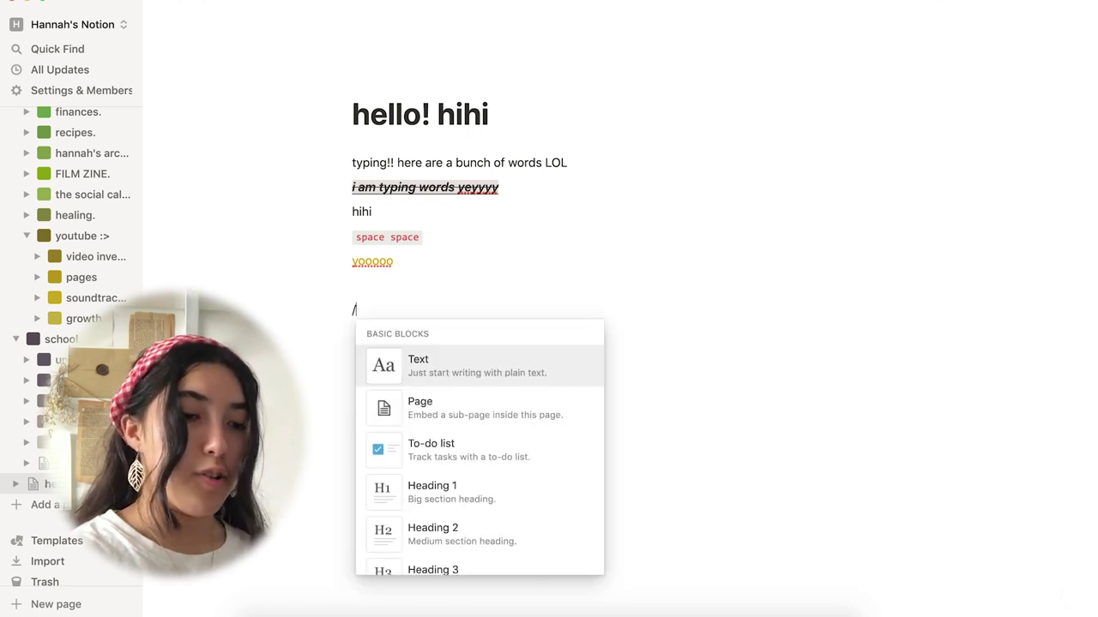
{"action": "scroll", "coordinate": [517, 430], "scroll_direction": "down", "scroll_amount": 8}
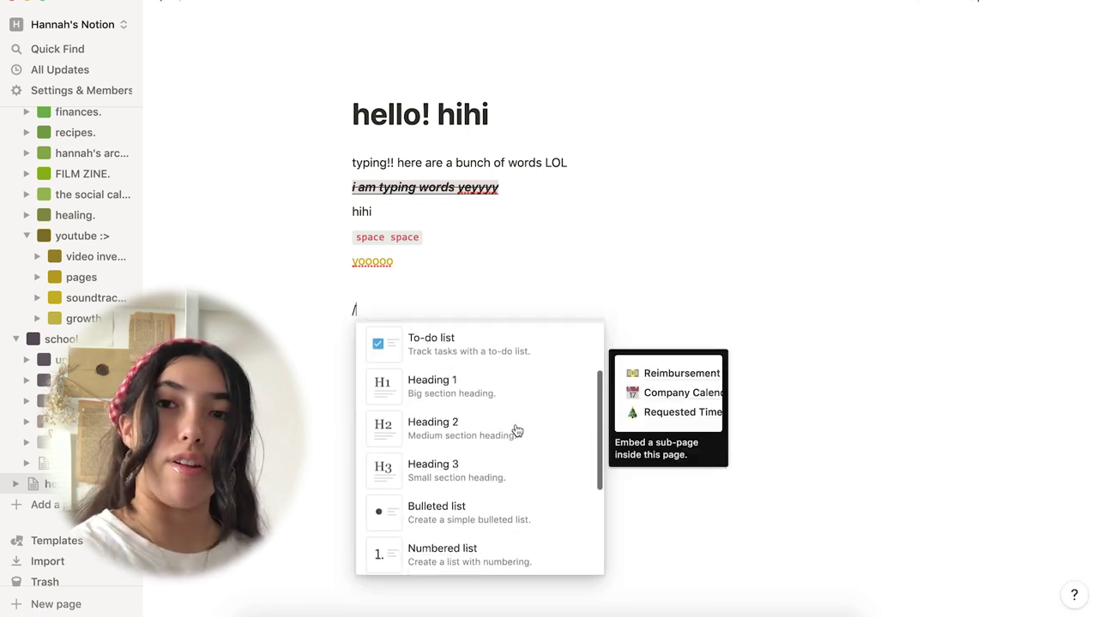
{"action": "scroll", "coordinate": [517, 430], "scroll_direction": "up", "scroll_amount": 5}
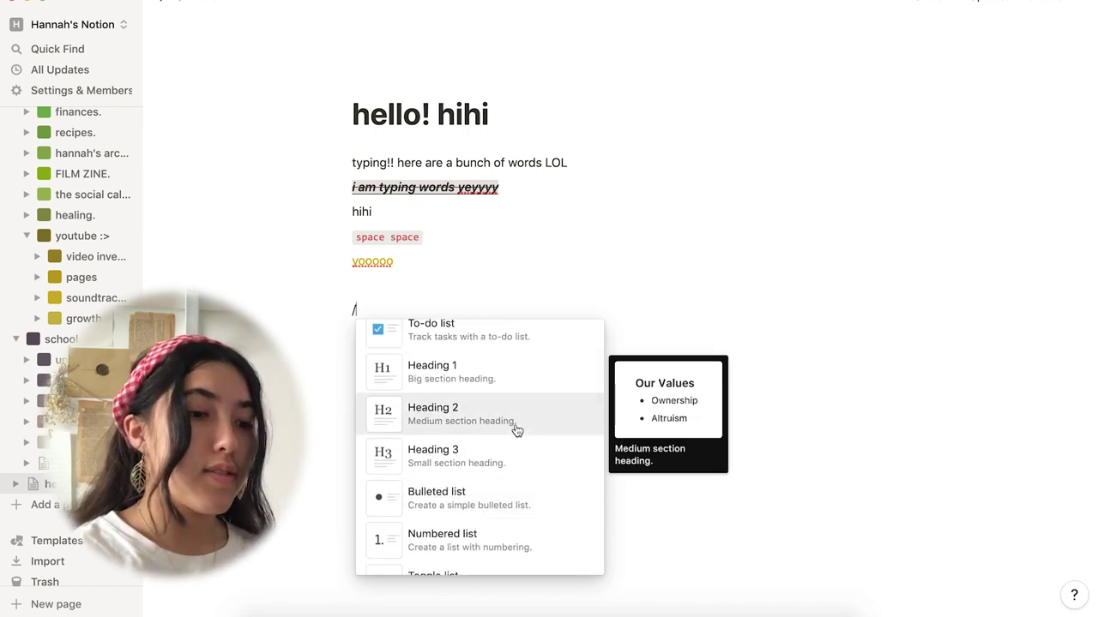
{"action": "scroll", "coordinate": [517, 430], "scroll_direction": "up", "scroll_amount": 2}
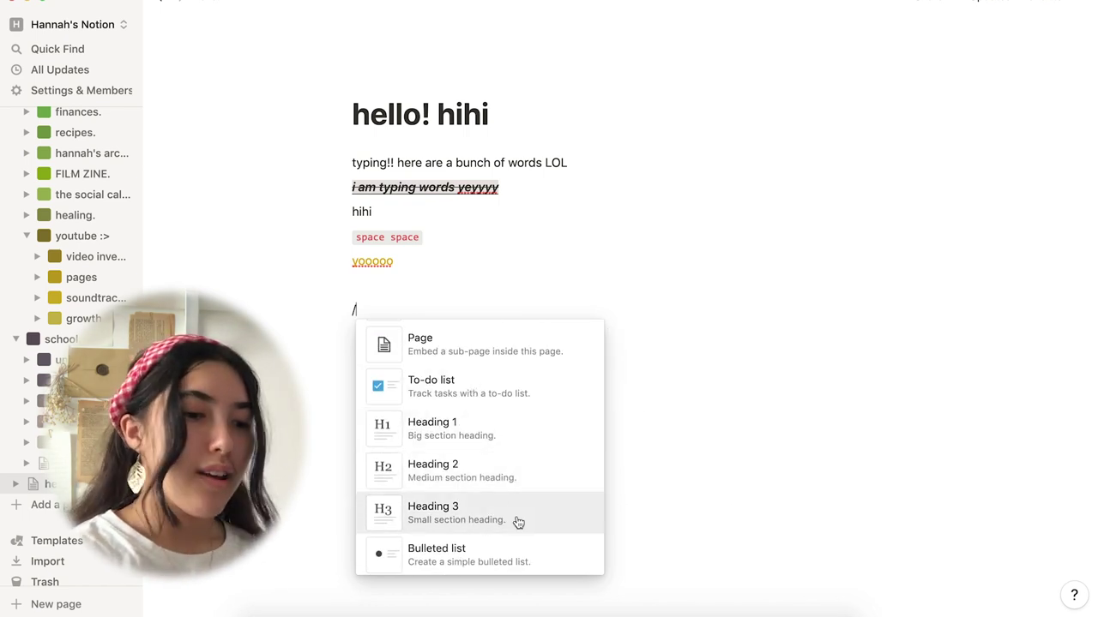
{"action": "left_click", "coordinate": [503, 464]}
{"action": "type", "text": "hihi"}
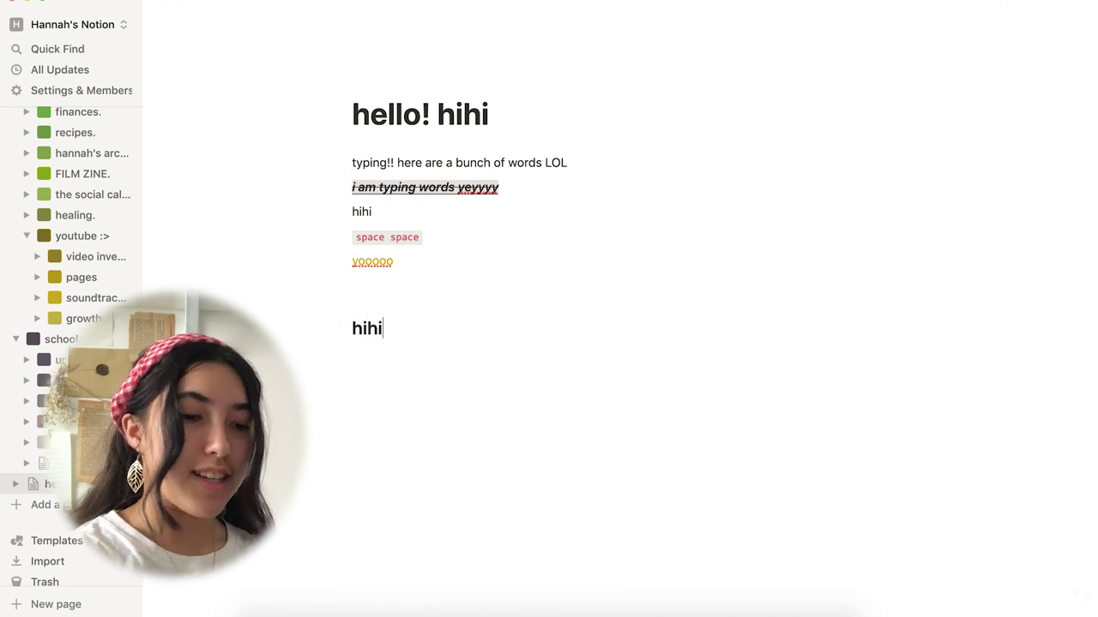
- Add a Heading 3 block reading "hihi" directly below the Heading 2 line
{"action": "key", "text": "Return"}
{"action": "type", "text": "/"}
{"action": "left_click", "coordinate": [490, 330]}
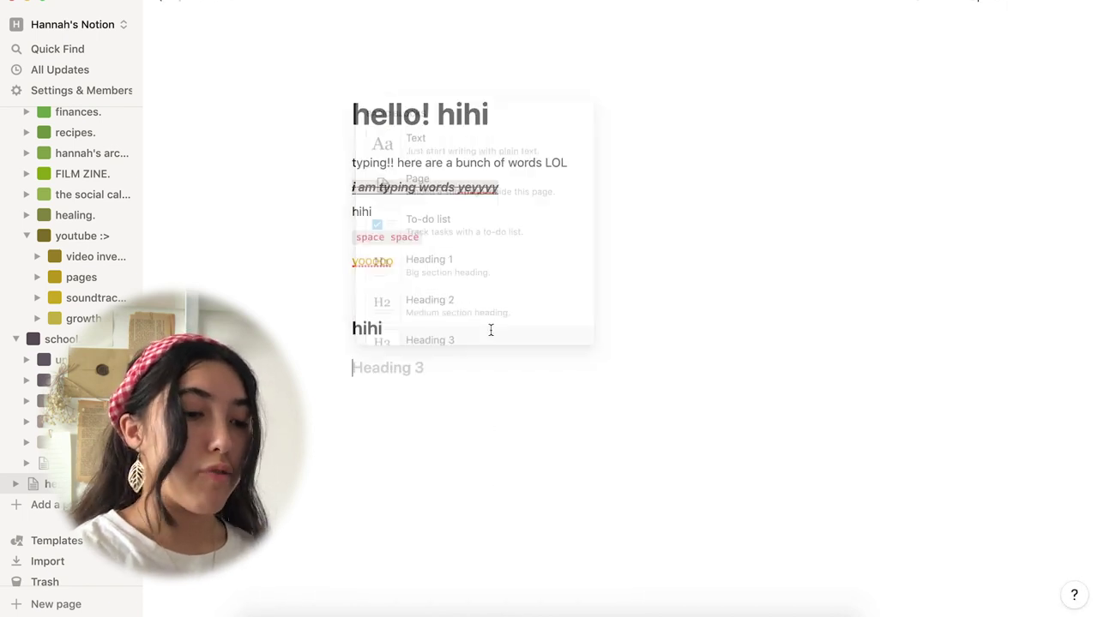
{"action": "type", "text": "hihi"}
- Insert an empty bulleted list item on a new line below the Heading 3 "hihi"
{"action": "key", "text": "Return"}
{"action": "type", "text": "/"}
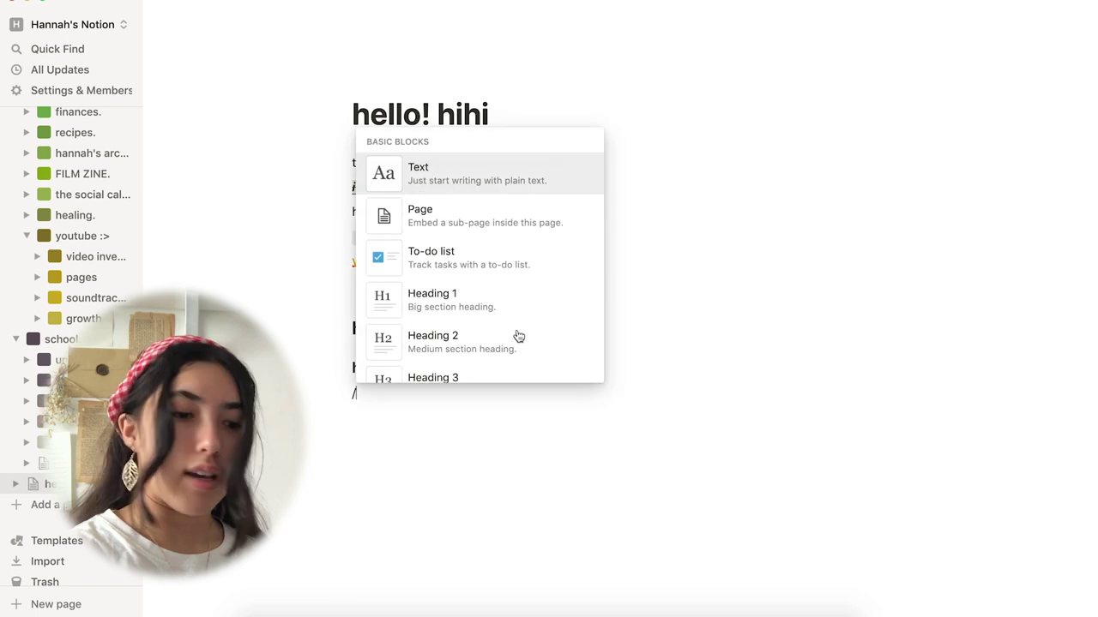
{"action": "scroll", "coordinate": [515, 335], "scroll_direction": "down", "scroll_amount": 2}
{"action": "scroll", "coordinate": [478, 273], "scroll_direction": "up", "scroll_amount": 2}
{"action": "scroll", "coordinate": [493, 275], "scroll_direction": "down", "scroll_amount": 4}
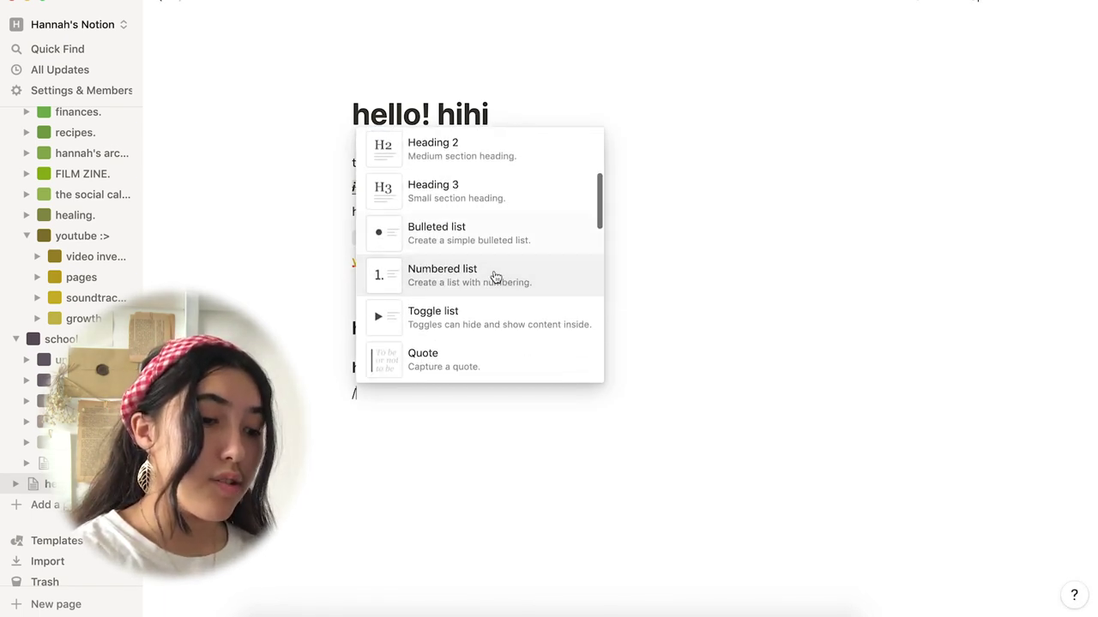
{"action": "scroll", "coordinate": [499, 321], "scroll_direction": "down", "scroll_amount": 2}
{"action": "scroll", "coordinate": [501, 323], "scroll_direction": "down", "scroll_amount": 2}
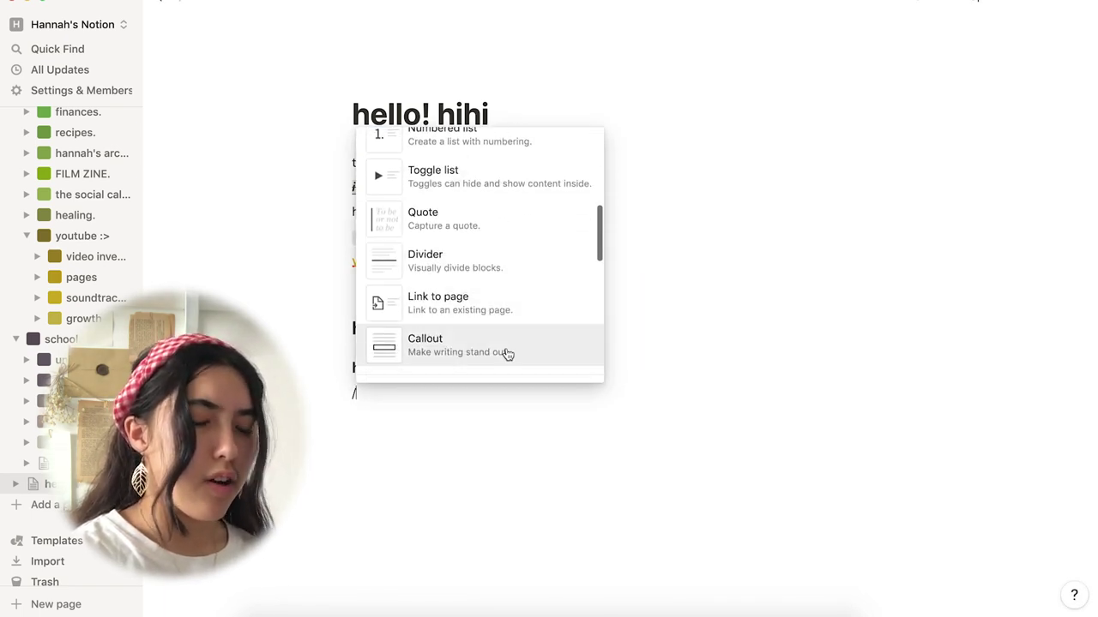
{"action": "scroll", "coordinate": [500, 262], "scroll_direction": "up", "scroll_amount": 2}
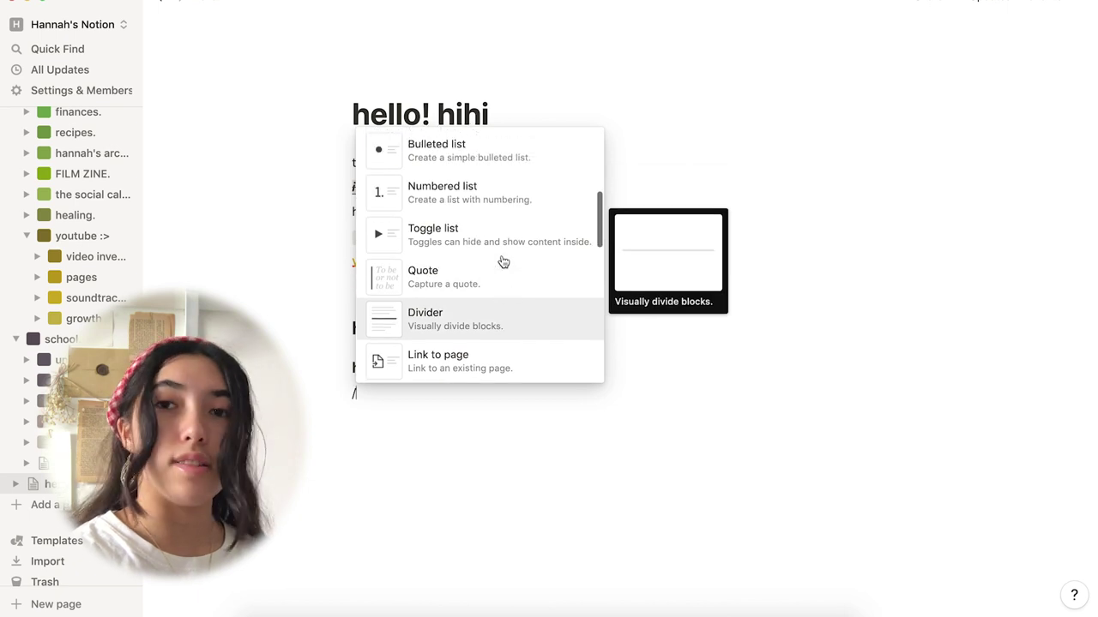
{"action": "left_click", "coordinate": [478, 168]}
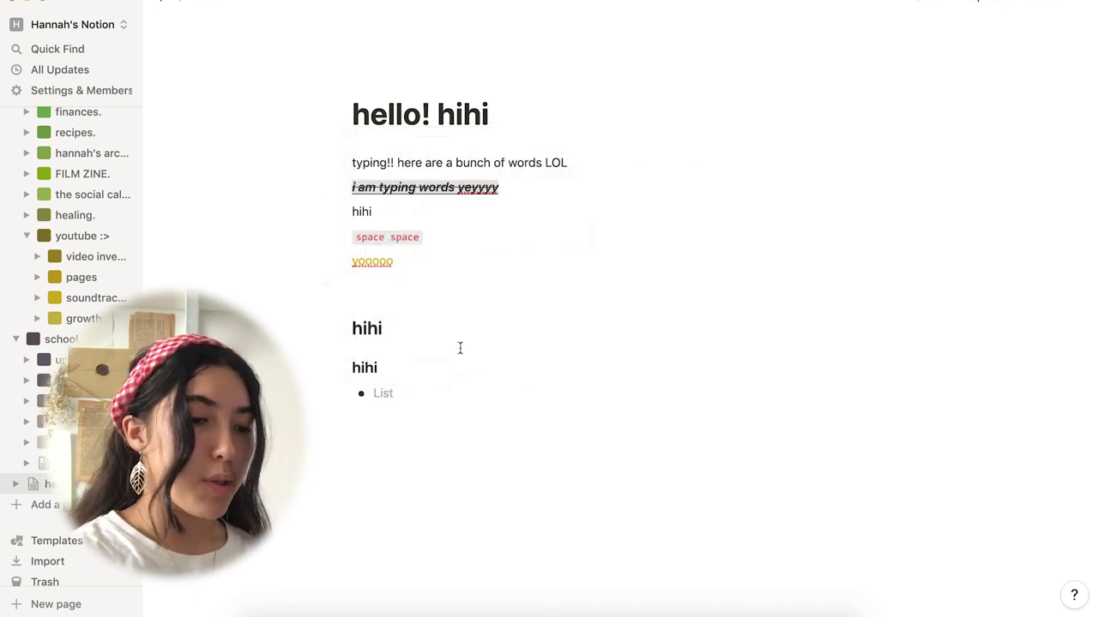
- Delete all of the page's body content, keeping the title "hello! hihi"
{"action": "key", "text": "super+a"}
{"action": "key", "text": "super+a"}
{"action": "key", "text": "BackSpace"}
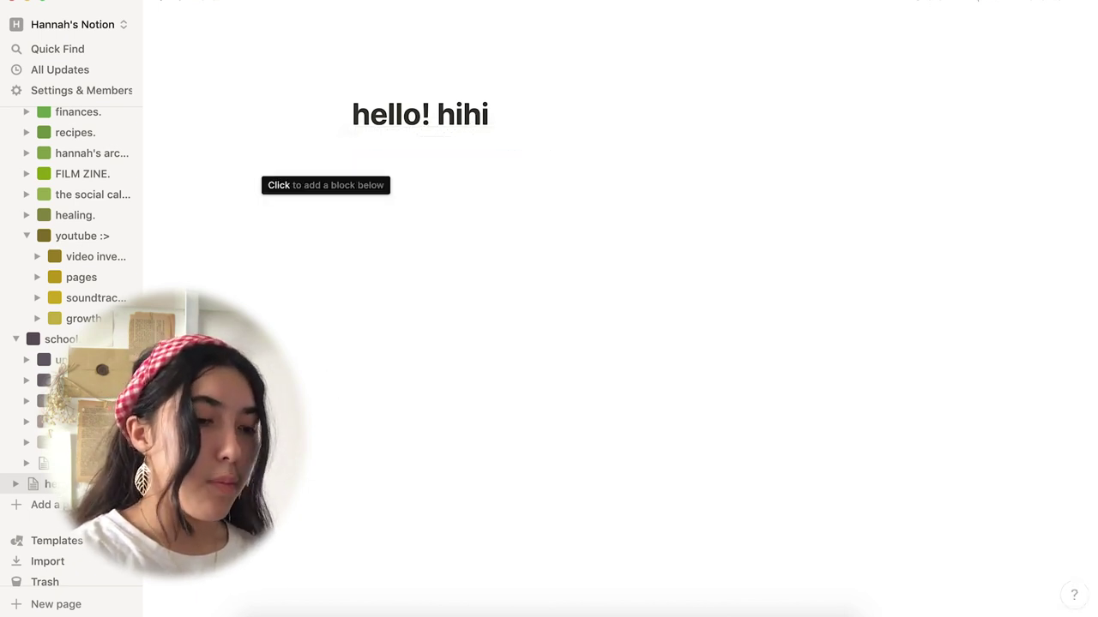
- Write "bulleted list" as the first body line of the emptied page
{"action": "left_click", "coordinate": [403, 165]}
{"action": "type", "text": "bu"}
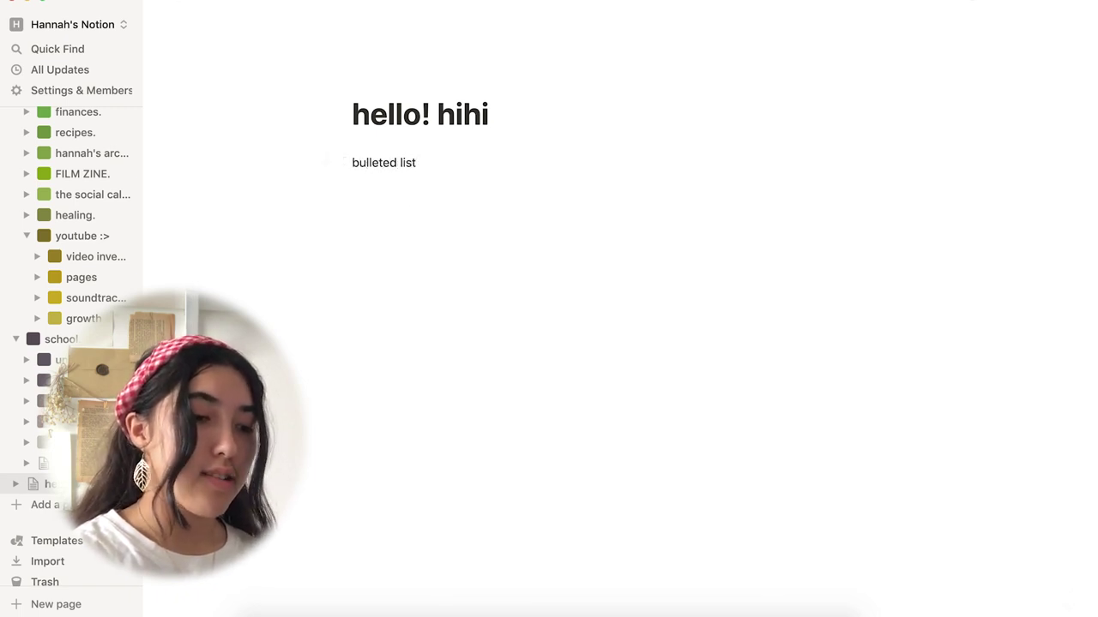
{"action": "type", "text": "lleted list"}
{"action": "key", "text": "Return"}
{"action": "left_click_drag", "start_coordinate": [454, 156], "coordinate": [366, 162]}
{"action": "left_click", "coordinate": [416, 160]}
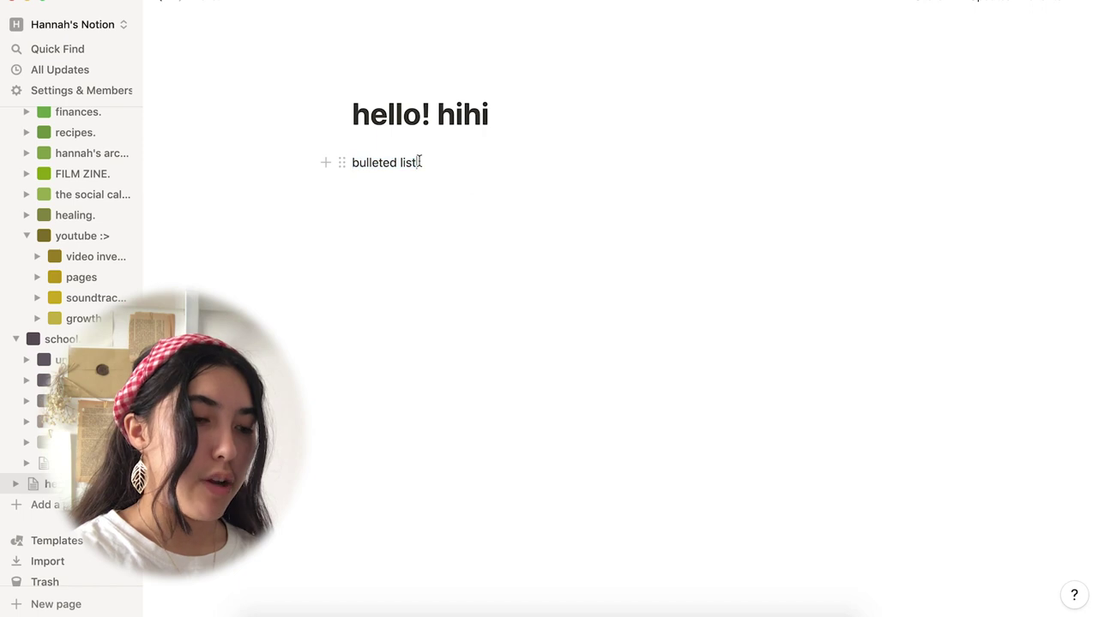
- Insert a bulleted list item reading "here" below the "bulleted list" line
{"action": "key", "text": "Down"}
{"action": "type", "text": "/"}
{"action": "scroll", "coordinate": [478, 286], "scroll_direction": "down", "scroll_amount": 5}
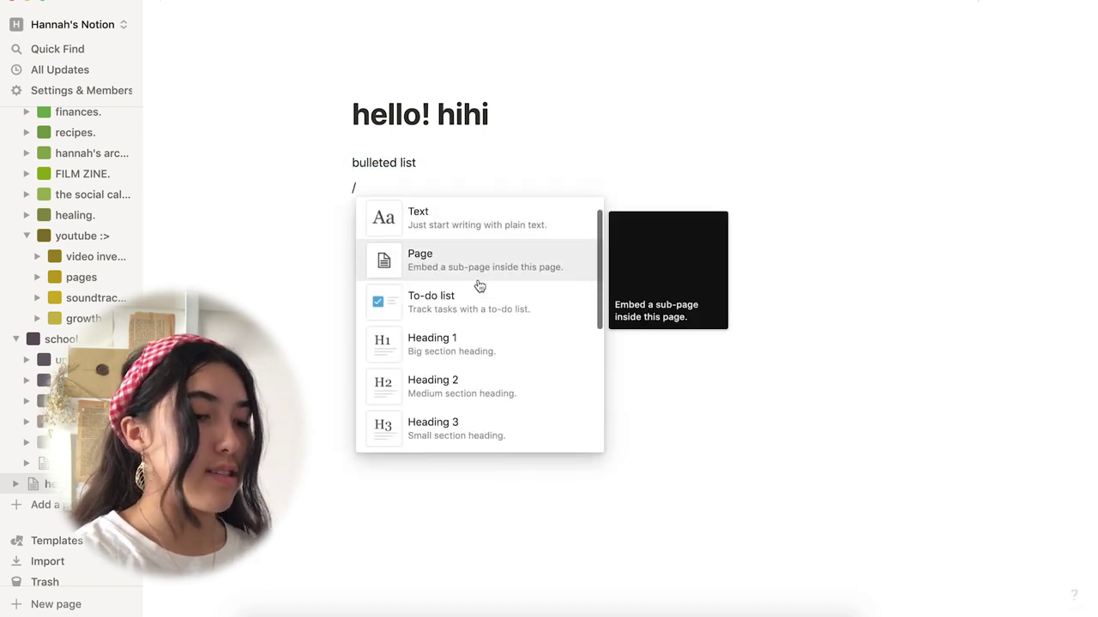
{"action": "left_click", "coordinate": [471, 310]}
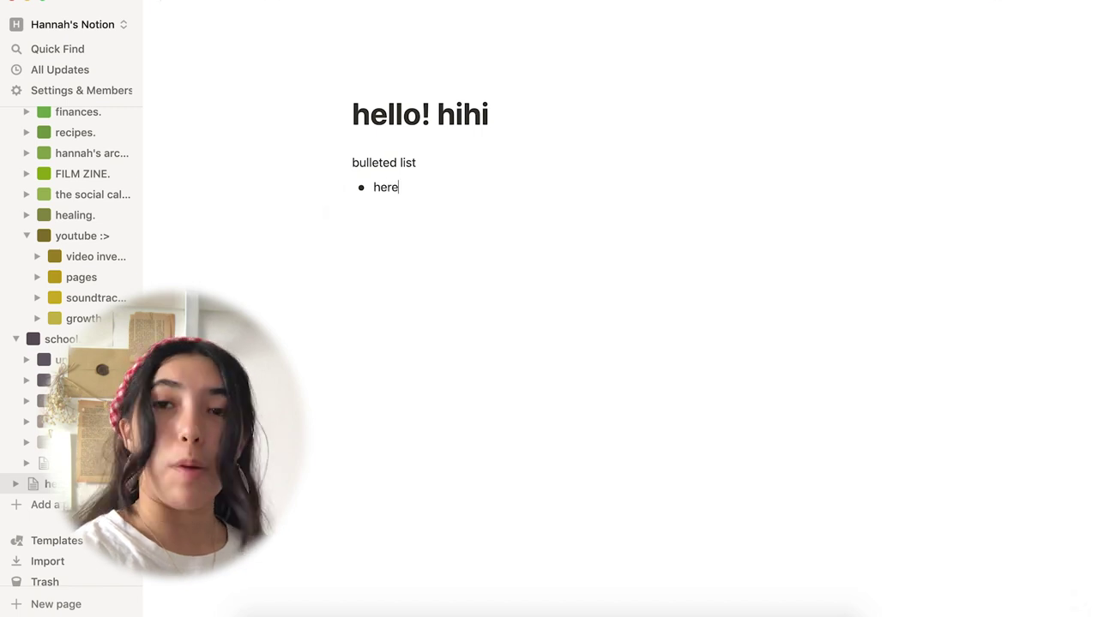
- Add a numbered list item reading "numbered list" below the bulleted item
{"action": "key", "text": "BackSpace"}
{"action": "type", "text": "/"}
{"action": "left_click", "coordinate": [407, 377]}
{"action": "type", "text": "numbered list"}
- Move the text "bulleted list" from the first body line into the bulleted item, replacing "here"
{"action": "left_click_drag", "start_coordinate": [417, 163], "coordinate": [361, 162]}
{"action": "key", "text": "ctrl+x"}
{"action": "double_click", "coordinate": [385, 187]}
{"action": "key", "text": "ctrl+v"}
- Add a toggle list block reading "toggle list" below the numbered item
{"action": "key", "text": "Down"}
{"action": "key", "text": "Return"}
{"action": "type", "text": "/"}
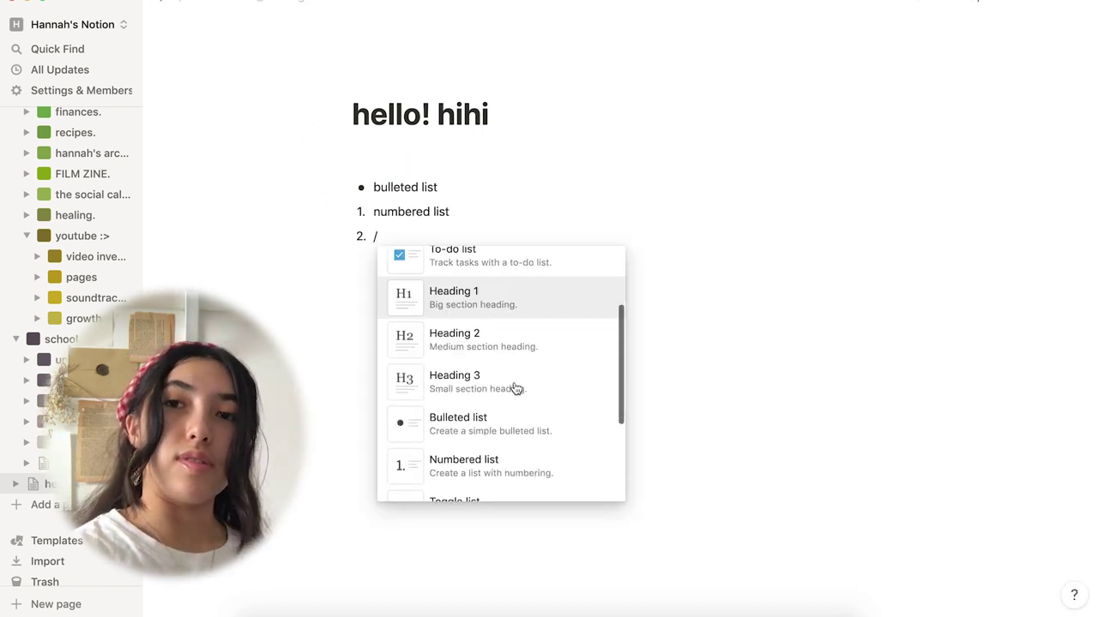
{"action": "type", "text": "toggle"}
{"action": "key", "text": "Return"}
{"action": "type", "text": "toggle list"}
- Nest a second toggle reading "hihi" inside the "toggle list" toggle
{"action": "key", "text": "Return"}
{"action": "key", "text": "Tab"}
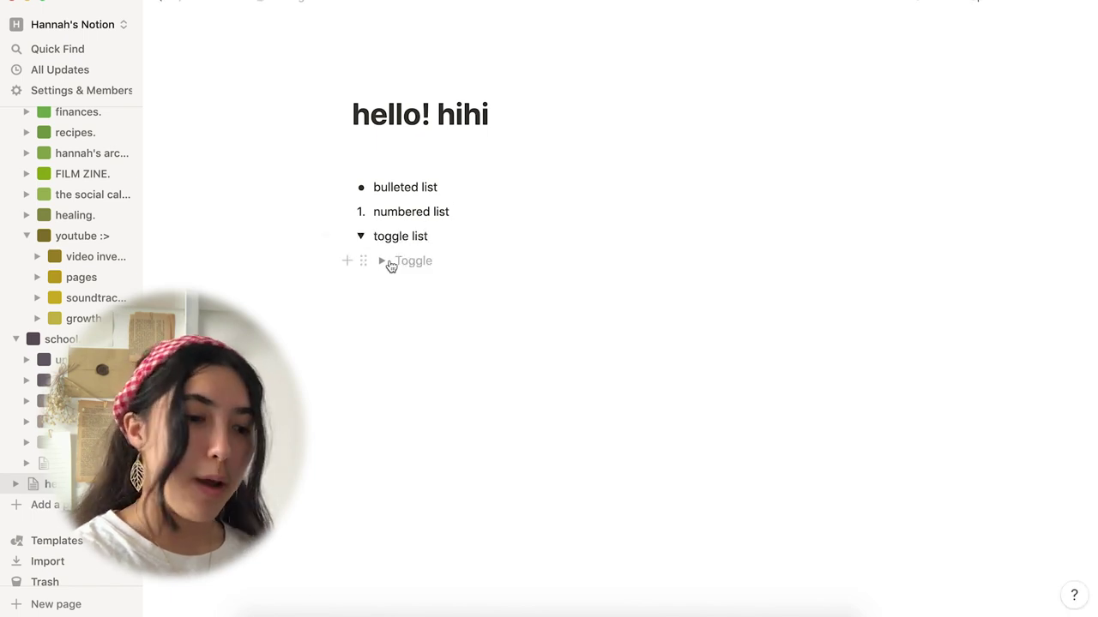
{"action": "type", "text": "hihi"}
- Insert a quote block below the "hihi" toggle with the text "type a quote here! super cool 😊"
{"action": "key", "text": "Return"}
{"action": "key", "text": "Return"}
{"action": "type", "text": "/"}
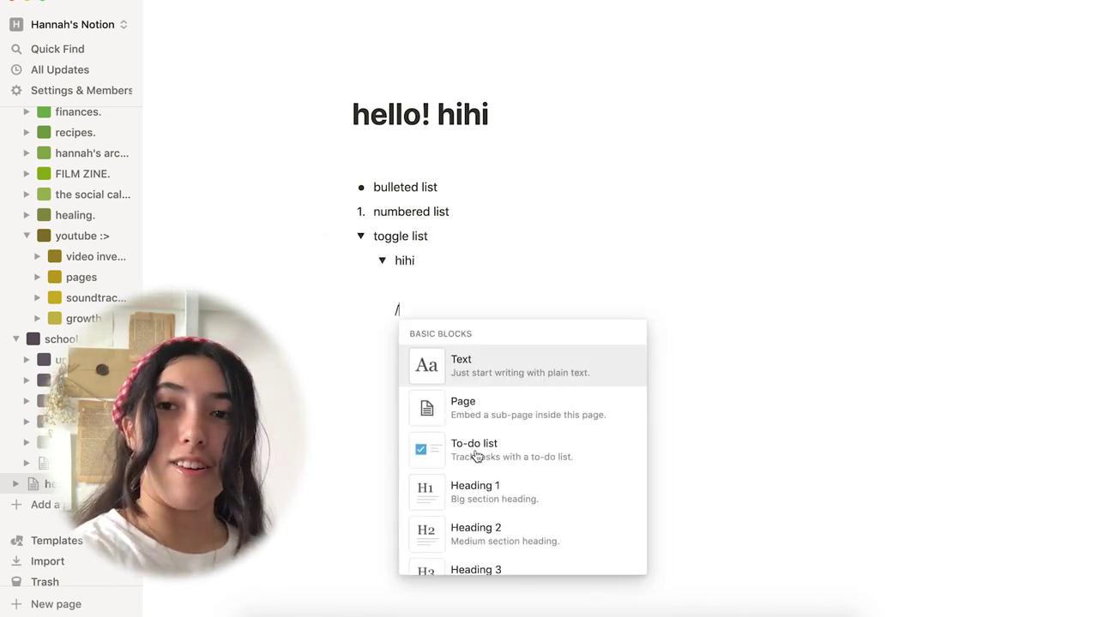
{"action": "scroll", "coordinate": [472, 437], "scroll_direction": "down", "scroll_amount": 5}
{"action": "left_click", "coordinate": [473, 417]}
{"action": "type", "text": "type a quote here! sup"}
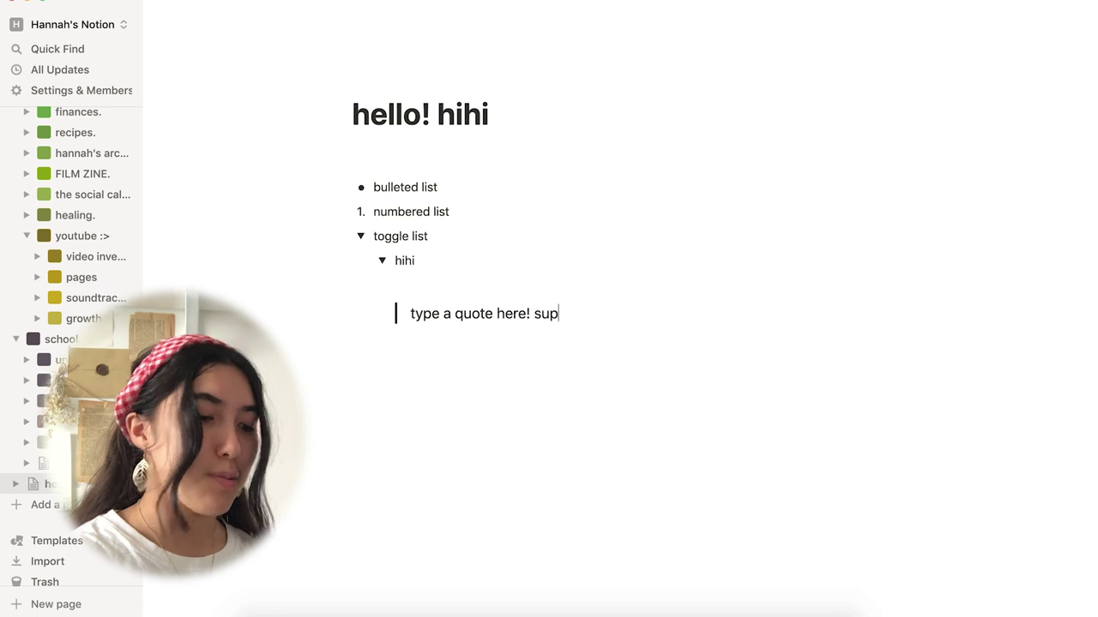
{"action": "type", "text": "er cool 😊"}
- Insert a divider below the quote and add another block beneath it beginning with "this is"
{"action": "key", "text": "Return"}
{"action": "type", "text": "/"}
{"action": "scroll", "coordinate": [606, 351], "scroll_direction": "down", "scroll_amount": 3}
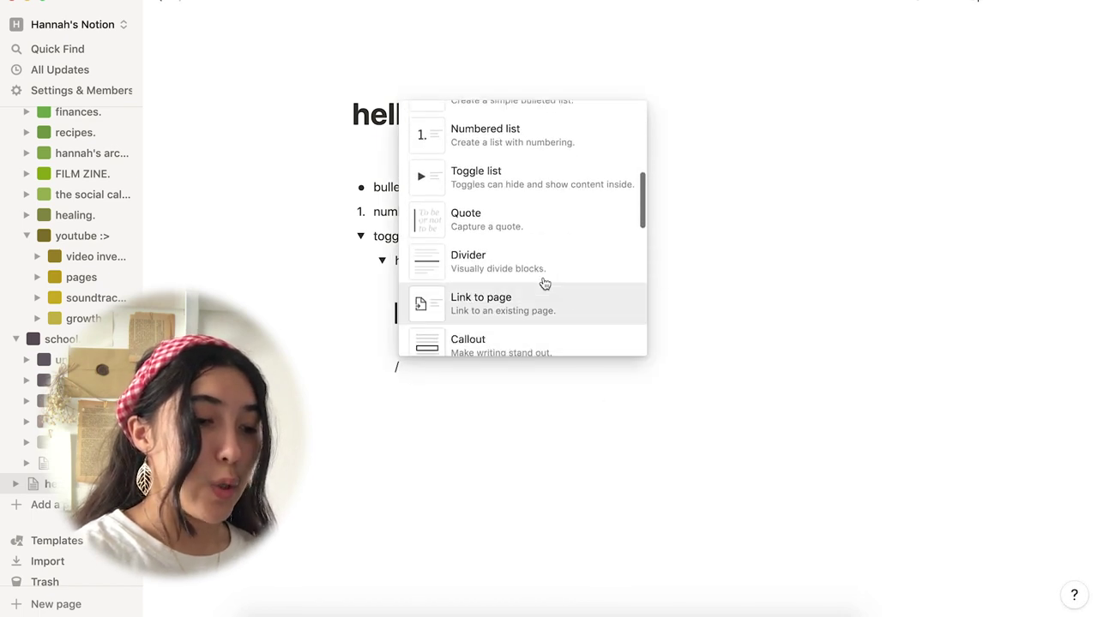
{"action": "left_click", "coordinate": [542, 259]}
{"action": "type", "text": "/"}
{"action": "scroll", "coordinate": [539, 276], "scroll_direction": "down", "scroll_amount": 5}
{"action": "left_click", "coordinate": [514, 245]}
{"action": "type", "text": "this is"}
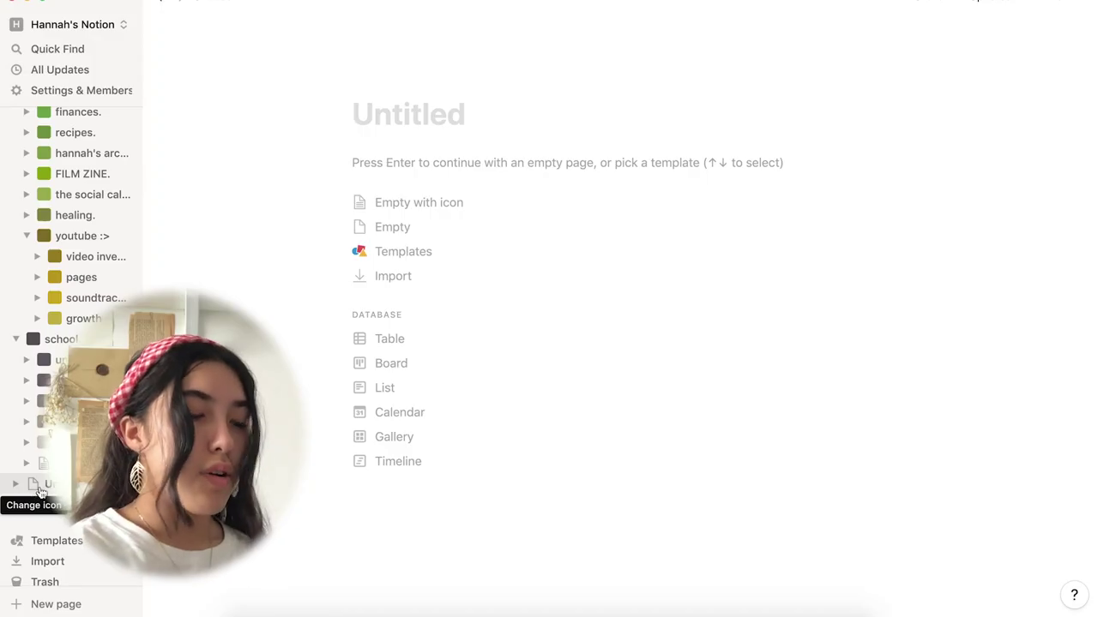
- Title the new untitled page "let's try out notion's databases!" and set it up as a table database
{"action": "type", "text": "let's"}
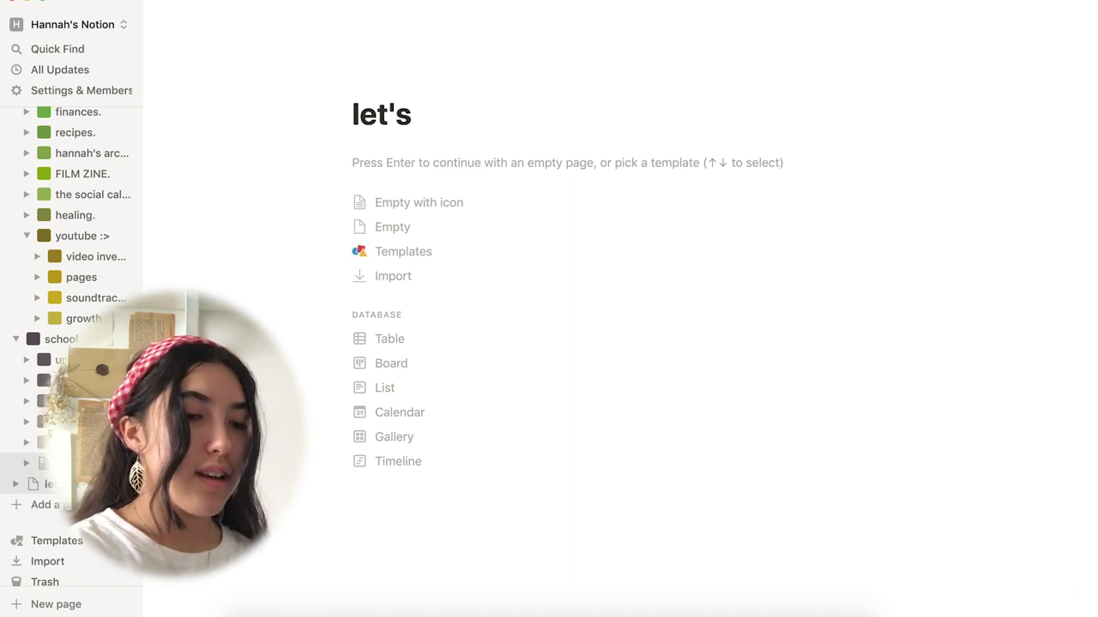
{"action": "type", "text": " try "}
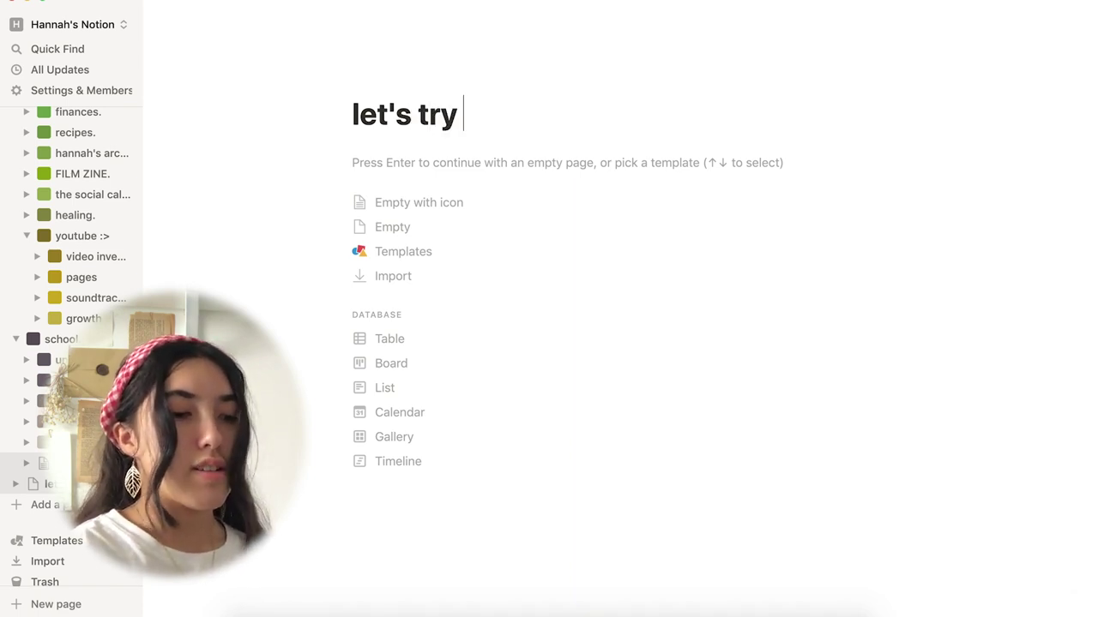
{"action": "type", "text": "out notion"}
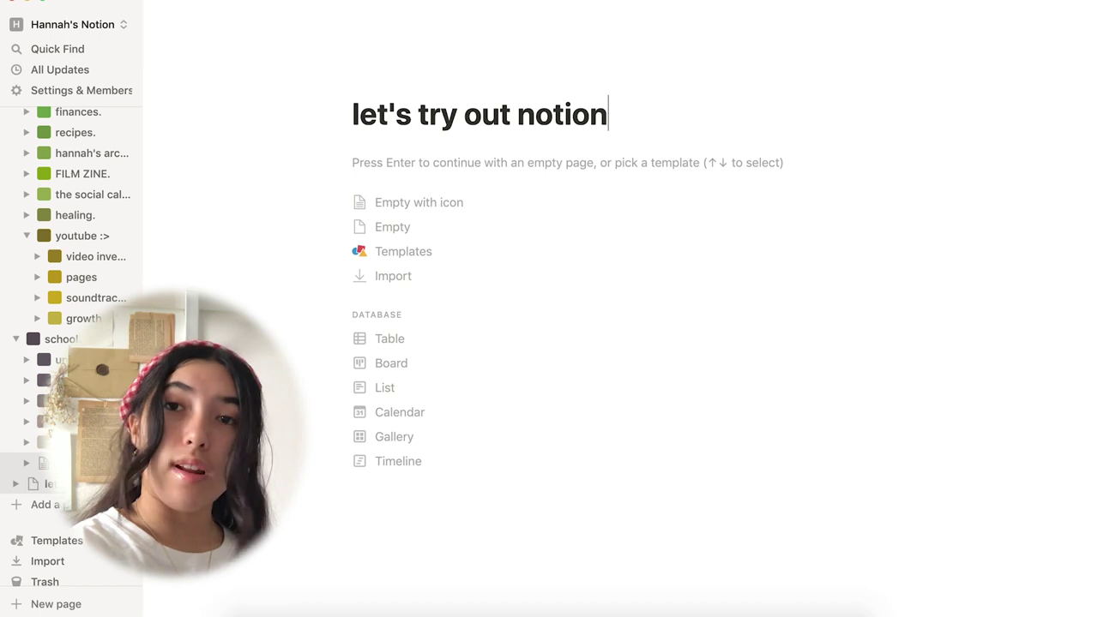
{"action": "type", "text": "'s da"}
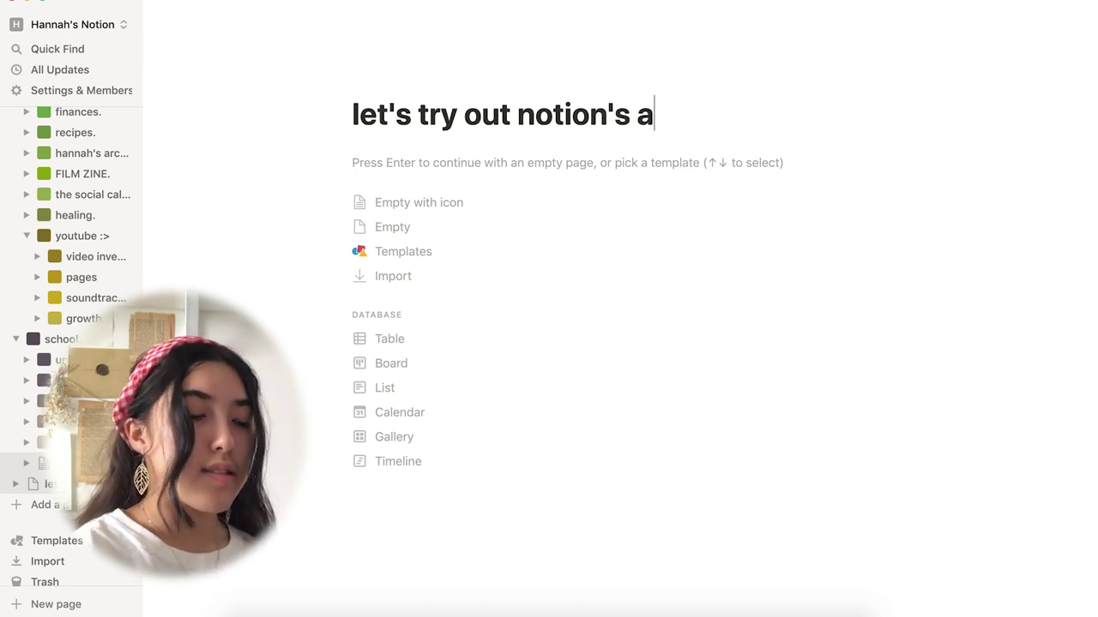
{"action": "key", "text": "BackSpace"}
{"action": "type", "text": "databases!"}
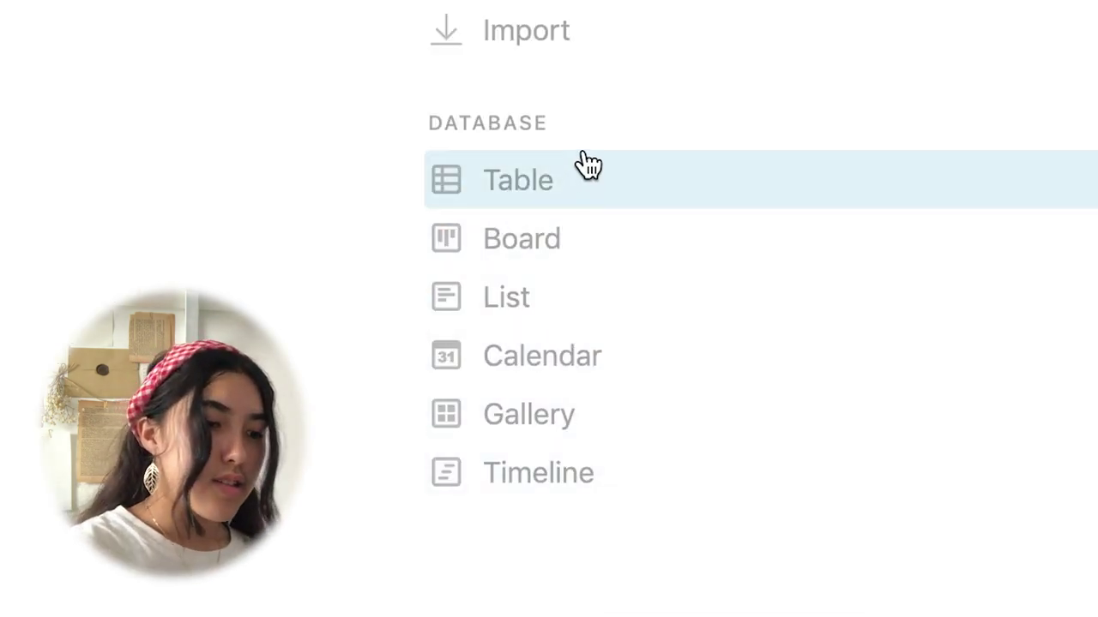
{"action": "left_click", "coordinate": [600, 182]}
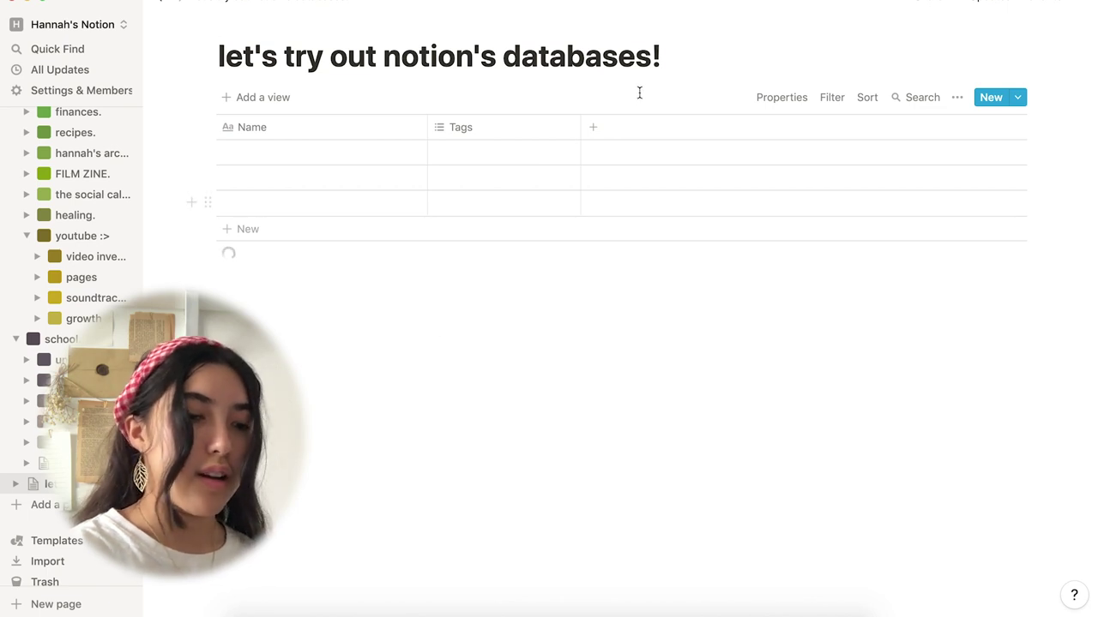
- Add a text column named "hello!" after the Tags column and widen it
{"action": "left_click", "coordinate": [589, 132]}
{"action": "type", "text": "hello!"}
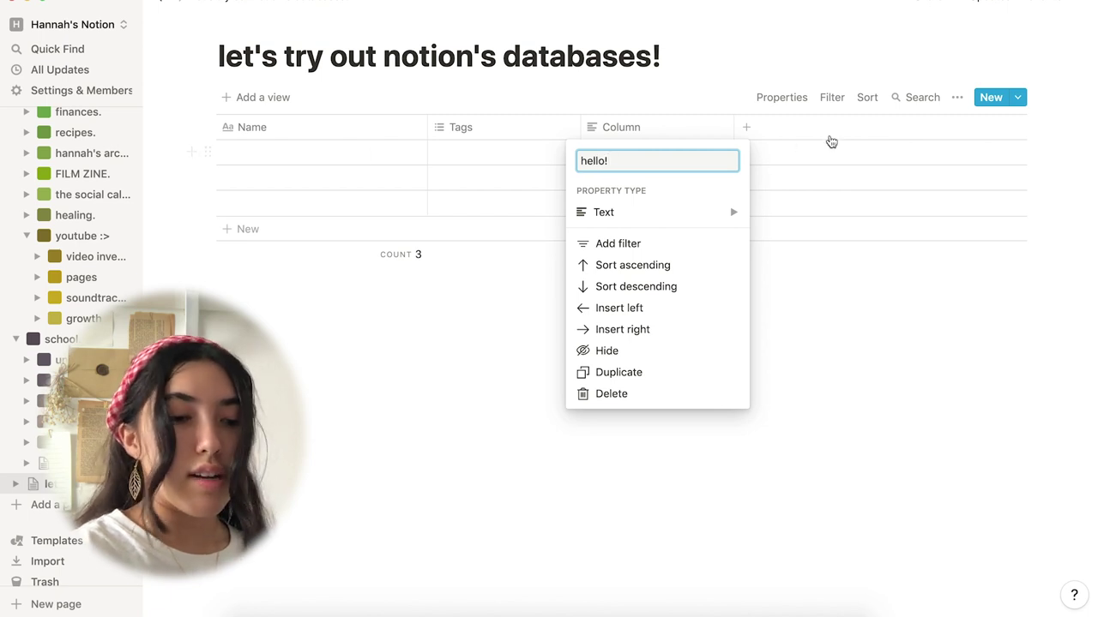
{"action": "key", "text": "Return"}
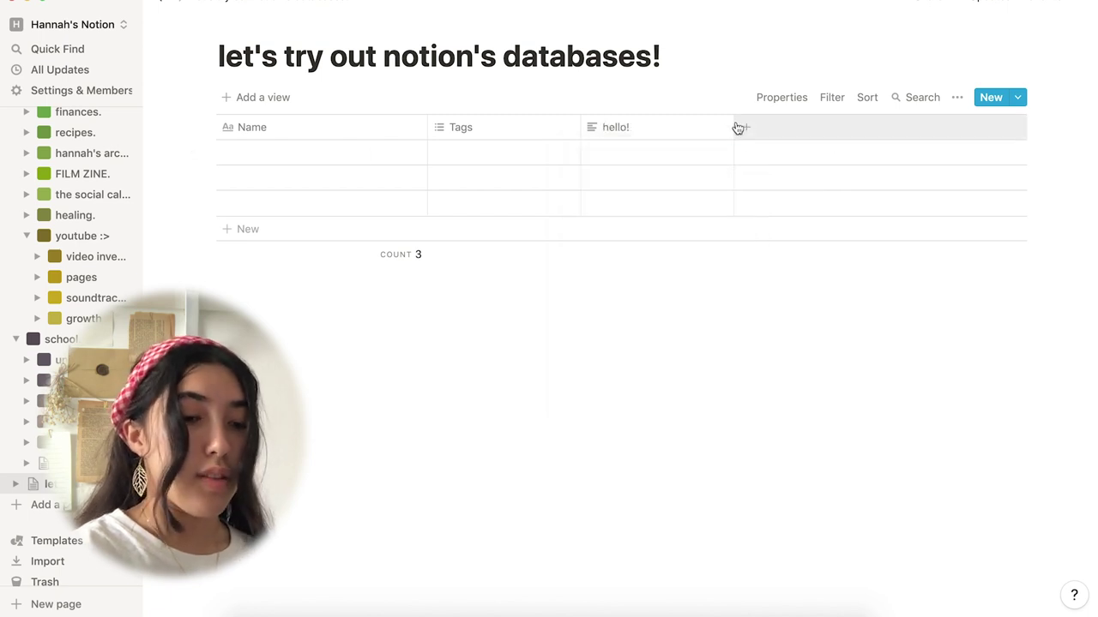
{"action": "left_click_drag", "start_coordinate": [735, 125], "coordinate": [795, 120]}
- Change the "hello!" column's property type to Checkbox
{"action": "left_click", "coordinate": [654, 130]}
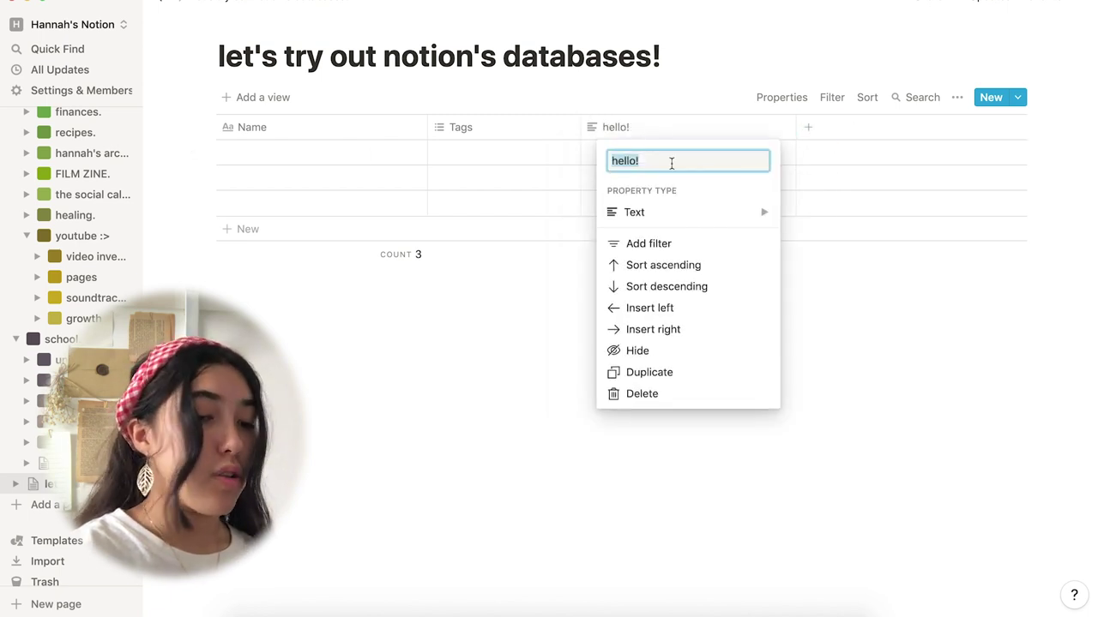
{"action": "mouse_move", "coordinate": [680, 221]}
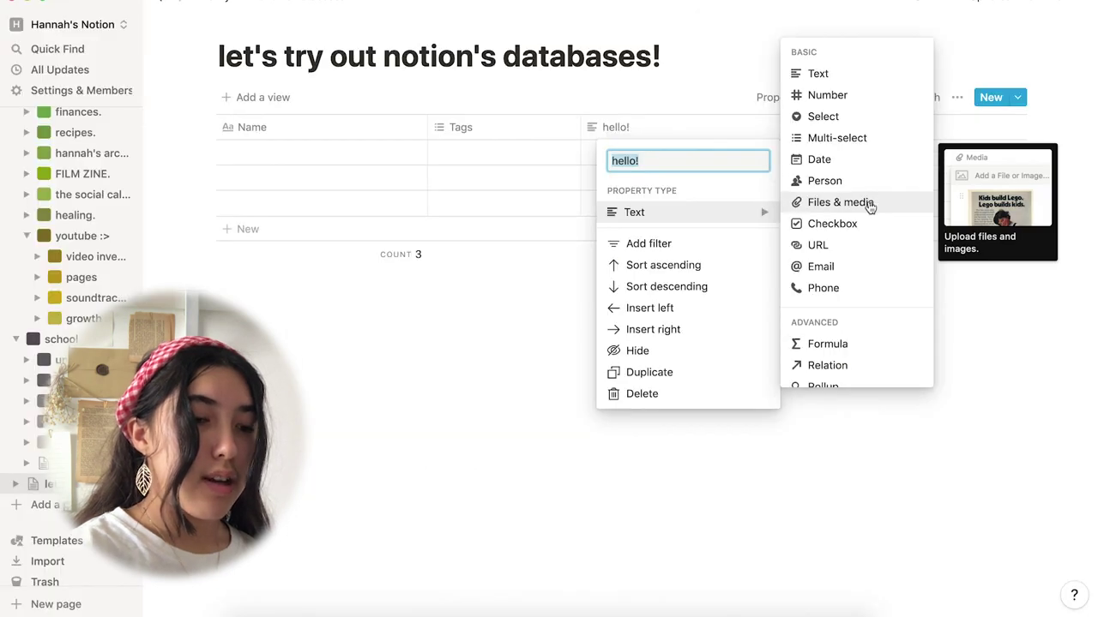
{"action": "left_click", "coordinate": [857, 415]}
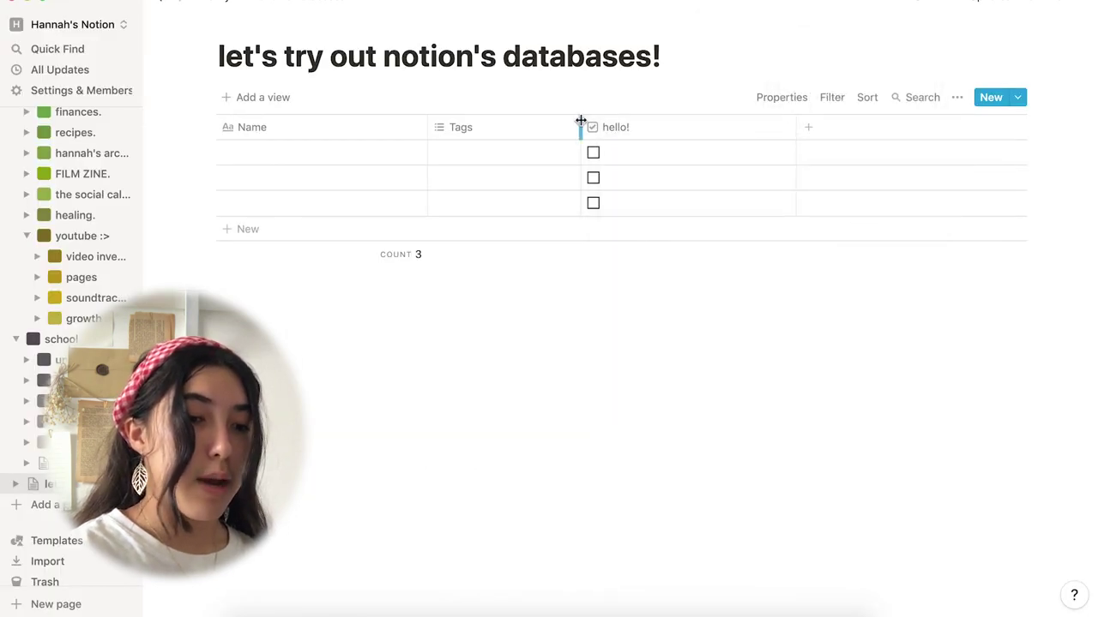
- Move the "hello!" checkbox column in front of the Name column and narrow it
{"action": "left_click_drag", "start_coordinate": [581, 127], "coordinate": [308, 127]}
{"action": "left_click_drag", "start_coordinate": [430, 127], "coordinate": [306, 128]}
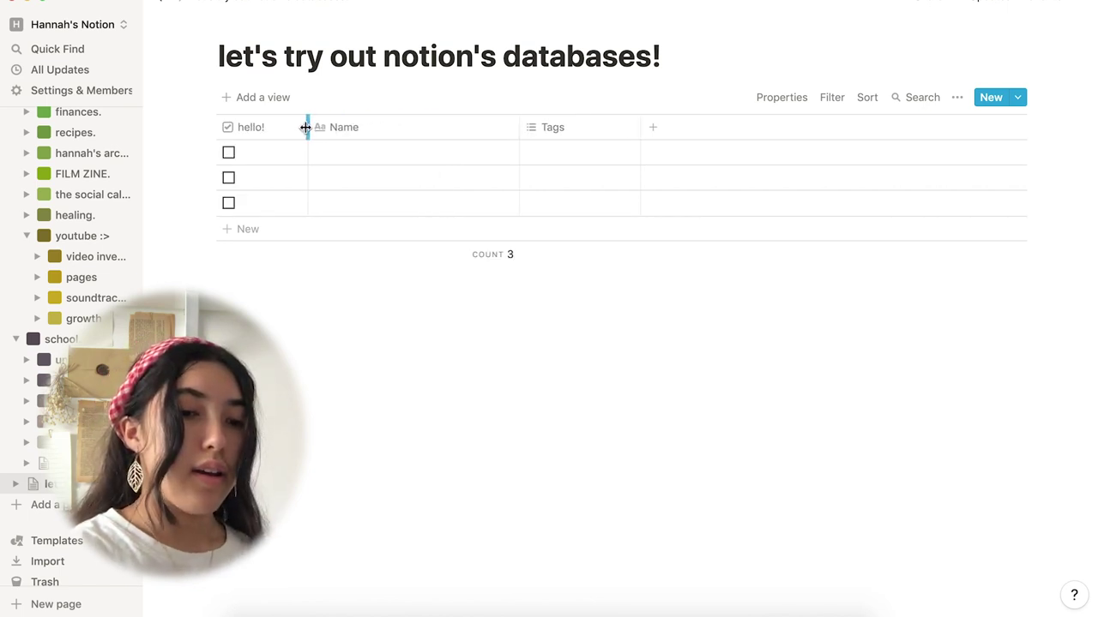
- Examine the property types available for the "hello!" column
{"action": "left_click", "coordinate": [279, 129]}
{"action": "mouse_move", "coordinate": [321, 215]}
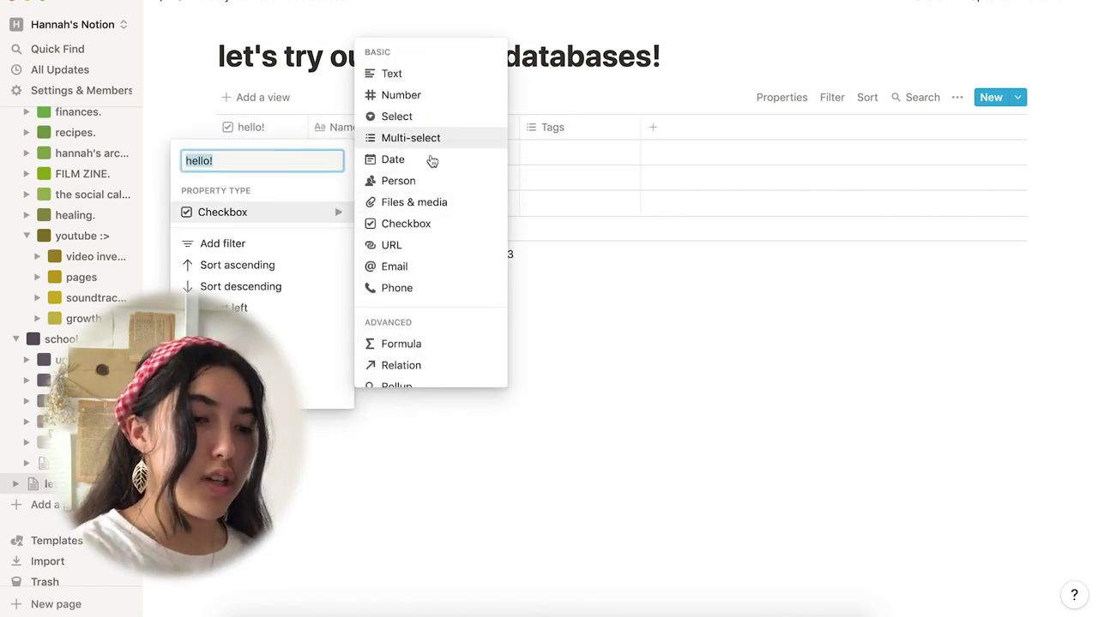
{"action": "left_click", "coordinate": [677, 241]}
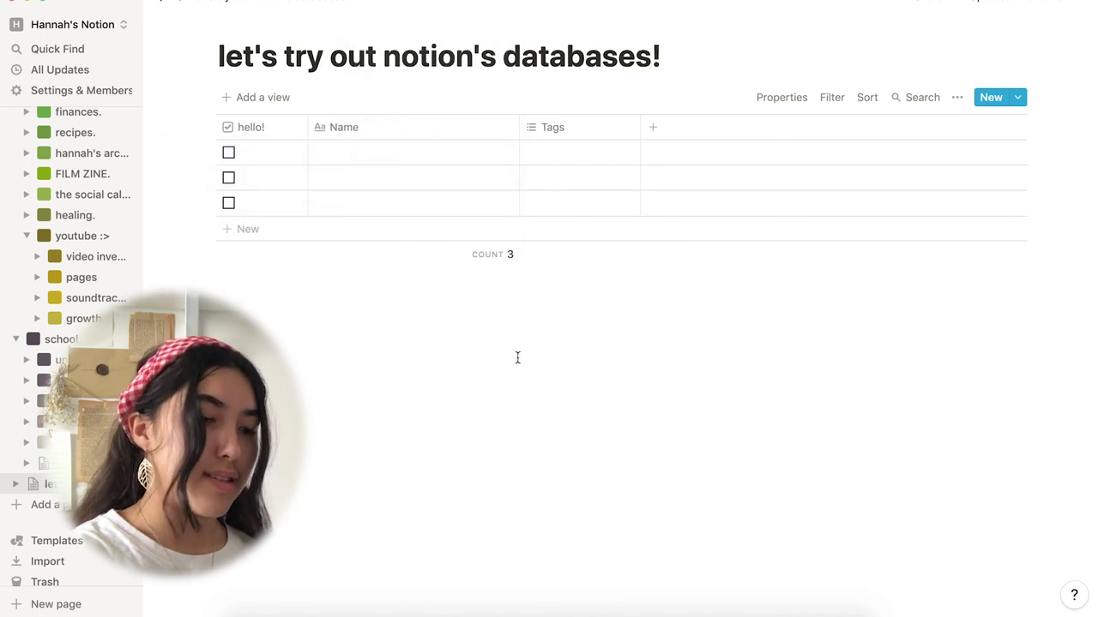
- Create a new page titled "let's try out notion's databases!" as a board database and look inside Card 1
{"action": "left_click", "coordinate": [34, 504]}
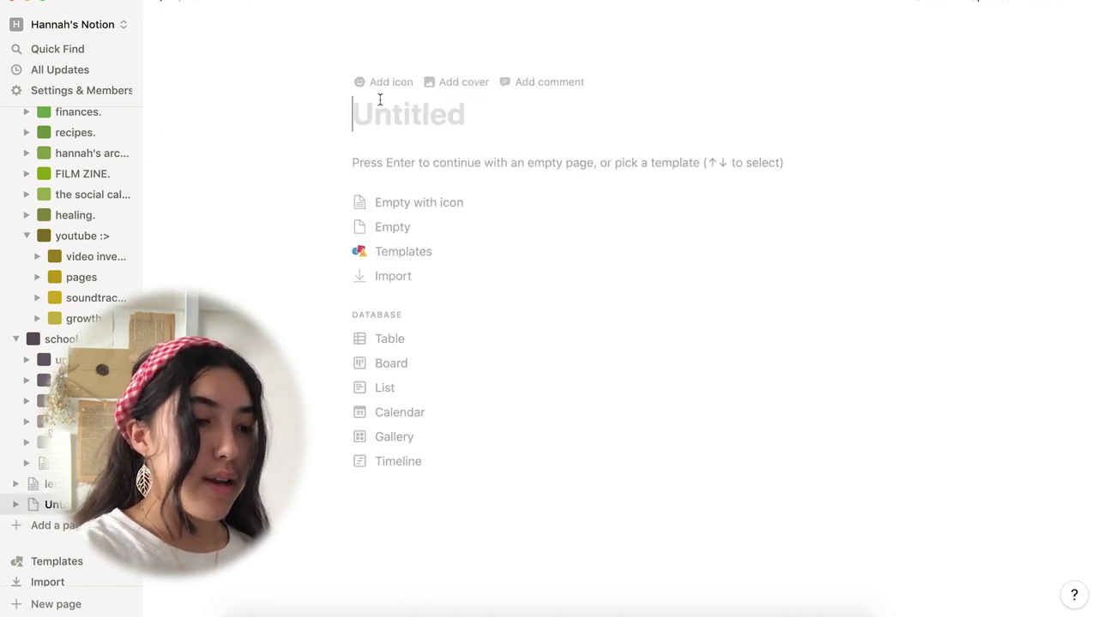
{"action": "type", "text": "let's try out notion's databases!"}
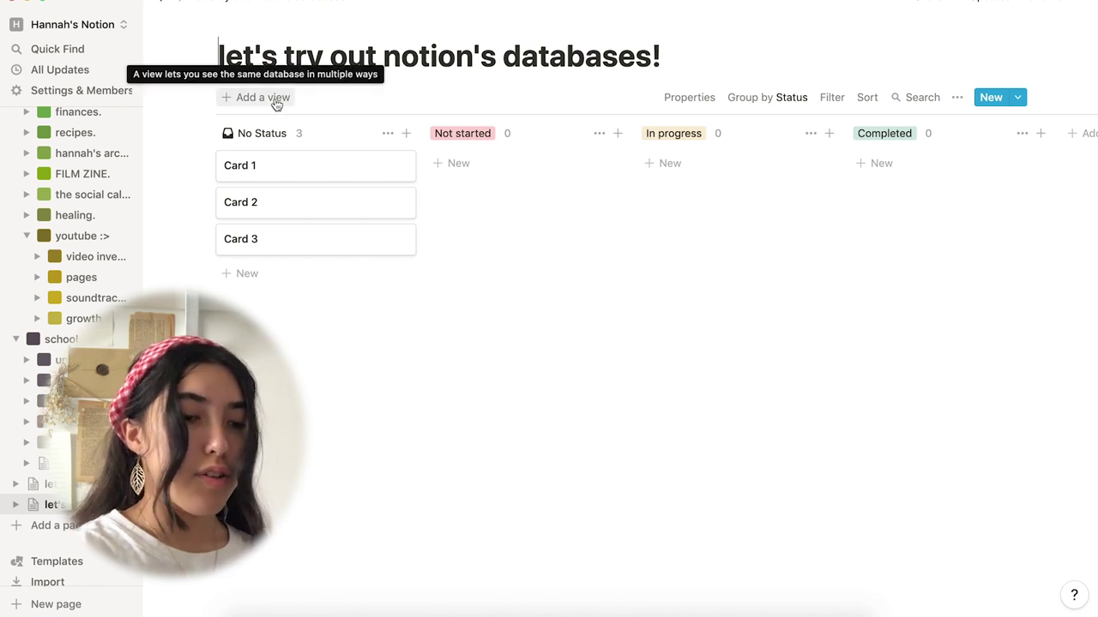
{"action": "left_click", "coordinate": [285, 166]}
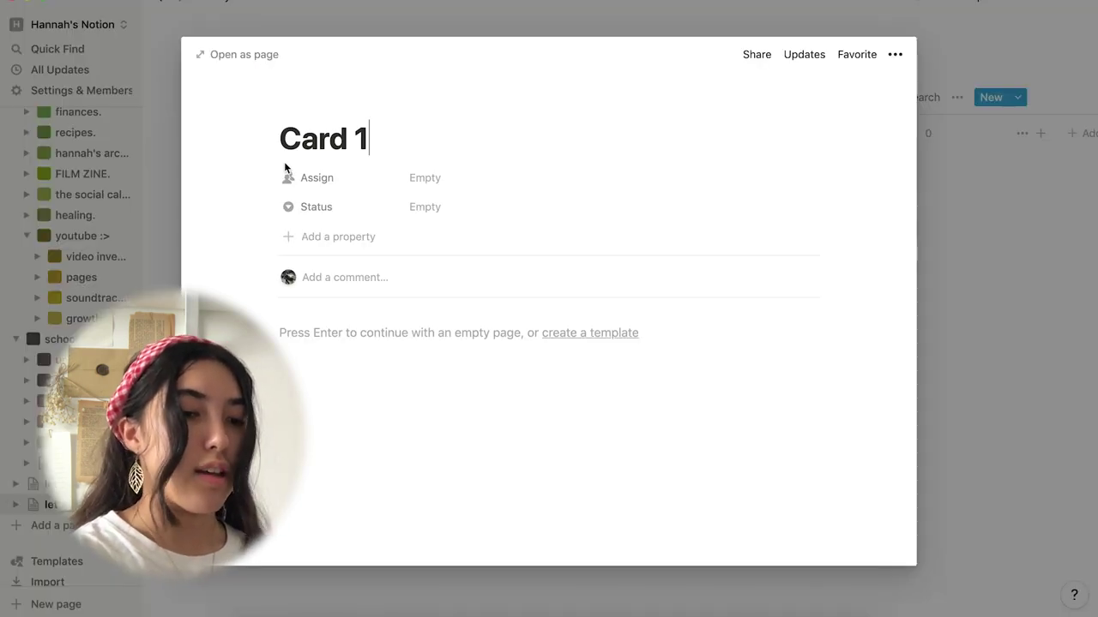
{"action": "left_click", "coordinate": [923, 154]}
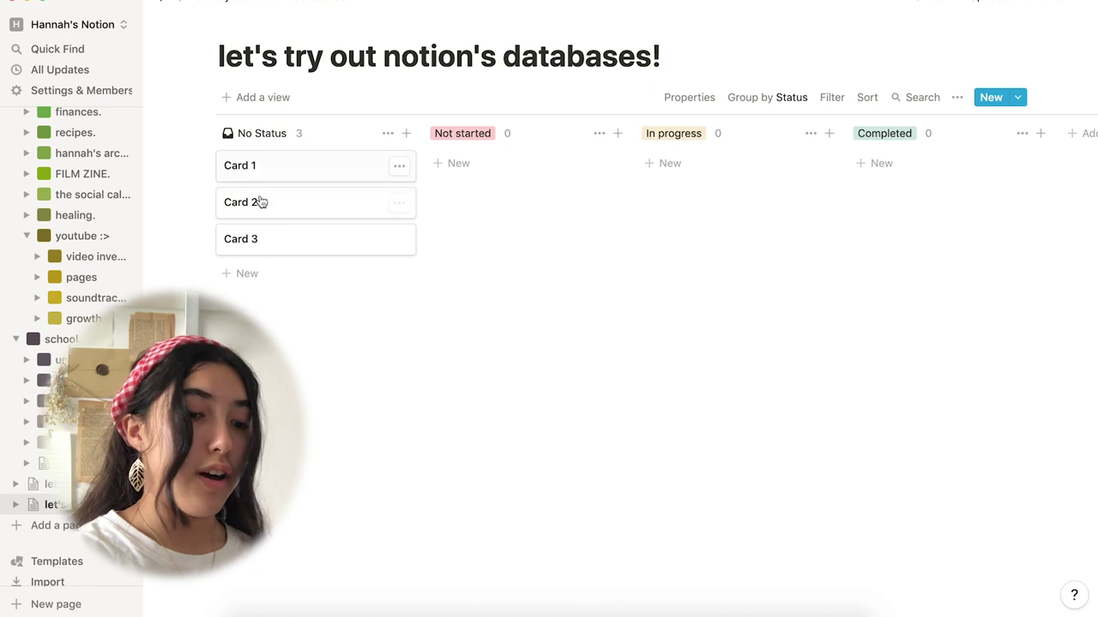
- Move Card 1 to the Not started group, and move Card 3 to Completed and from there to In progress
{"action": "left_click_drag", "start_coordinate": [261, 202], "coordinate": [498, 177]}
{"action": "left_click_drag", "start_coordinate": [338, 210], "coordinate": [921, 184]}
{"action": "mouse_move", "coordinate": [534, 166]}
{"action": "left_mouse_down"}
{"action": "mouse_move", "coordinate": [363, 225]}
{"action": "mouse_move", "coordinate": [348, 202]}
{"action": "mouse_move", "coordinate": [548, 177]}
{"action": "left_mouse_up"}
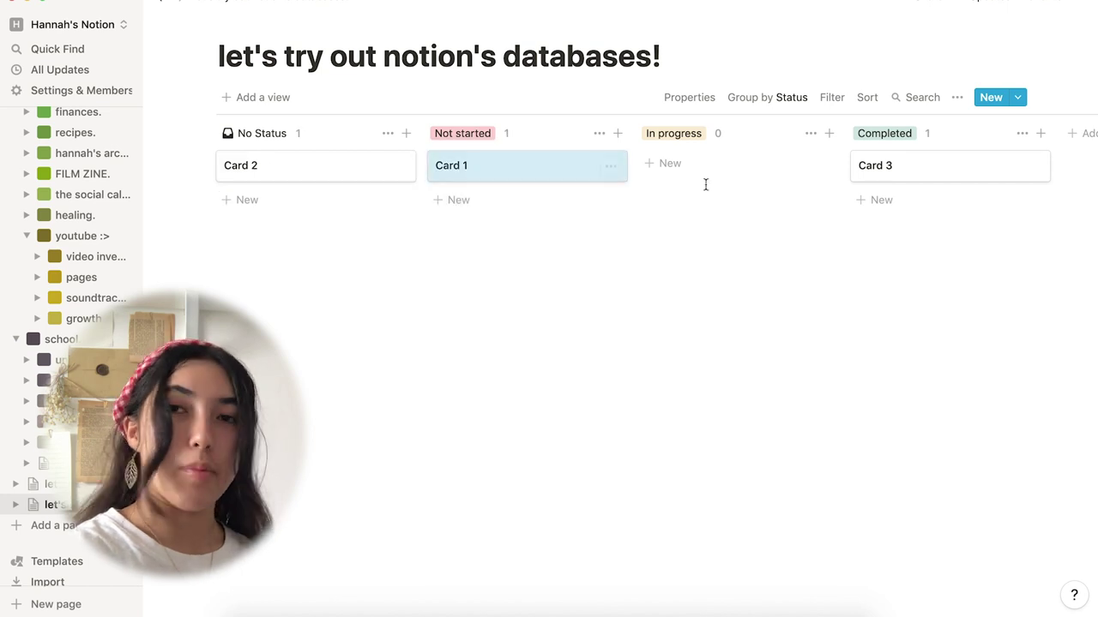
{"action": "left_click_drag", "start_coordinate": [863, 177], "coordinate": [721, 181]}
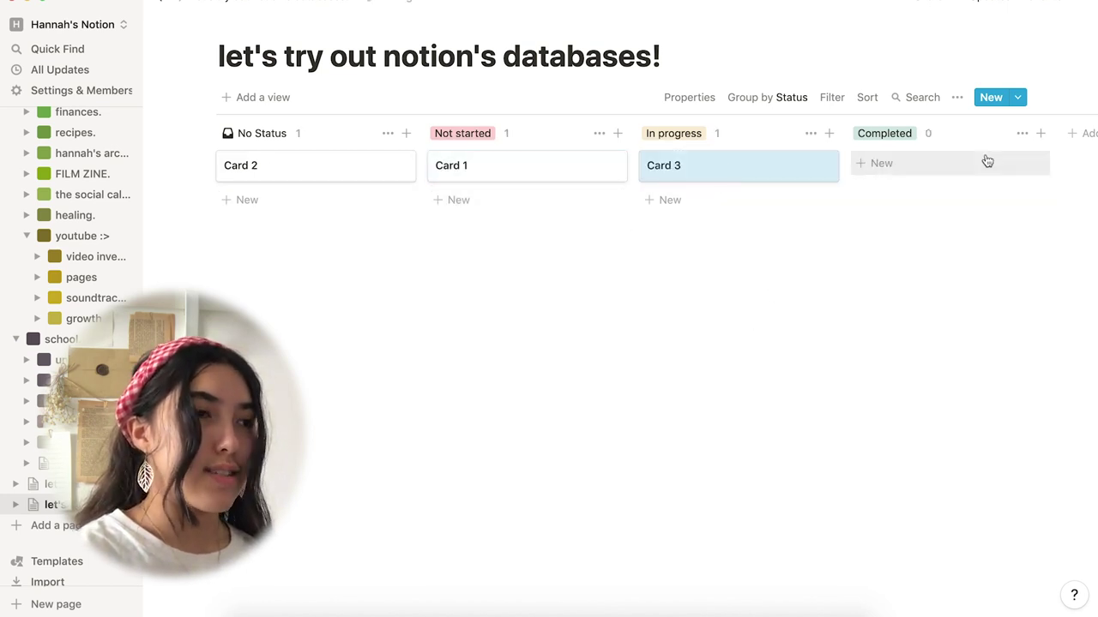
- Add a card named "Card 4" to the Completed group and move it to In progress
{"action": "left_click", "coordinate": [1041, 134]}
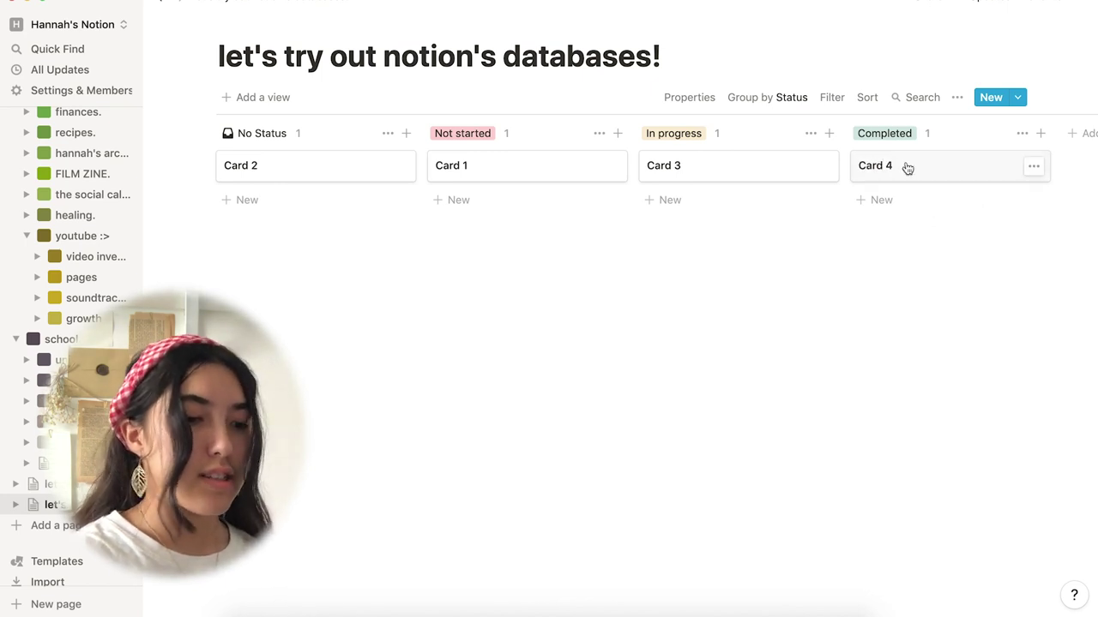
{"action": "left_click_drag", "start_coordinate": [907, 168], "coordinate": [746, 204]}
- Create another page titled "let's try out notion's databases!" and set it up as a gallery database
{"action": "left_click", "coordinate": [17, 525]}
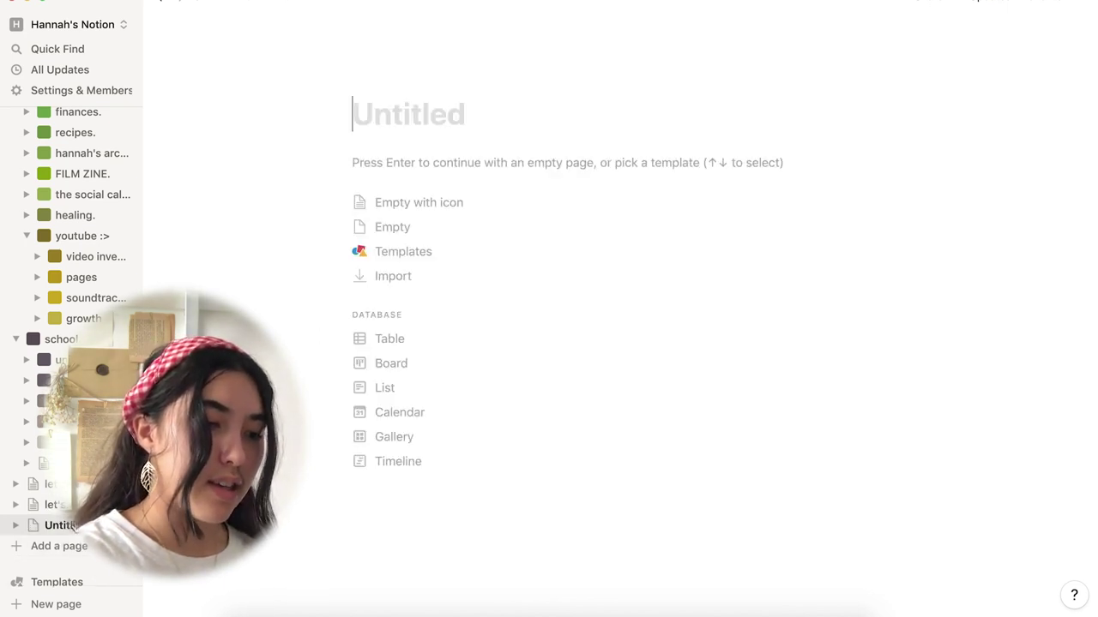
{"action": "type", "text": "let's try out notion's databases!"}
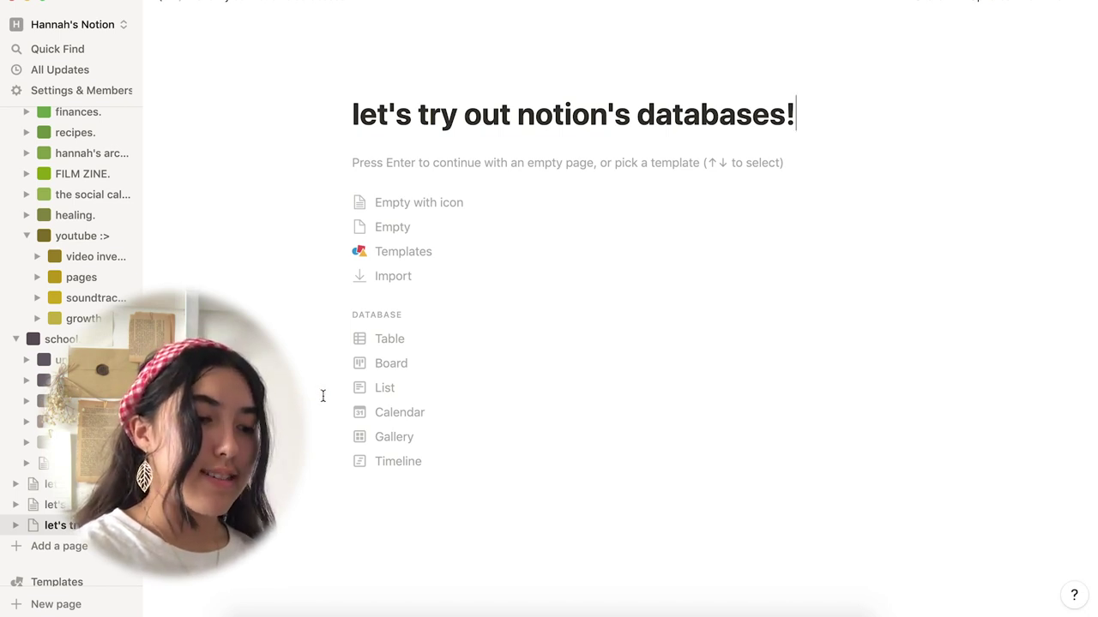
{"action": "left_click", "coordinate": [385, 440]}
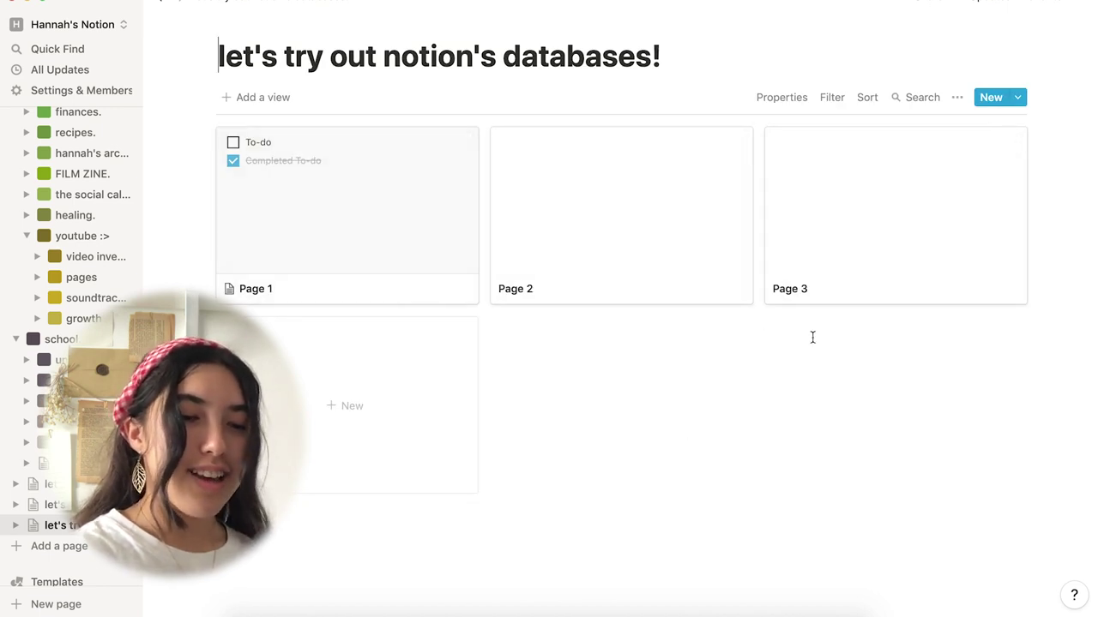
- Add a gallery card titled "pinterest board-esque!" and return to the gallery
{"action": "left_click", "coordinate": [398, 417]}
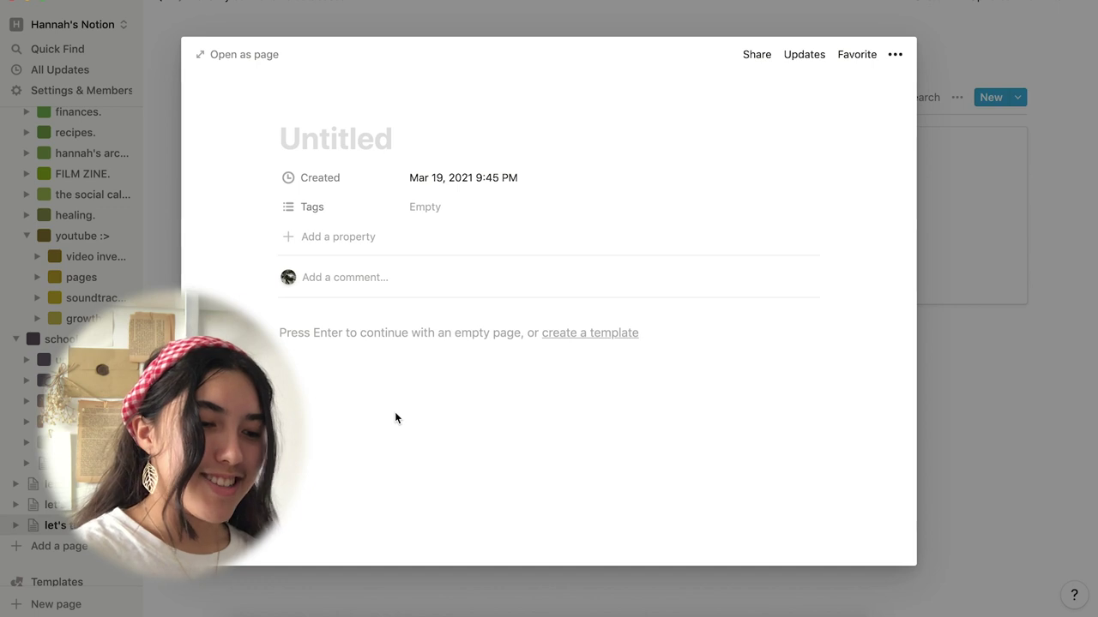
{"action": "type", "text": "pinterest bo"}
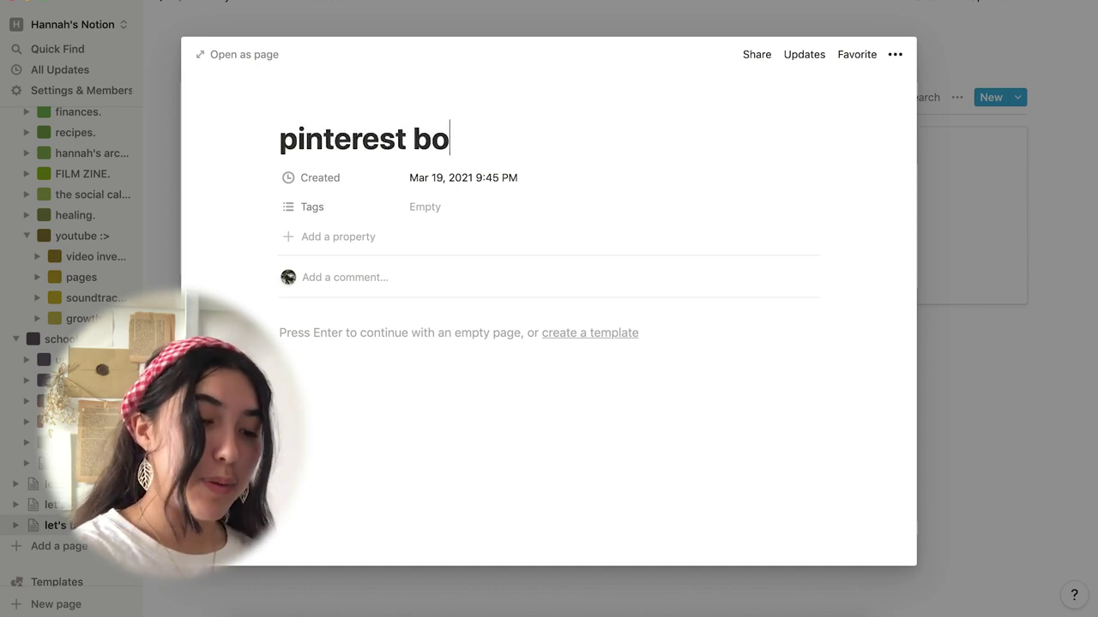
{"action": "type", "text": "ard-es"}
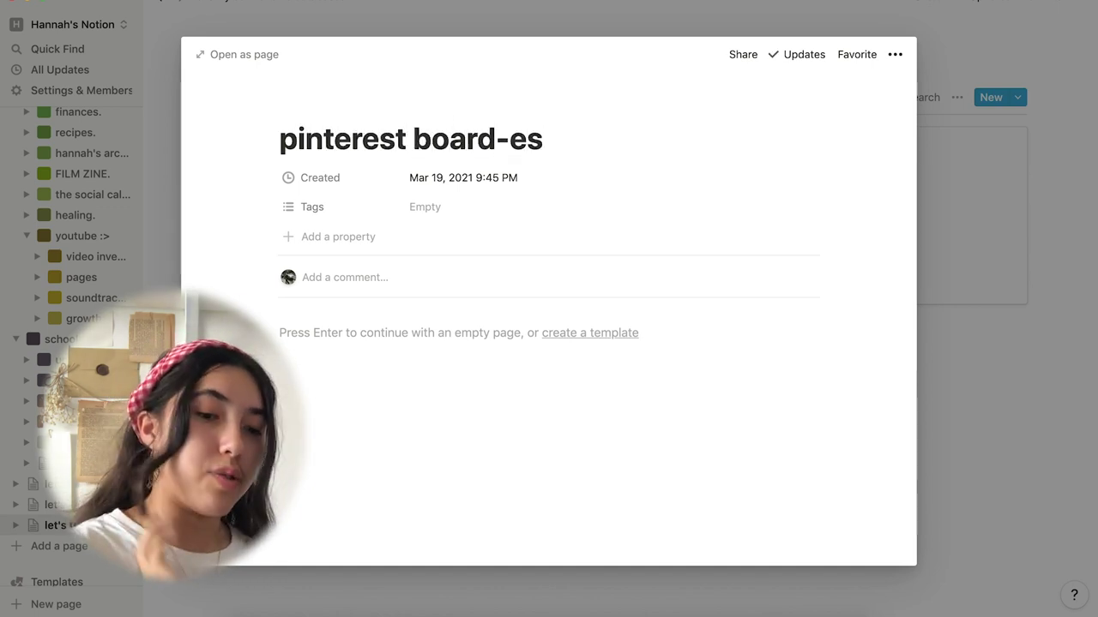
{"action": "type", "text": "que!"}
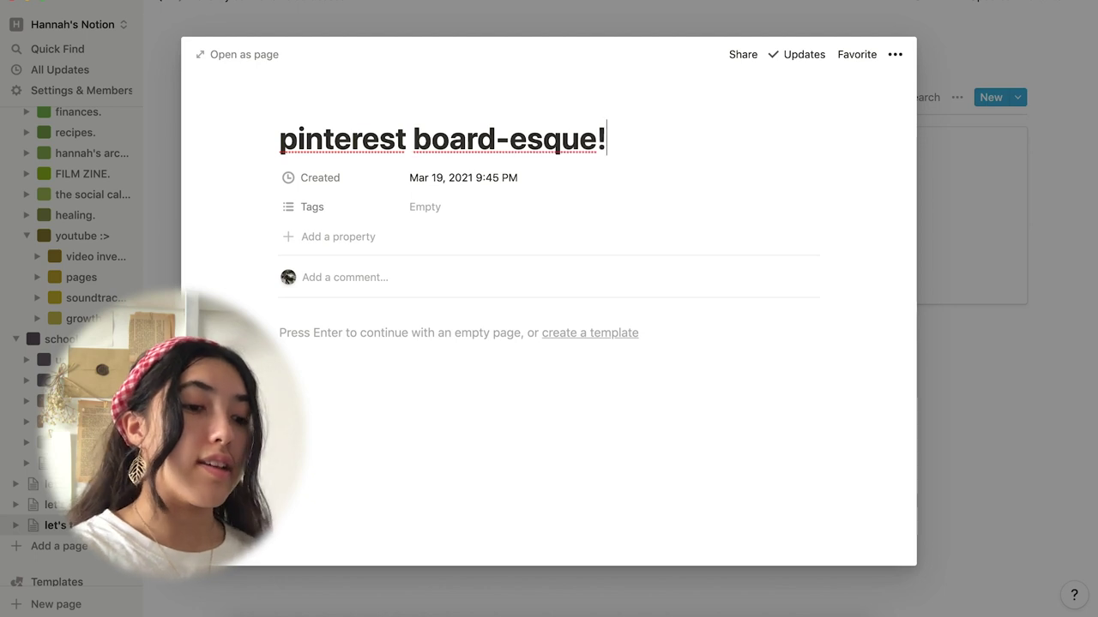
{"action": "left_click", "coordinate": [961, 339]}
- Reorder the gallery cards so "pinterest board-esque!" comes first, followed by Page 3, Page 2 and Page 1
{"action": "left_click_drag", "start_coordinate": [372, 402], "coordinate": [497, 267]}
{"action": "left_click_drag", "start_coordinate": [793, 266], "coordinate": [458, 441]}
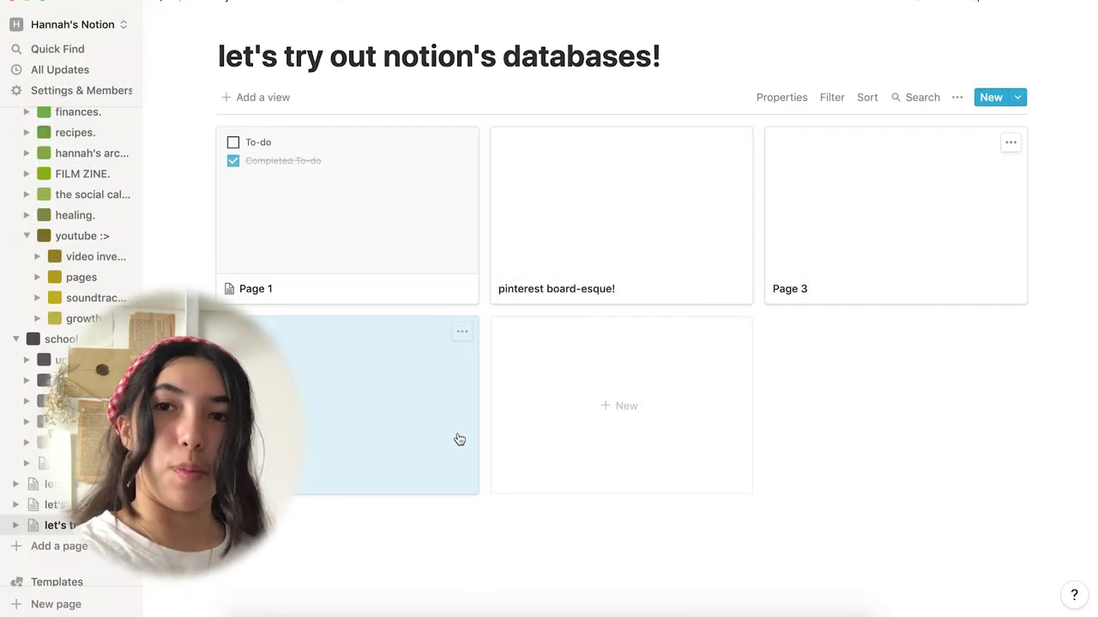
{"action": "left_click_drag", "start_coordinate": [370, 263], "coordinate": [511, 365]}
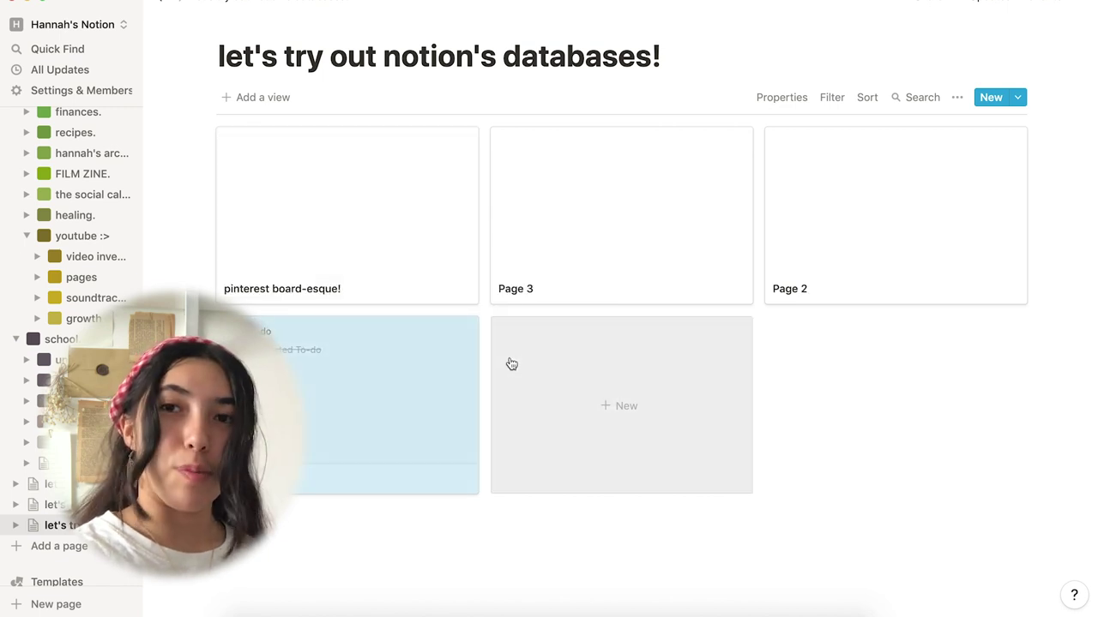
- Add two more gallery cards titled "and anotha one" and "and aNothA one"
{"action": "left_click", "coordinate": [525, 403]}
{"action": "type", "text": "and a"}
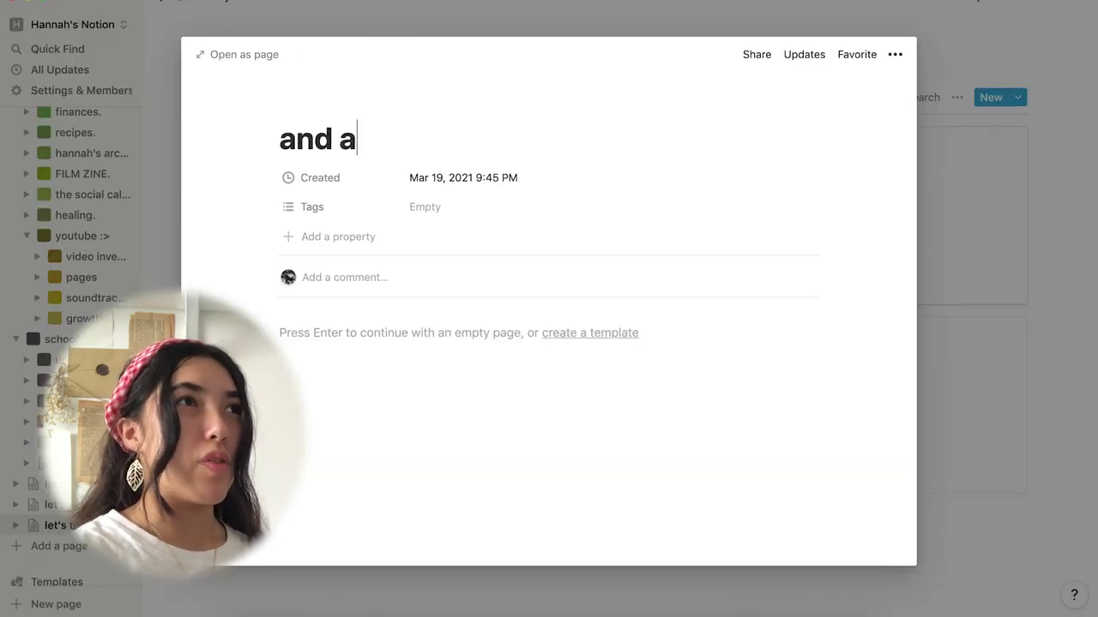
{"action": "type", "text": "notha one"}
{"action": "left_click", "coordinate": [1034, 400]}
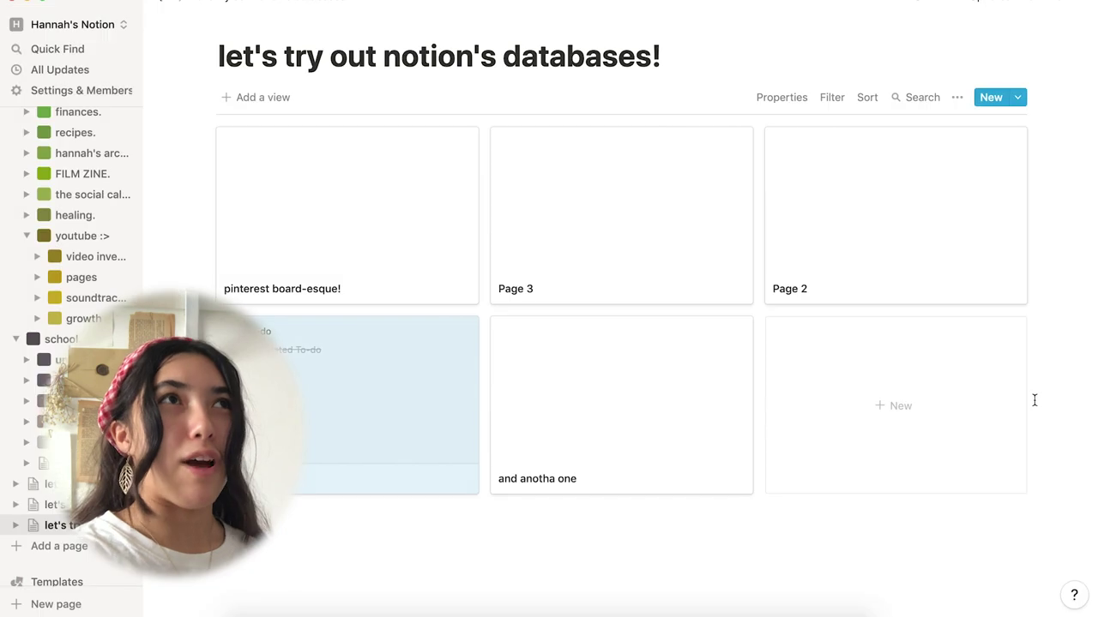
{"action": "left_click", "coordinate": [894, 405]}
{"action": "type", "text": "and aNothA one"}
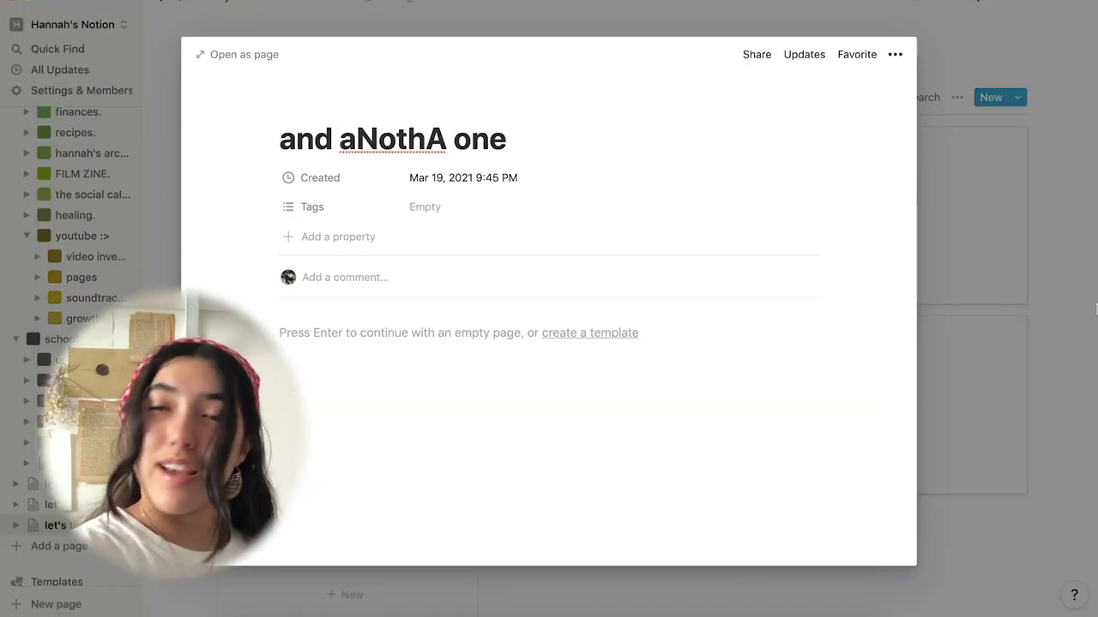
{"action": "left_click", "coordinate": [1034, 302]}
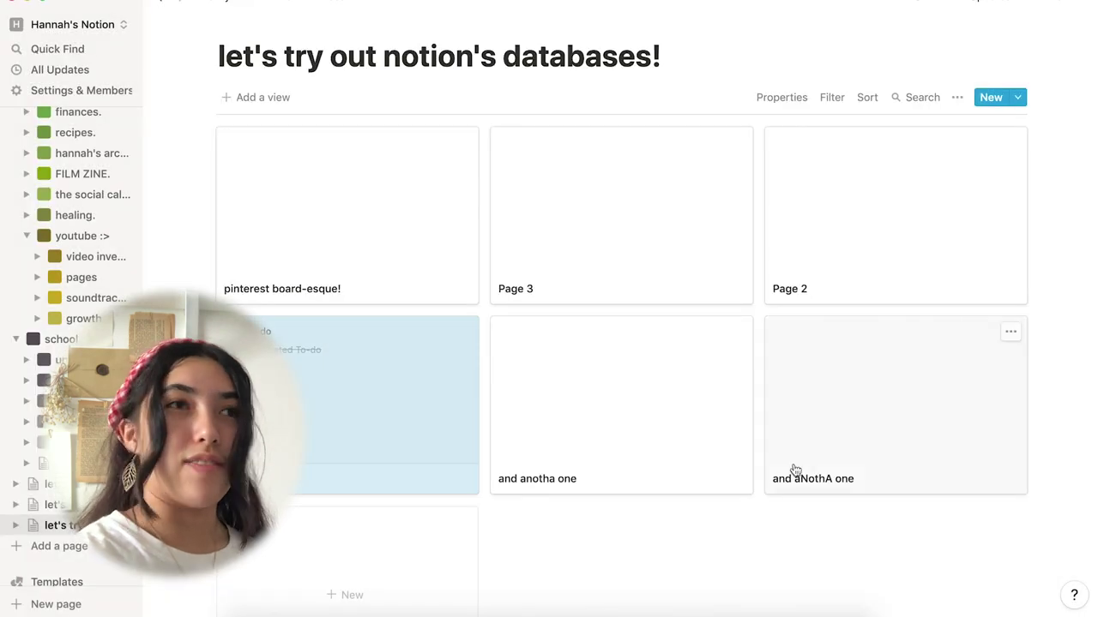
- Add a gallery card titled "yeaaaaaaaa ok" at the end of the gallery
{"action": "scroll", "coordinate": [695, 503], "scroll_direction": "down", "scroll_amount": 3}
{"action": "left_click", "coordinate": [433, 485]}
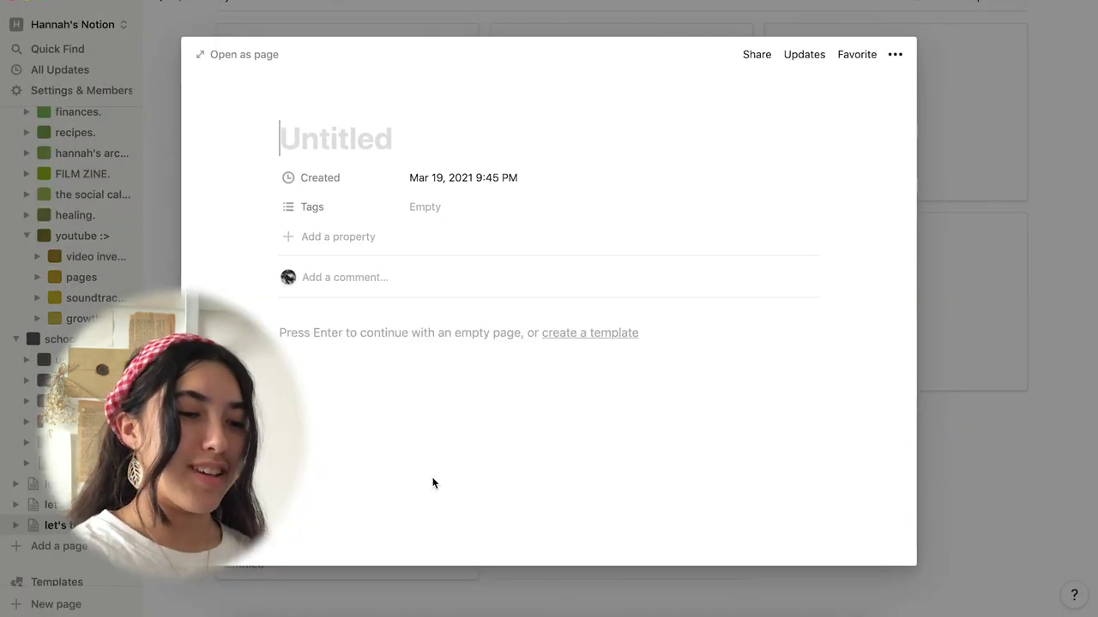
{"action": "type", "text": "yeaaaaaaaa"}
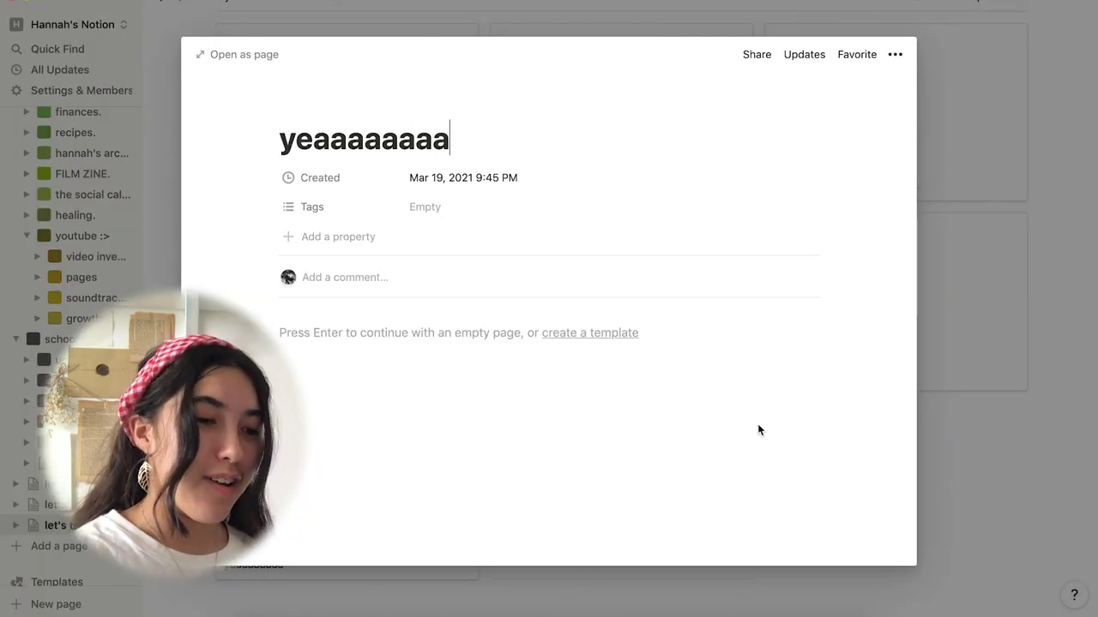
{"action": "type", "text": " ok"}
{"action": "left_click", "coordinate": [1014, 404]}
- Rearrange the gallery so "and aNothA one" is first, Page 1 third, "pinterest board-esque!" fifth and "and anotha one" sixth
{"action": "scroll", "coordinate": [992, 404], "scroll_direction": "up", "scroll_amount": 2}
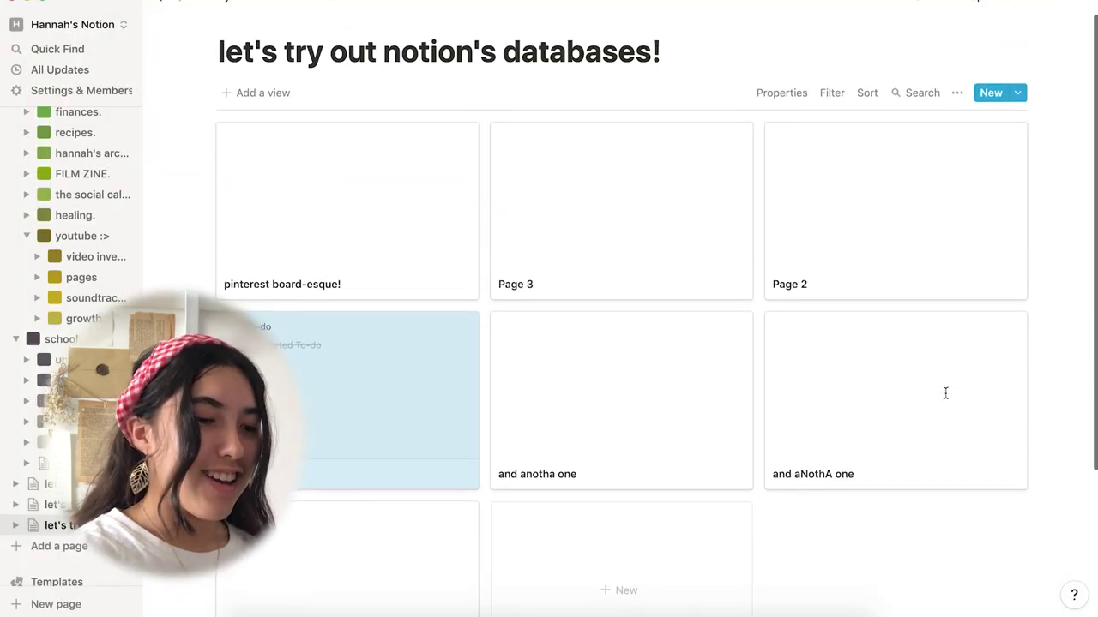
{"action": "left_click_drag", "start_coordinate": [860, 223], "coordinate": [564, 412]}
{"action": "left_click_drag", "start_coordinate": [857, 394], "coordinate": [518, 243]}
{"action": "left_click_drag", "start_coordinate": [468, 287], "coordinate": [723, 420]}
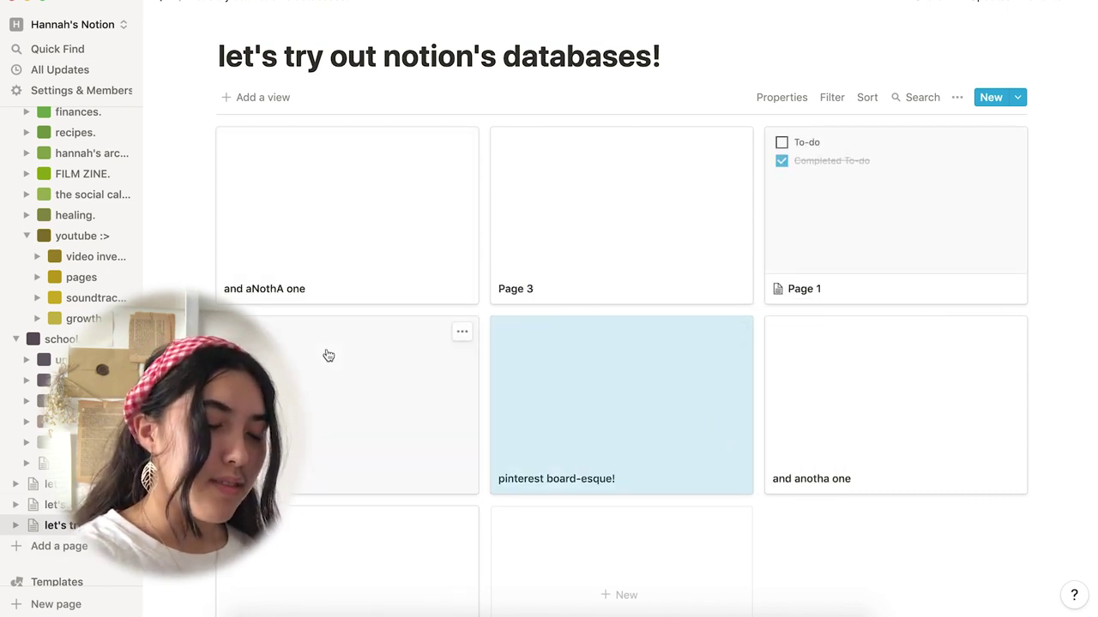
- Create another page titled "let's try out notion's databases!" and set it up as a list database
{"action": "left_click", "coordinate": [62, 551]}
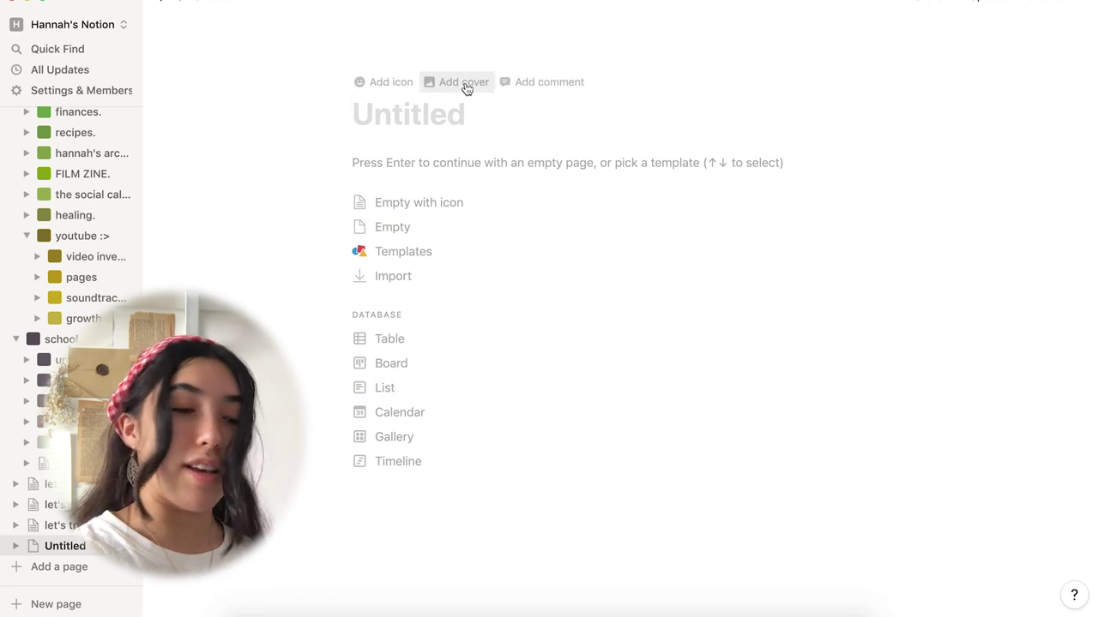
{"action": "type", "text": "let's try out notion's databases!"}
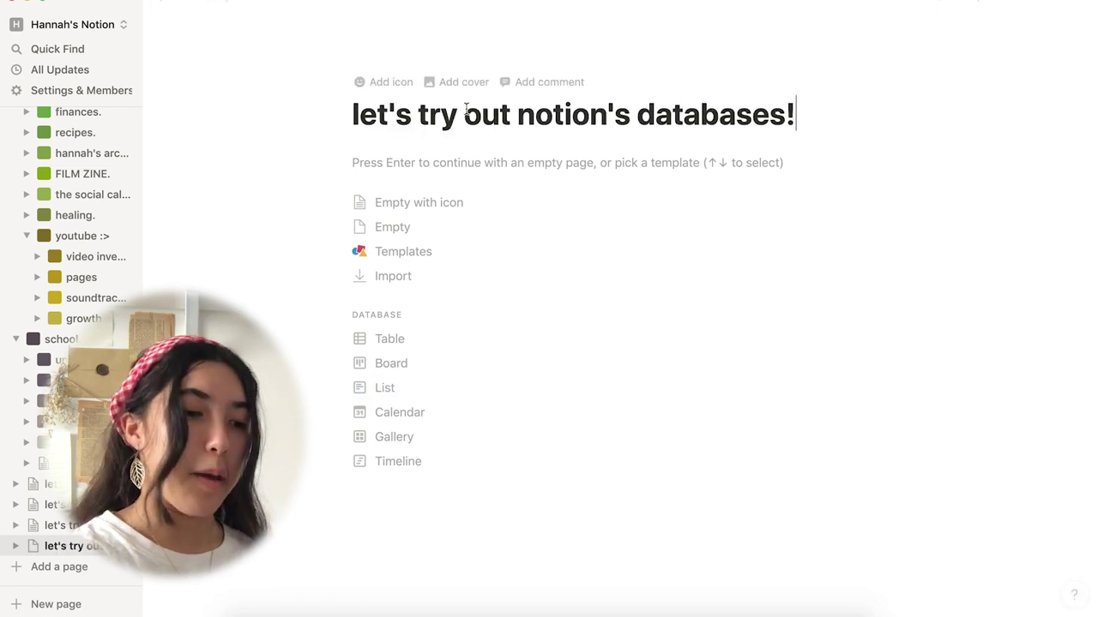
{"action": "left_click", "coordinate": [386, 389]}
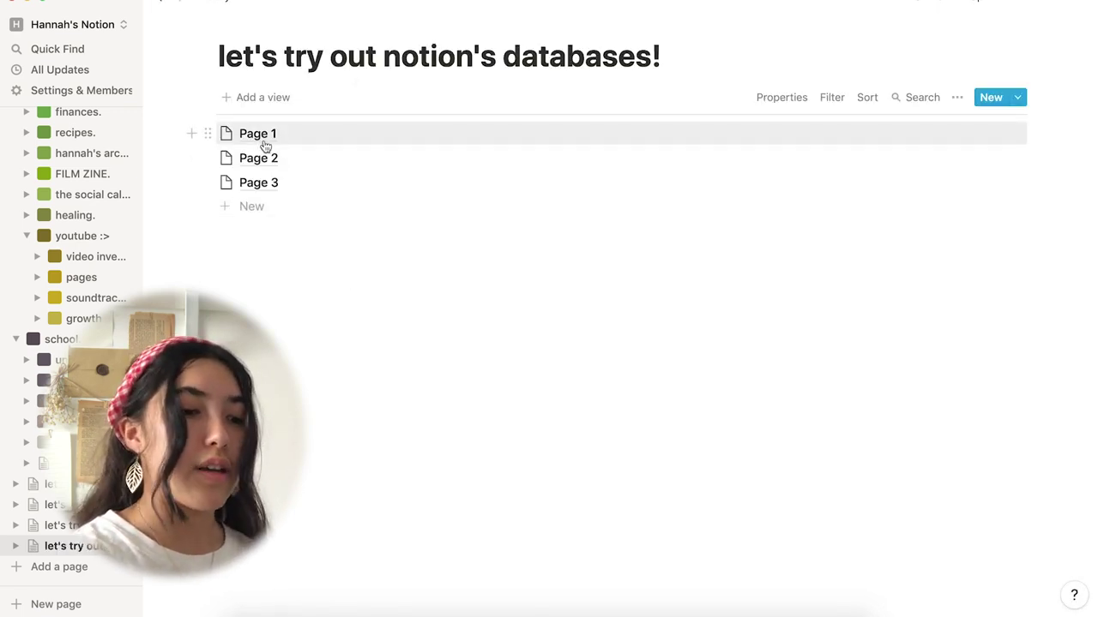
- Add a list entry titled "page 4" and move it between Page 1 and Page 2
{"action": "left_click", "coordinate": [261, 206]}
{"action": "type", "text": "p"}
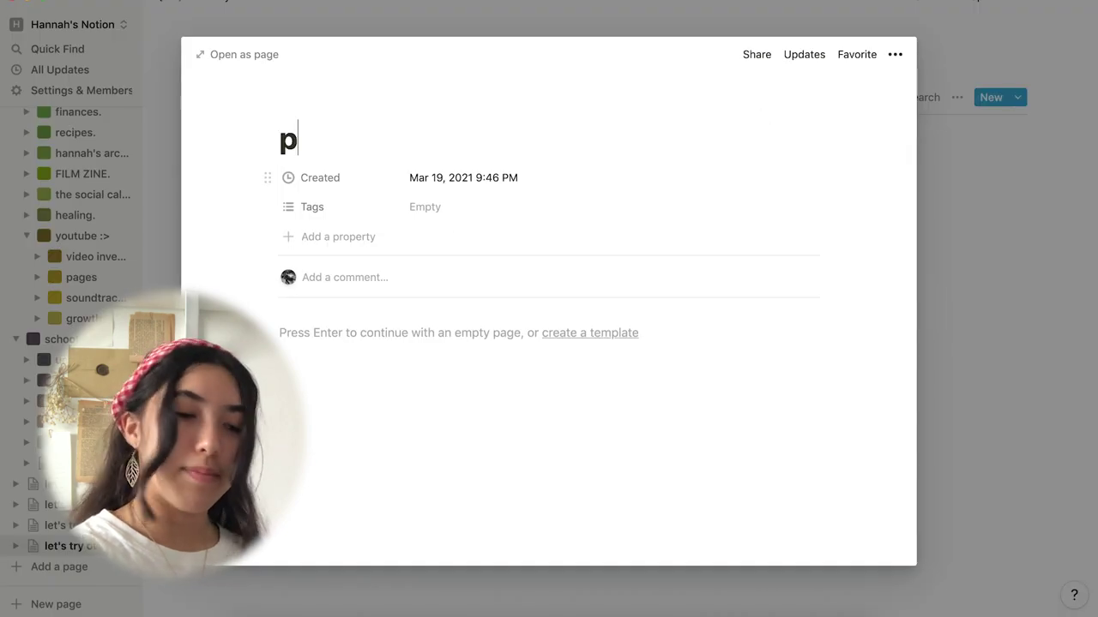
{"action": "type", "text": "age 4"}
{"action": "key", "text": "Escape"}
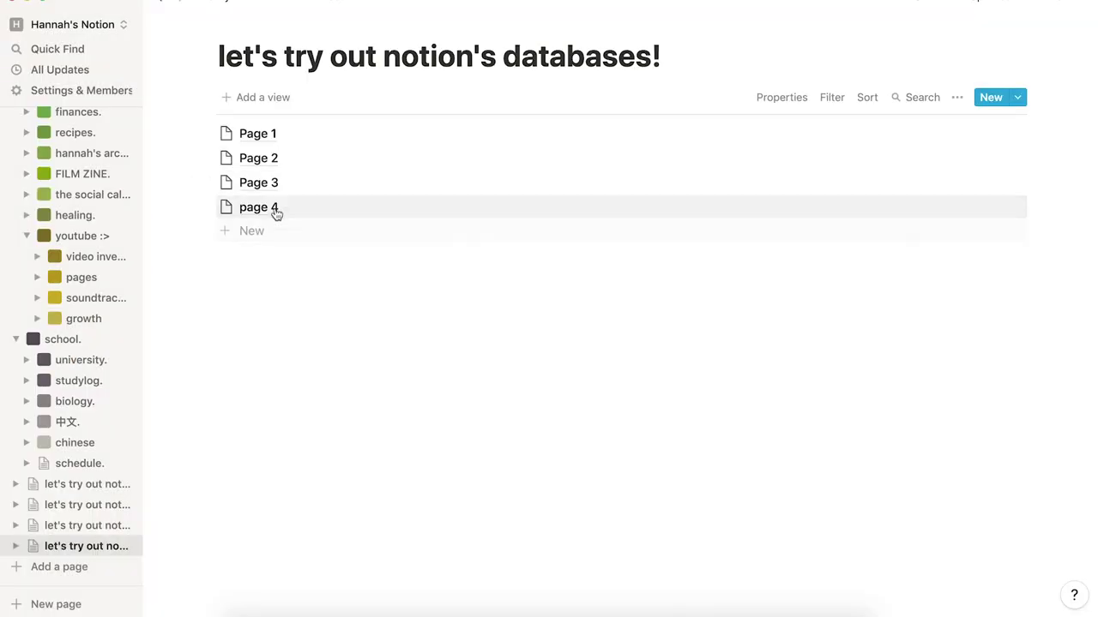
{"action": "left_click_drag", "start_coordinate": [276, 214], "coordinate": [271, 158]}
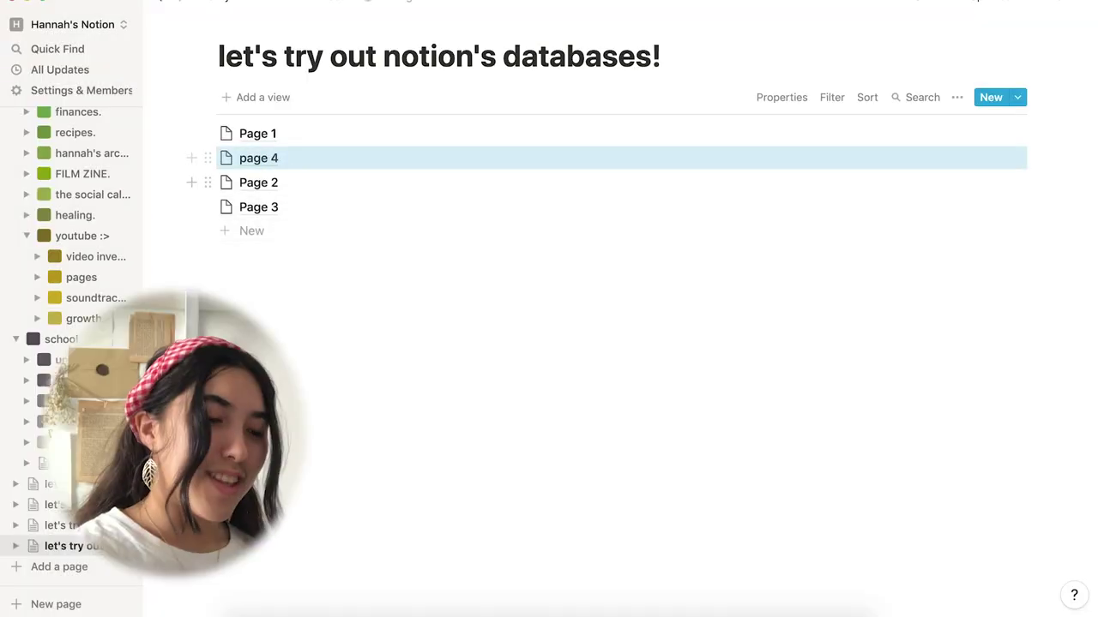
- Create another page titled "let's try out notion's databases!" and set it up as a calendar database
{"action": "left_click", "coordinate": [59, 567]}
{"action": "type", "text": "let's try out notion's databases!"}
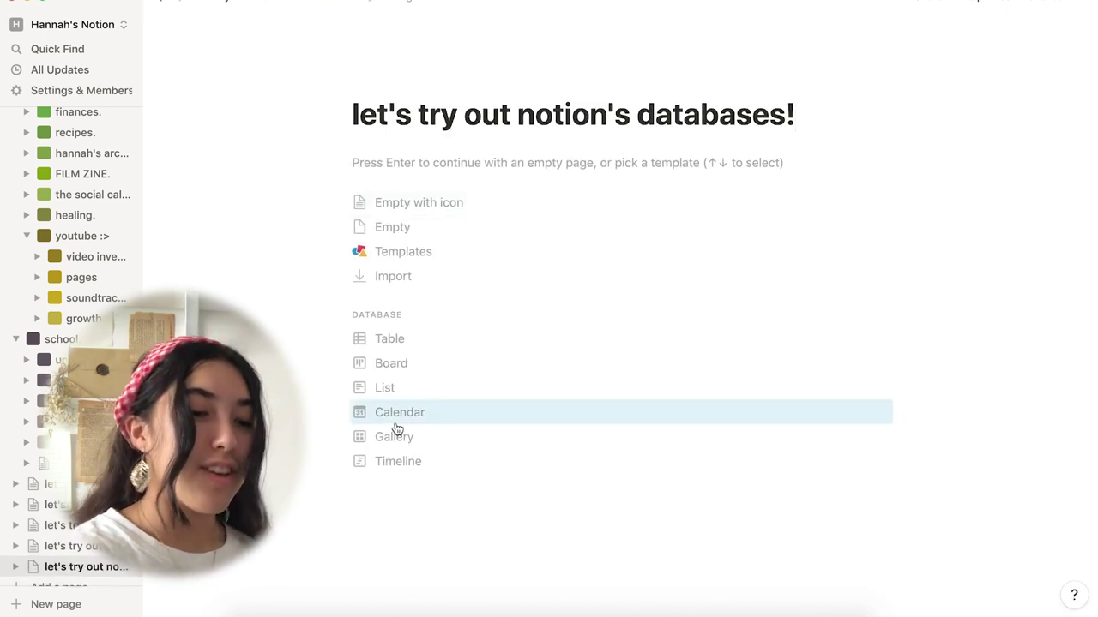
{"action": "left_click", "coordinate": [393, 415]}
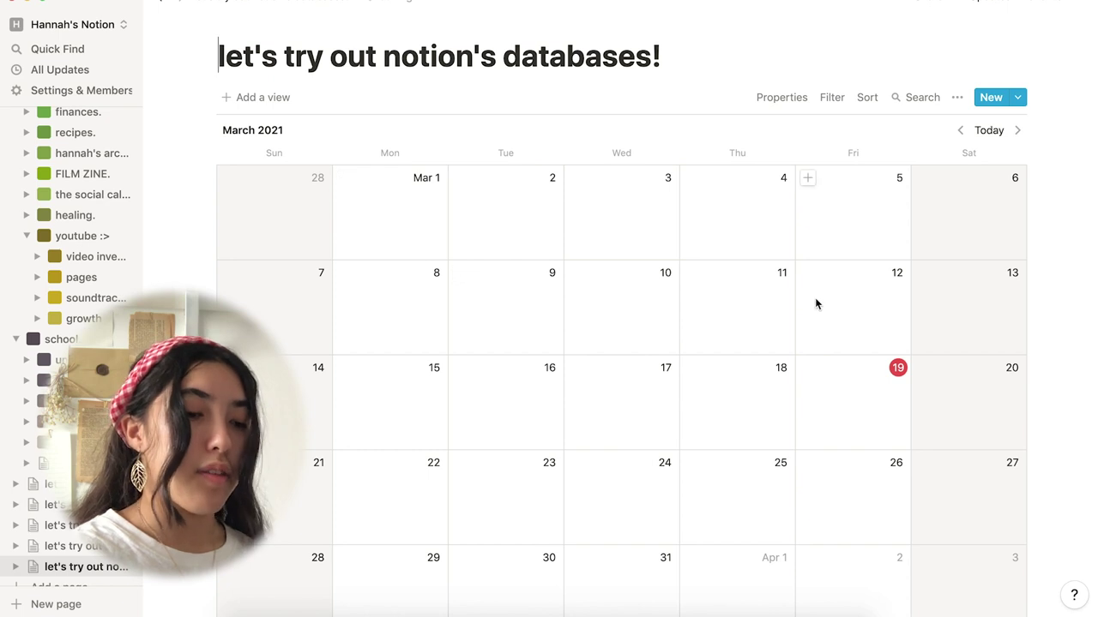
- Add calendar entries named "event" on March 10 and "another event" on March 26, 2021
{"action": "left_click", "coordinate": [660, 190]}
{"action": "type", "text": "ev"}
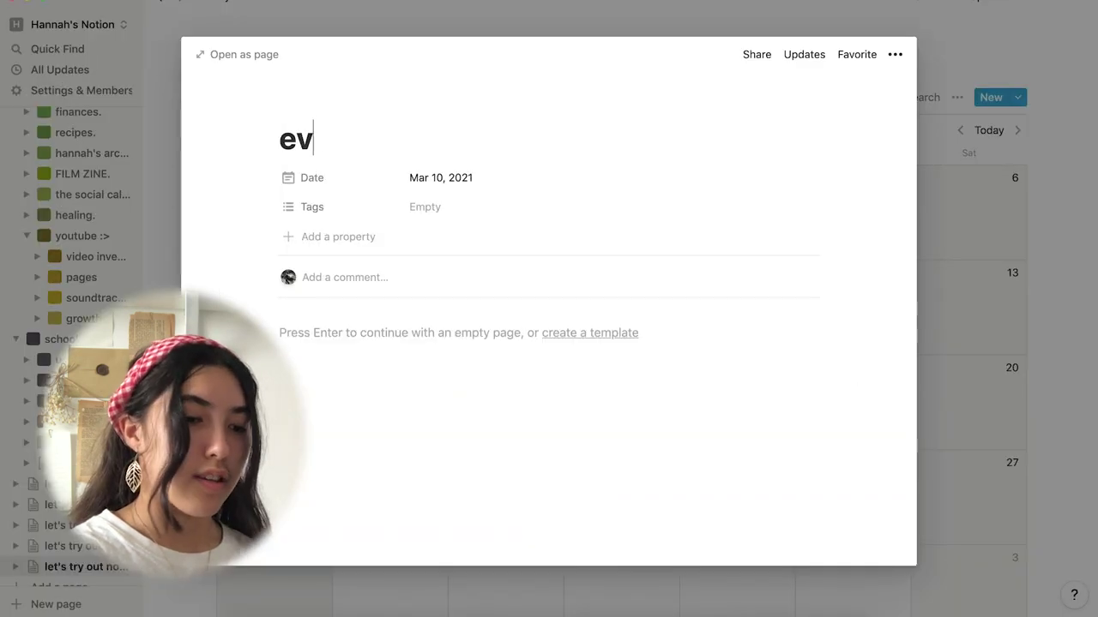
{"action": "type", "text": "ent"}
{"action": "left_click", "coordinate": [1025, 273]}
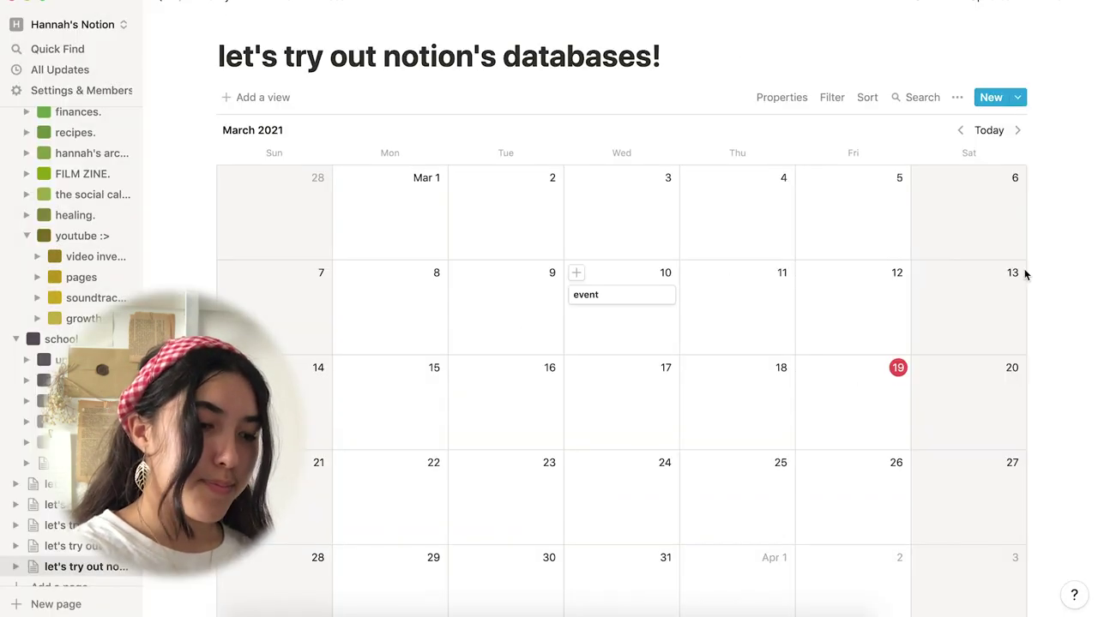
{"action": "left_click", "coordinate": [807, 463]}
{"action": "type", "text": "another event"}
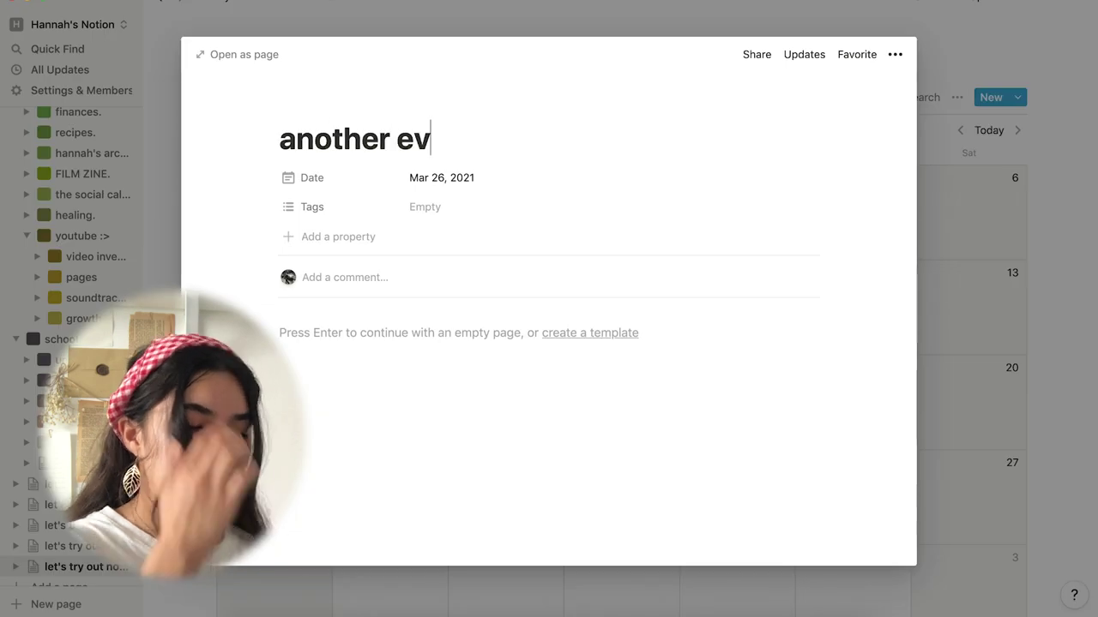
{"action": "left_click", "coordinate": [1073, 361]}
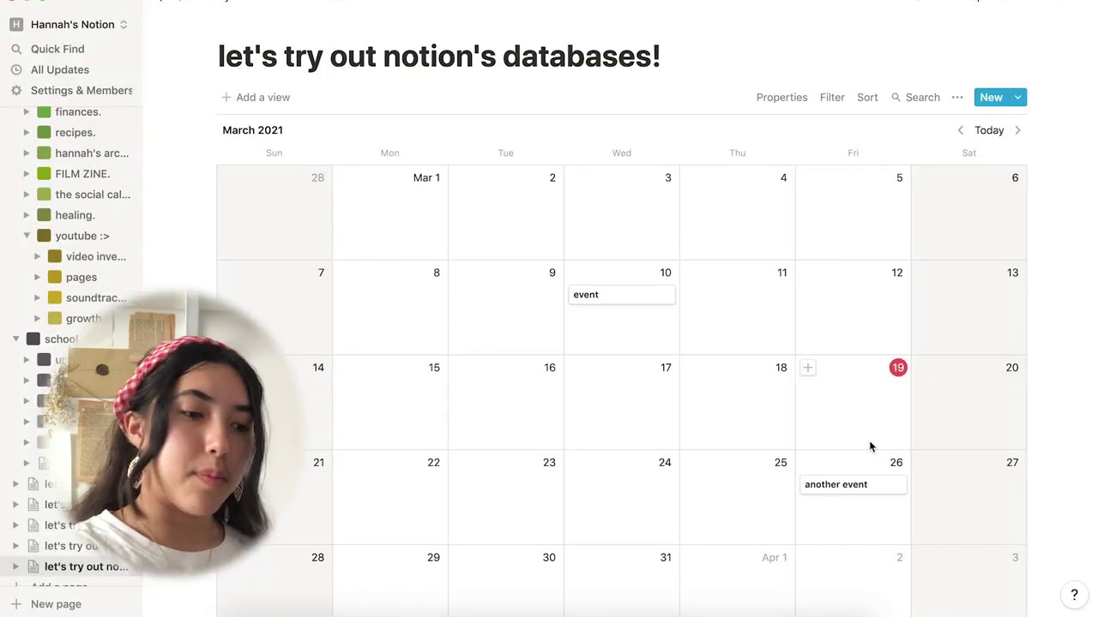
- Create another page titled "let's try out notion's databases!" and set it up as a timeline database
{"action": "scroll", "coordinate": [86, 562], "scroll_direction": "down", "scroll_amount": 1}
{"action": "left_click", "coordinate": [57, 566]}
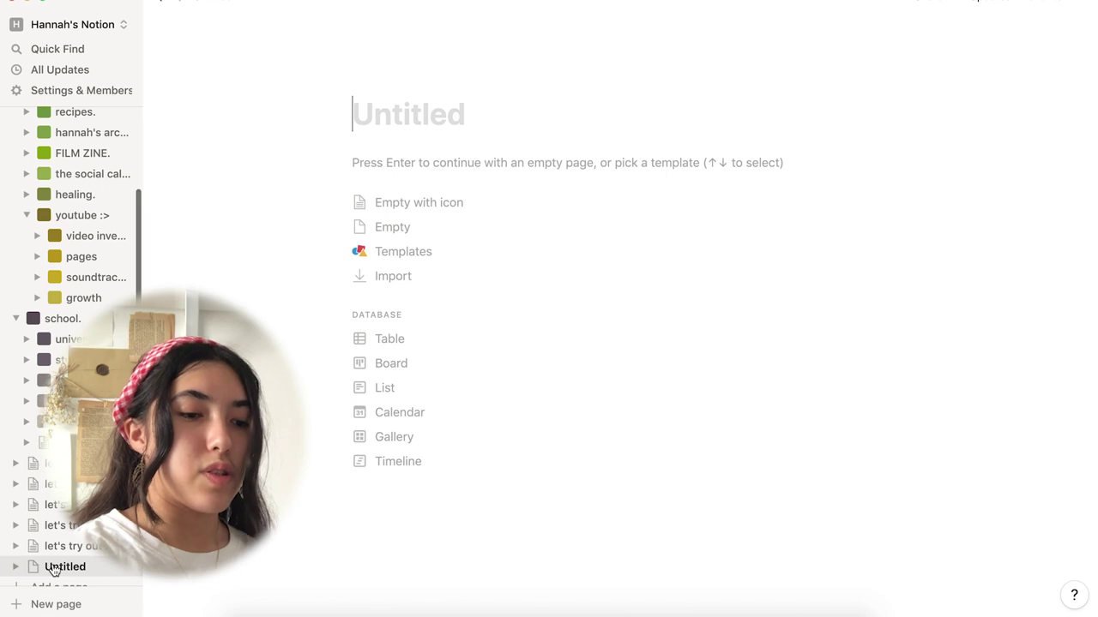
{"action": "type", "text": "let's try out notion's databases!"}
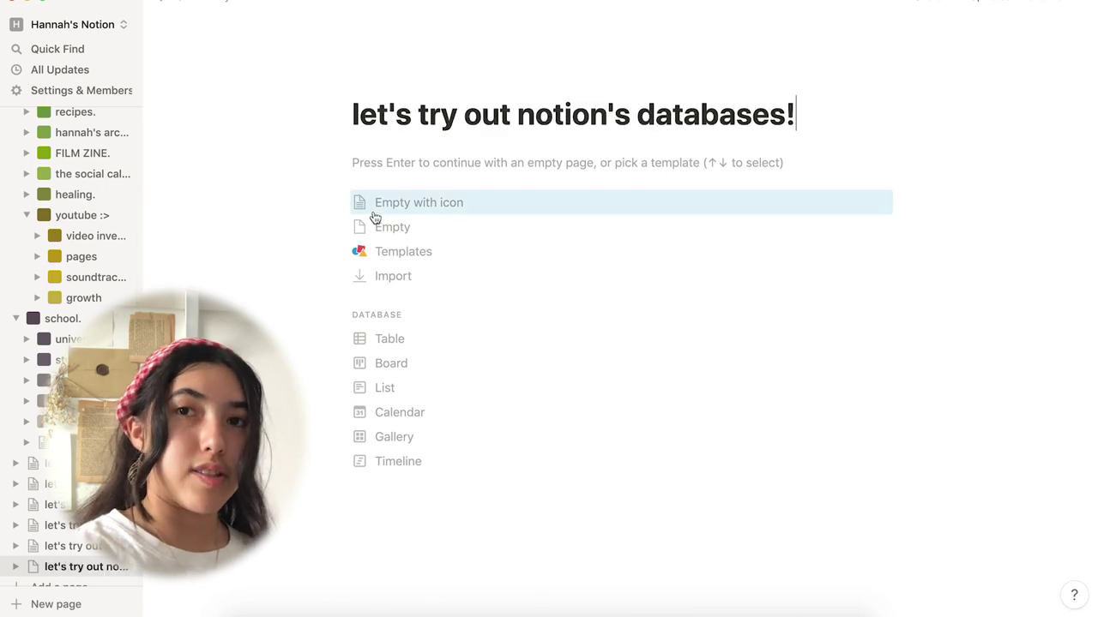
{"action": "left_click", "coordinate": [409, 460]}
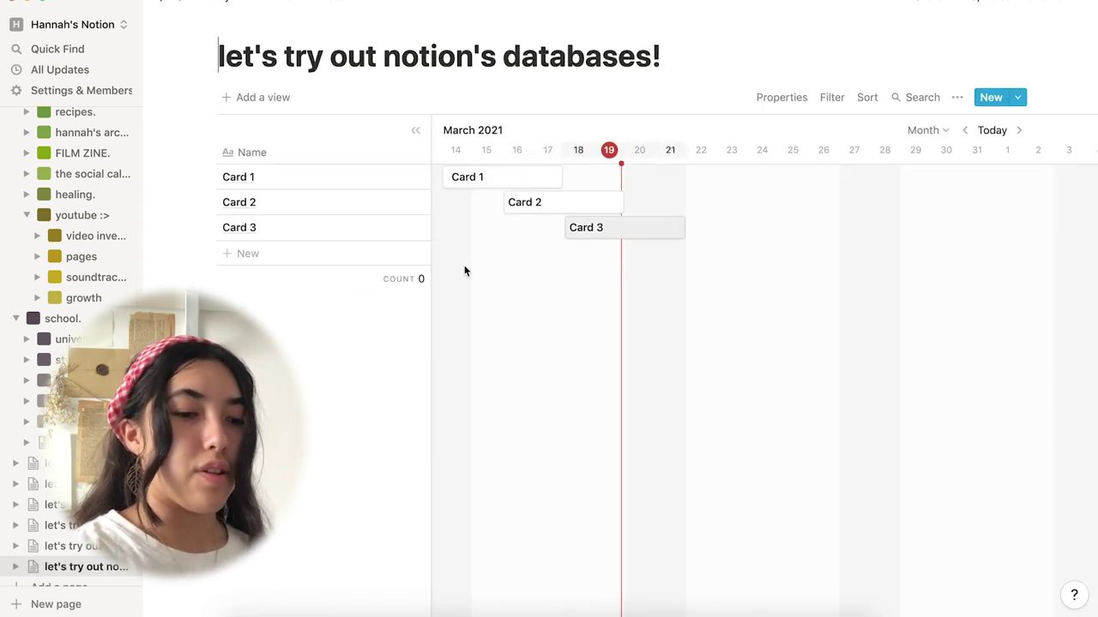
- Add an entry named "event" below Card 3 and position its bar on the March 2021 timeline
{"action": "left_click", "coordinate": [259, 255]}
{"action": "type", "text": "event"}
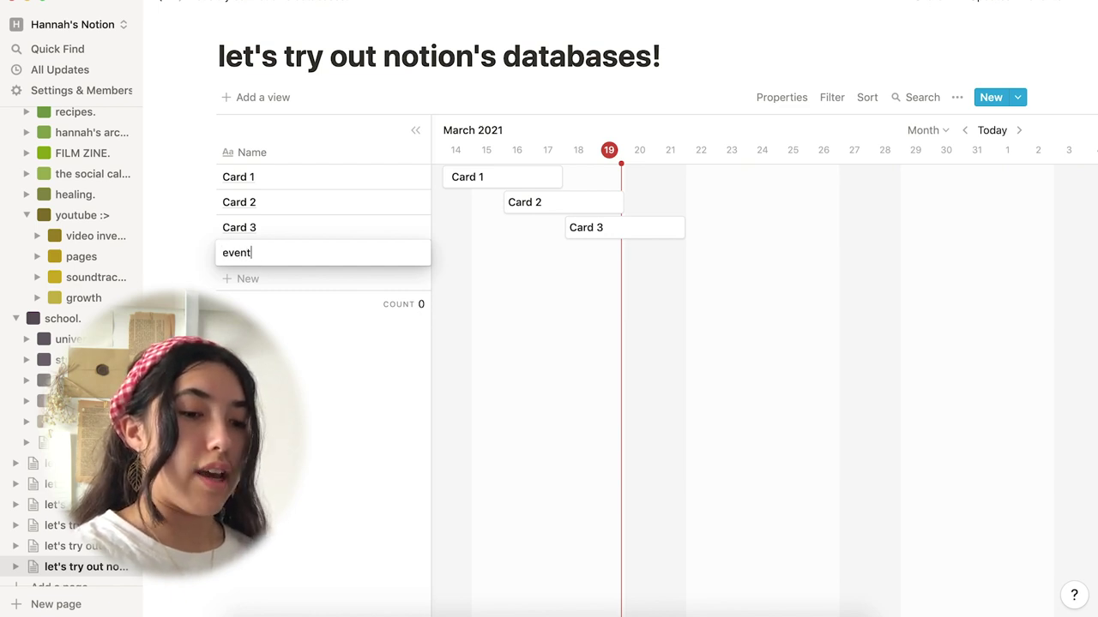
{"action": "key", "text": "Return"}
{"action": "left_click_drag", "start_coordinate": [759, 252], "coordinate": [690, 253]}
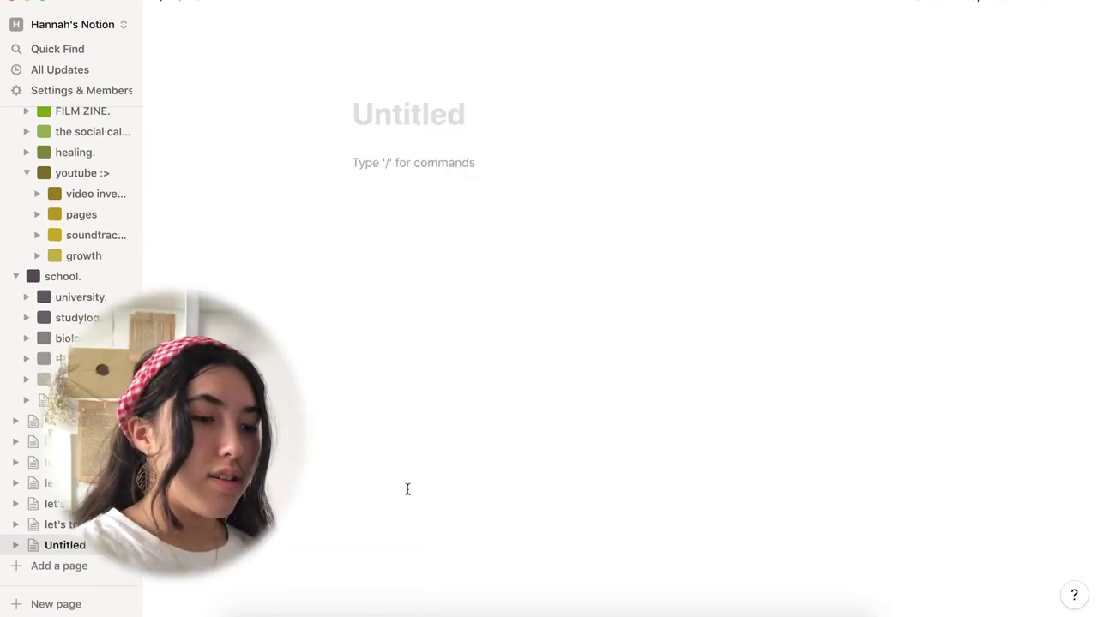
- Insert an inline table database into the empty untitled page and title the table "hihi"
{"action": "type", "text": "/"}
{"action": "scroll", "coordinate": [547, 317], "scroll_direction": "down", "scroll_amount": 10}
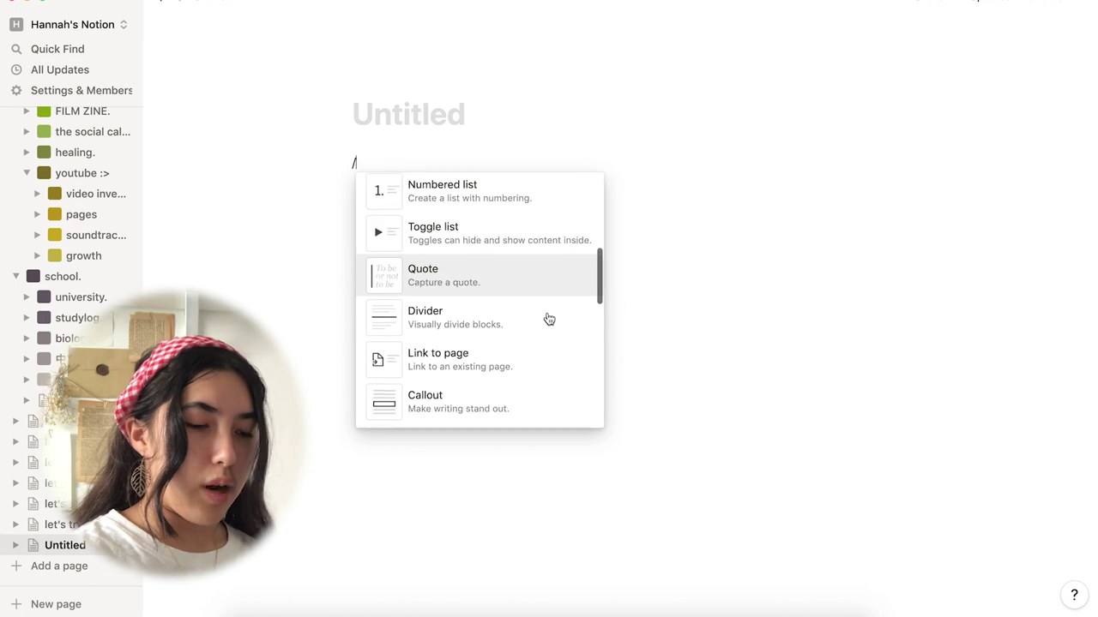
{"action": "scroll", "coordinate": [547, 316], "scroll_direction": "down", "scroll_amount": 6}
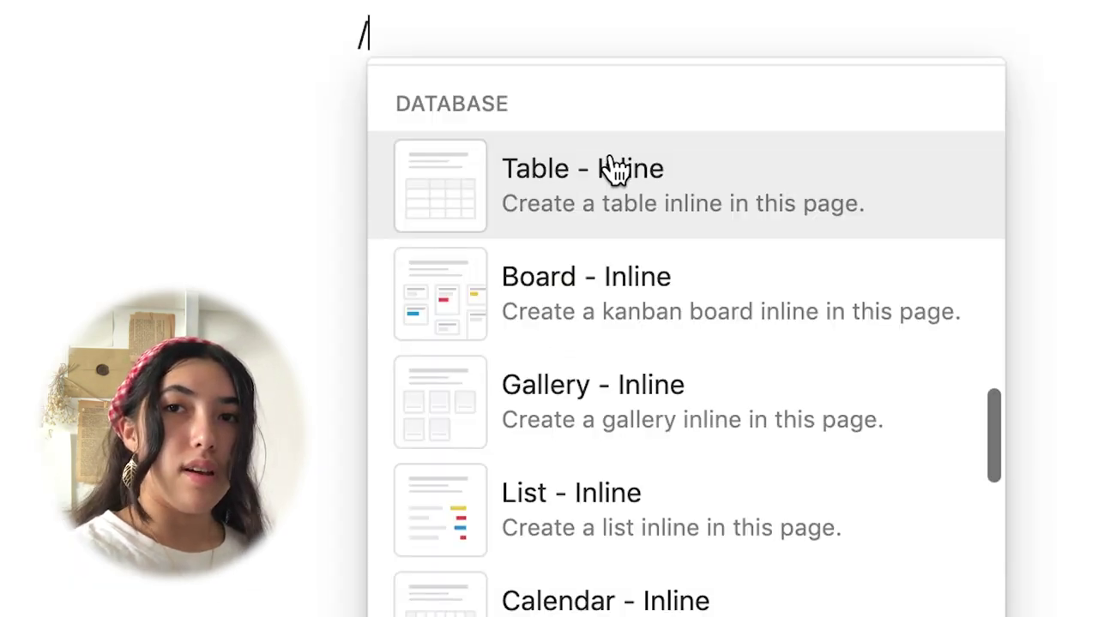
{"action": "scroll", "coordinate": [693, 208], "scroll_direction": "down", "scroll_amount": 5}
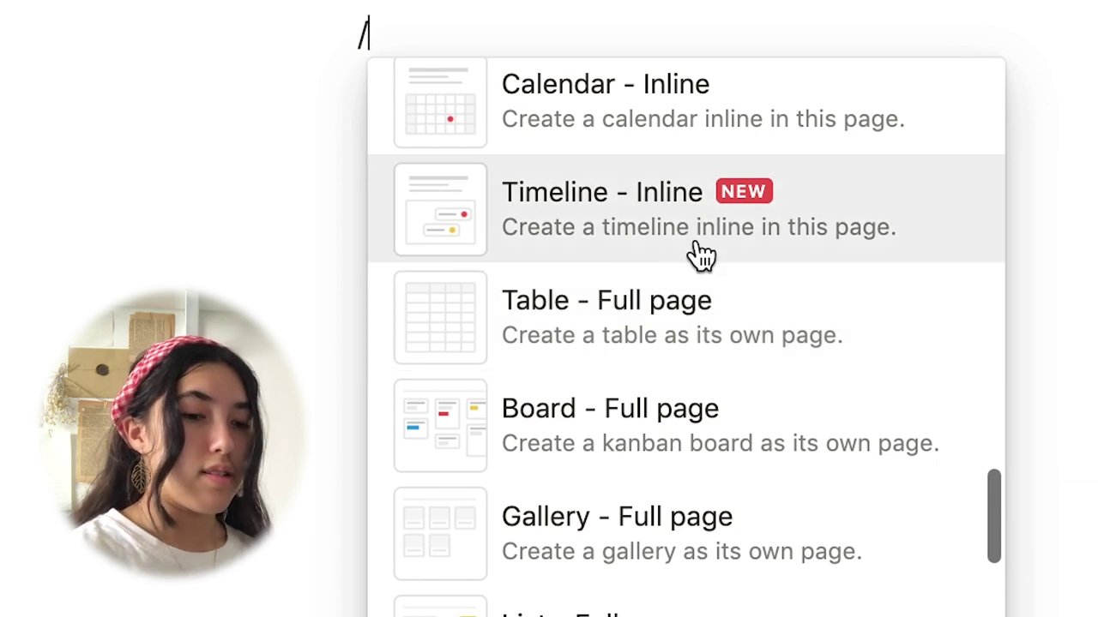
{"action": "mouse_move", "coordinate": [623, 253]}
{"action": "scroll", "coordinate": [623, 253], "scroll_direction": "up", "scroll_amount": 5}
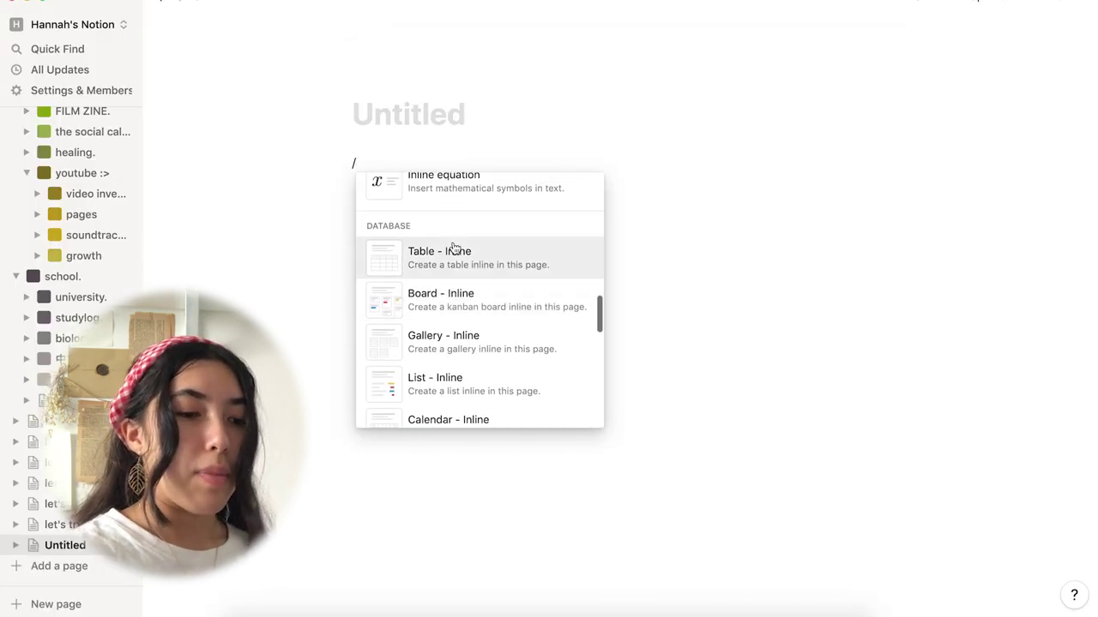
{"action": "left_click", "coordinate": [459, 262]}
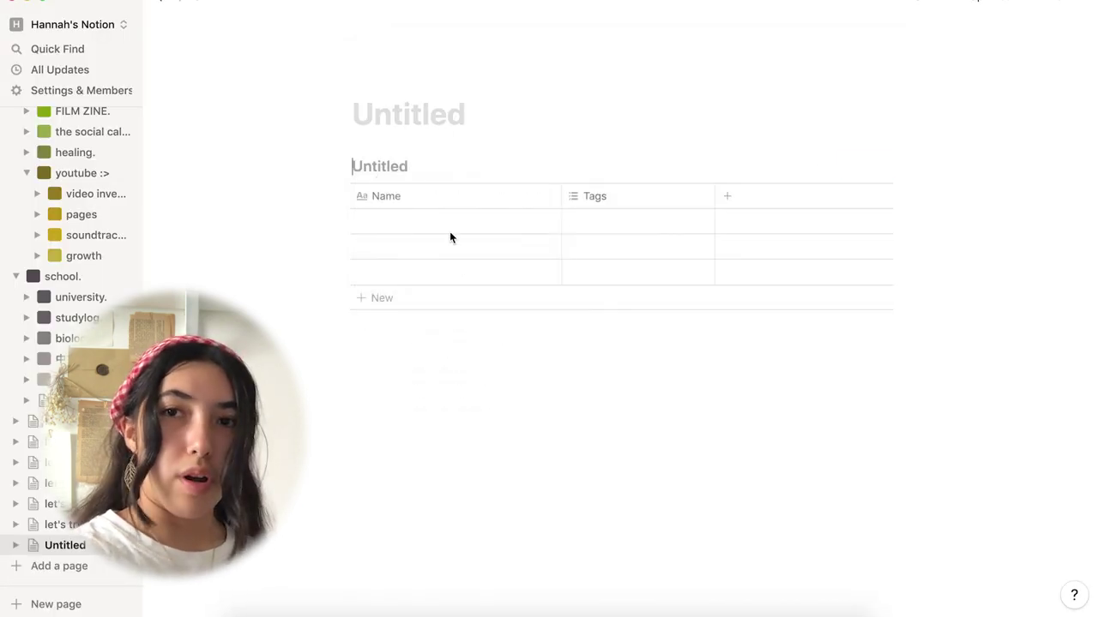
{"action": "type", "text": "hihi"}
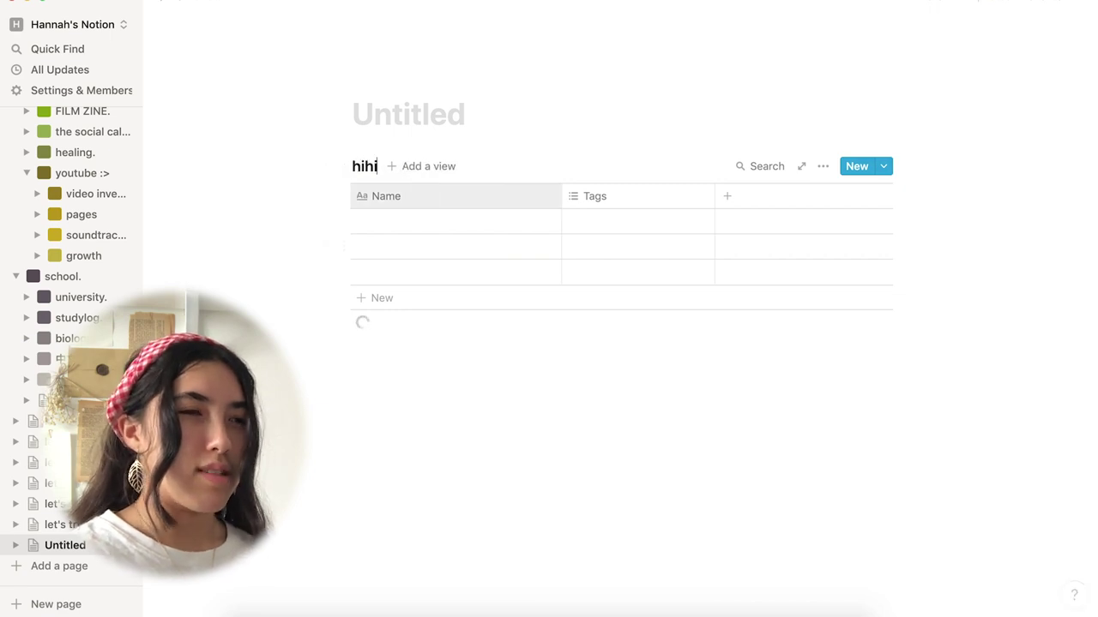
- Write the lines "the table is smol", "yes" and "stuff around it!" below the inline table
{"action": "left_click", "coordinate": [472, 371]}
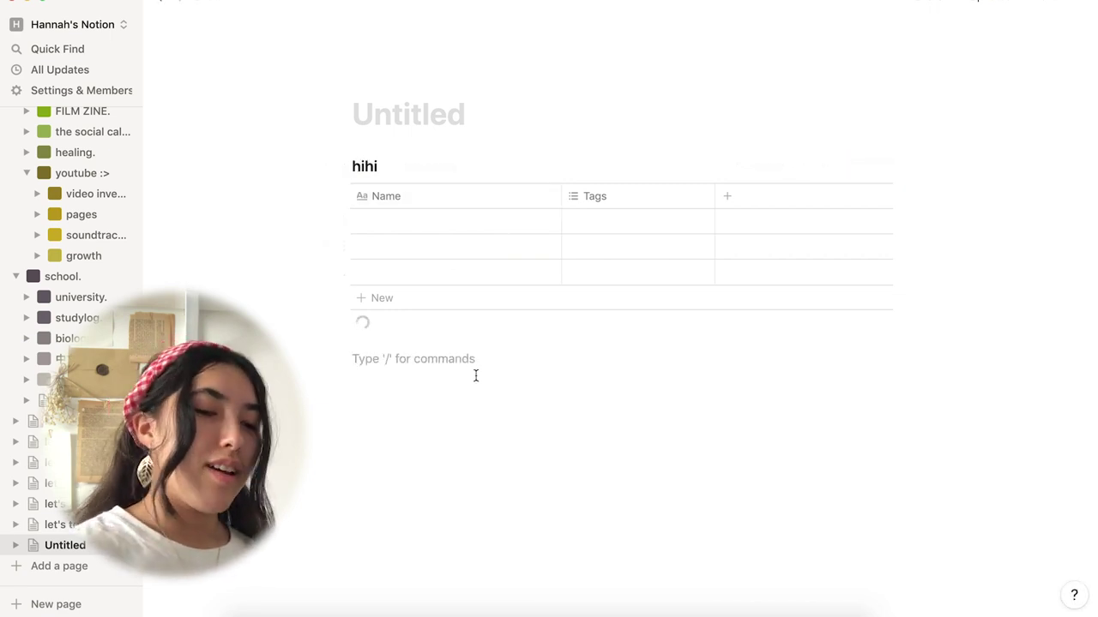
{"action": "type", "text": "the table is smol"}
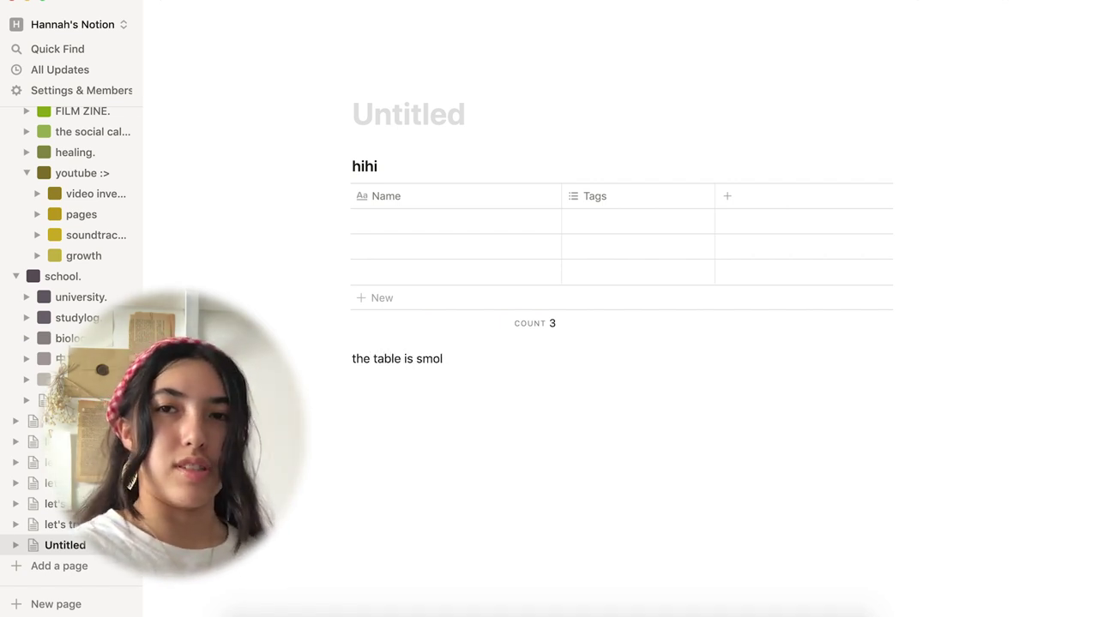
{"action": "key", "text": "Return"}
{"action": "type", "text": "yes"}
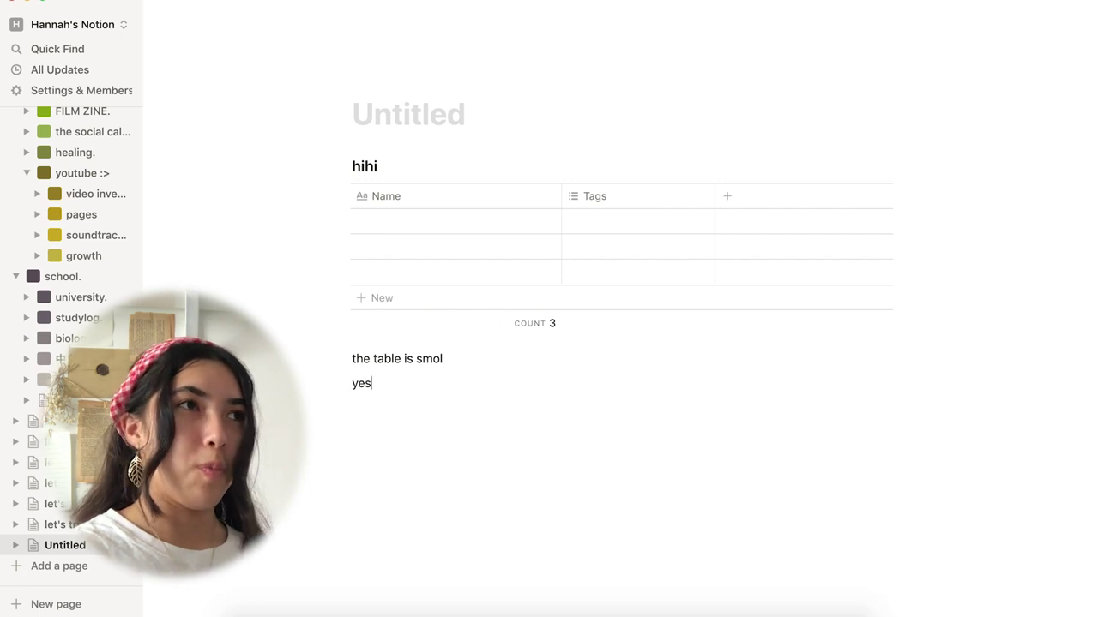
{"action": "key", "text": "Return"}
{"action": "type", "text": "stuff around it!"}
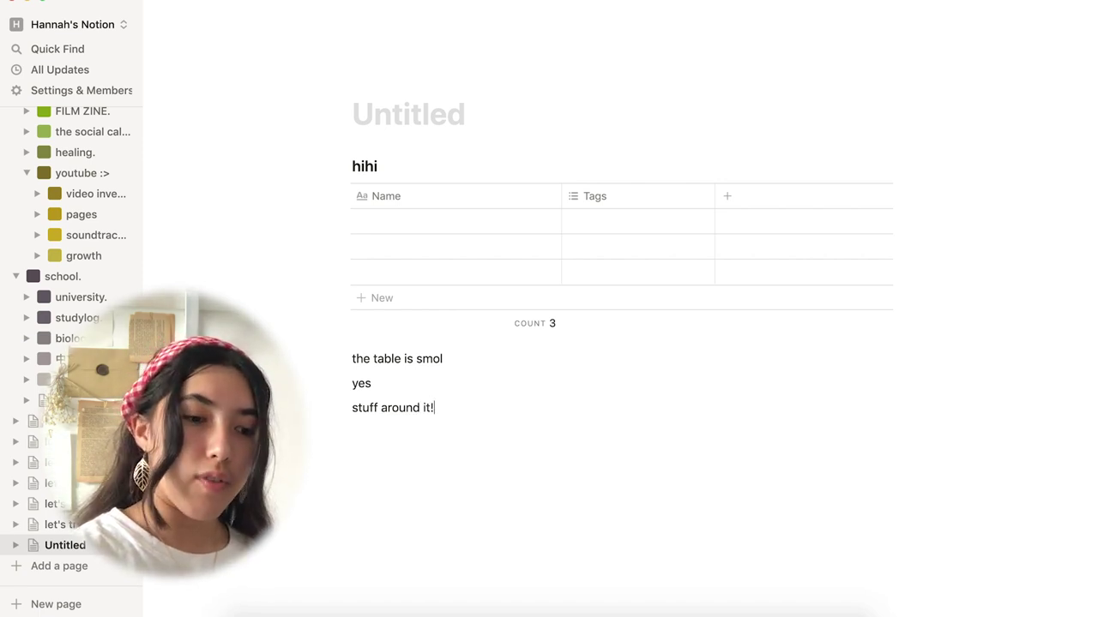
{"action": "key", "text": "Return"}
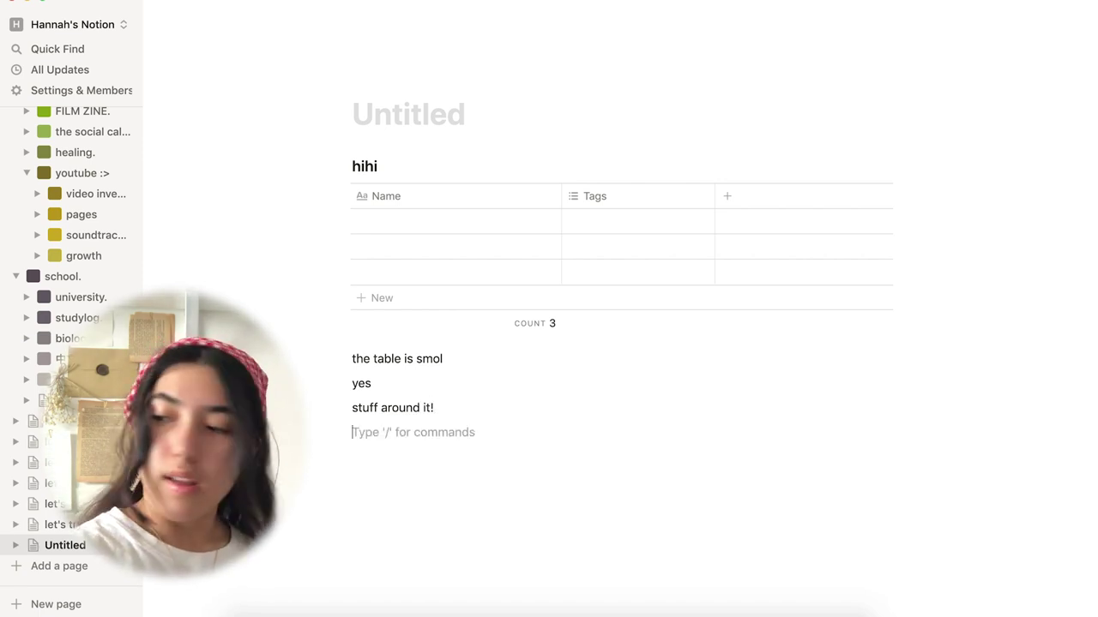
- Create another new page and start it as an empty page
{"action": "key", "text": "super+n"}
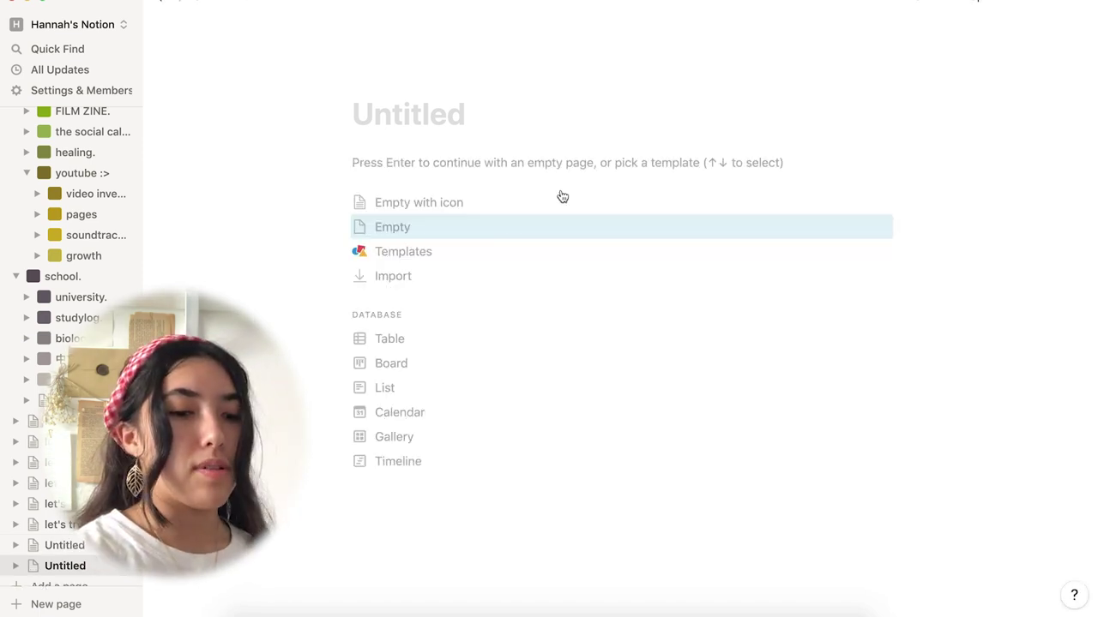
{"action": "left_click", "coordinate": [466, 163]}
{"action": "type", "text": "/"}
{"action": "scroll", "coordinate": [443, 332], "scroll_direction": "down", "scroll_amount": 2}
{"action": "scroll", "coordinate": [443, 332], "scroll_direction": "down", "scroll_amount": 10}
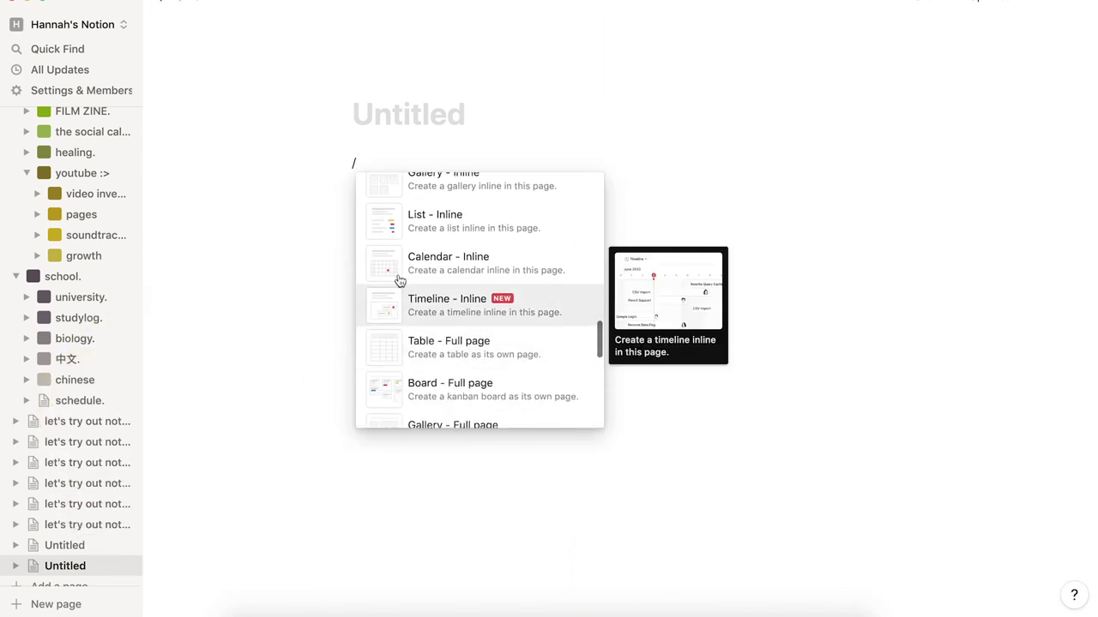
{"action": "scroll", "coordinate": [503, 269], "scroll_direction": "up", "scroll_amount": 3}
{"action": "scroll", "coordinate": [503, 269], "scroll_direction": "up", "scroll_amount": 1}
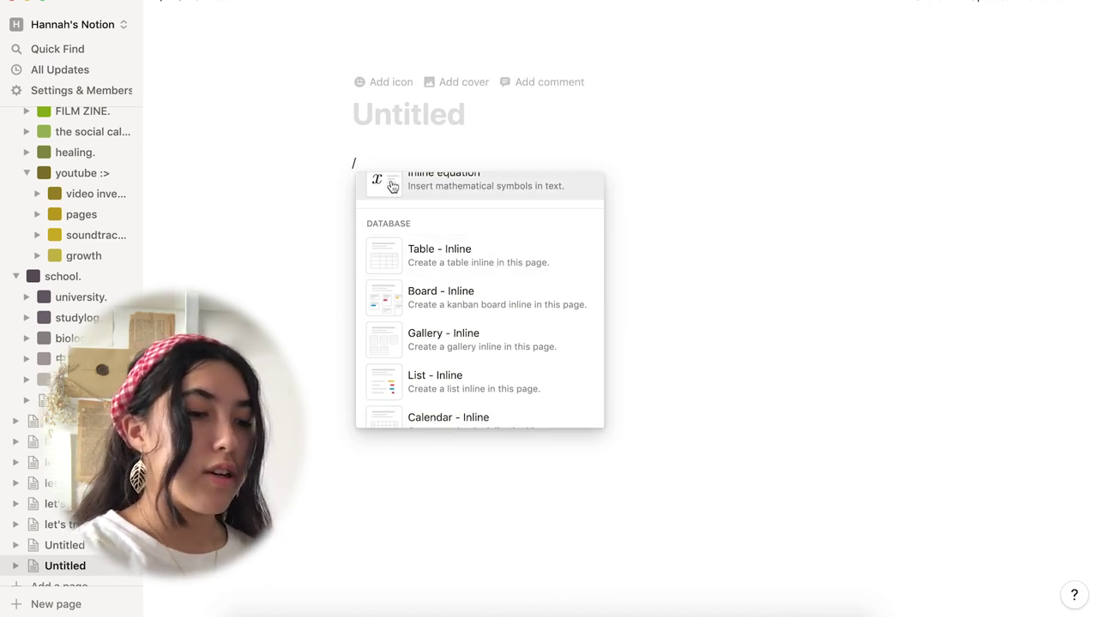
{"action": "key", "text": "Escape"}
{"action": "key", "text": "BackSpace"}
- Title the new page "let's try notion's 'views'!"
{"action": "key", "text": "Up"}
{"action": "type", "text": "Iet'"}
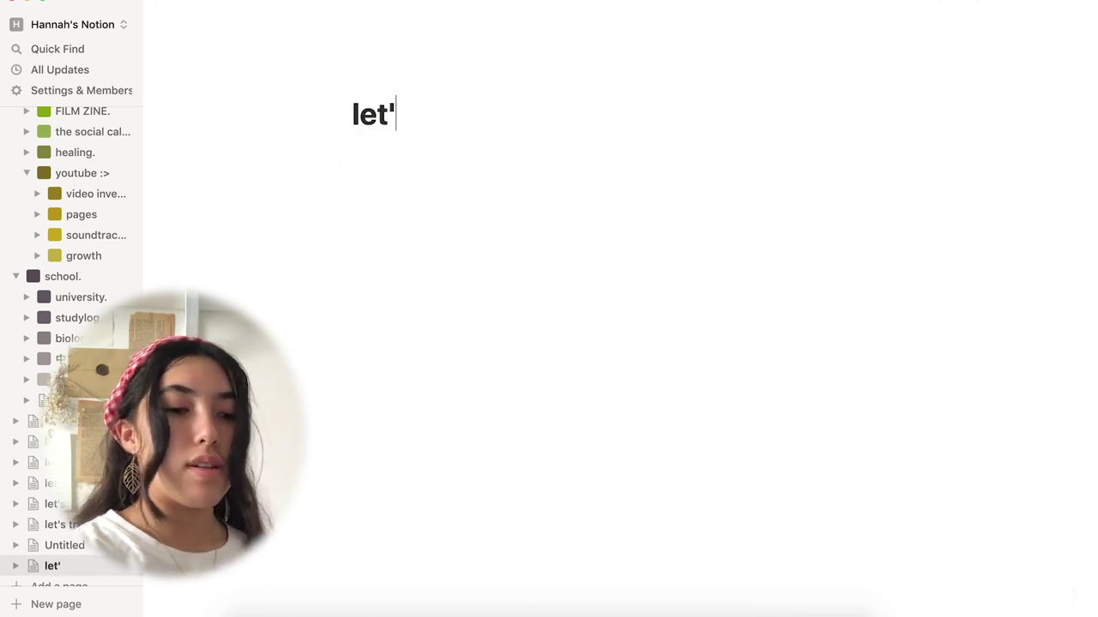
{"action": "type", "text": "s try notion's 'views!"}
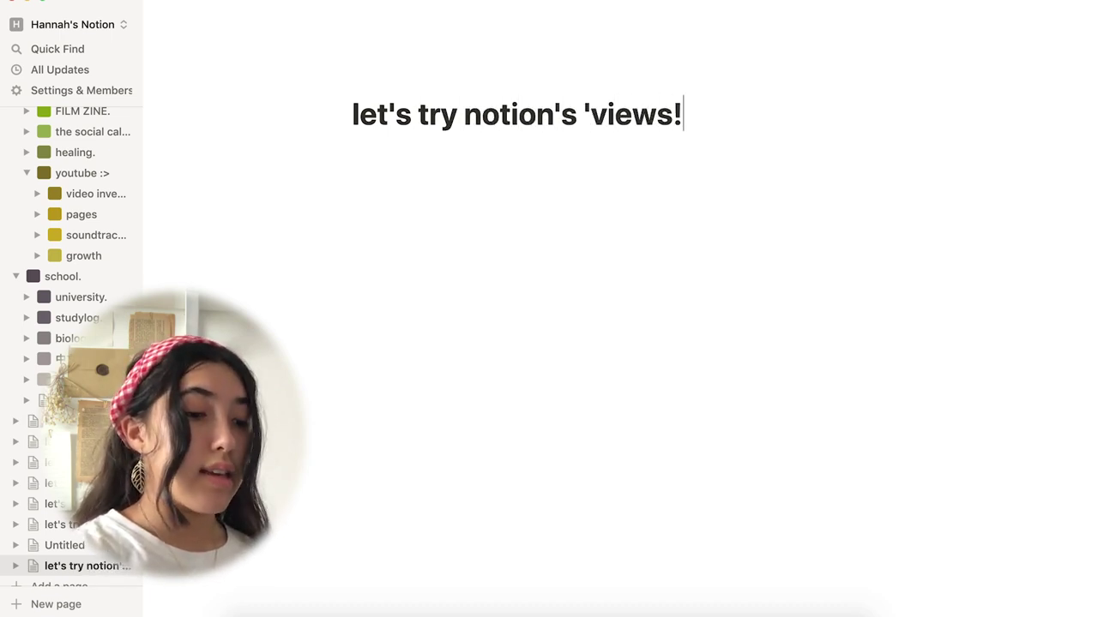
{"action": "type", "text": "'"}
- Insert an inline list database into the body of the 'views' page
{"action": "left_click", "coordinate": [370, 195]}
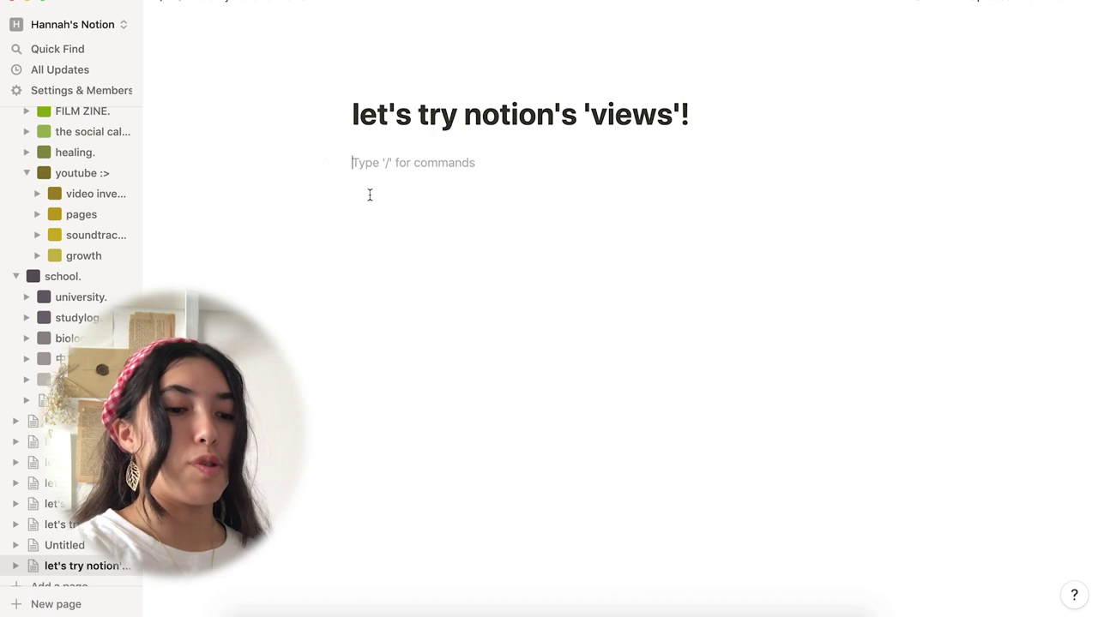
{"action": "type", "text": "/"}
{"action": "scroll", "coordinate": [416, 289], "scroll_direction": "down", "scroll_amount": 6}
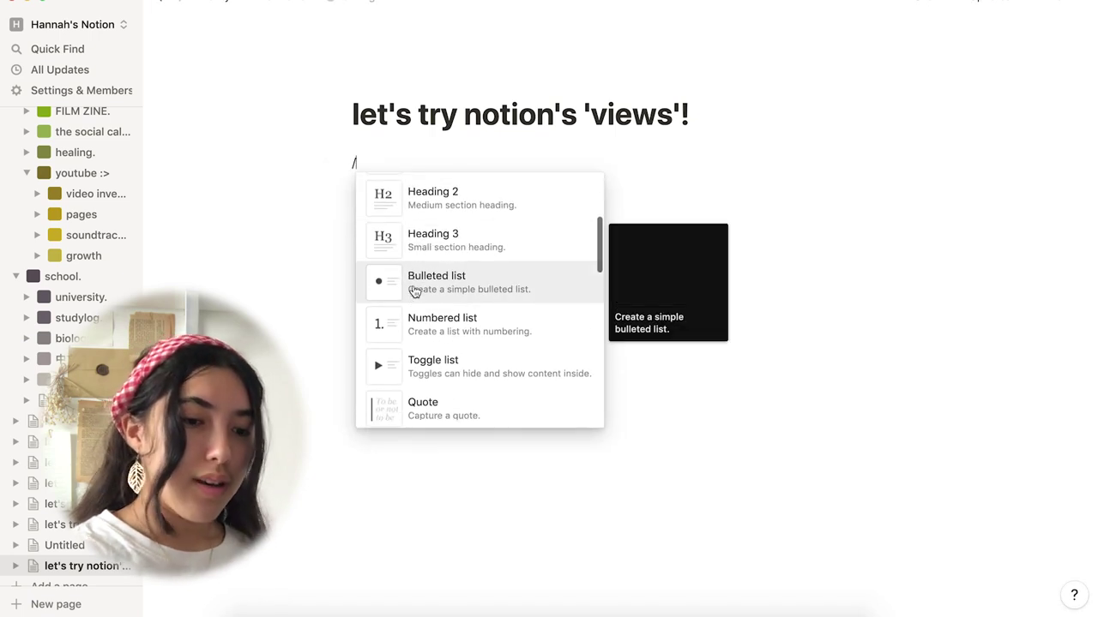
{"action": "scroll", "coordinate": [414, 292], "scroll_direction": "down", "scroll_amount": 10}
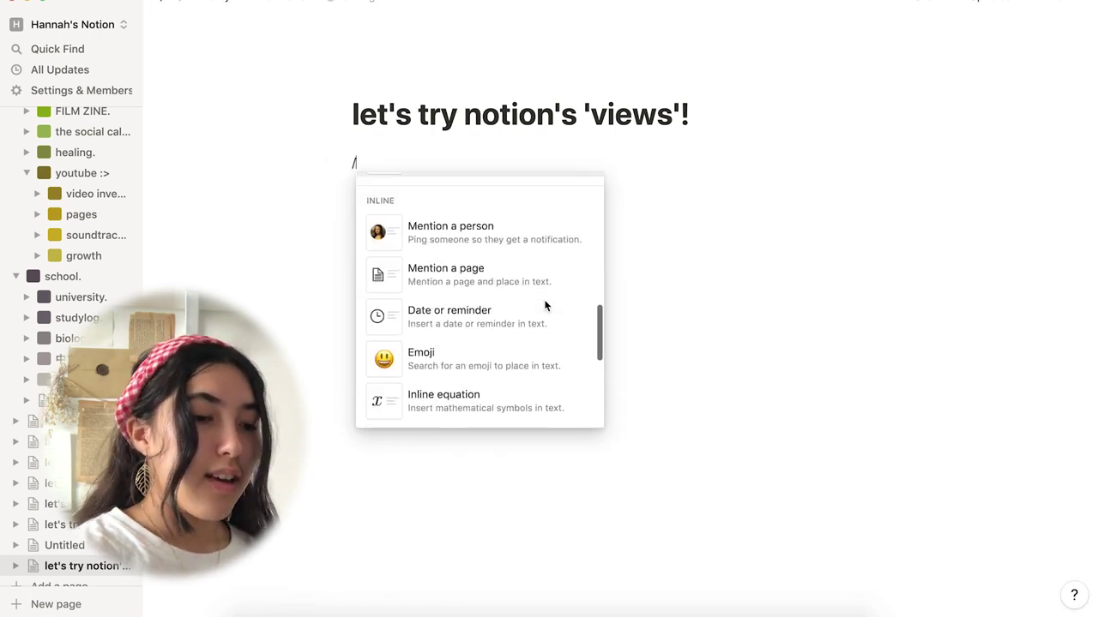
{"action": "scroll", "coordinate": [546, 305], "scroll_direction": "down", "scroll_amount": 5}
{"action": "scroll", "coordinate": [543, 306], "scroll_direction": "down", "scroll_amount": 1}
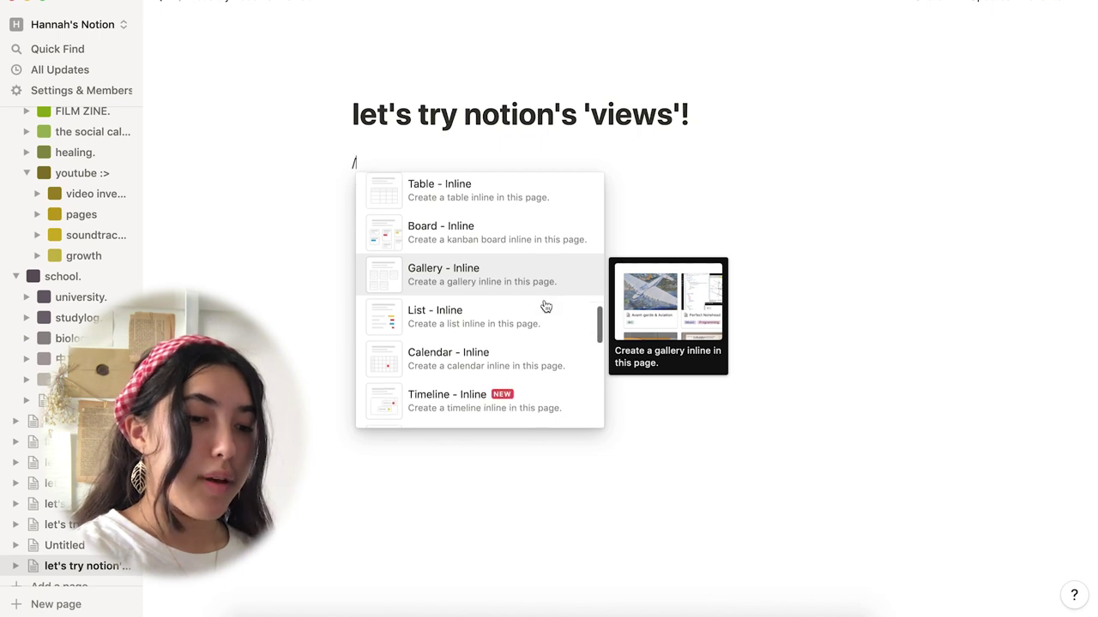
{"action": "left_click", "coordinate": [471, 320]}
- Rename the list entry Page 1 as "The Truman Show"
{"action": "left_click", "coordinate": [416, 205]}
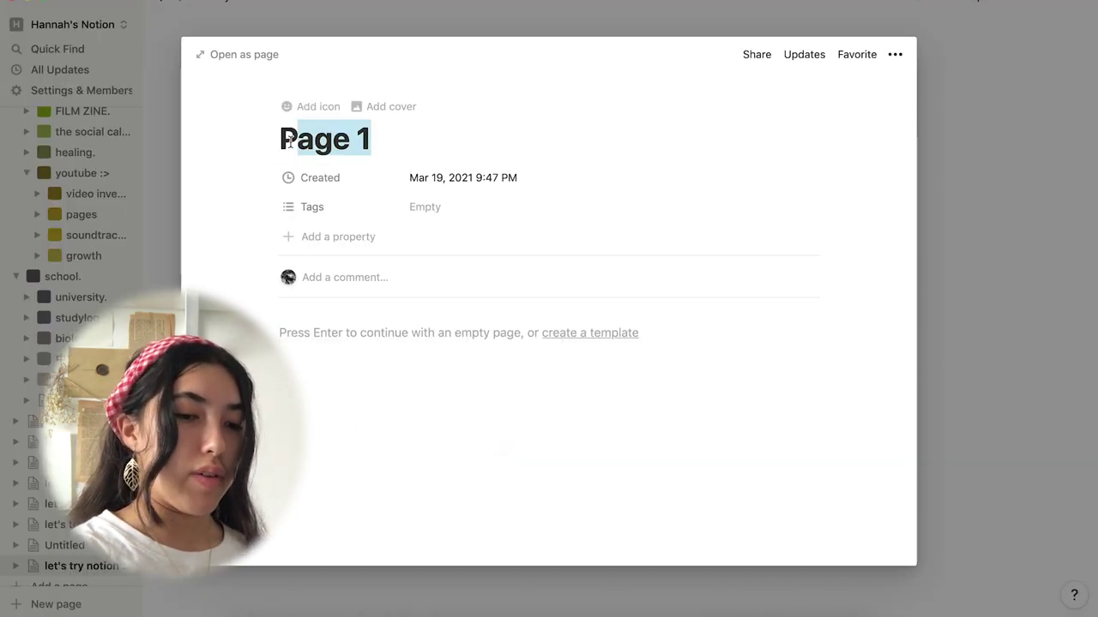
{"action": "type", "text": "The Truman show"}
{"action": "key", "text": "BackSpace"}
{"action": "key", "text": "BackSpace"}
{"action": "key", "text": "BackSpace"}
{"action": "key", "text": "BackSpace"}
{"action": "type", "text": "Show"}
{"action": "left_click", "coordinate": [1004, 140]}
- Rename the second list entry as "The Greatest Showman" and the third as "Grease"
{"action": "left_click", "coordinate": [397, 146]}
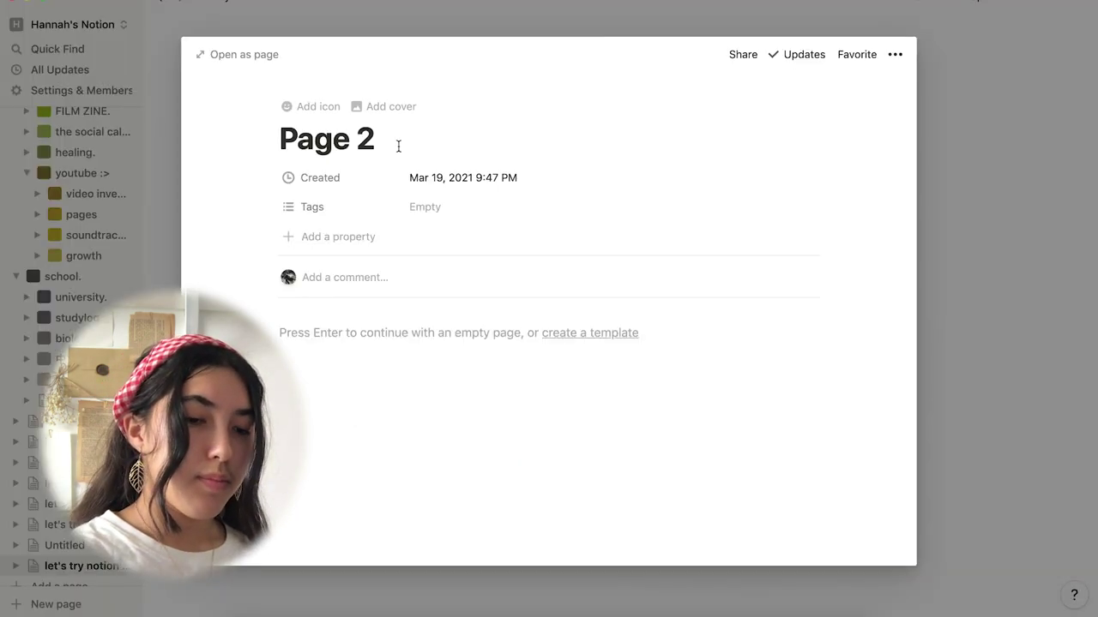
{"action": "triple_click", "coordinate": [397, 141]}
{"action": "type", "text": "The Greatest Showman"}
{"action": "key", "text": "Escape"}
{"action": "left_click", "coordinate": [397, 257]}
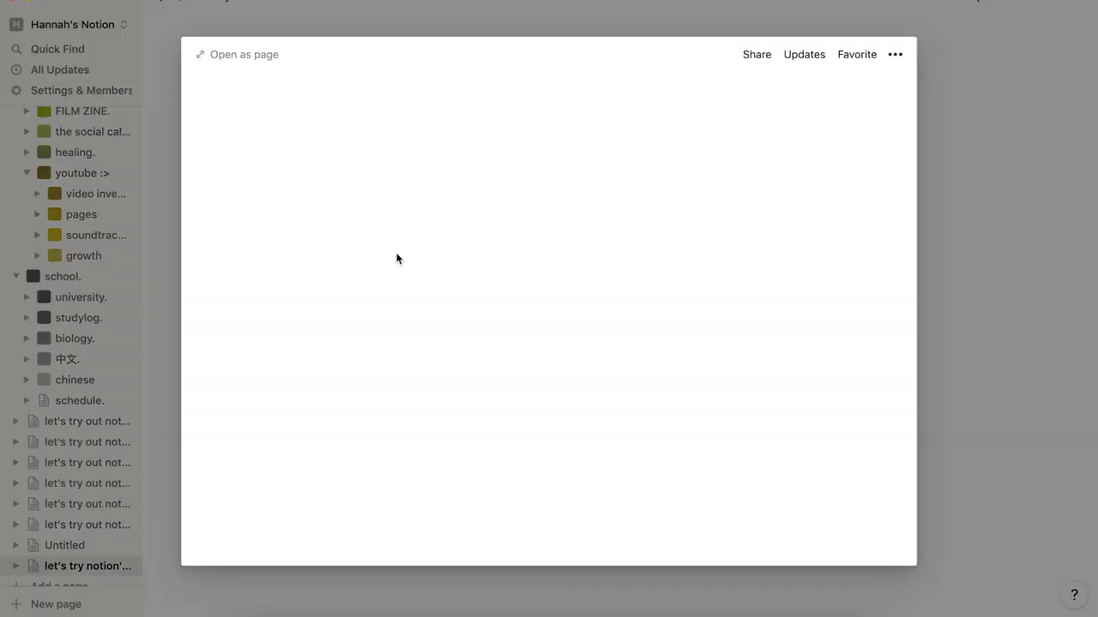
{"action": "triple_click", "coordinate": [283, 143]}
{"action": "type", "text": "Grease"}
{"action": "left_click", "coordinate": [946, 151]}
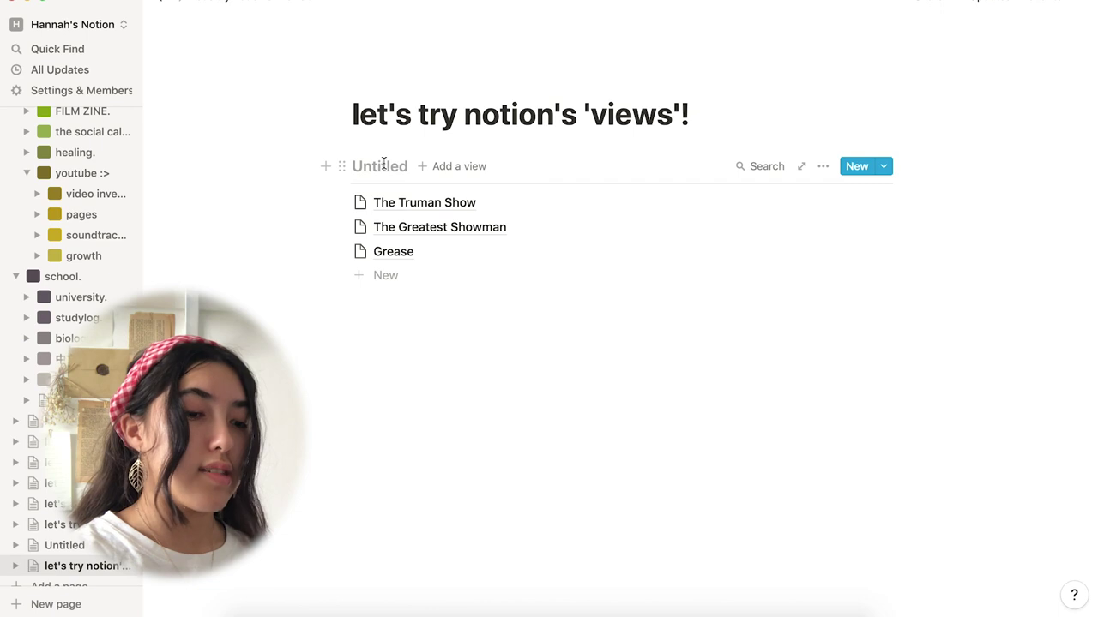
- Title the inline database "movies" and add a Board view to it
{"action": "type", "text": "movies"}
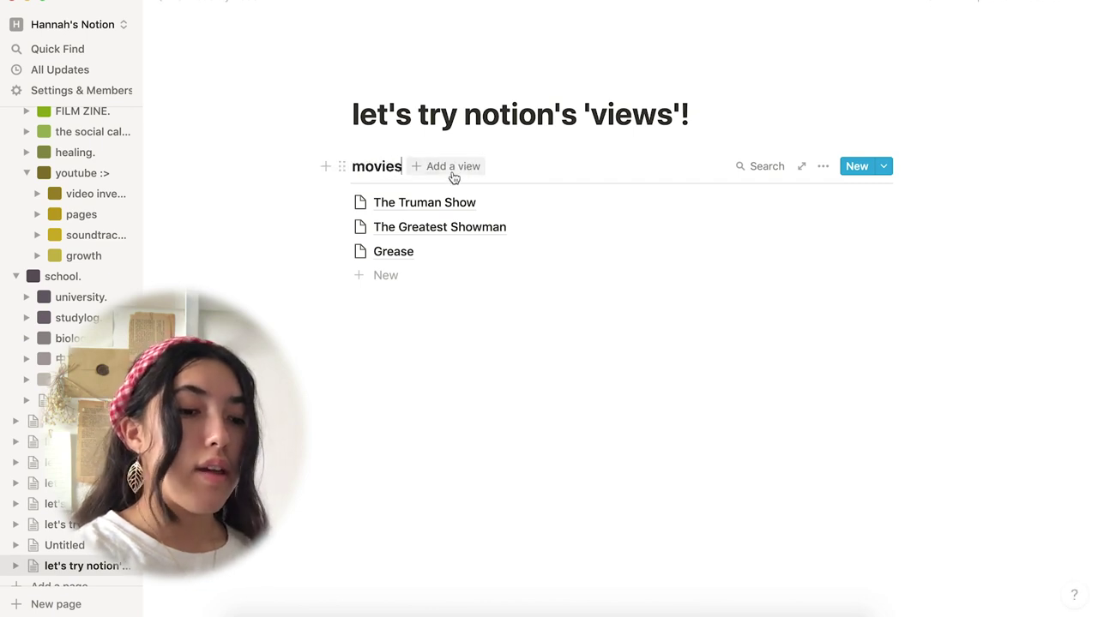
{"action": "left_click", "coordinate": [460, 171]}
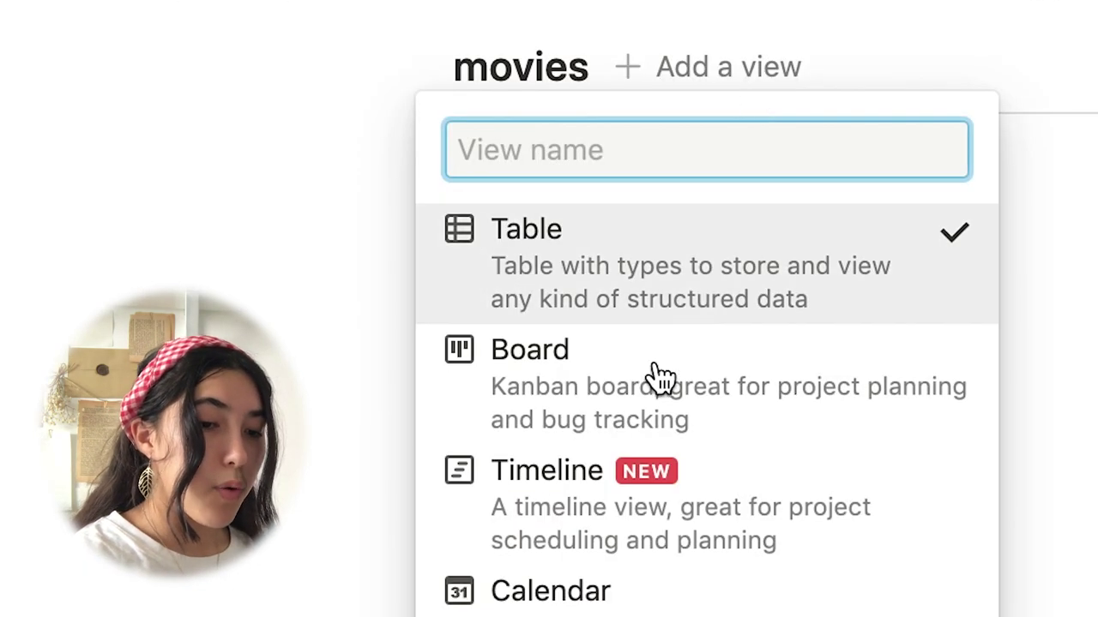
{"action": "left_click", "coordinate": [645, 416]}
{"action": "scroll", "coordinate": [642, 412], "scroll_direction": "down", "scroll_amount": 6}
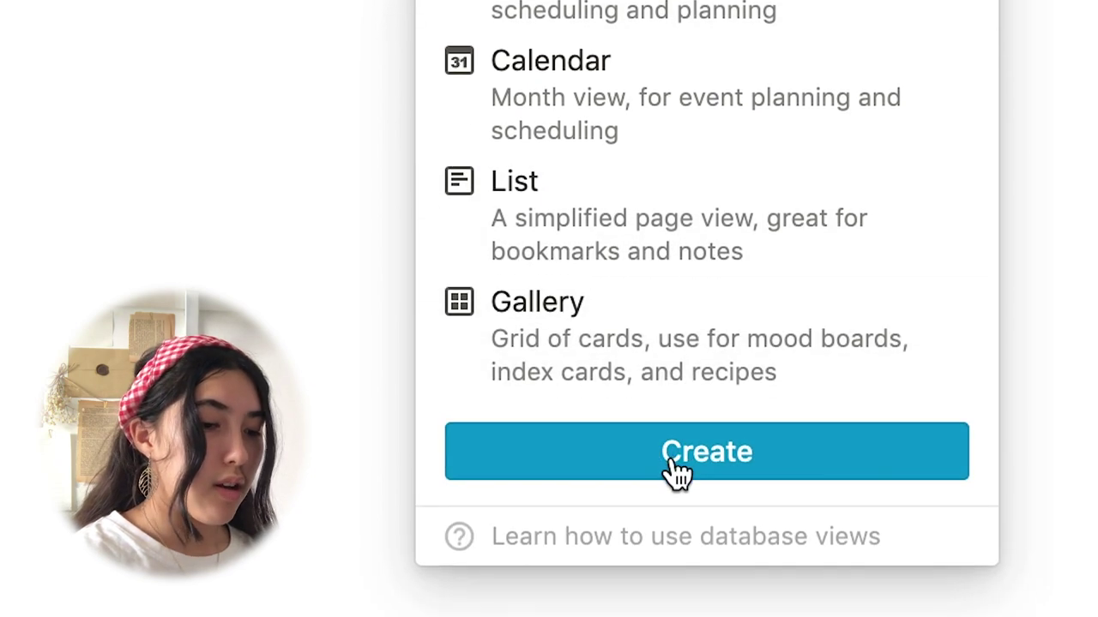
{"action": "left_click", "coordinate": [671, 463]}
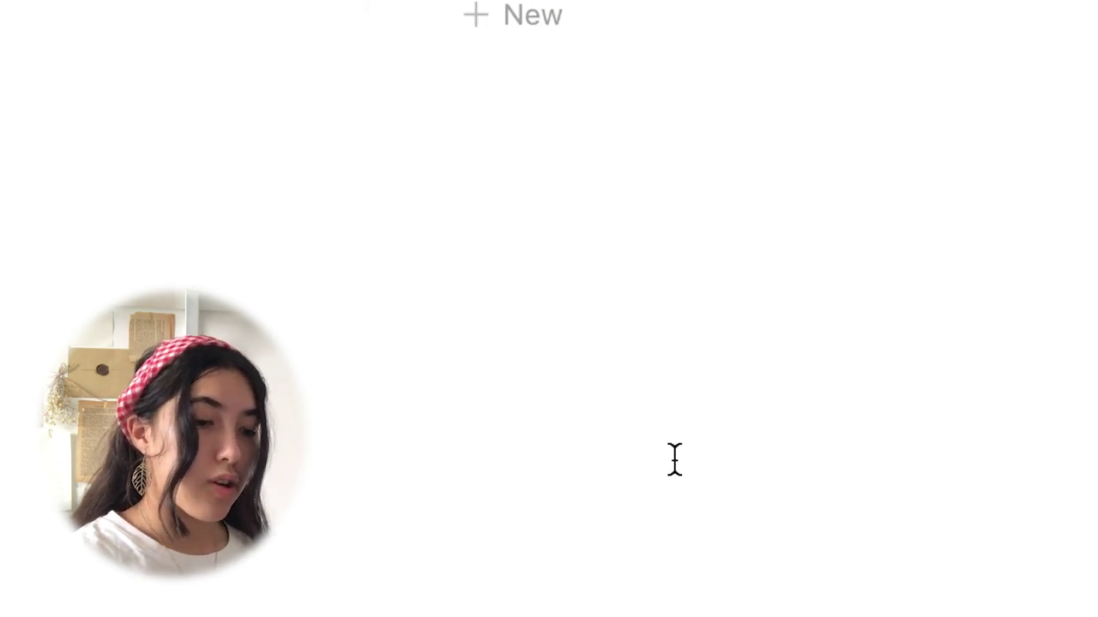
- Switch the movies database to its List view and return to the Board view
{"action": "left_click", "coordinate": [740, 94]}
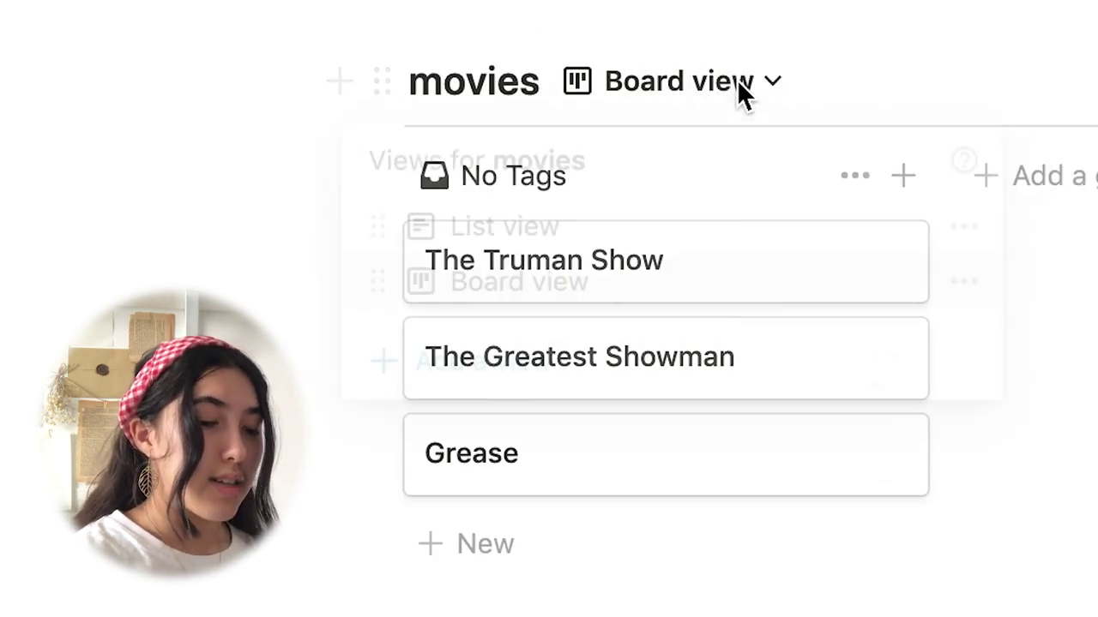
{"action": "left_click", "coordinate": [584, 230]}
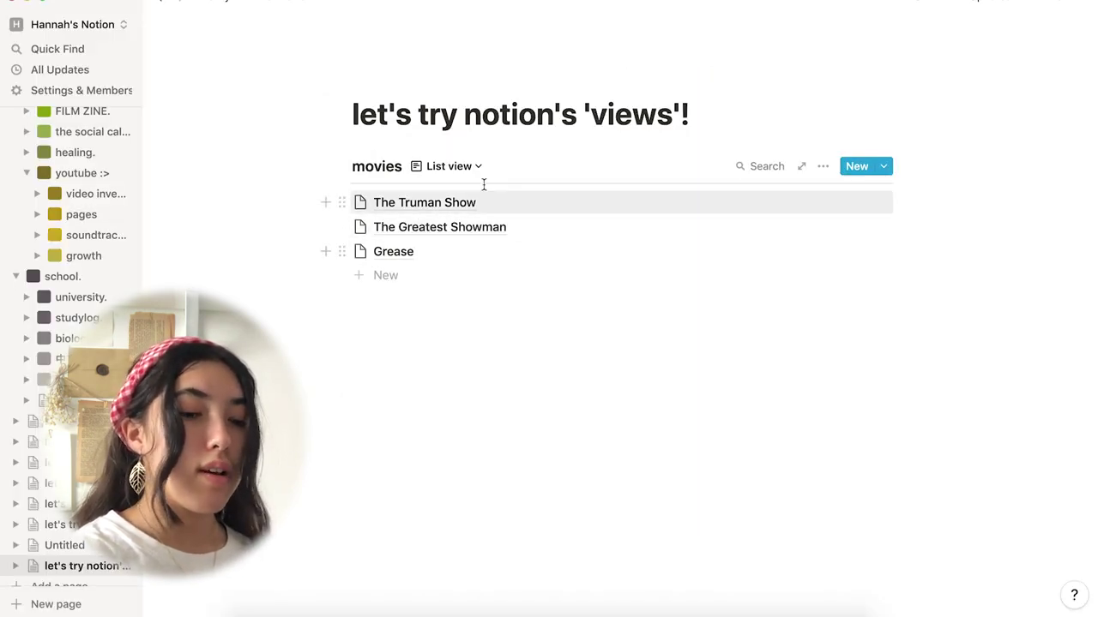
{"action": "left_click", "coordinate": [464, 168]}
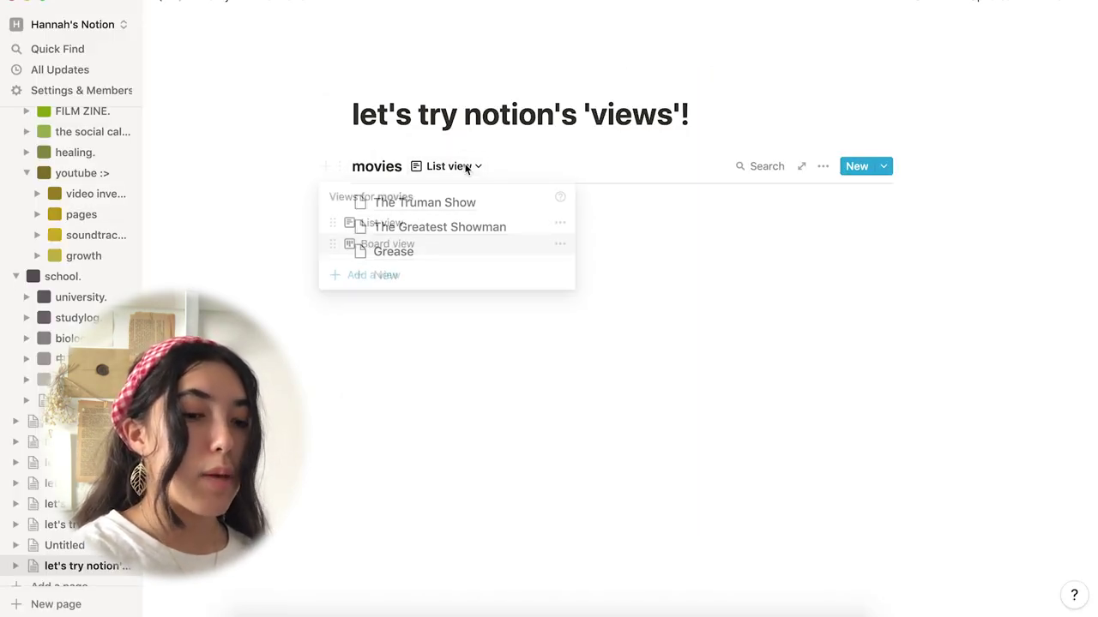
{"action": "left_click", "coordinate": [447, 240]}
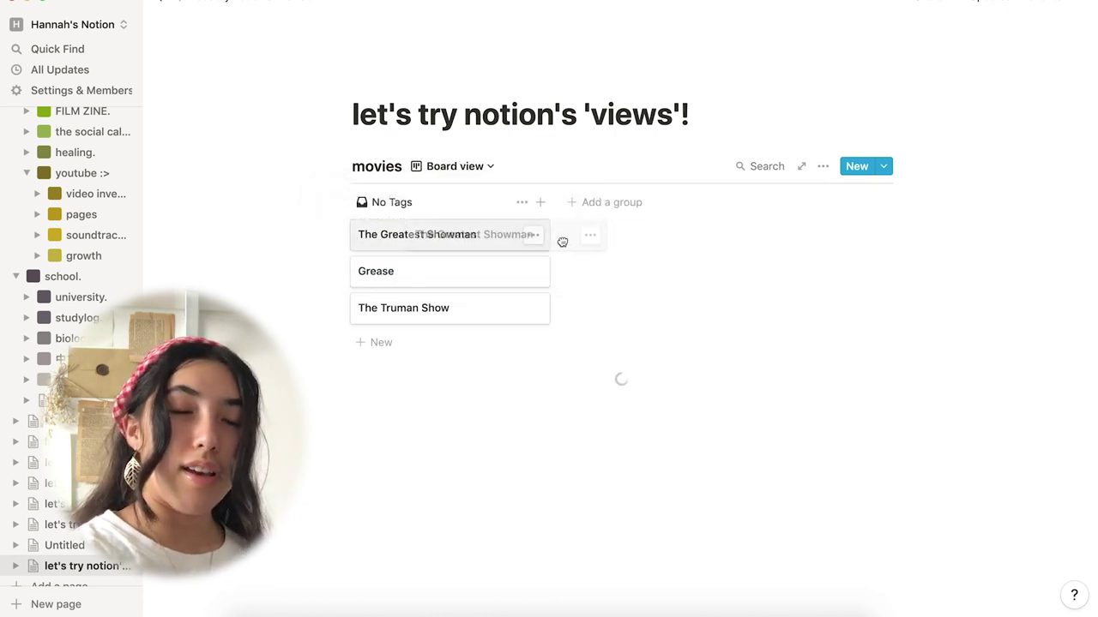
- Add a group named "watched" to the movies board and switch the database to its List view
{"action": "left_click_drag", "start_coordinate": [562, 242], "coordinate": [497, 234]}
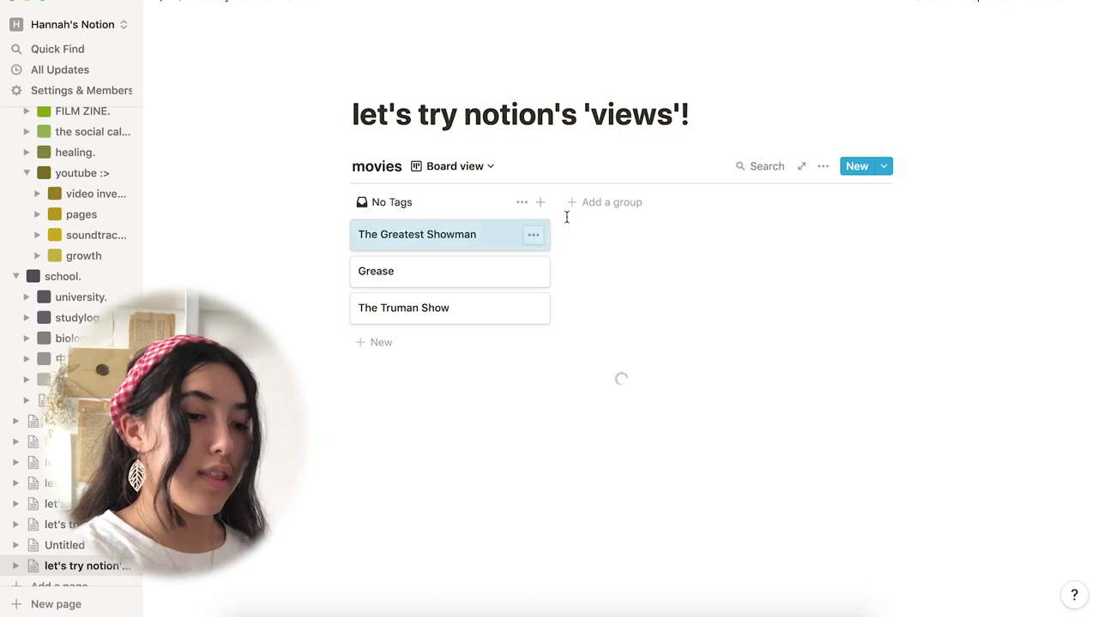
{"action": "left_click", "coordinate": [597, 202]}
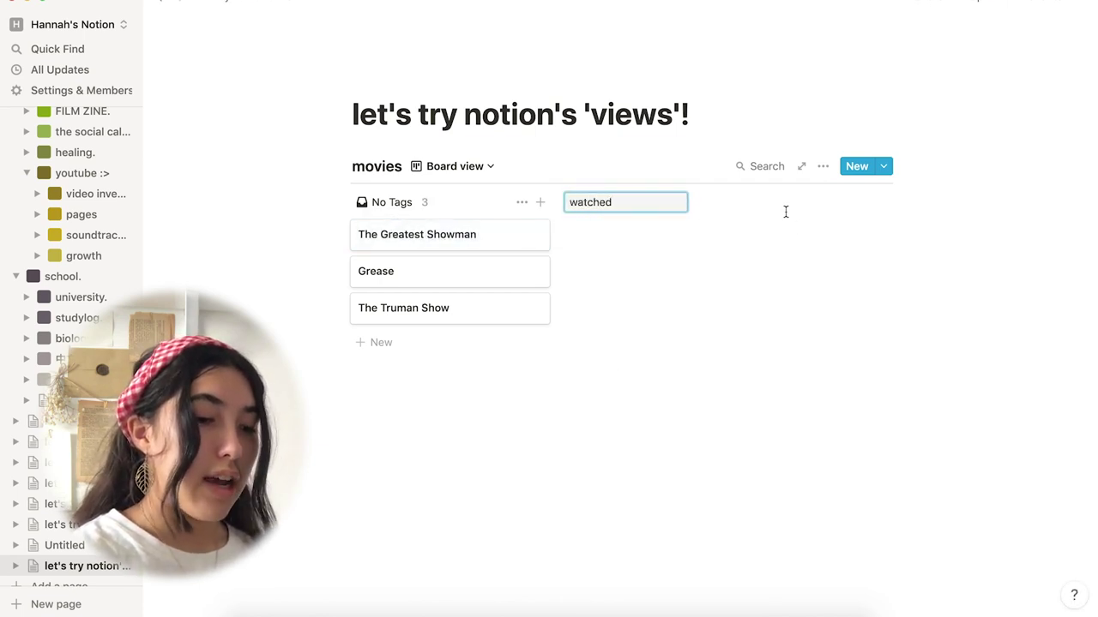
{"action": "type", "text": "watched"}
{"action": "key", "text": "Return"}
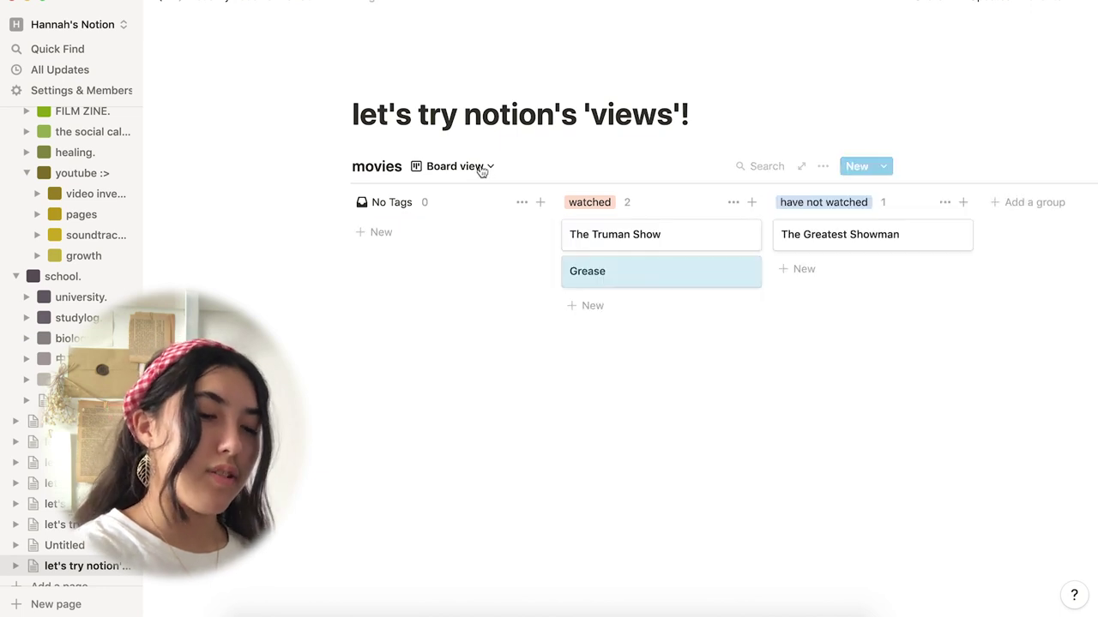
{"action": "left_click", "coordinate": [467, 166]}
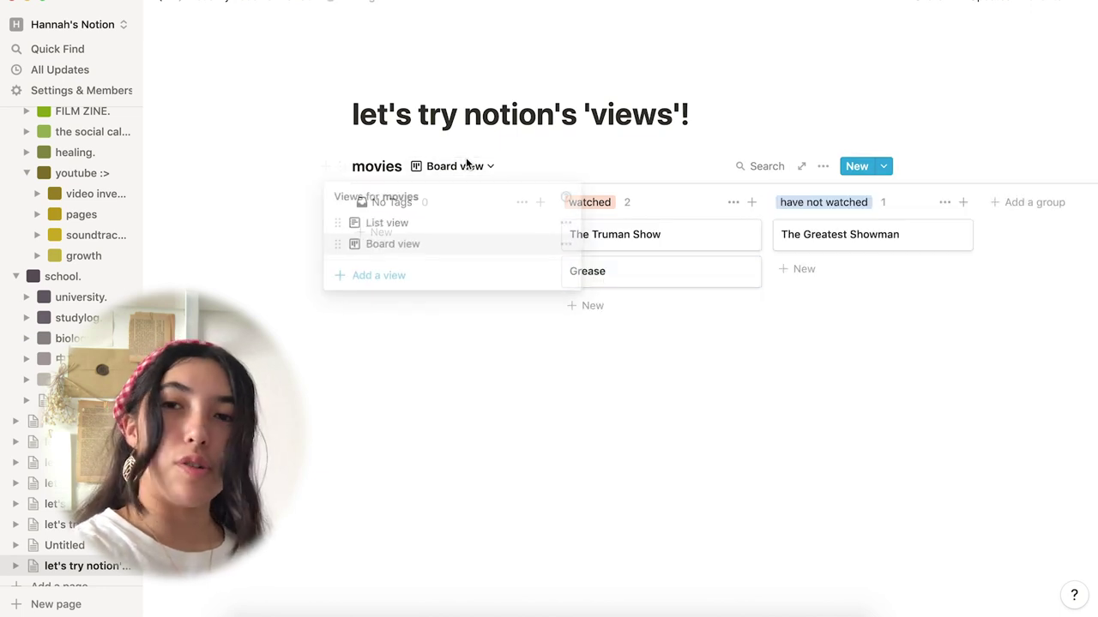
{"action": "left_click", "coordinate": [424, 225]}
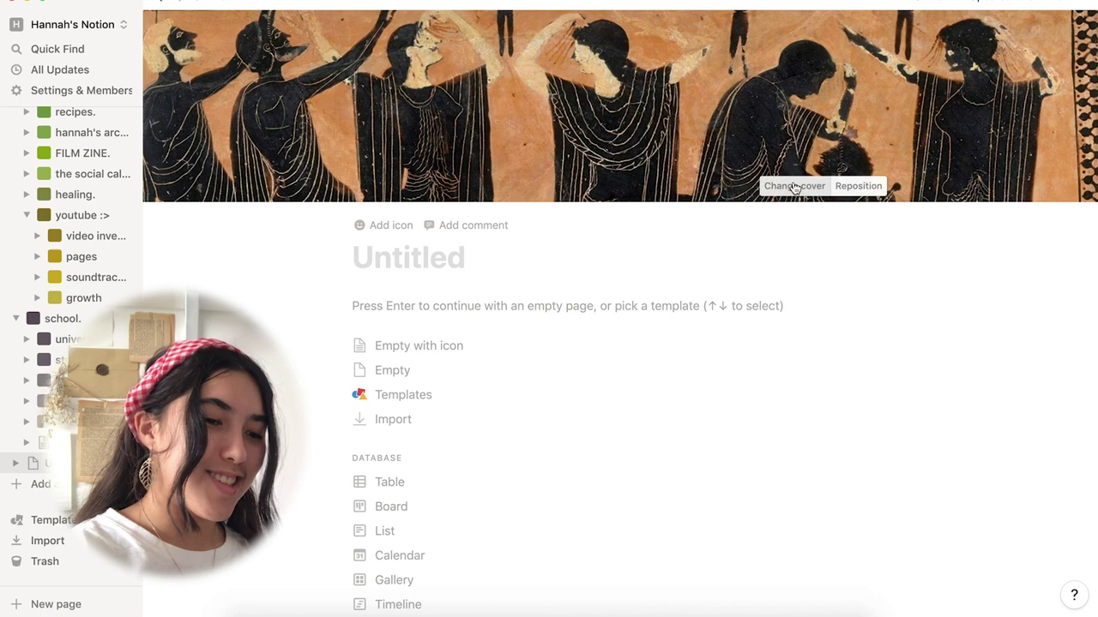
- Remove the black-figure artwork cover from the untitled page and add a new cover
{"action": "left_click", "coordinate": [795, 187]}
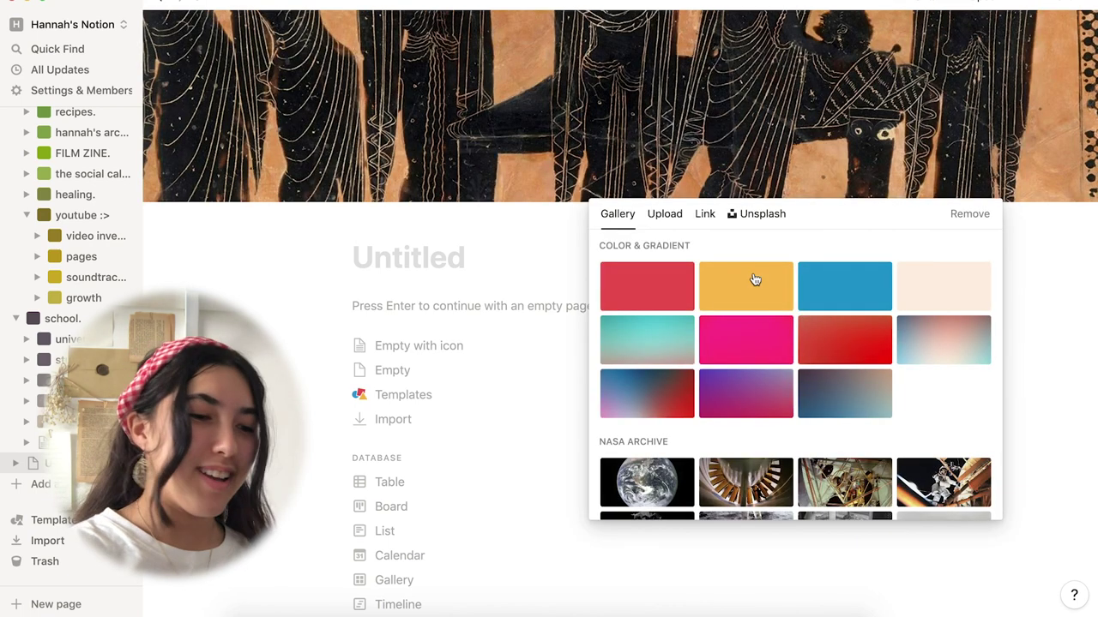
{"action": "left_click", "coordinate": [971, 215]}
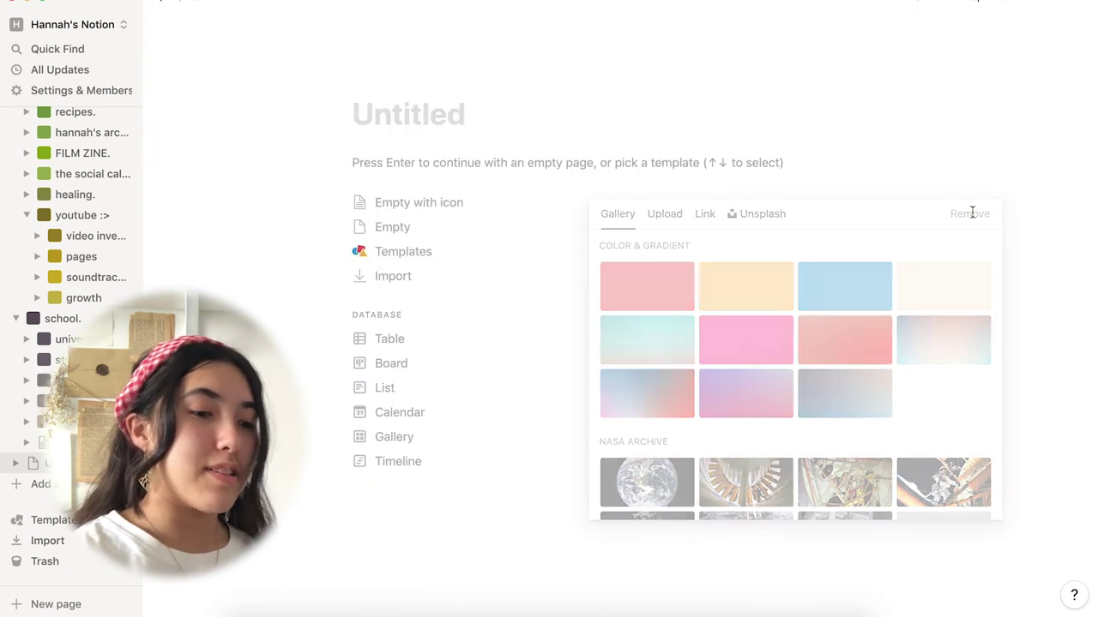
{"action": "left_click", "coordinate": [472, 83]}
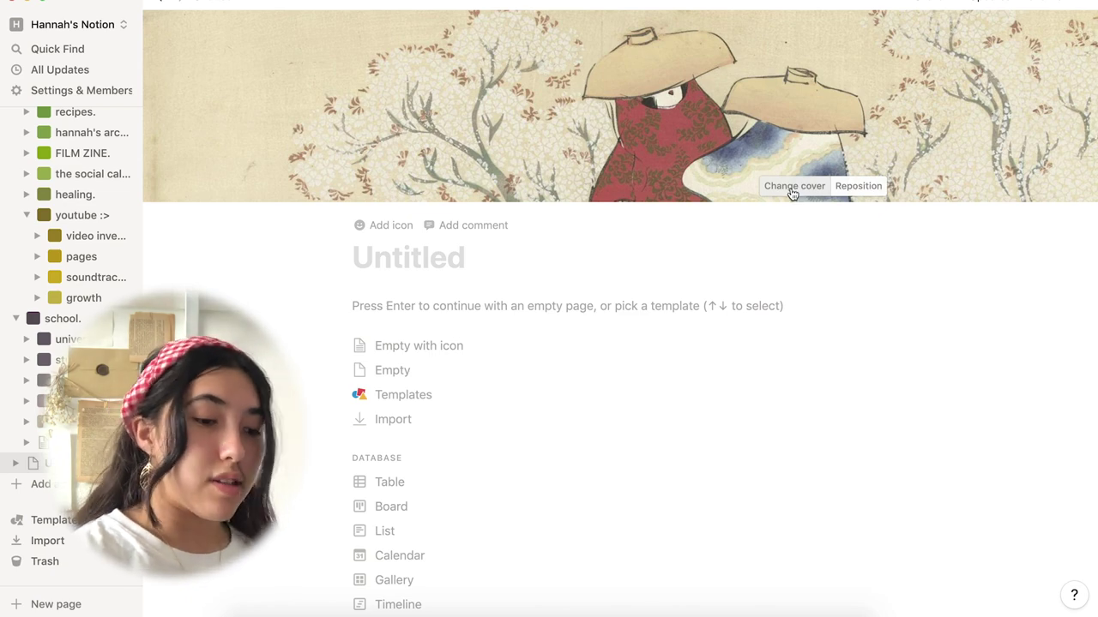
- Browse the cover gallery's Color & Gradient, NASA Archive and Met Museum collections without changing the cover
{"action": "left_click", "coordinate": [794, 186]}
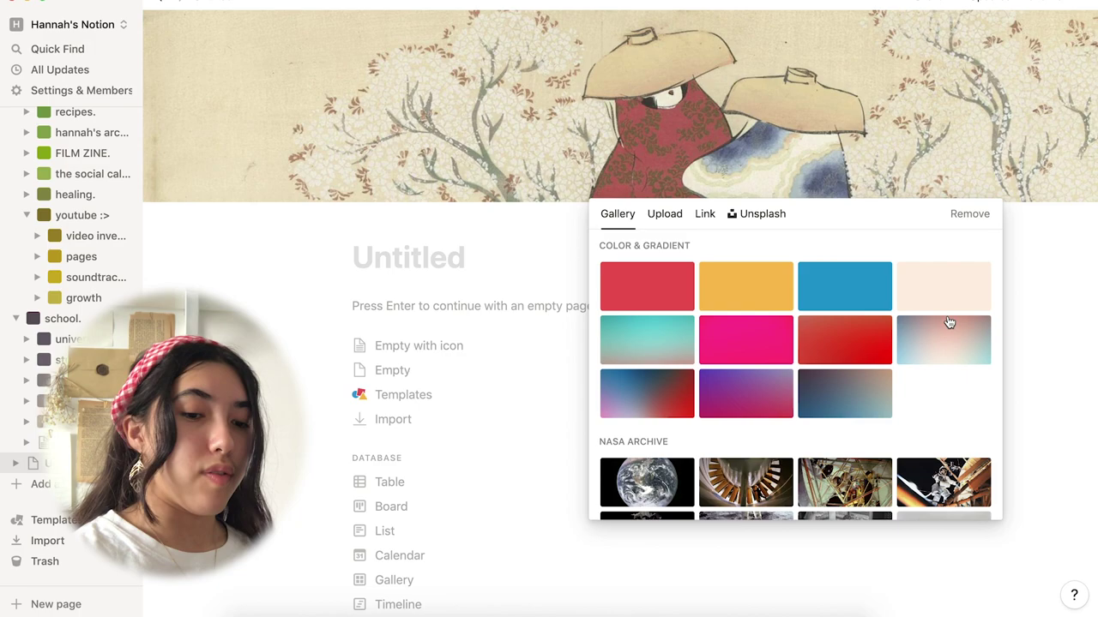
{"action": "scroll", "coordinate": [851, 290], "scroll_direction": "down", "scroll_amount": 3}
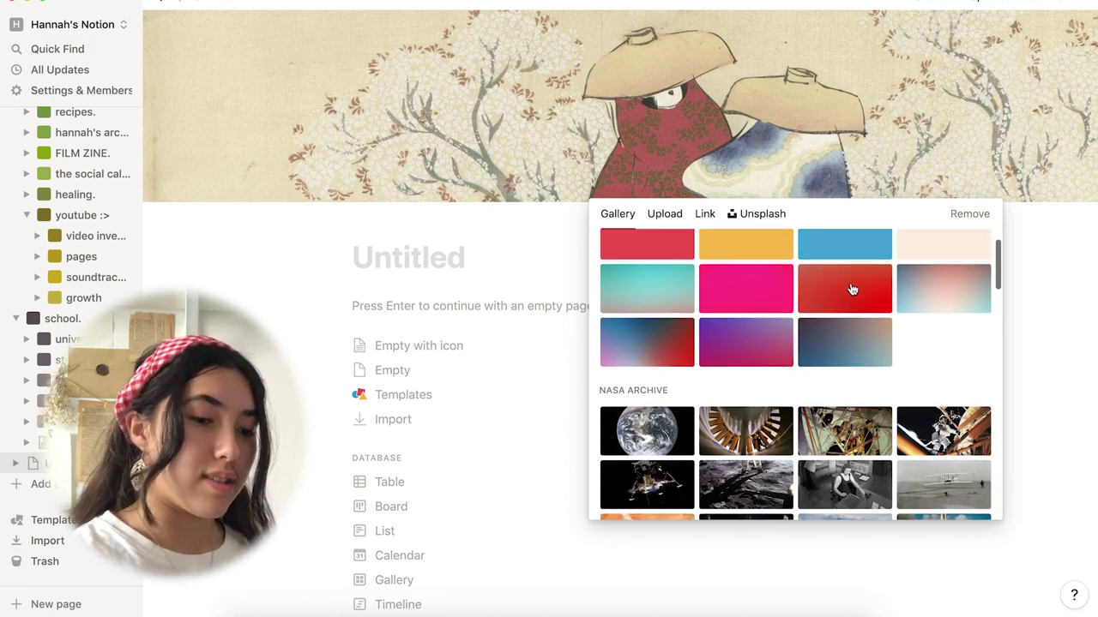
{"action": "scroll", "coordinate": [852, 290], "scroll_direction": "down", "scroll_amount": 10}
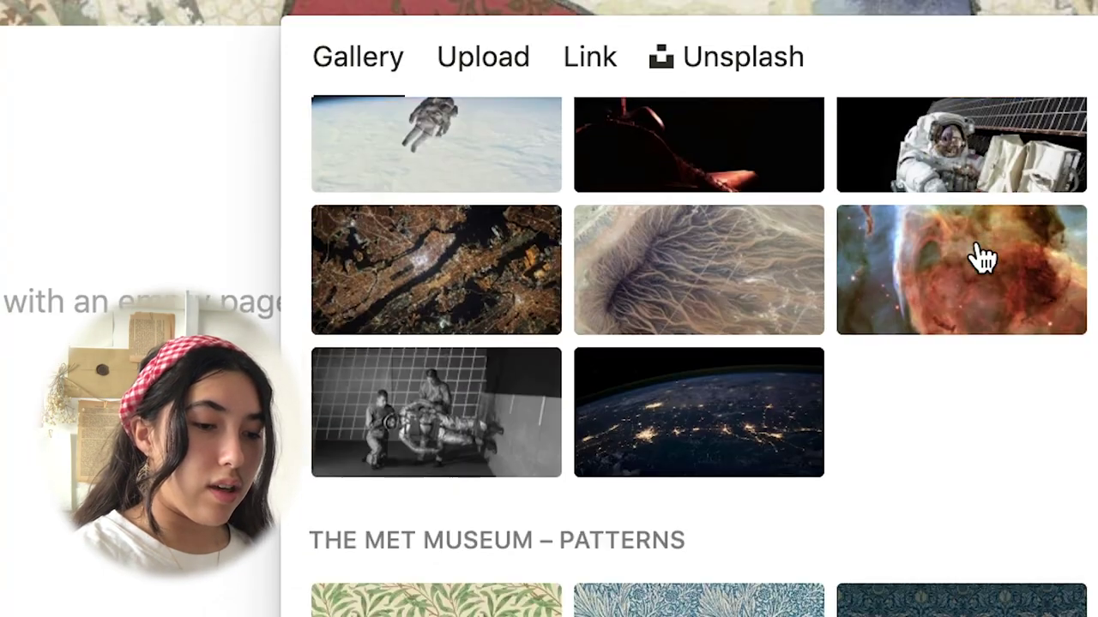
{"action": "scroll", "coordinate": [982, 257], "scroll_direction": "down", "scroll_amount": 15}
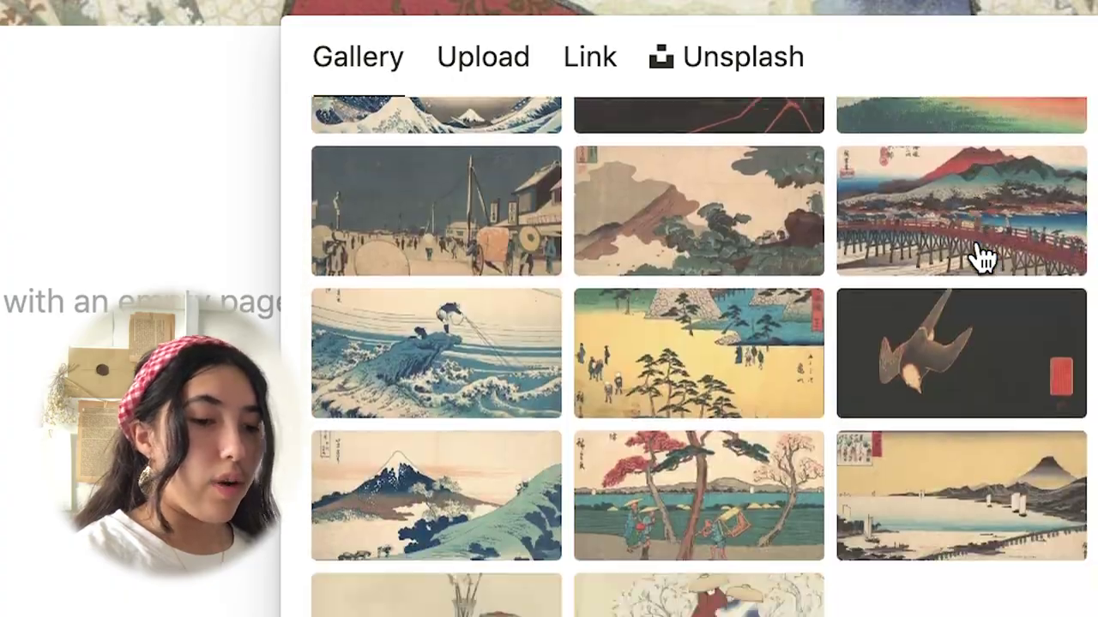
{"action": "scroll", "coordinate": [981, 258], "scroll_direction": "up", "scroll_amount": 15}
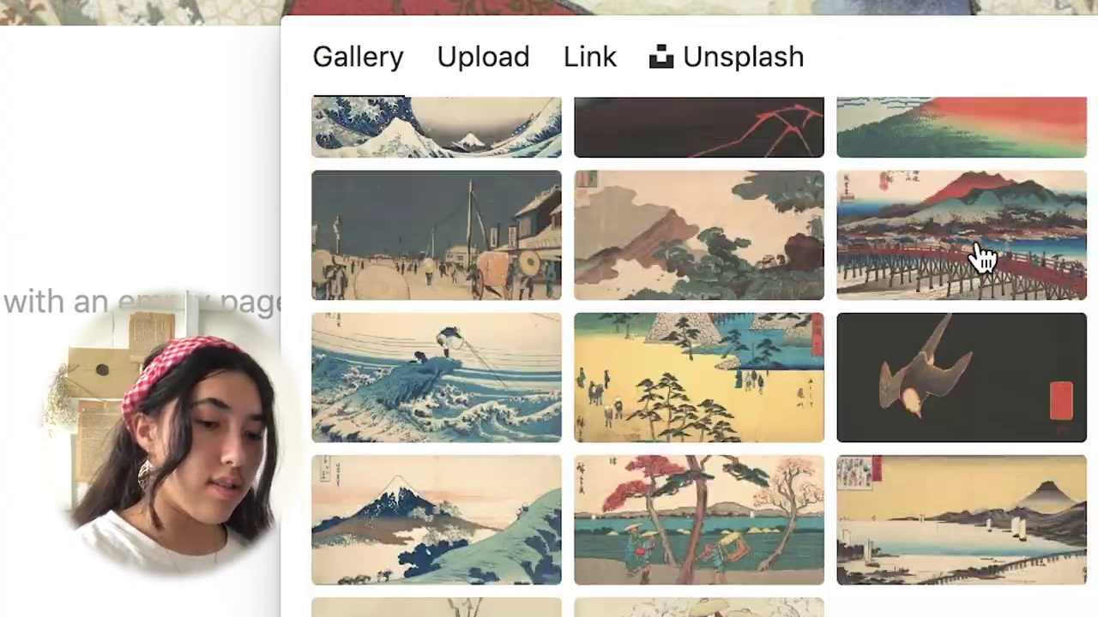
{"action": "scroll", "coordinate": [982, 257], "scroll_direction": "up", "scroll_amount": 15}
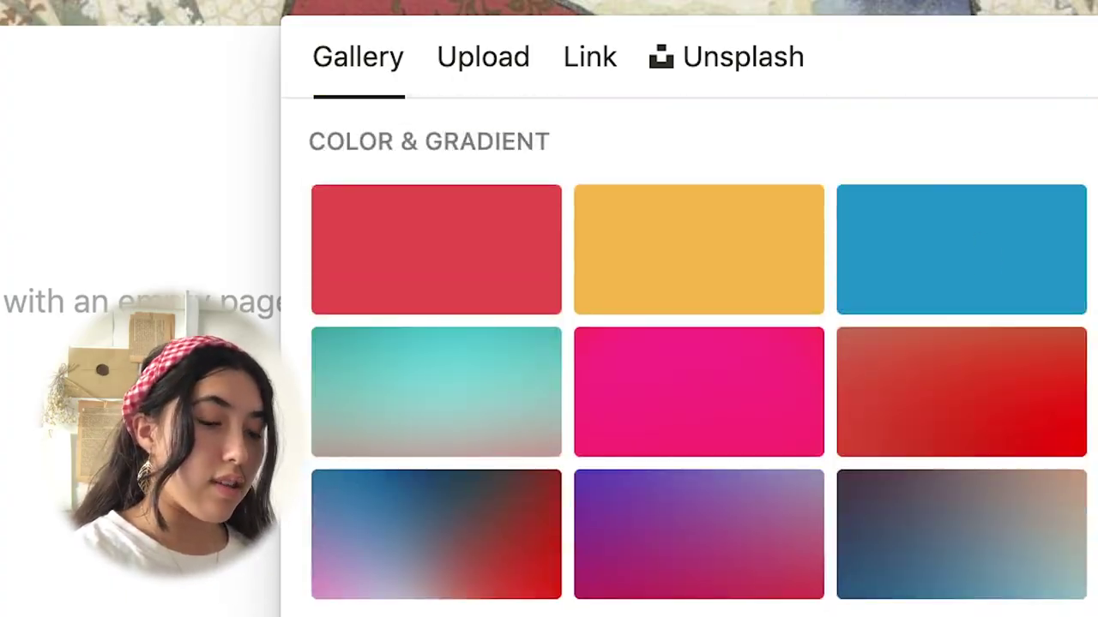
{"action": "scroll", "coordinate": [734, 333], "scroll_direction": "down", "scroll_amount": 20}
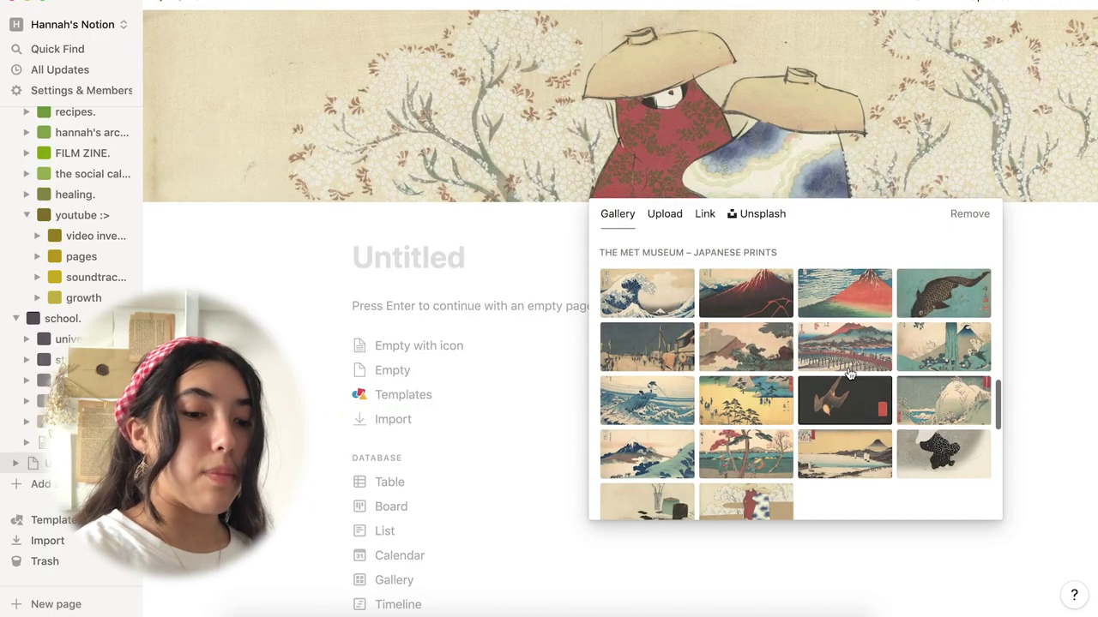
{"action": "scroll", "coordinate": [849, 373], "scroll_direction": "down", "scroll_amount": 1}
{"action": "scroll", "coordinate": [849, 373], "scroll_direction": "down", "scroll_amount": 1}
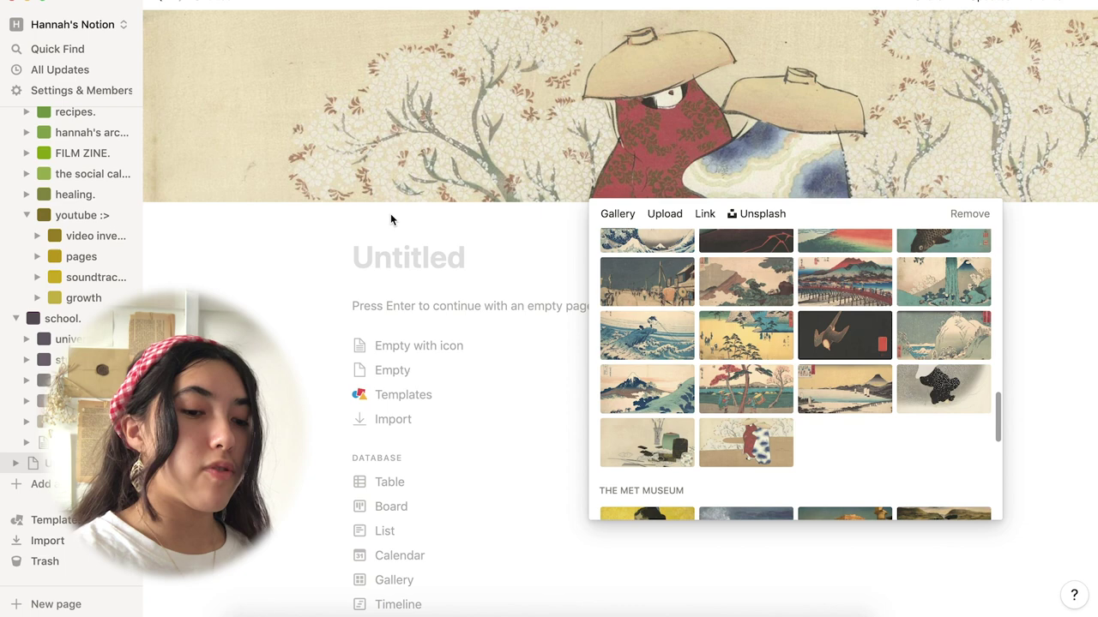
{"action": "left_click", "coordinate": [304, 258]}
- Look through the page hierarchy by collapsing and expanding the home. and youtube :> pages
{"action": "scroll", "coordinate": [86, 258], "scroll_direction": "up", "scroll_amount": 4}
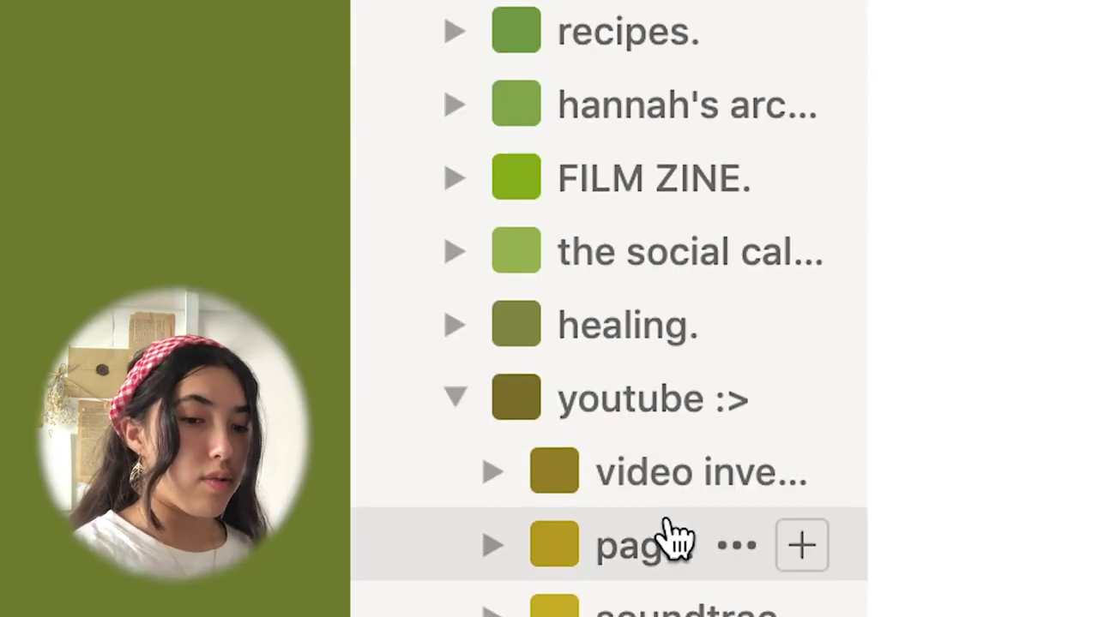
{"action": "scroll", "coordinate": [666, 539], "scroll_direction": "down", "scroll_amount": 5}
{"action": "scroll", "coordinate": [674, 535], "scroll_direction": "up", "scroll_amount": 5}
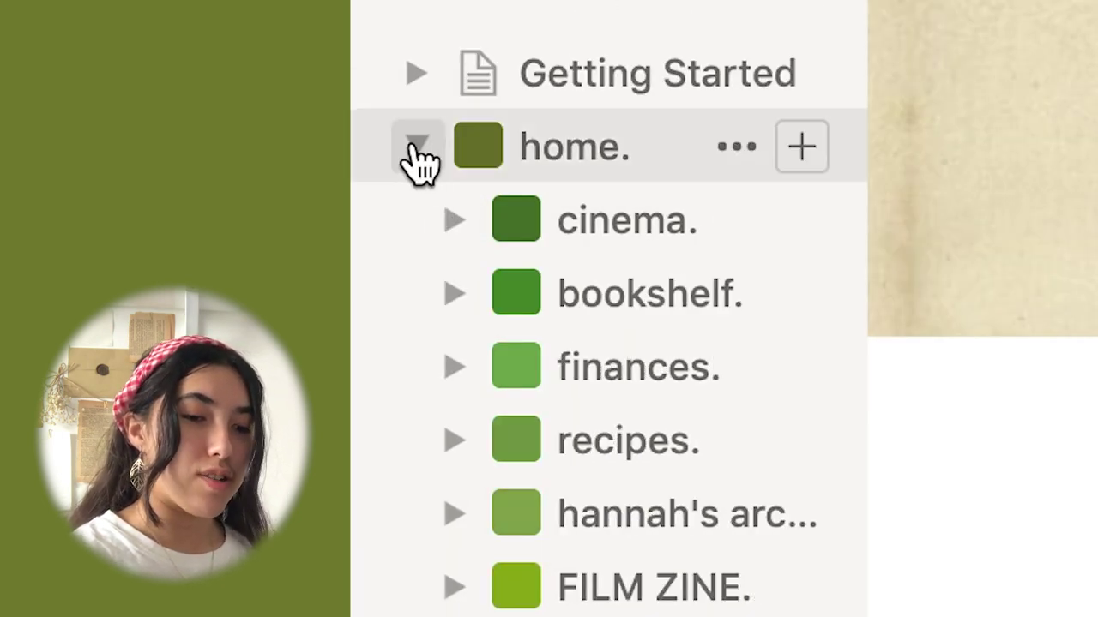
{"action": "left_click", "coordinate": [413, 148]}
{"action": "left_click", "coordinate": [414, 147]}
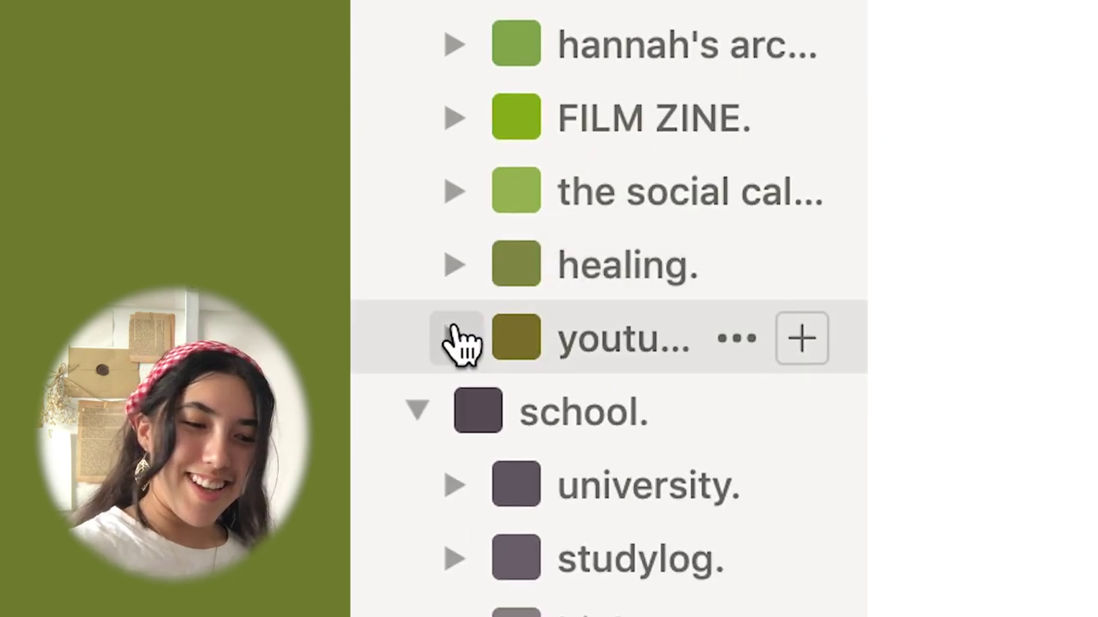
{"action": "left_click", "coordinate": [455, 337]}
{"action": "scroll", "coordinate": [461, 343], "scroll_direction": "down", "scroll_amount": 5}
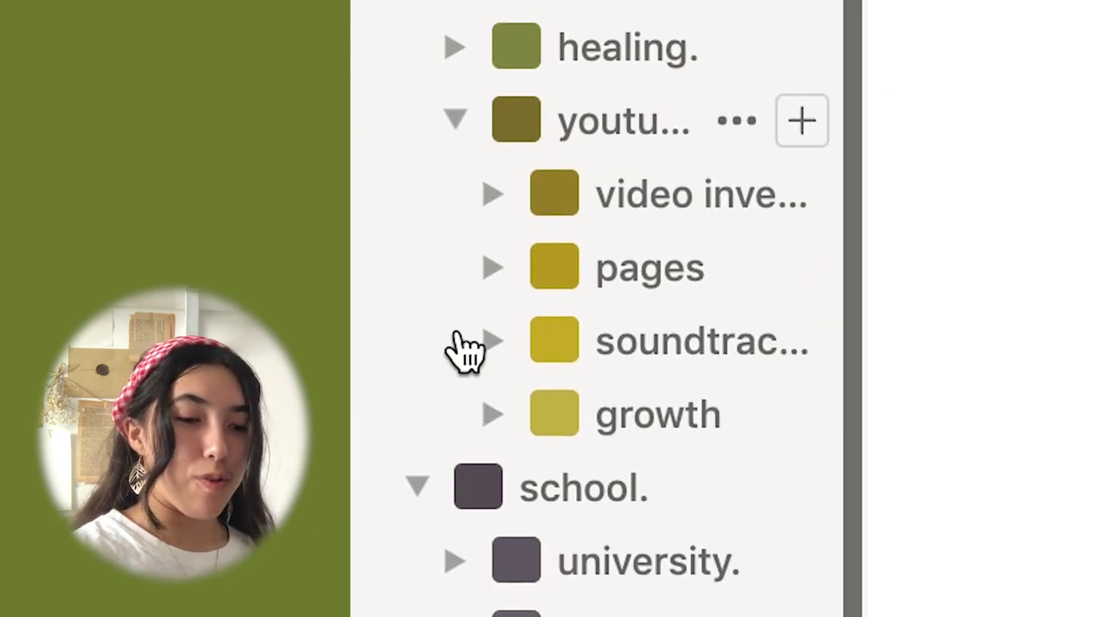
- Reorder the youtube :> subpages by moving growth above the soundtrack page, and return it to its original place
{"action": "scroll", "coordinate": [464, 350], "scroll_direction": "up", "scroll_amount": 2}
{"action": "left_click_drag", "start_coordinate": [598, 472], "coordinate": [600, 365]}
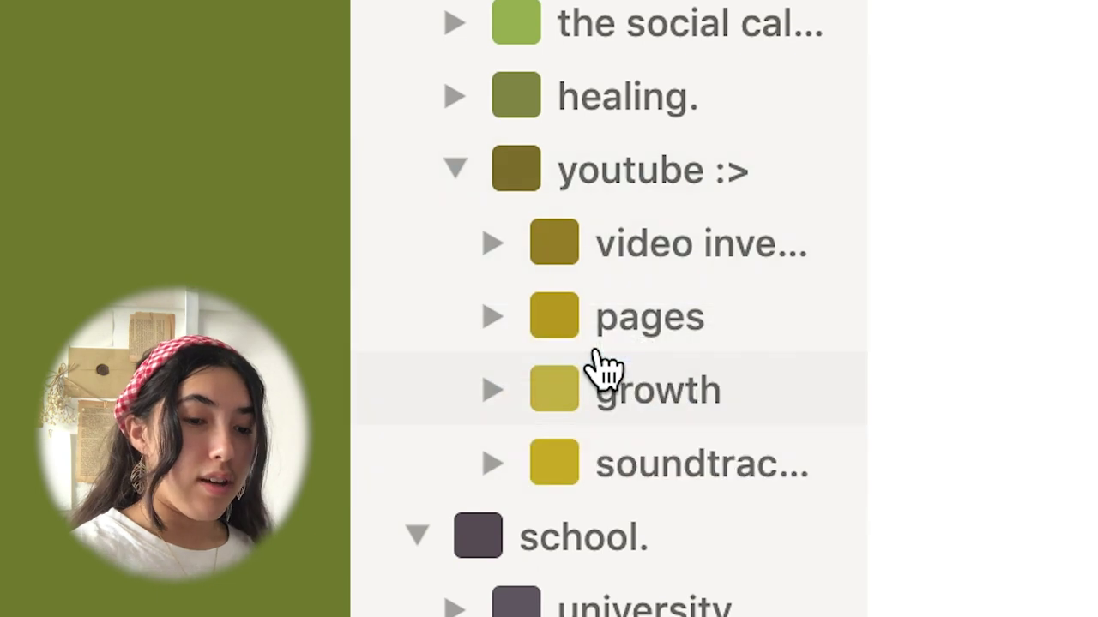
{"action": "left_click_drag", "start_coordinate": [622, 408], "coordinate": [637, 524]}
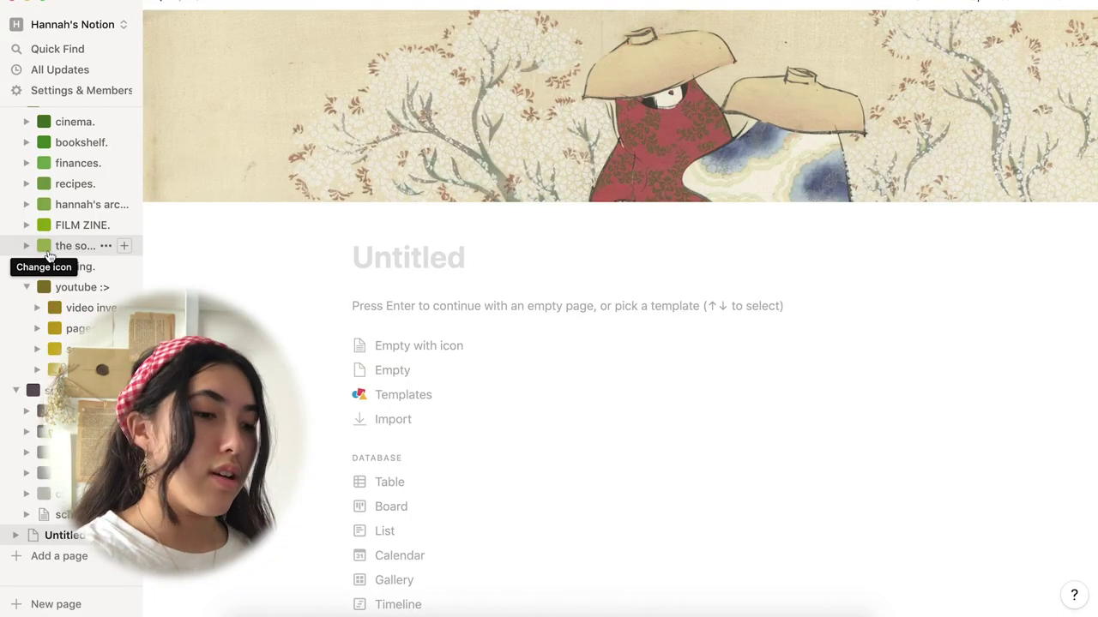
{"action": "scroll", "coordinate": [52, 240], "scroll_direction": "up", "scroll_amount": 2}
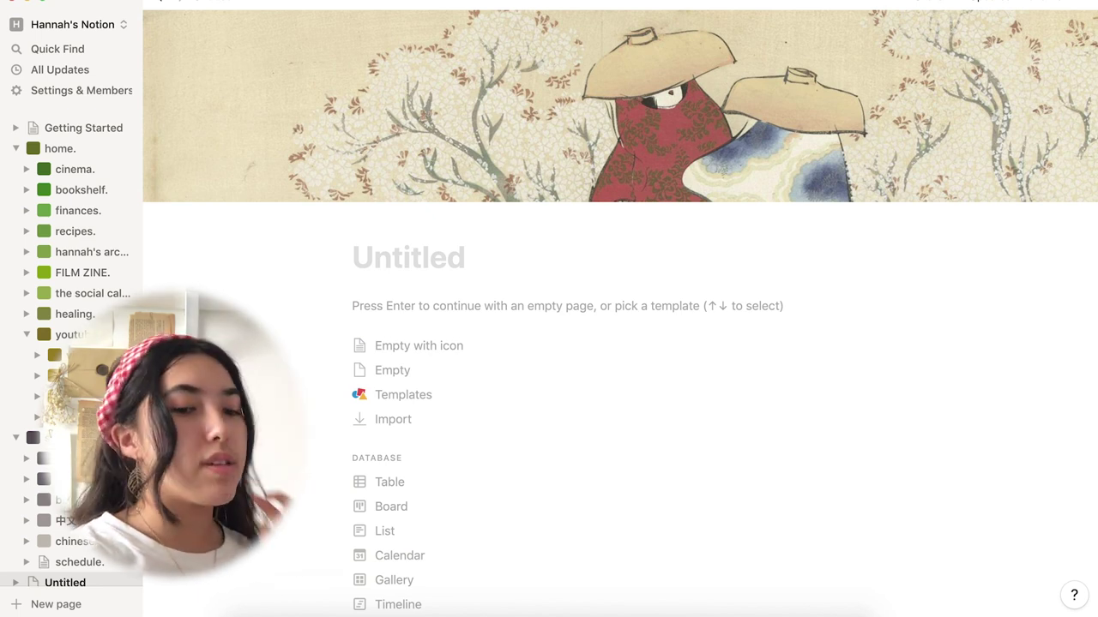
- Start the untitled page as an empty page and title it "adding media"
{"action": "left_click", "coordinate": [424, 307]}
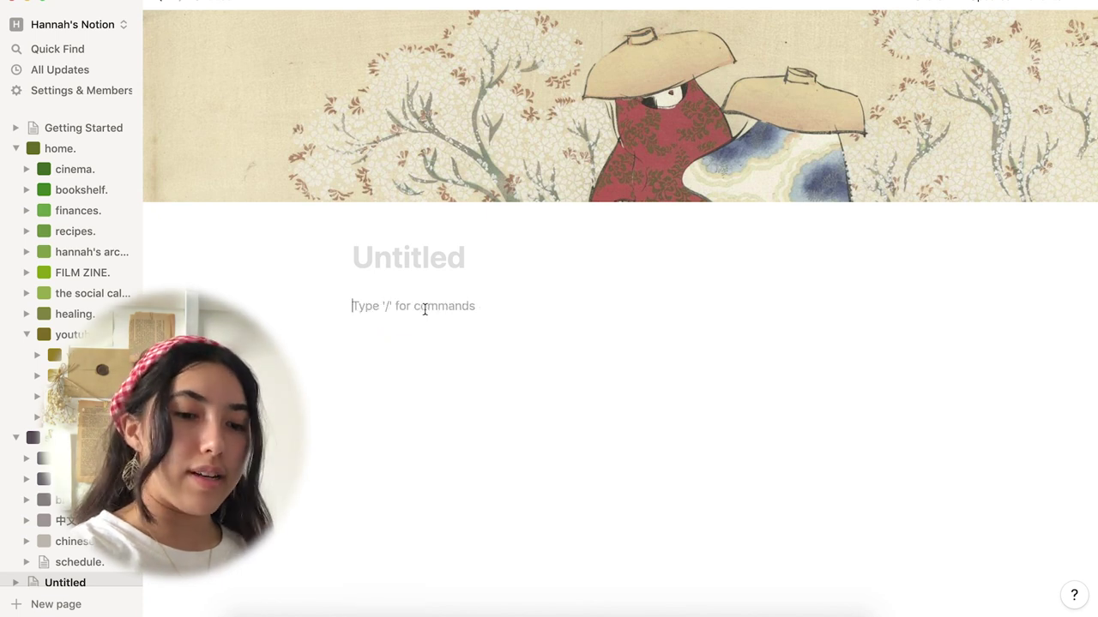
{"action": "left_click", "coordinate": [408, 272]}
{"action": "type", "text": "adding med"}
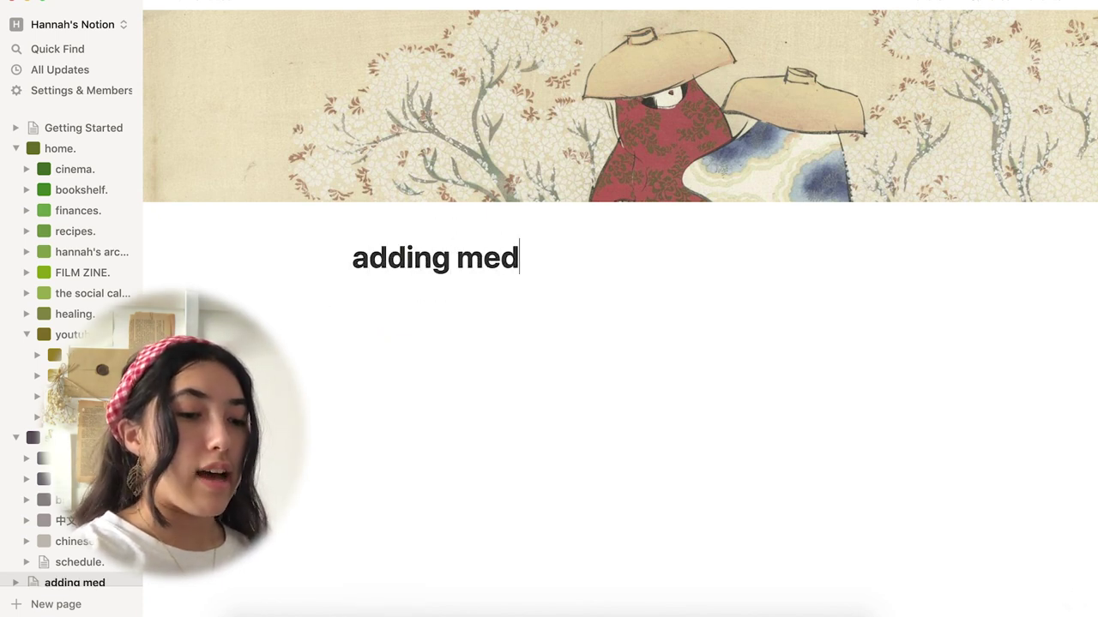
- Look through the media block types and insert a code block reading "yep, still don't know anything about coding" below the page title
{"action": "type", "text": "/"}
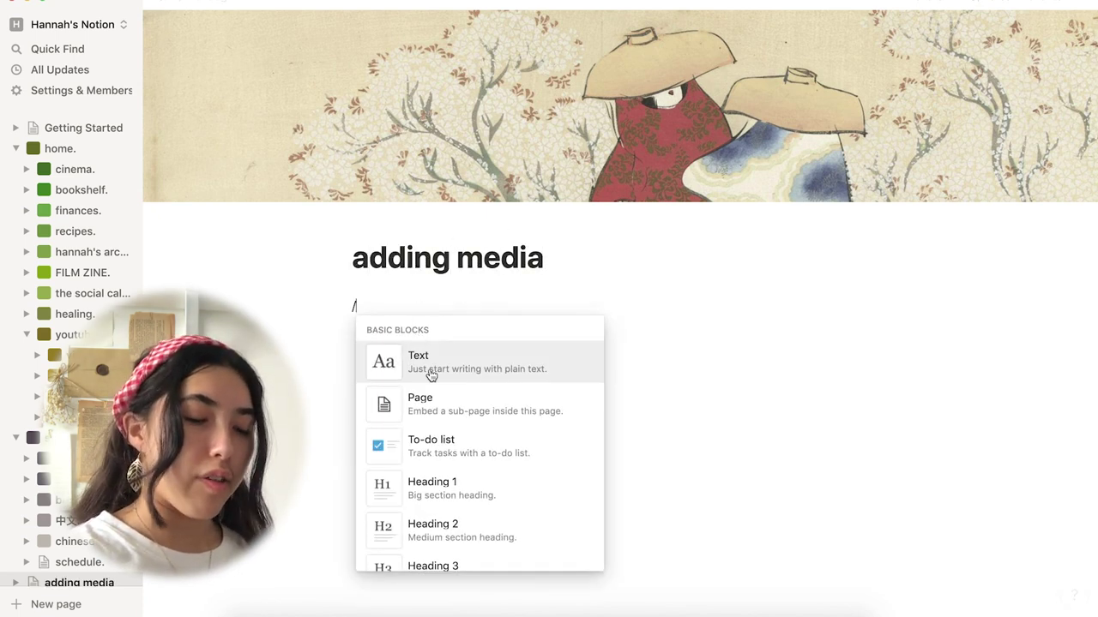
{"action": "scroll", "coordinate": [430, 375], "scroll_direction": "down", "scroll_amount": 10}
{"action": "scroll", "coordinate": [430, 375], "scroll_direction": "down", "scroll_amount": 10}
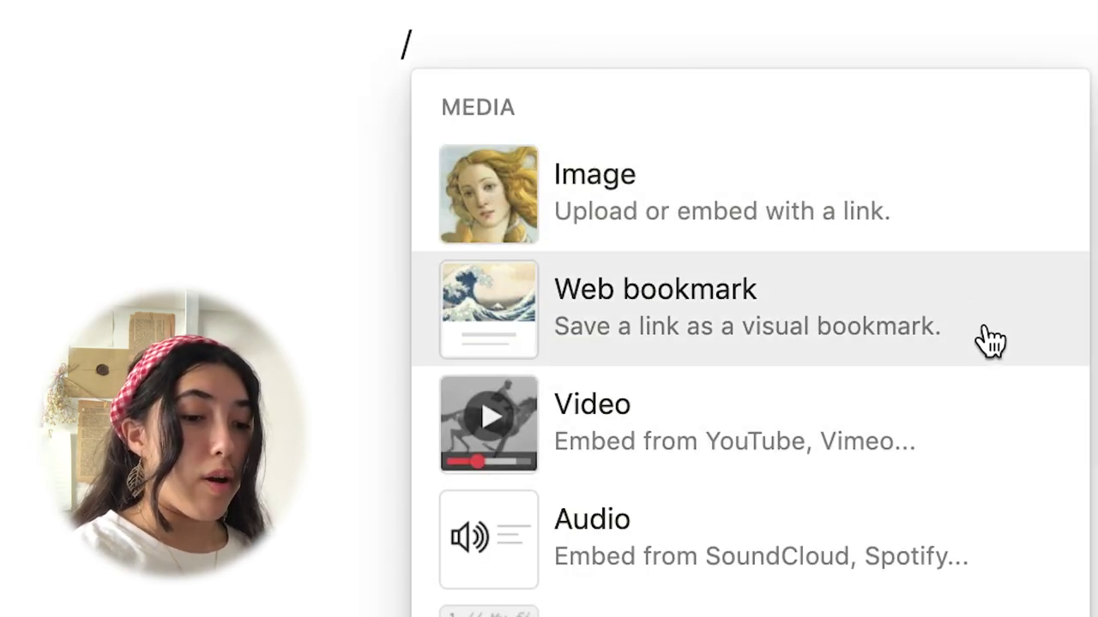
{"action": "scroll", "coordinate": [933, 577], "scroll_direction": "down", "scroll_amount": 1}
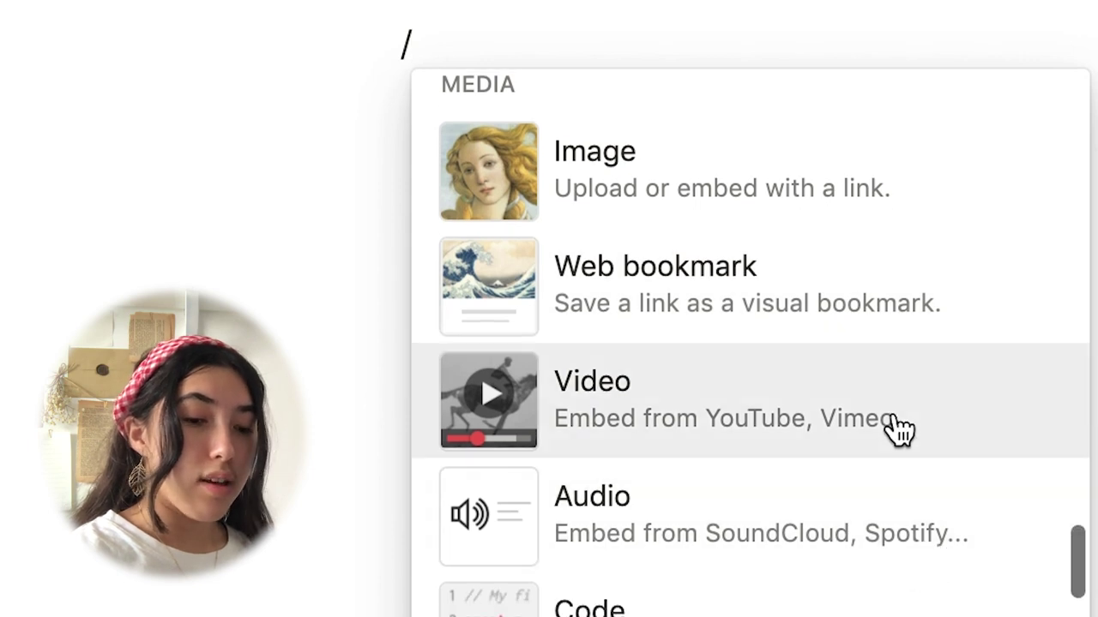
{"action": "scroll", "coordinate": [898, 431], "scroll_direction": "down", "scroll_amount": 3}
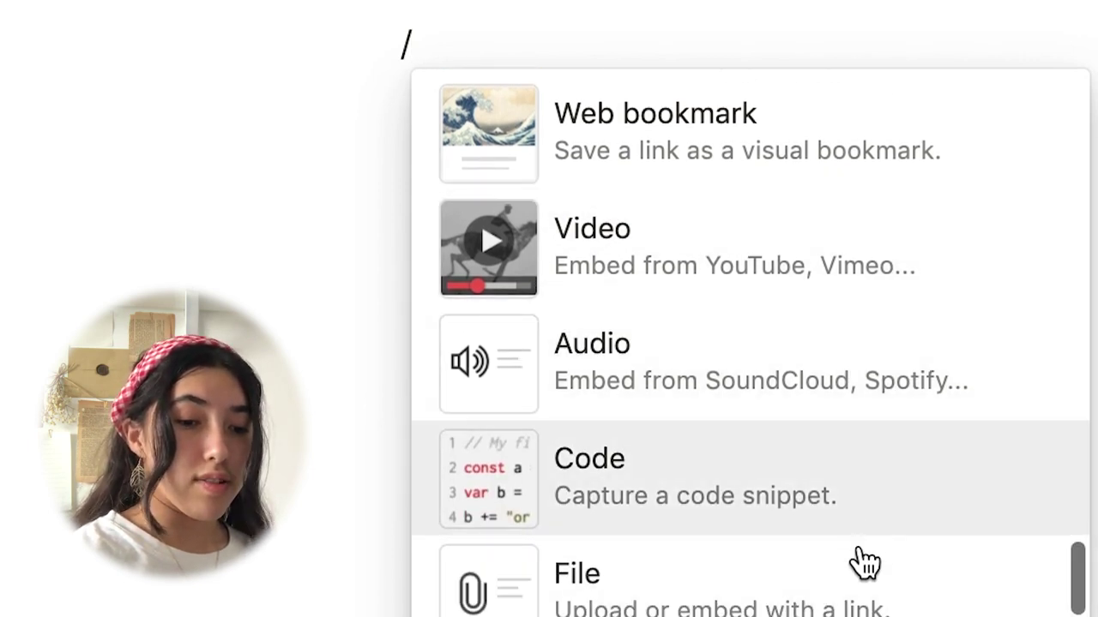
{"action": "scroll", "coordinate": [866, 563], "scroll_direction": "up", "scroll_amount": 2}
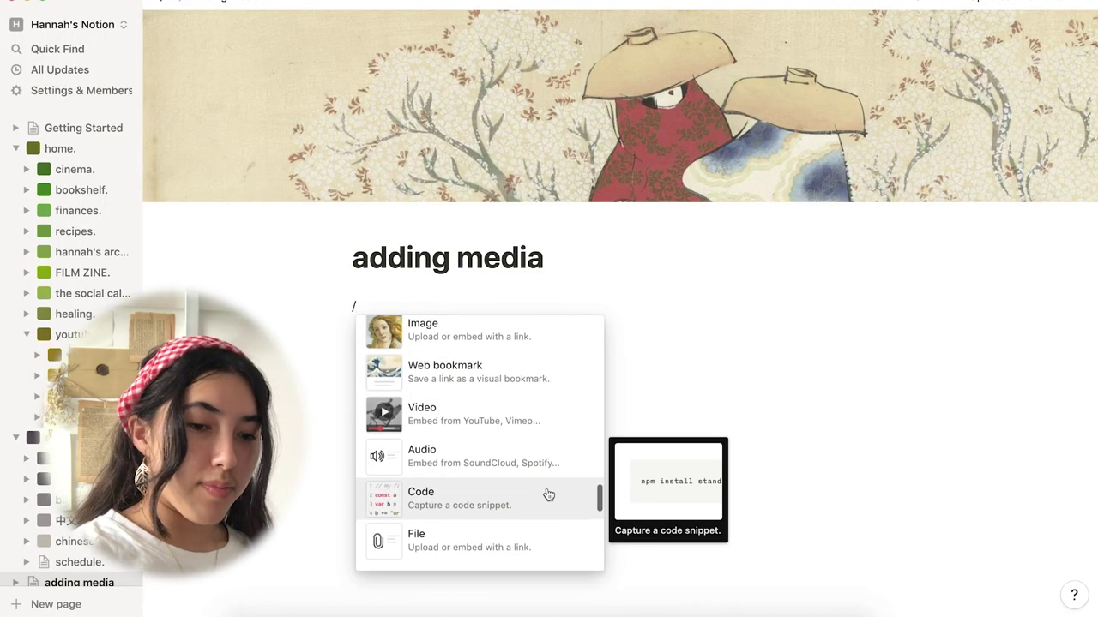
{"action": "left_click", "coordinate": [482, 508]}
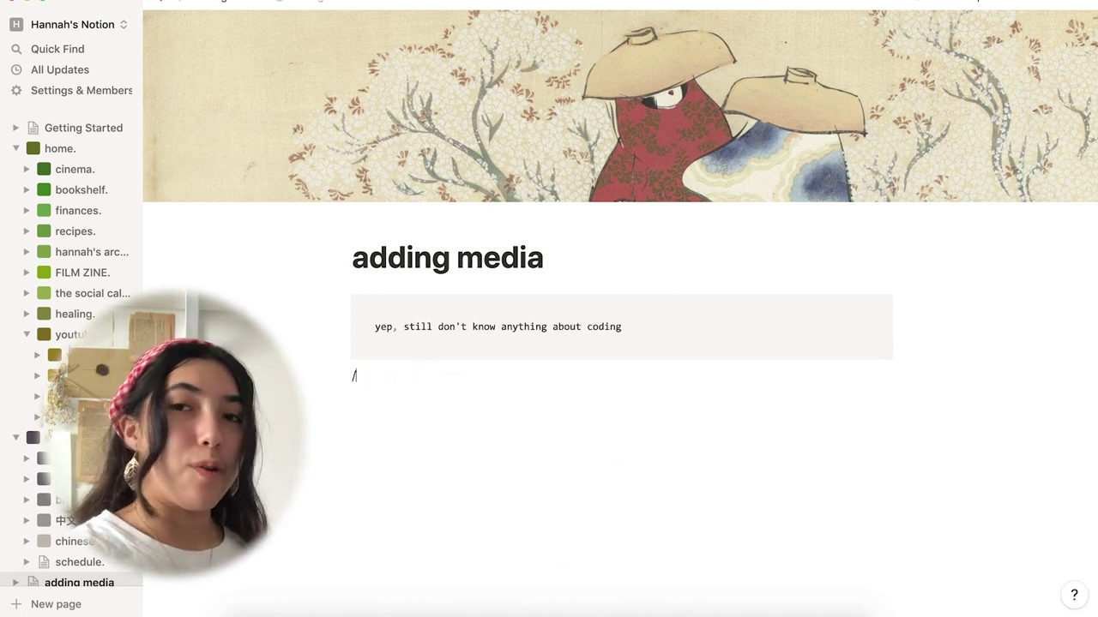
- Try to add another block from the block list below the code block
{"action": "scroll", "coordinate": [525, 323], "scroll_direction": "down", "scroll_amount": 10}
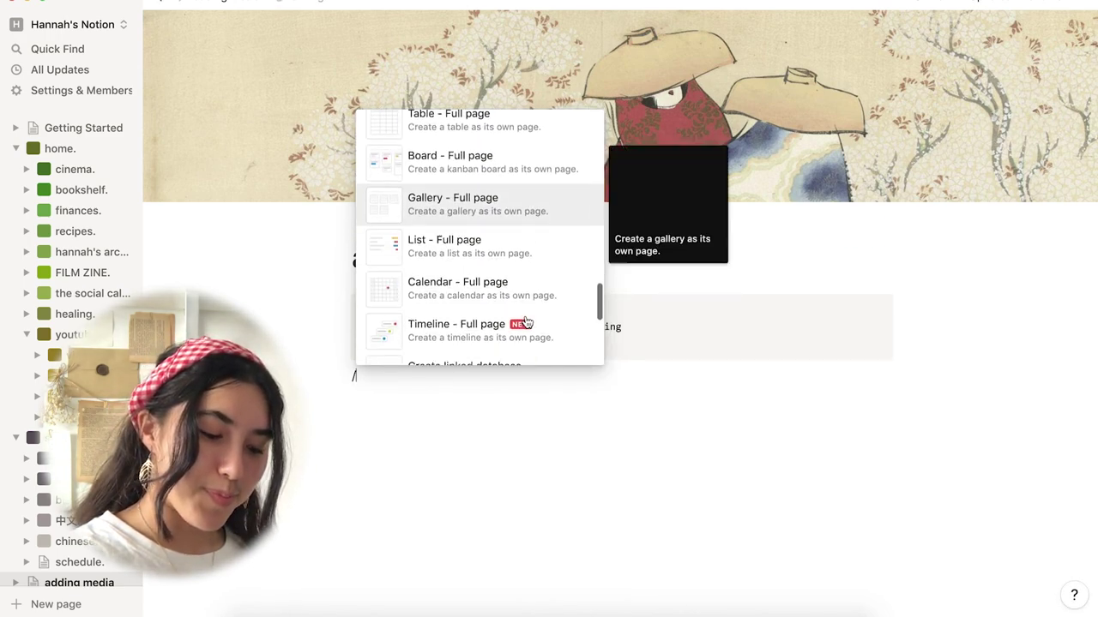
{"action": "scroll", "coordinate": [522, 318], "scroll_direction": "down", "scroll_amount": 5}
{"action": "scroll", "coordinate": [522, 318], "scroll_direction": "up", "scroll_amount": 1}
{"action": "left_click", "coordinate": [492, 245]}
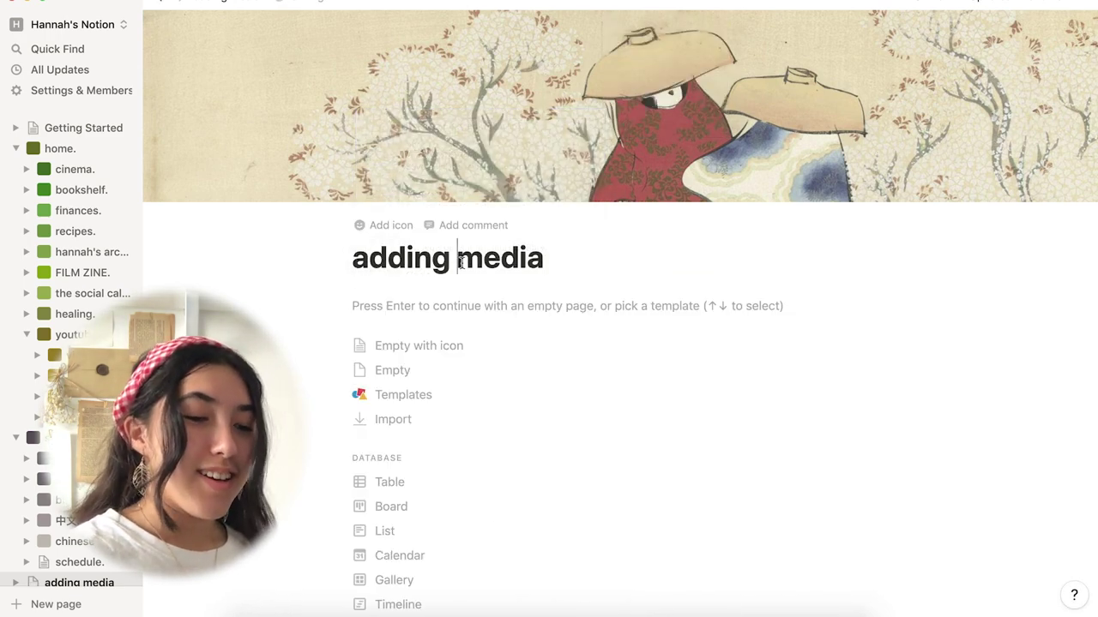
- Change the title of the "adding media" page to "adding embeds"
{"action": "left_click_drag", "start_coordinate": [456, 258], "coordinate": [554, 262]}
{"action": "type", "text": "embeds"}
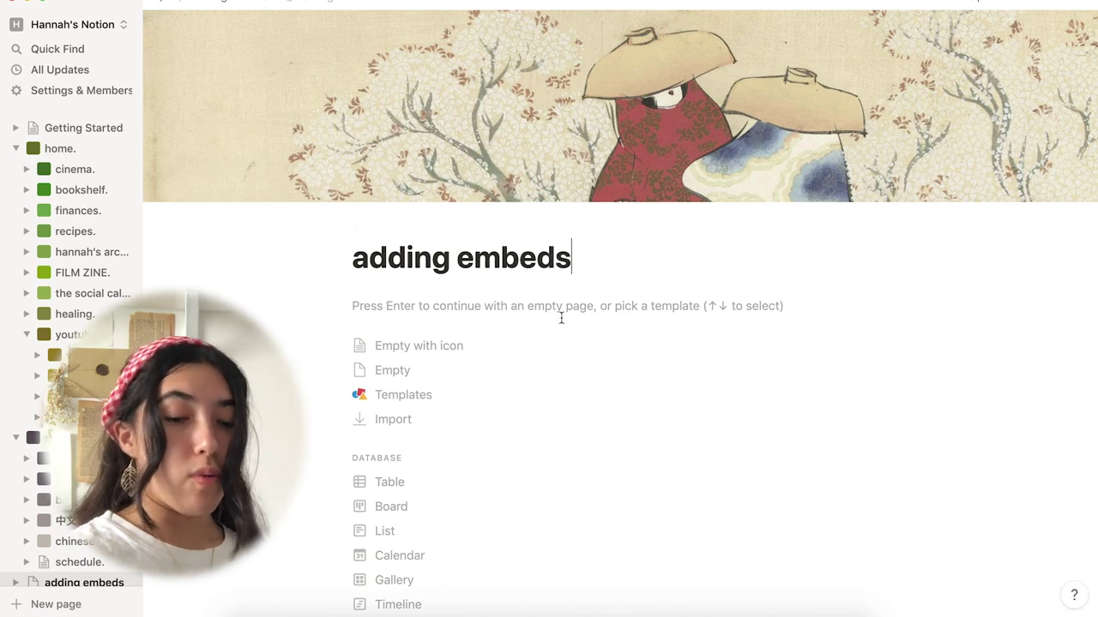
- Start the empty page body under the adding embeds title and look through the available embed and advanced blocks
{"action": "key", "text": "Return"}
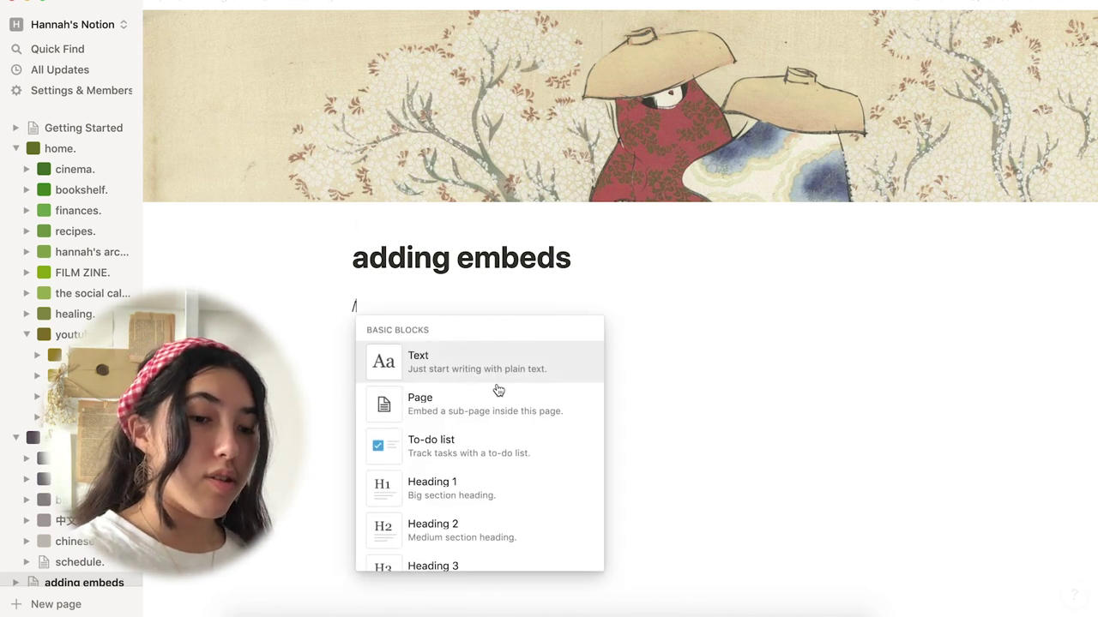
{"action": "scroll", "coordinate": [496, 385], "scroll_direction": "down", "scroll_amount": 10}
{"action": "scroll", "coordinate": [497, 390], "scroll_direction": "down", "scroll_amount": 10}
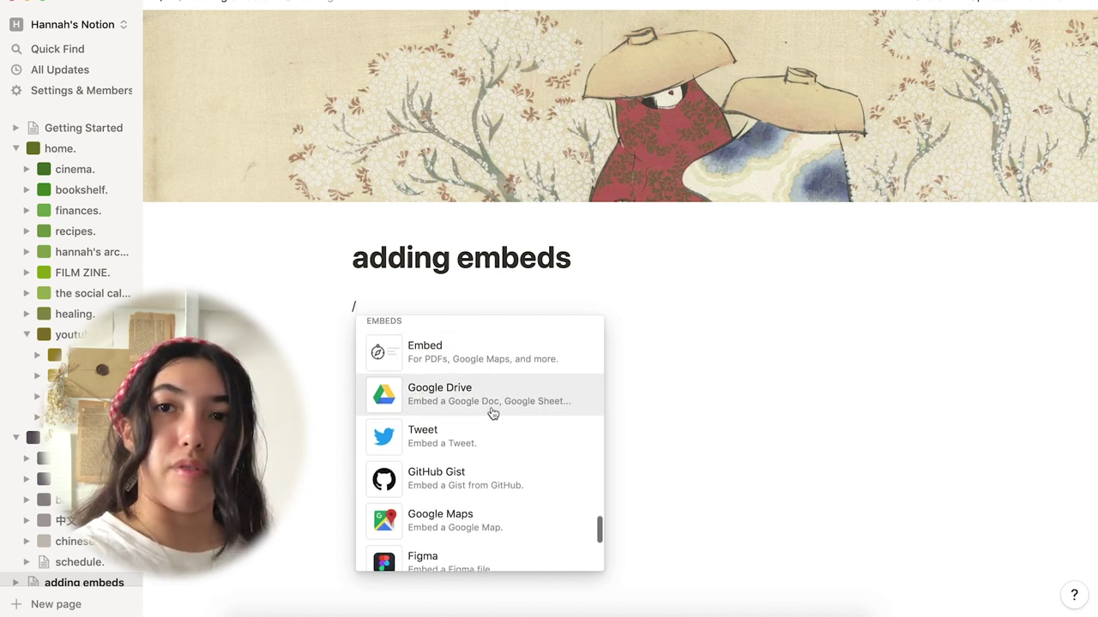
{"action": "scroll", "coordinate": [500, 446], "scroll_direction": "down", "scroll_amount": 3}
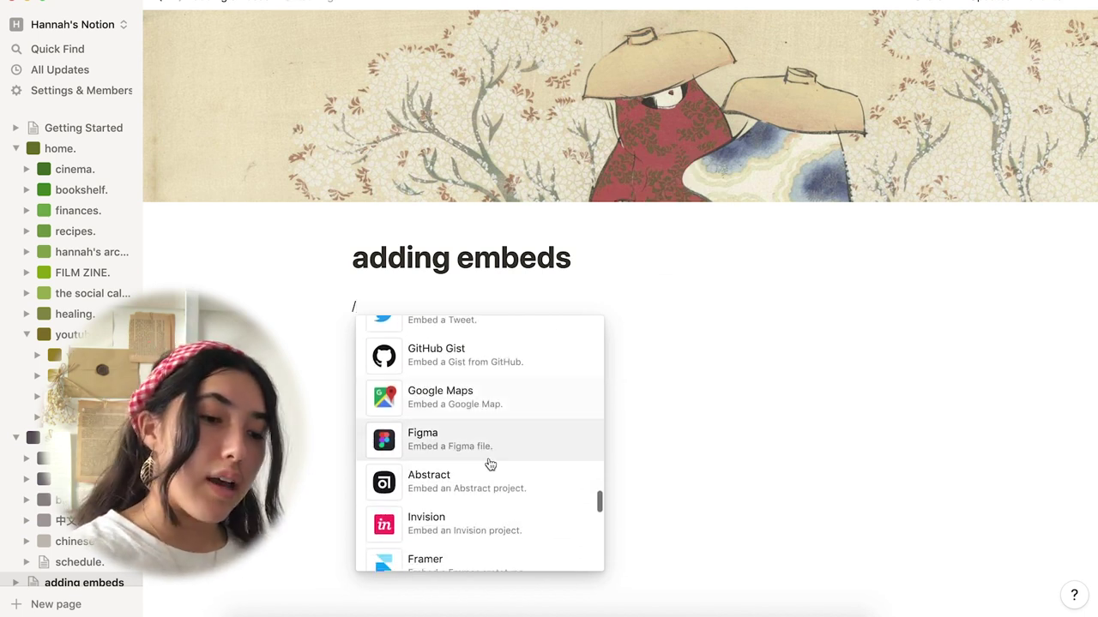
{"action": "scroll", "coordinate": [494, 382], "scroll_direction": "down", "scroll_amount": 5}
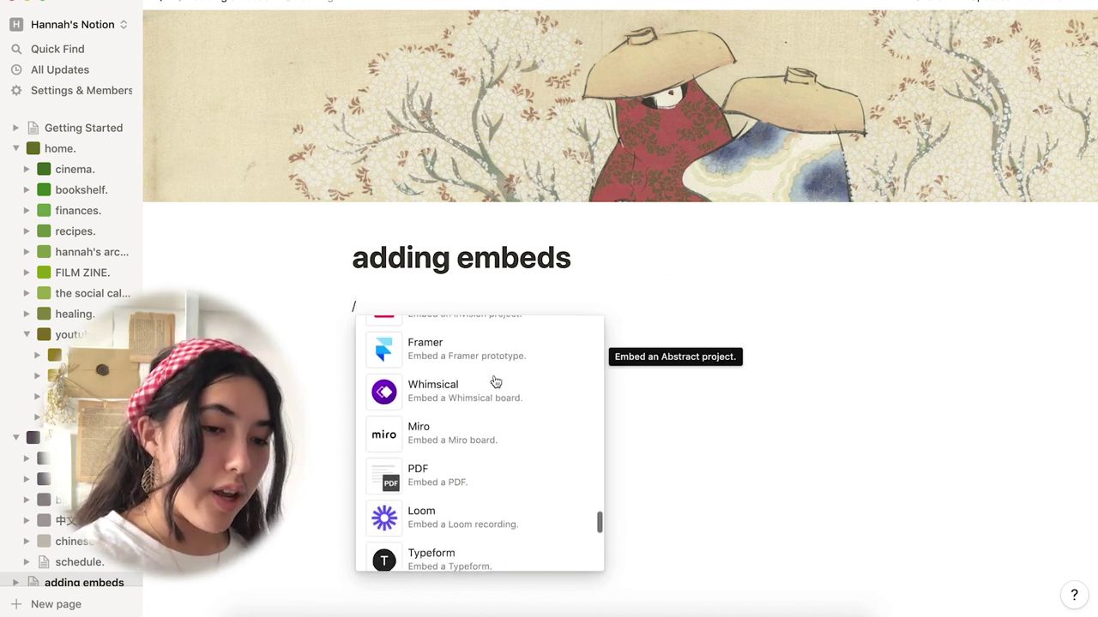
{"action": "scroll", "coordinate": [506, 390], "scroll_direction": "down", "scroll_amount": 5}
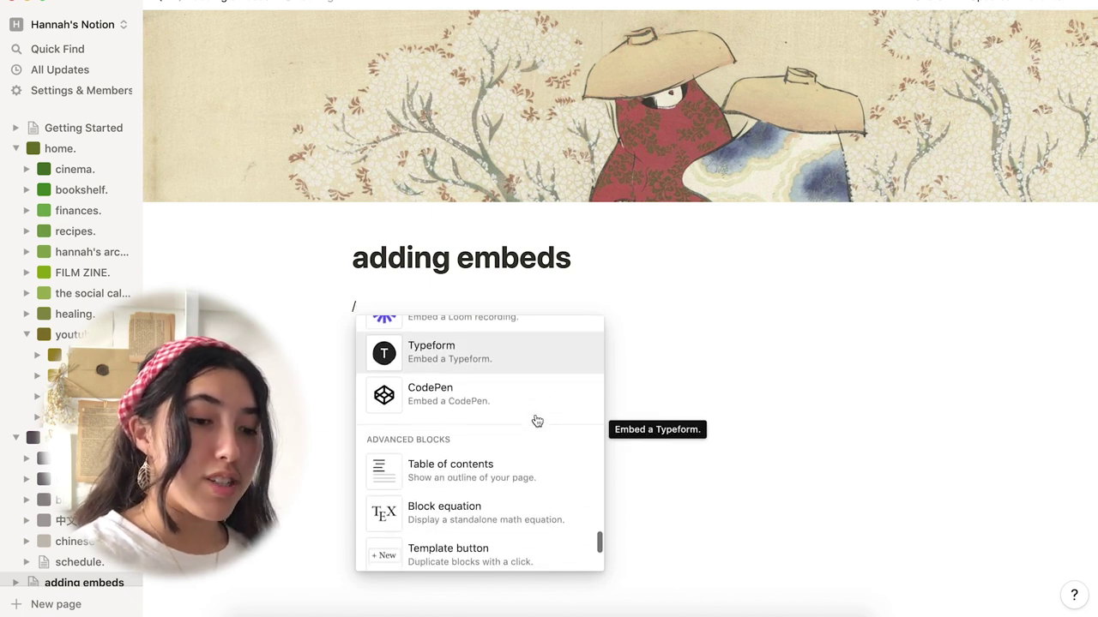
{"action": "scroll", "coordinate": [537, 421], "scroll_direction": "up", "scroll_amount": 5}
{"action": "scroll", "coordinate": [537, 421], "scroll_direction": "down", "scroll_amount": 5}
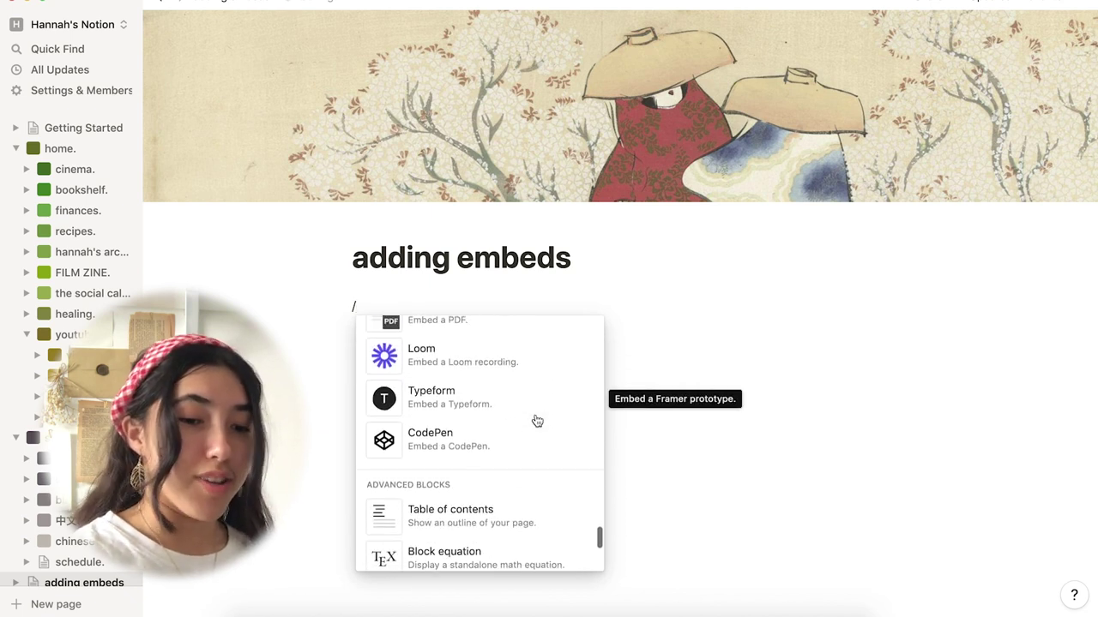
{"action": "scroll", "coordinate": [537, 421], "scroll_direction": "down", "scroll_amount": 4}
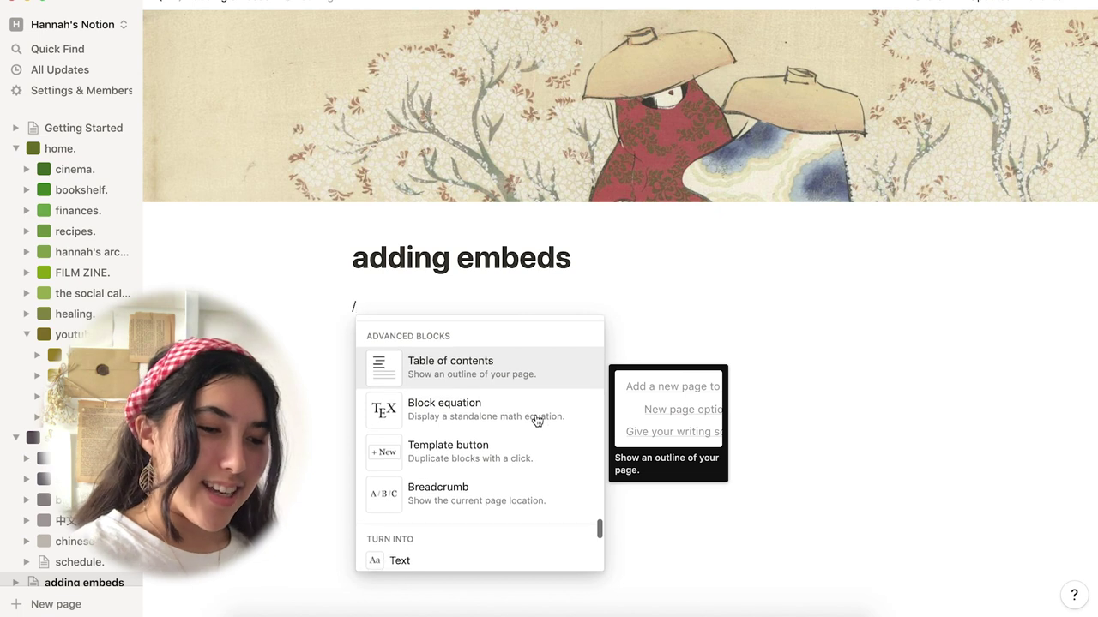
{"action": "scroll", "coordinate": [536, 421], "scroll_direction": "down", "scroll_amount": 1}
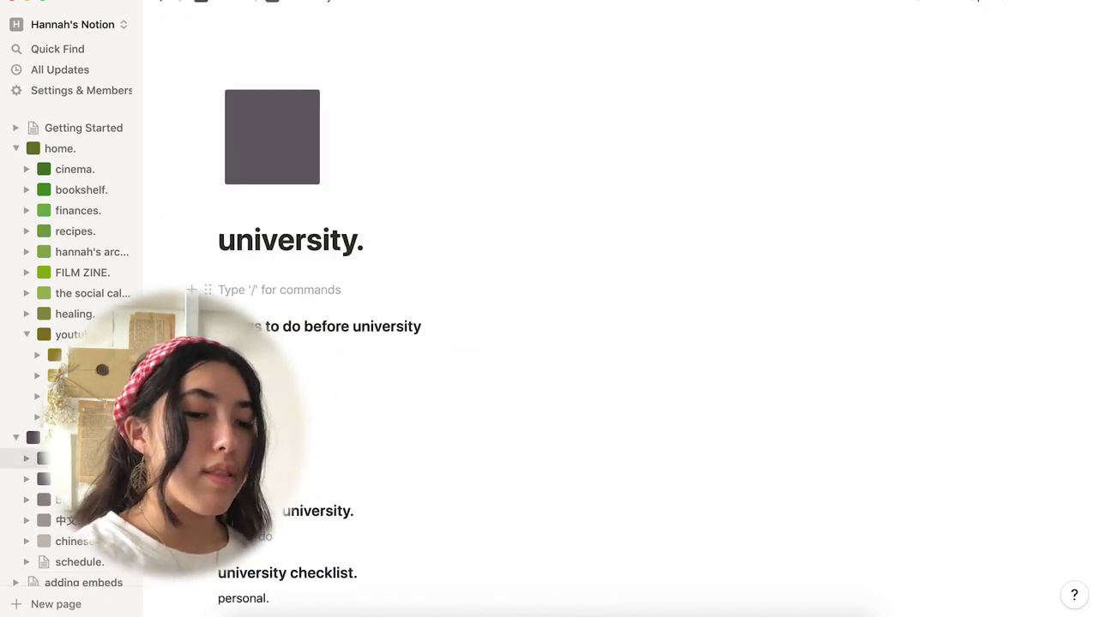
- Try to insert a Breadcrumb block on the university page
{"action": "type", "text": "/"}
{"action": "scroll", "coordinate": [313, 438], "scroll_direction": "down", "scroll_amount": 10}
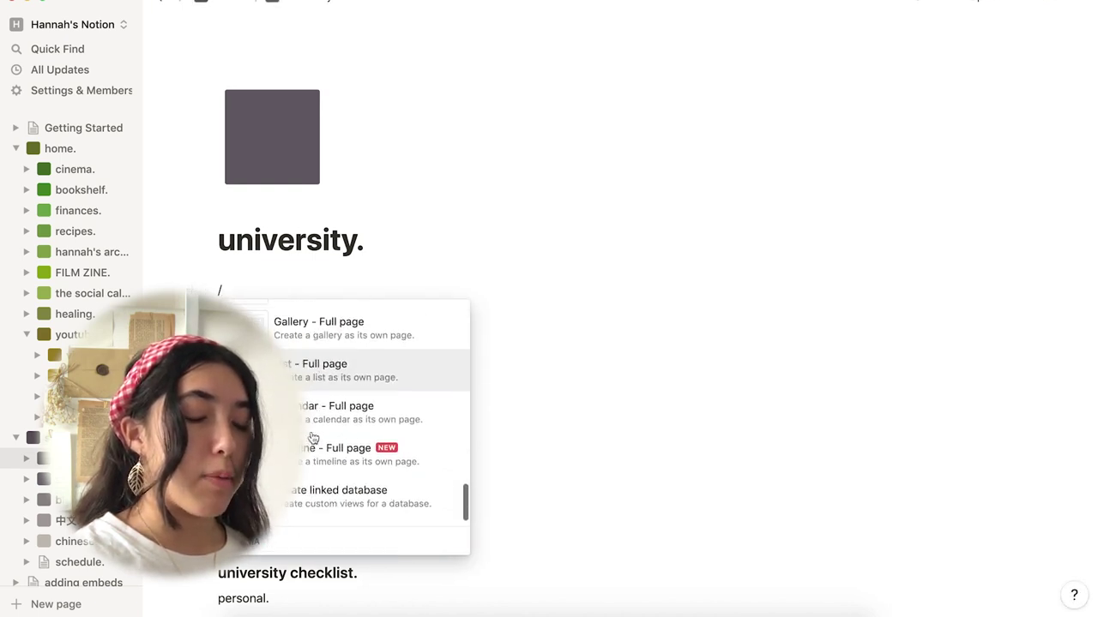
{"action": "scroll", "coordinate": [313, 438], "scroll_direction": "down", "scroll_amount": 15}
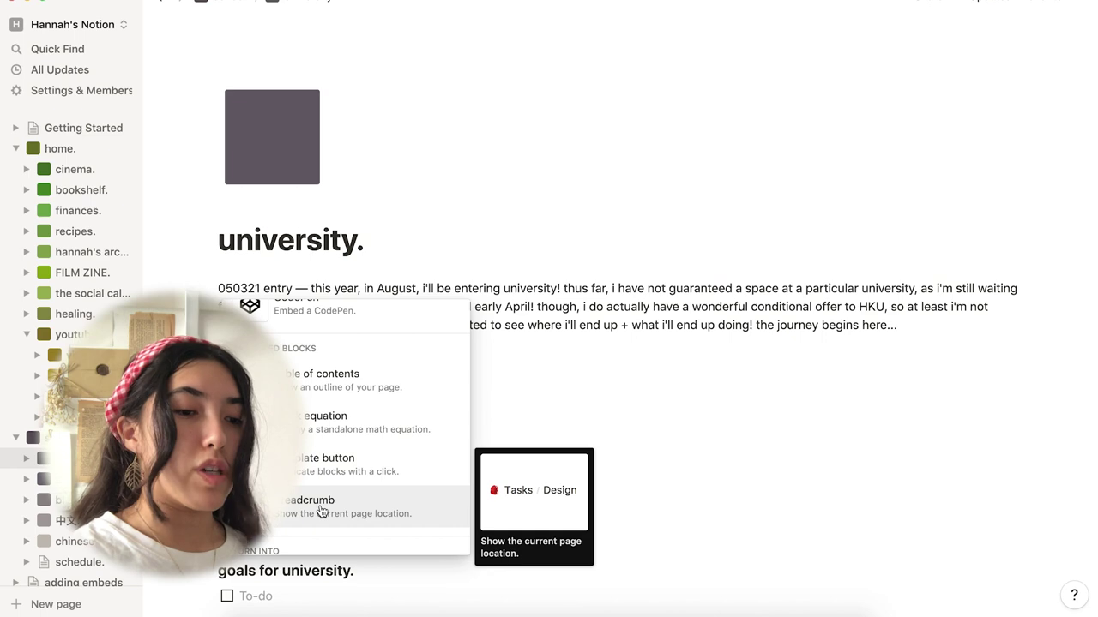
{"action": "left_click", "coordinate": [321, 512]}
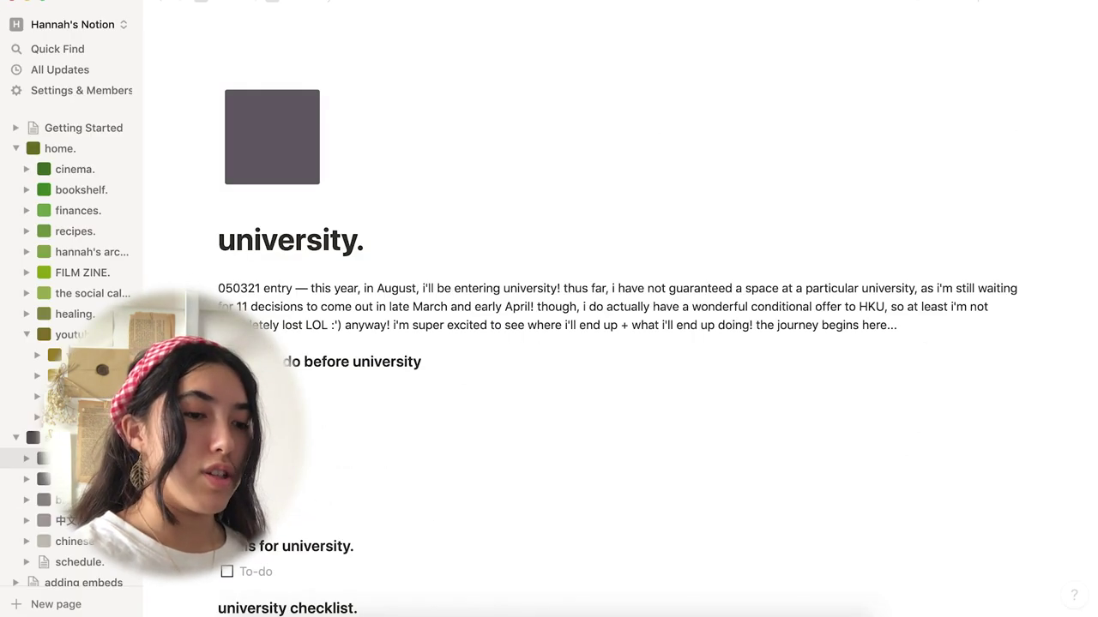
- Open the adding embeds page and retitle it "collage"
{"action": "left_click", "coordinate": [86, 582]}
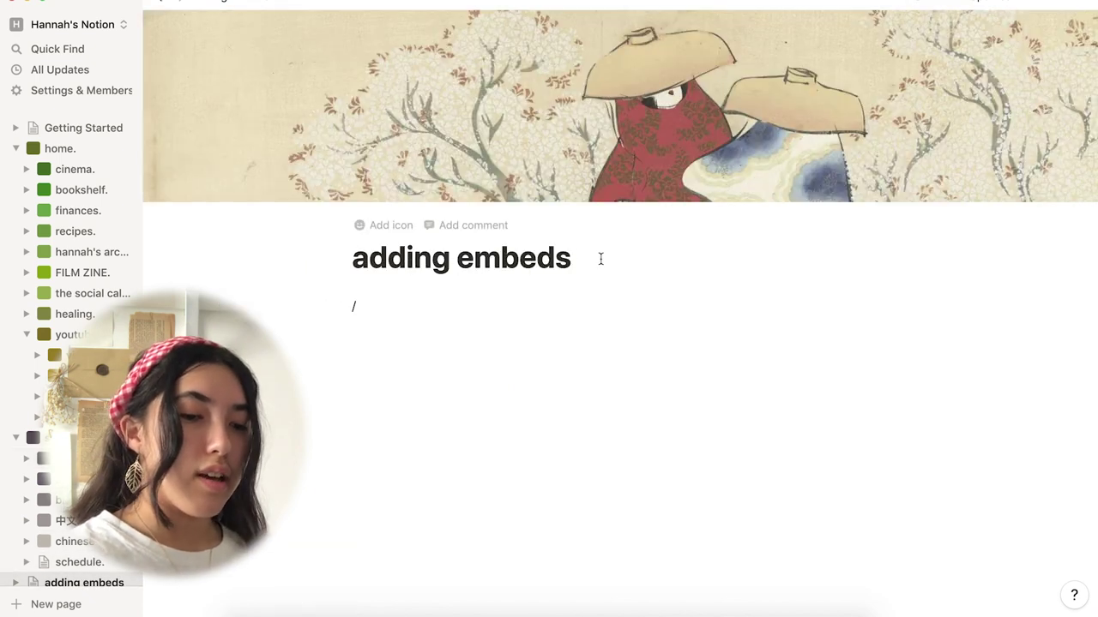
{"action": "left_click_drag", "start_coordinate": [600, 259], "coordinate": [415, 262]}
{"action": "type", "text": "collage"}
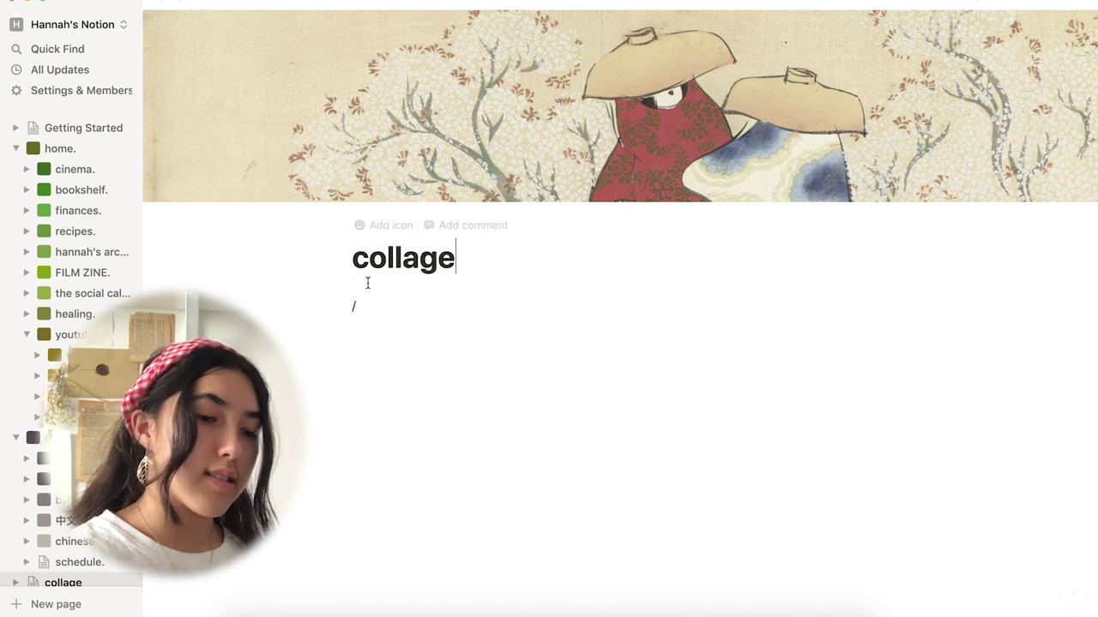
- Look through the block list in the collage page's body, including the embeds, turn-into options and block actions
{"action": "left_click", "coordinate": [375, 315]}
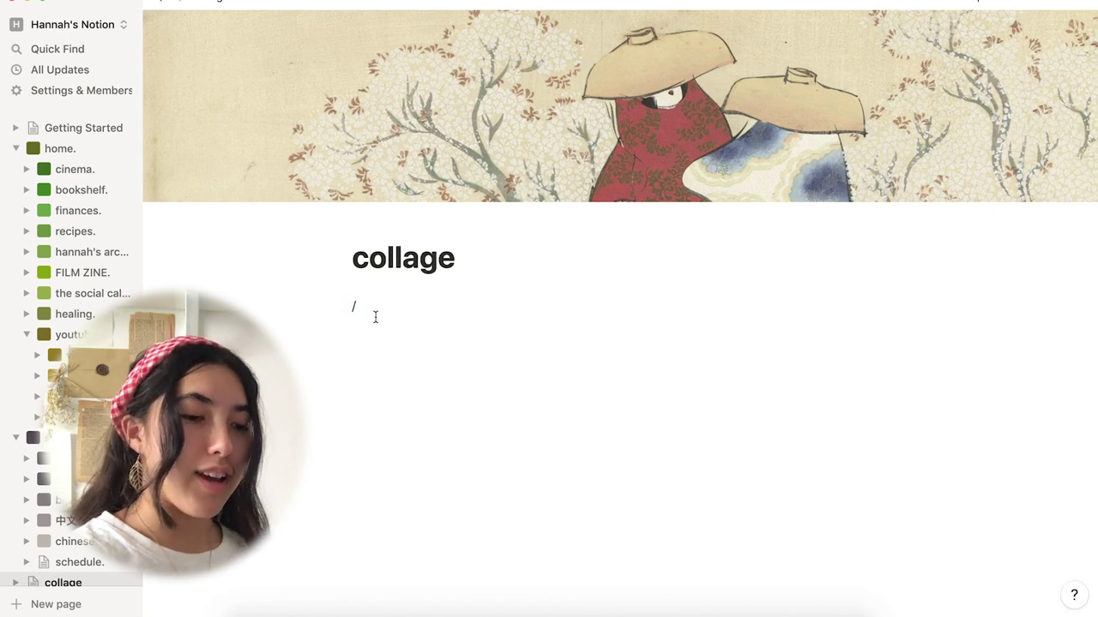
{"action": "type", "text": "/"}
{"action": "scroll", "coordinate": [419, 371], "scroll_direction": "down", "scroll_amount": 15}
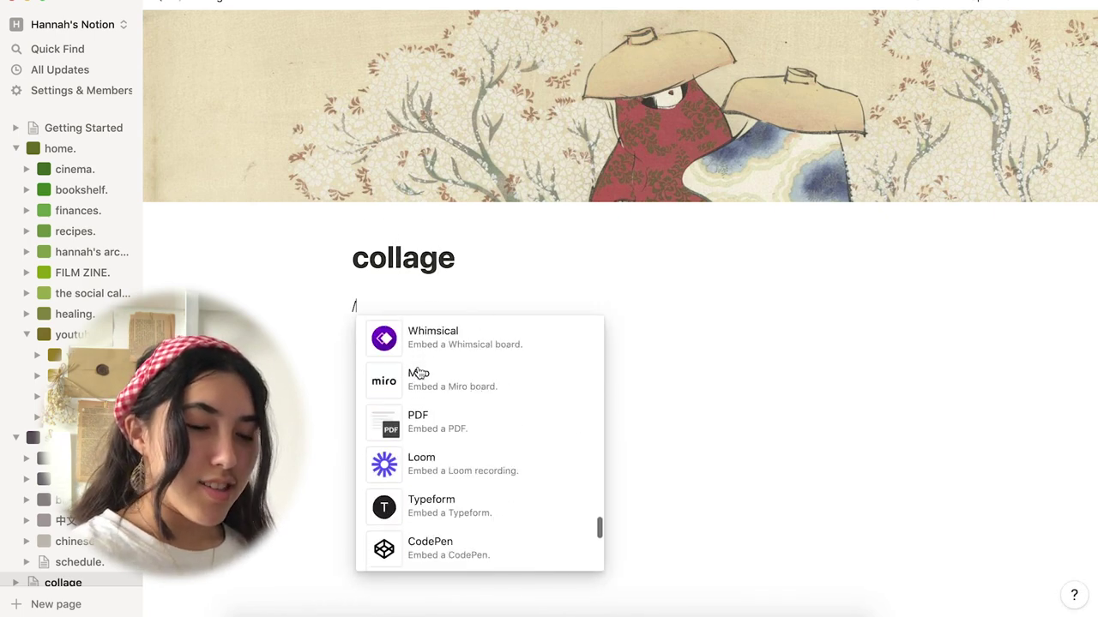
{"action": "scroll", "coordinate": [420, 371], "scroll_direction": "down", "scroll_amount": 10}
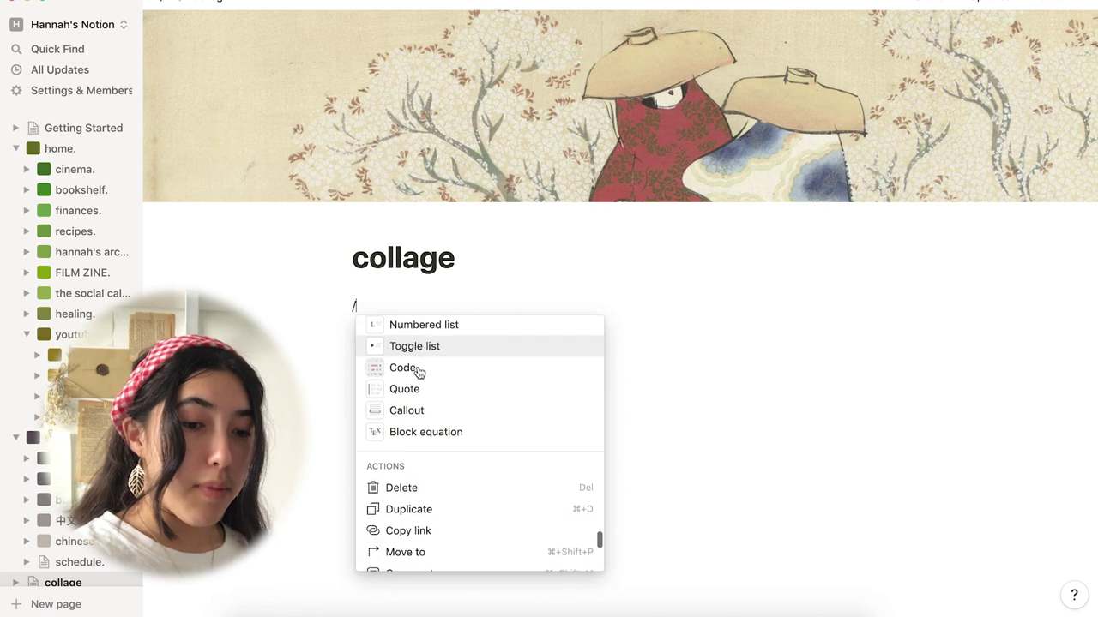
{"action": "scroll", "coordinate": [417, 455], "scroll_direction": "down", "scroll_amount": 1}
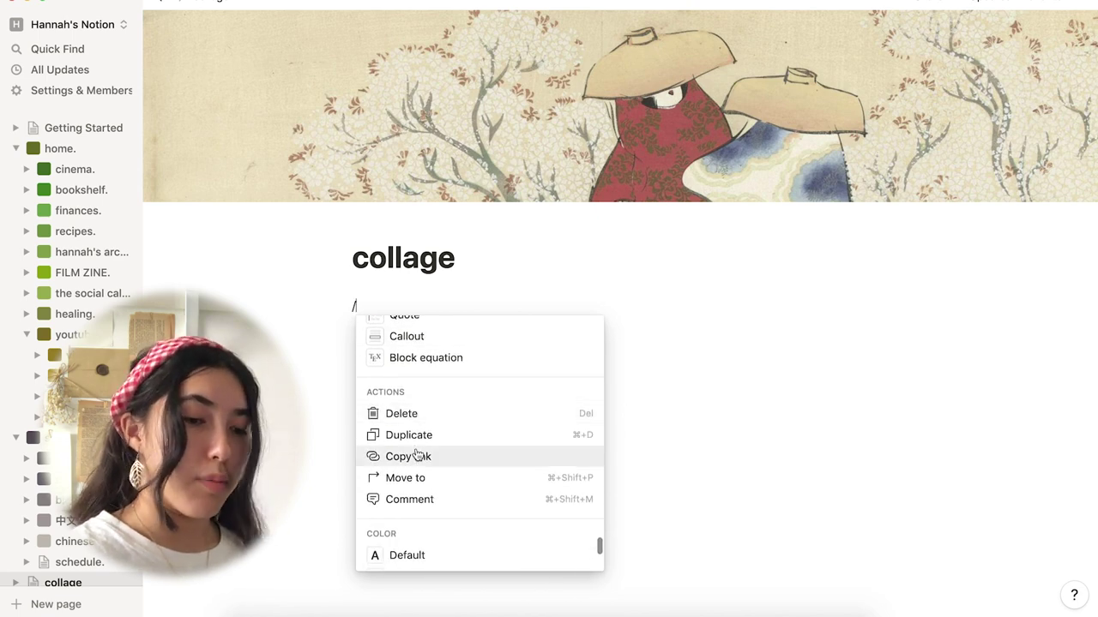
{"action": "scroll", "coordinate": [418, 454], "scroll_direction": "up", "scroll_amount": 3}
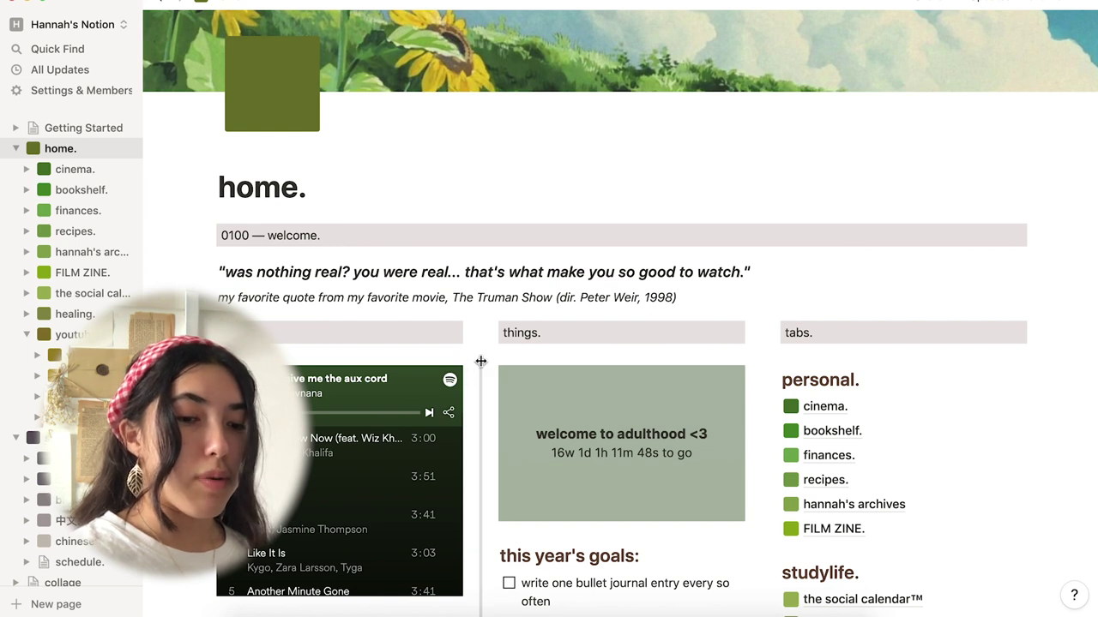
- Examine the home page's column layout, highlighting the "this year's goals" heading and checklist
{"action": "left_click_drag", "start_coordinate": [480, 360], "coordinate": [581, 405]}
{"action": "scroll", "coordinate": [580, 405], "scroll_direction": "down", "scroll_amount": 10}
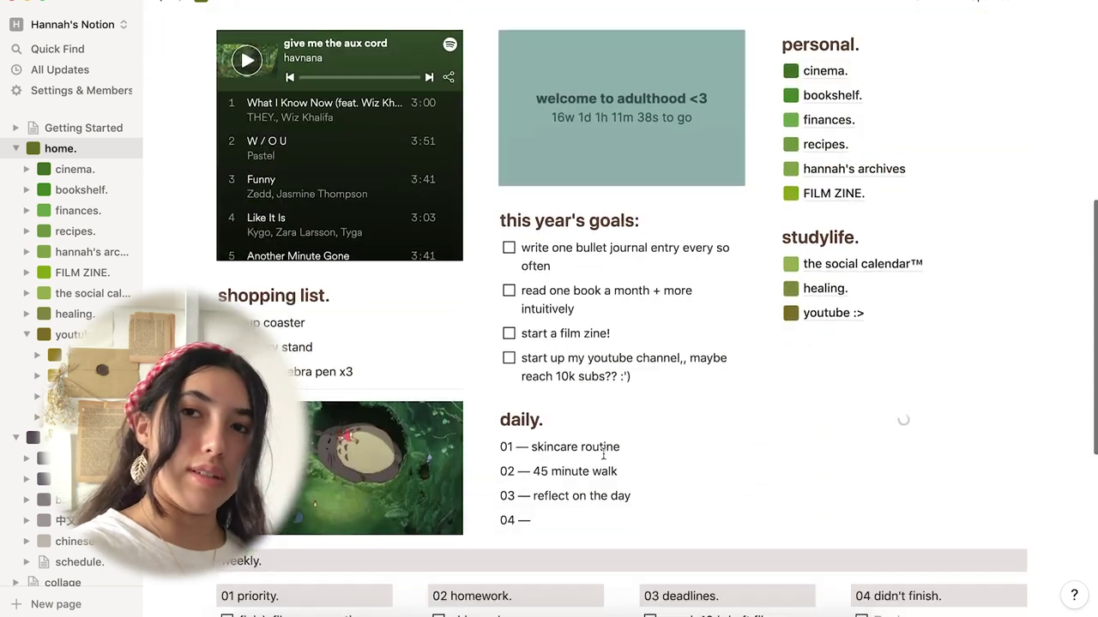
{"action": "left_click_drag", "start_coordinate": [506, 106], "coordinate": [588, 276]}
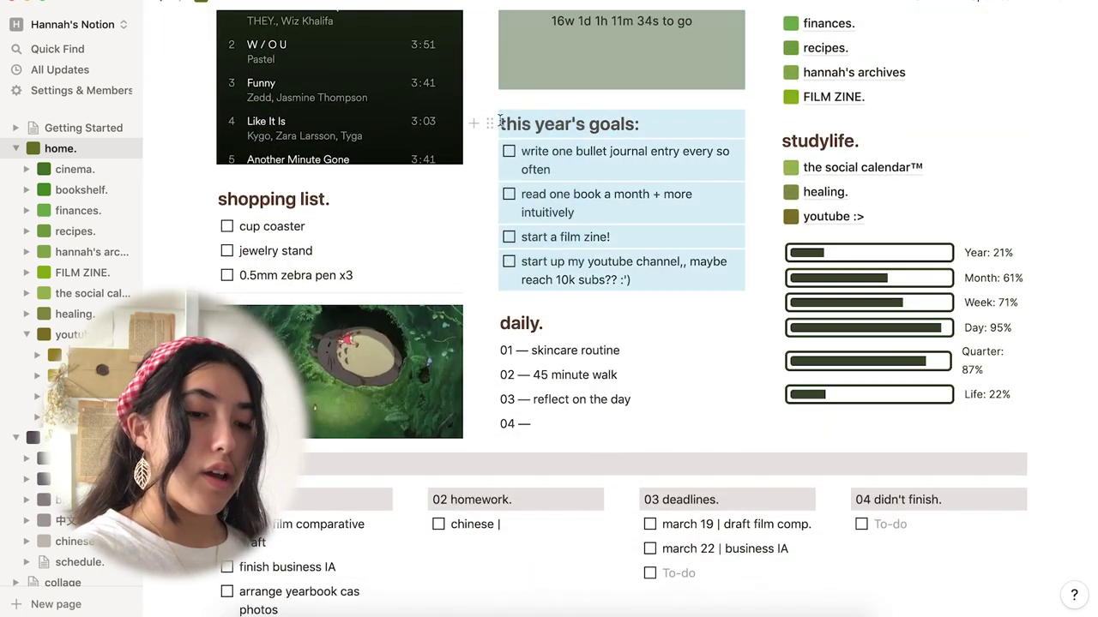
{"action": "left_click_drag", "start_coordinate": [580, 124], "coordinate": [500, 114]}
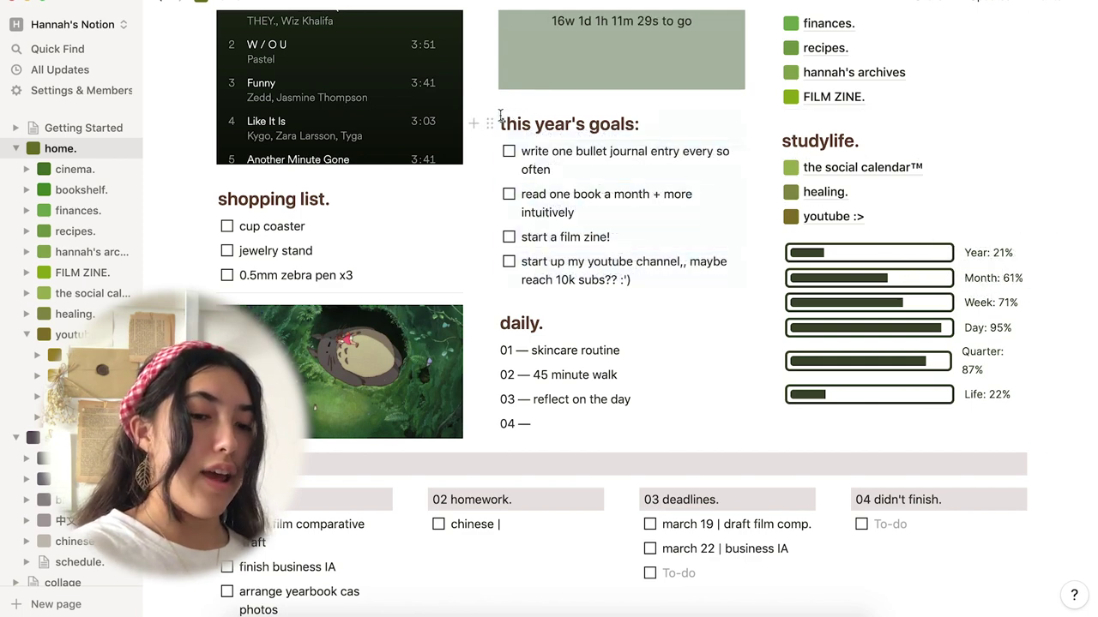
{"action": "left_click", "coordinate": [650, 318]}
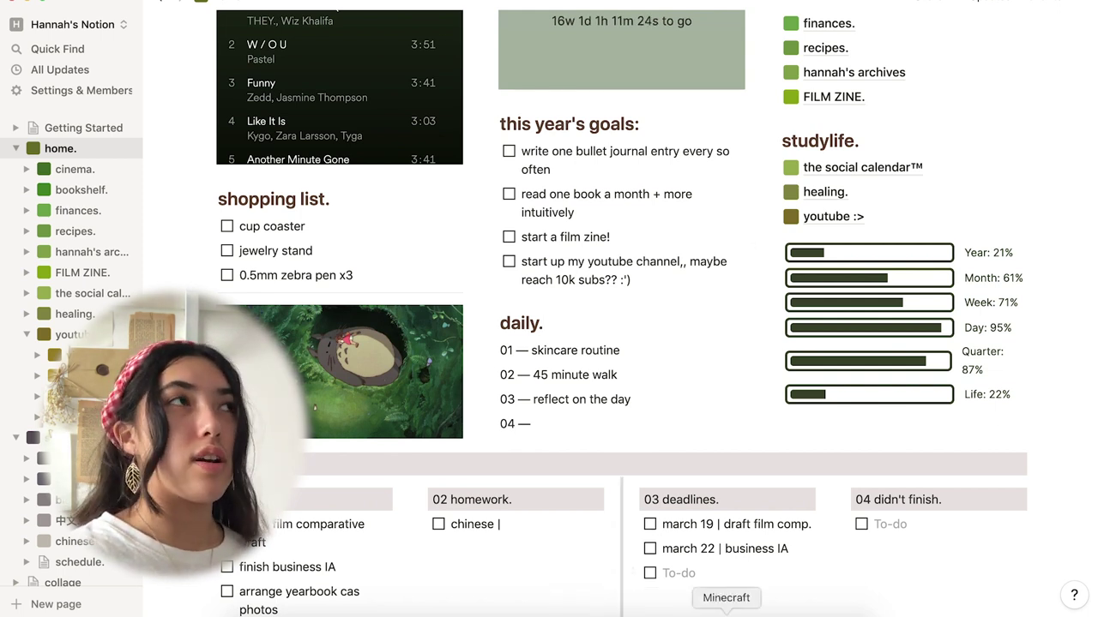
- Create a new page titled "templates!"
{"action": "key", "text": "super+n"}
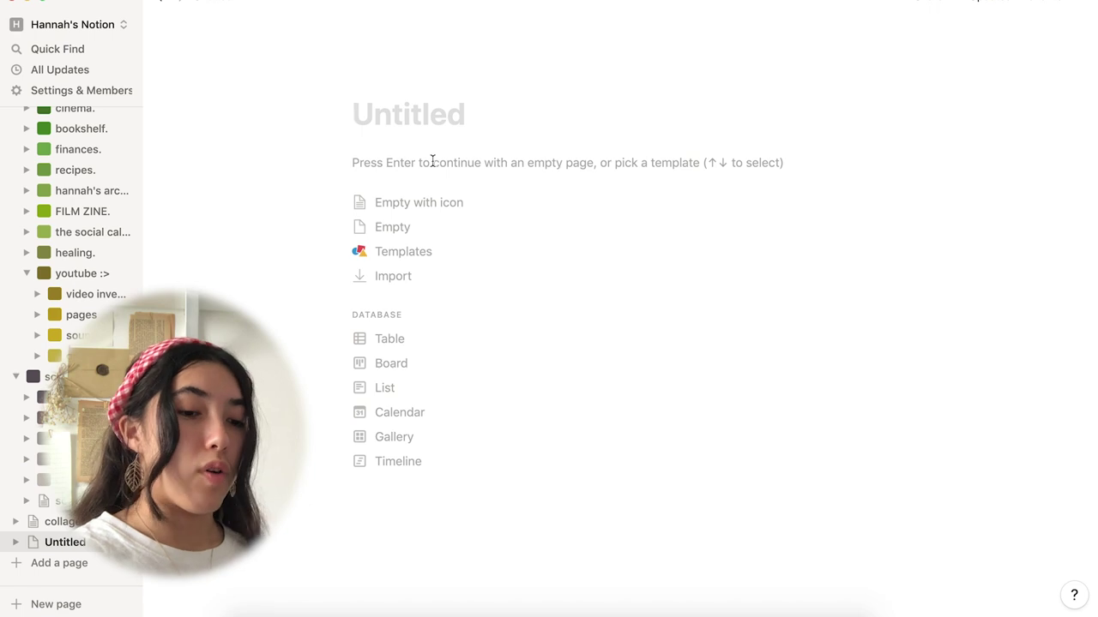
{"action": "type", "text": "templates!"}
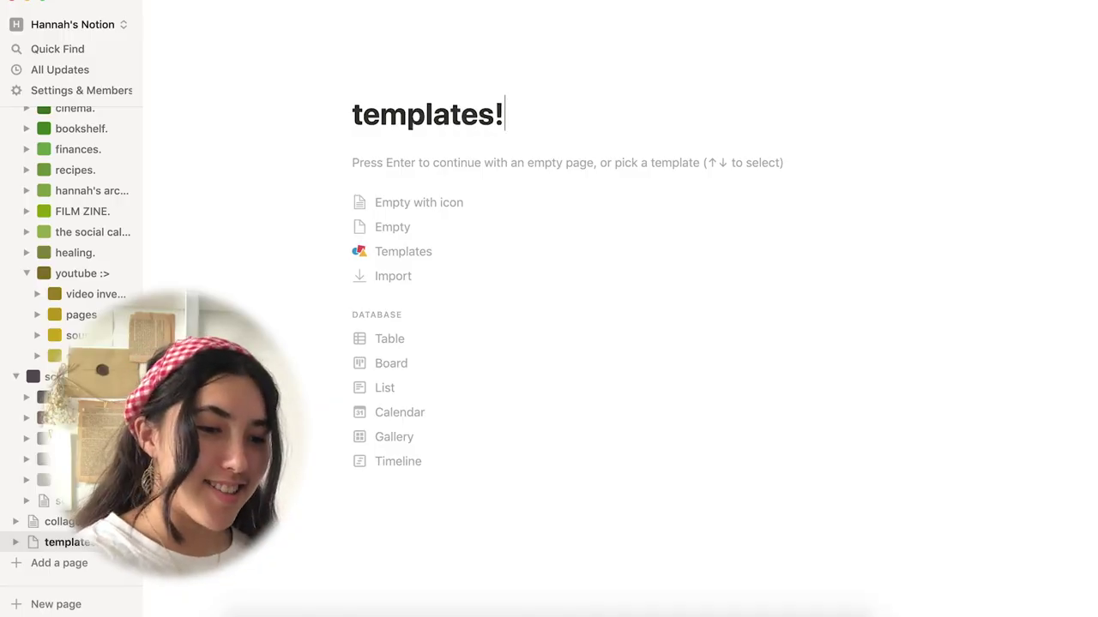
- Look through the Design, Education, Engineering and Human resources categories in the template gallery from the new page, and close it
{"action": "key", "text": "Up"}
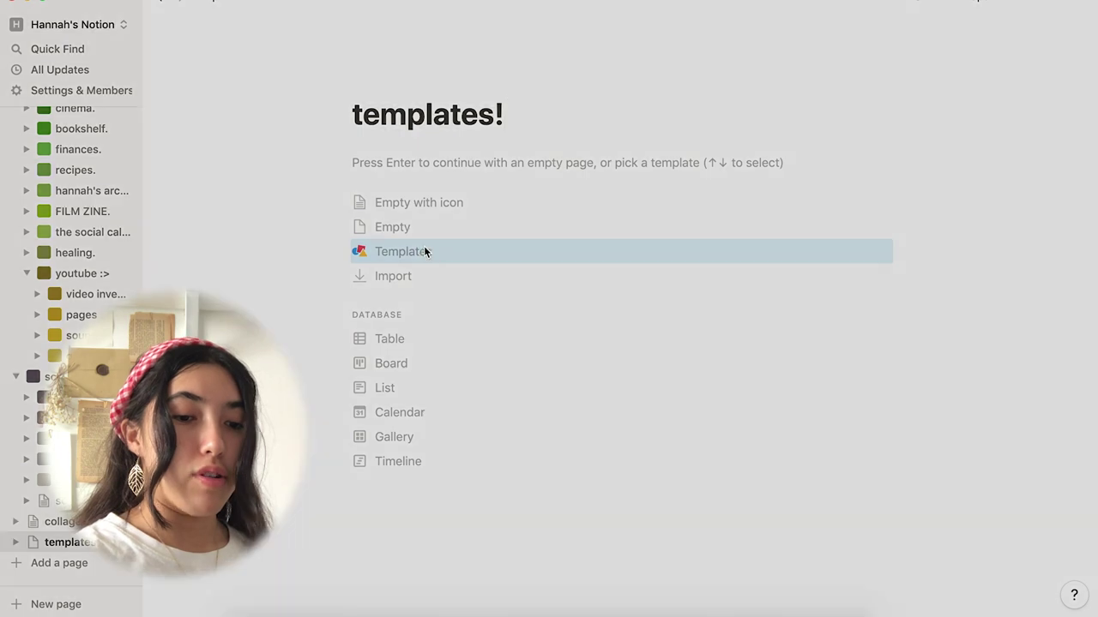
{"action": "left_click", "coordinate": [424, 249]}
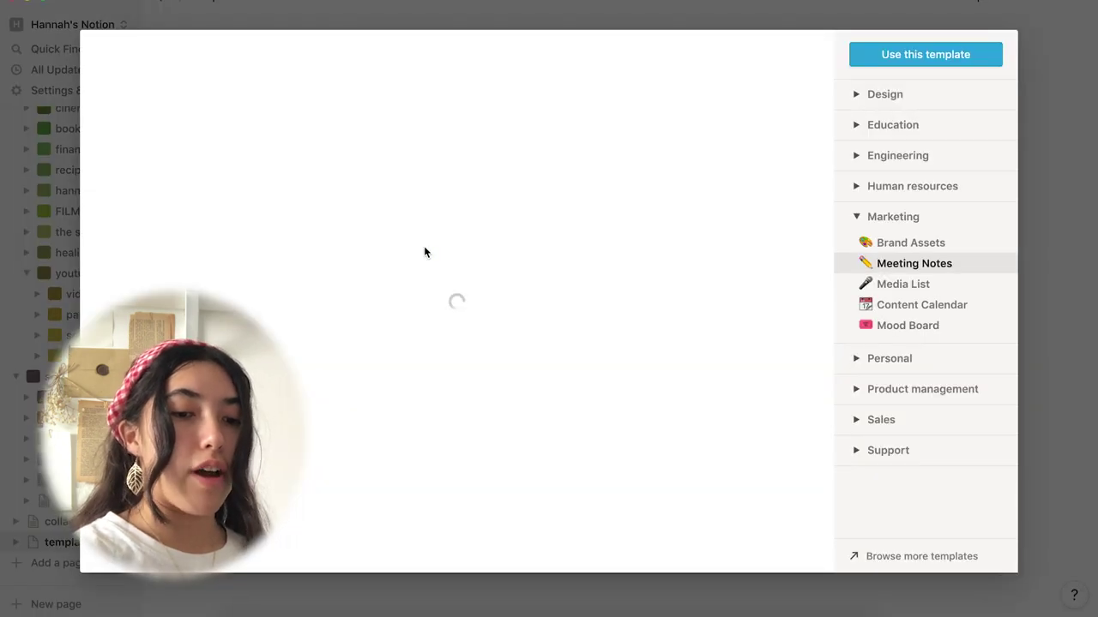
{"action": "left_click", "coordinate": [860, 101]}
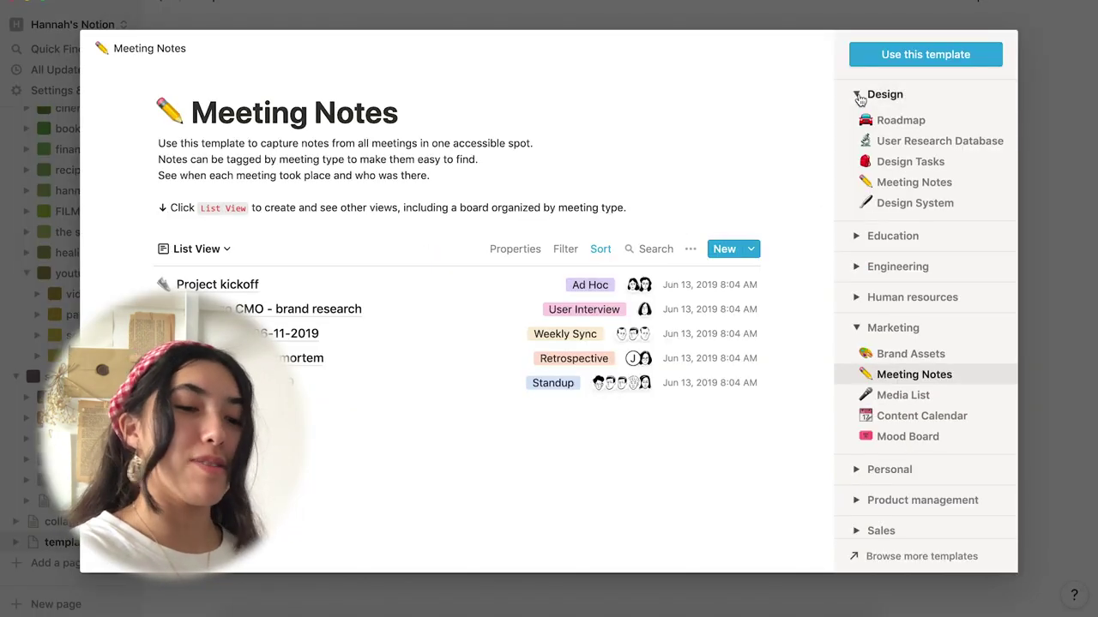
{"action": "left_click", "coordinate": [858, 236]}
{"action": "scroll", "coordinate": [857, 238], "scroll_direction": "down", "scroll_amount": 3}
{"action": "scroll", "coordinate": [858, 248], "scroll_direction": "down", "scroll_amount": 3}
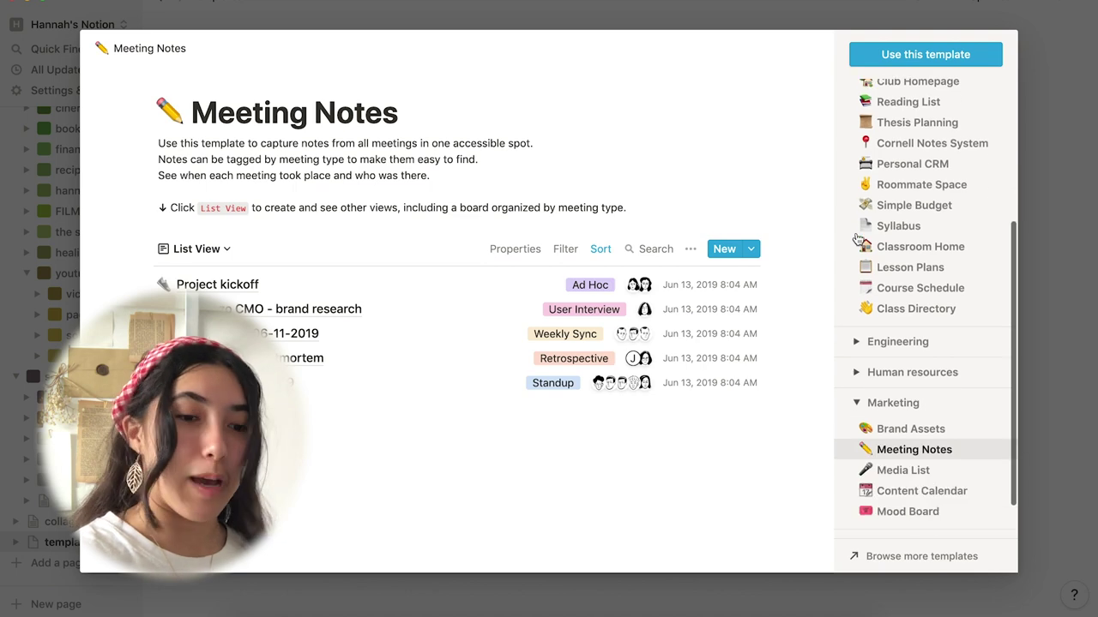
{"action": "left_click", "coordinate": [861, 341]}
{"action": "scroll", "coordinate": [860, 343], "scroll_direction": "down", "scroll_amount": 3}
{"action": "left_click", "coordinate": [858, 361]}
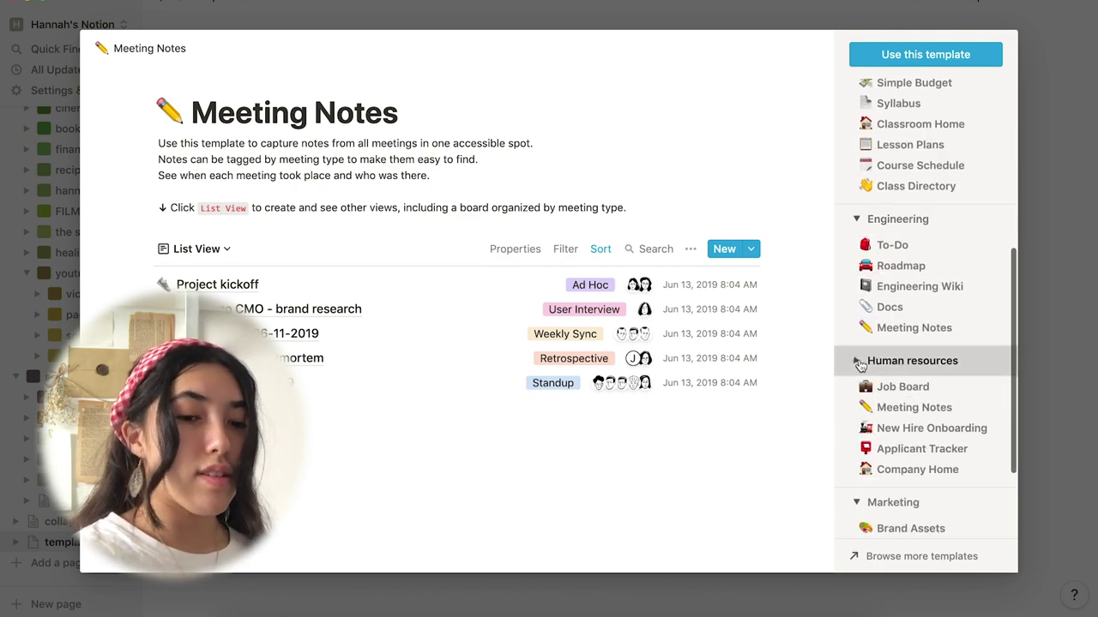
{"action": "scroll", "coordinate": [862, 352], "scroll_direction": "down", "scroll_amount": 3}
{"action": "scroll", "coordinate": [875, 354], "scroll_direction": "up", "scroll_amount": 10}
{"action": "left_click", "coordinate": [1043, 233]}
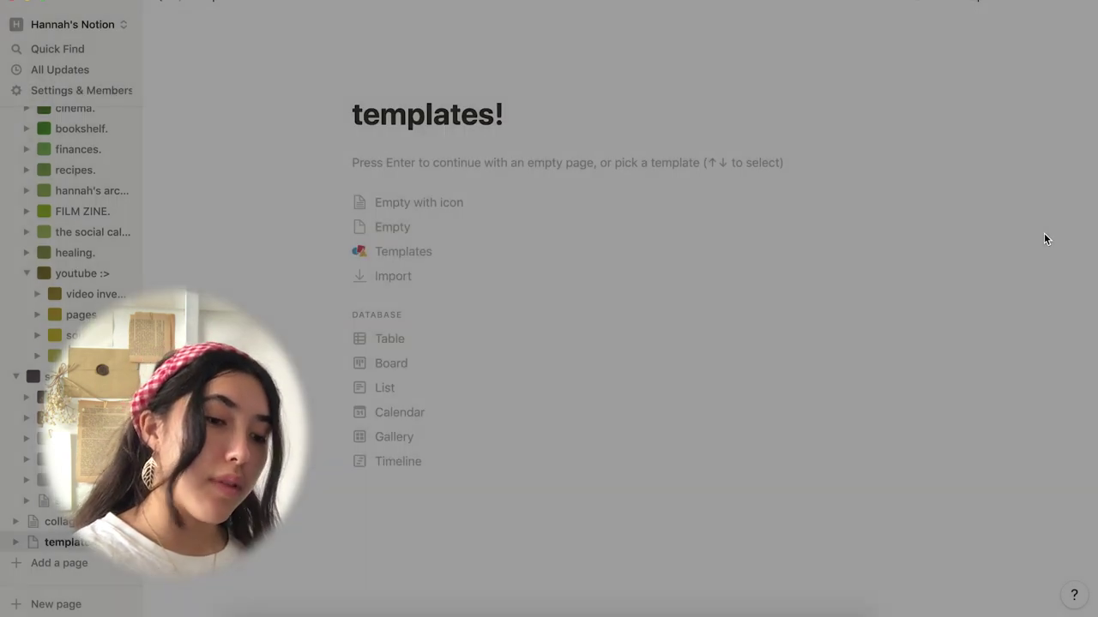
- Look through the Design, Education, Engineering, Personal and Human resources categories in the workspace's template gallery
{"action": "scroll", "coordinate": [74, 531], "scroll_direction": "down", "scroll_amount": 2}
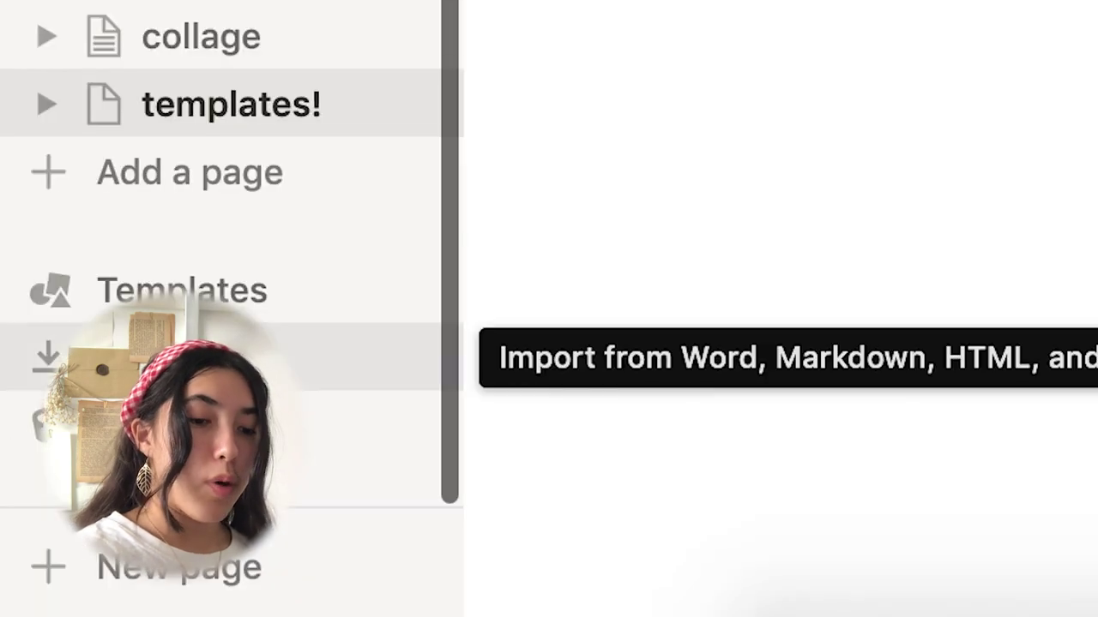
{"action": "left_click", "coordinate": [45, 522]}
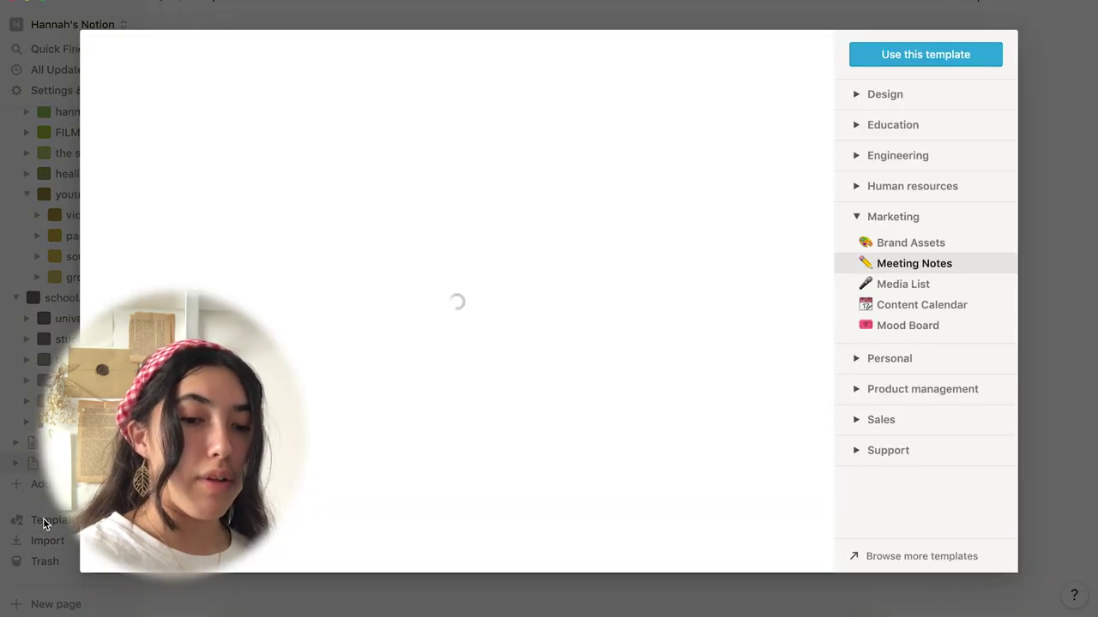
{"action": "left_click", "coordinate": [856, 103]}
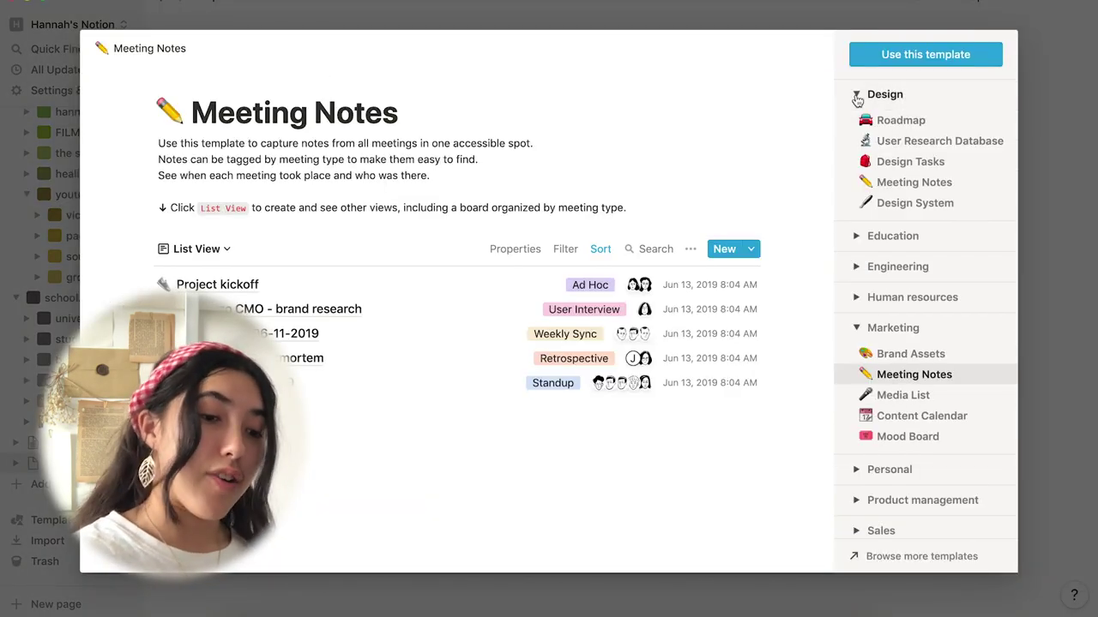
{"action": "left_click", "coordinate": [905, 235]}
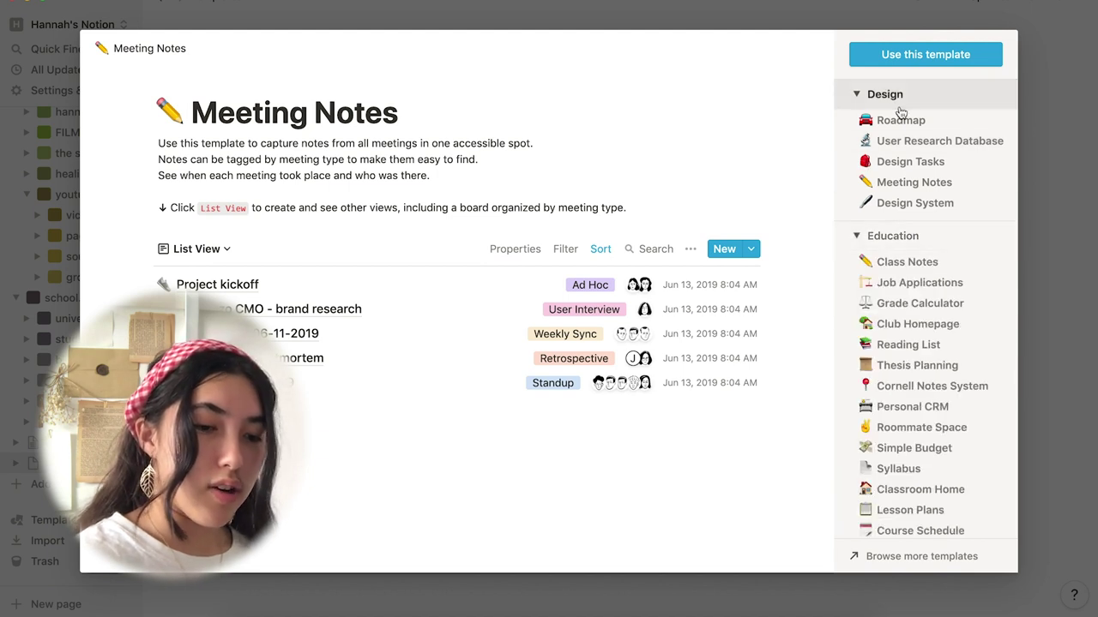
{"action": "scroll", "coordinate": [914, 343], "scroll_direction": "down", "scroll_amount": 5}
{"action": "left_click", "coordinate": [858, 335]}
{"action": "scroll", "coordinate": [858, 386], "scroll_direction": "down", "scroll_amount": 5}
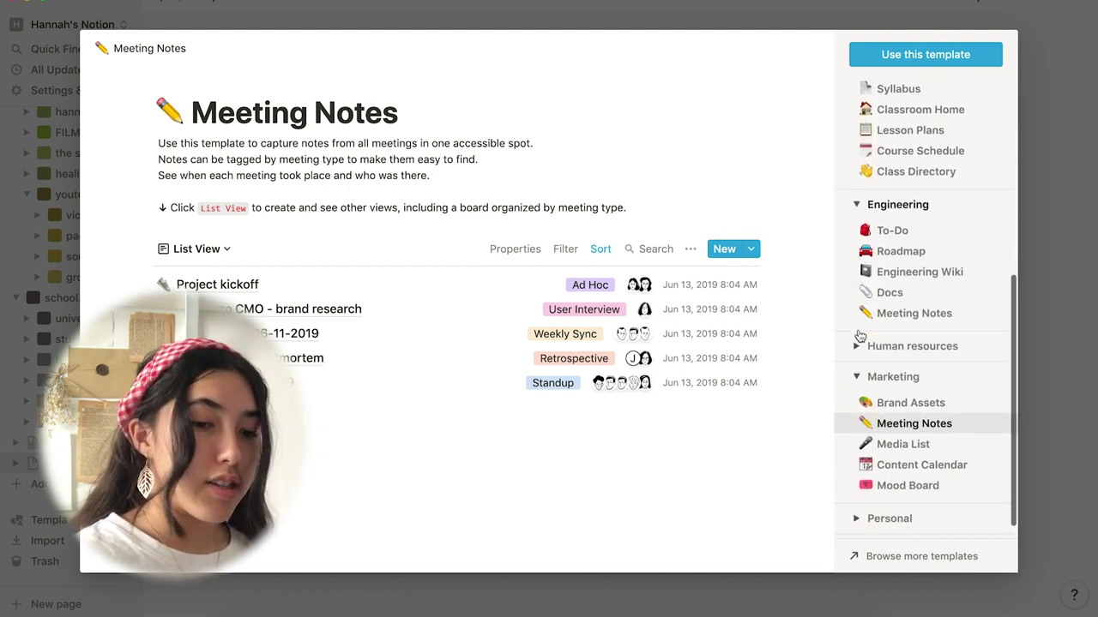
{"action": "left_click", "coordinate": [856, 442]}
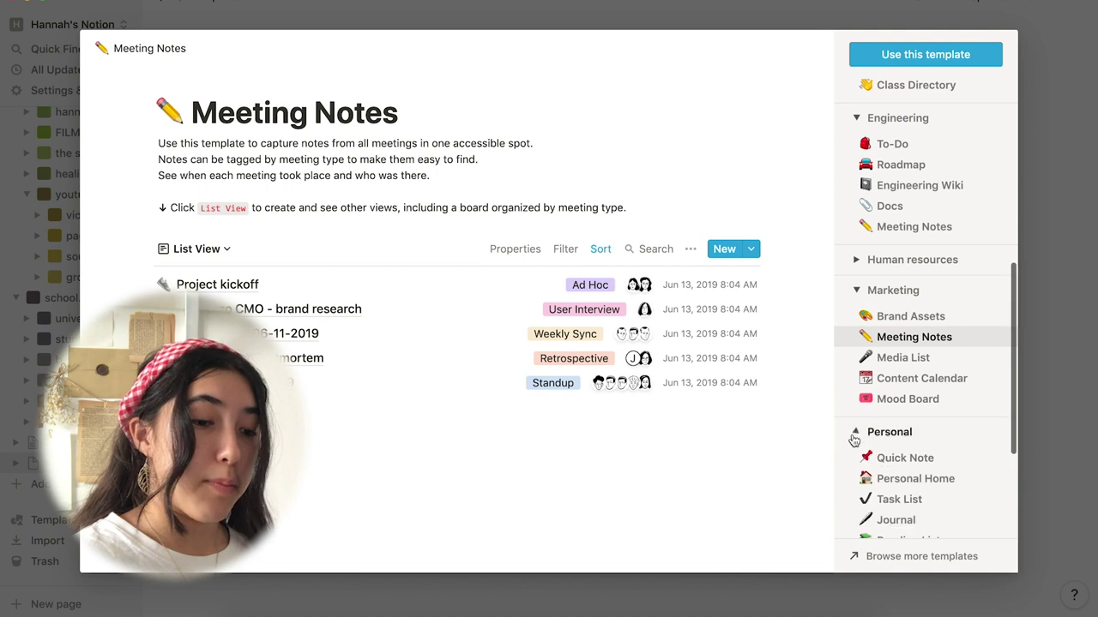
{"action": "scroll", "coordinate": [855, 440], "scroll_direction": "down", "scroll_amount": 5}
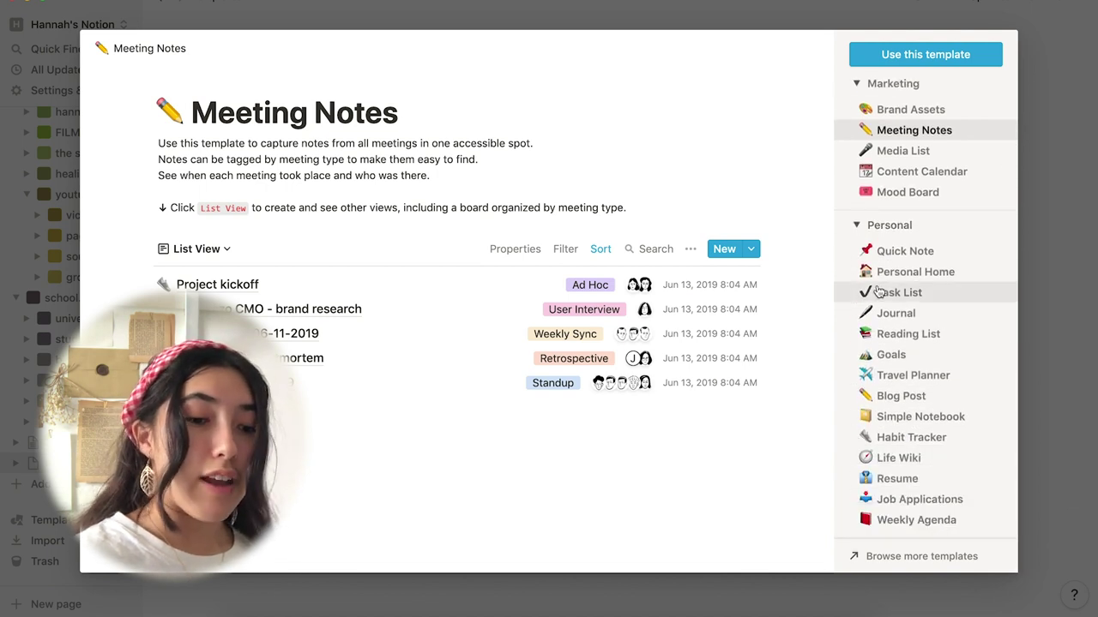
{"action": "left_click", "coordinate": [856, 225]}
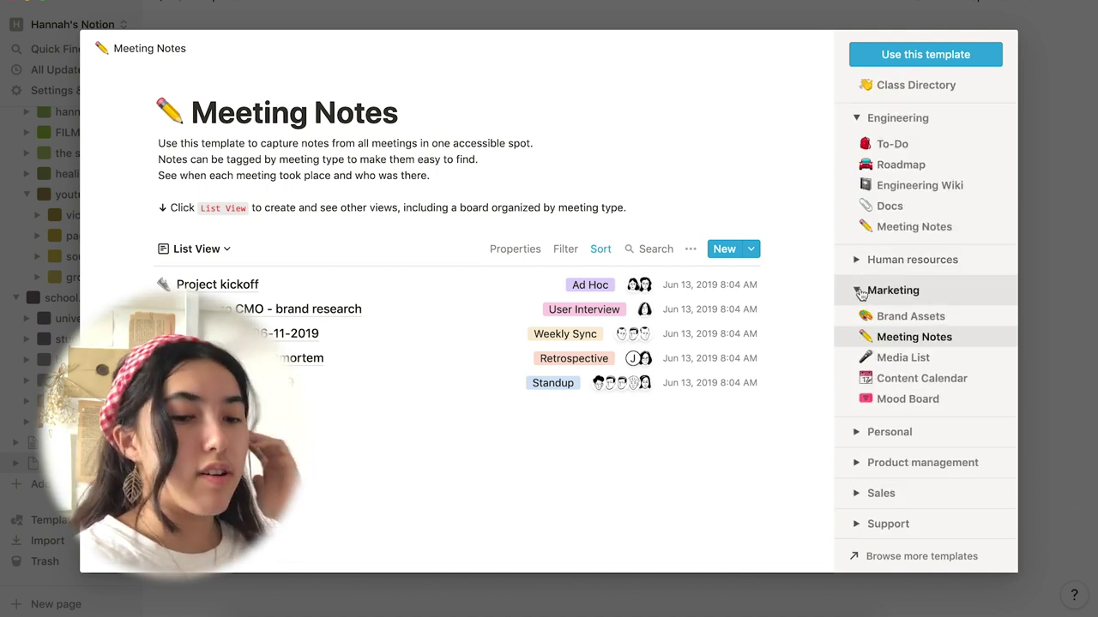
{"action": "left_click", "coordinate": [858, 260]}
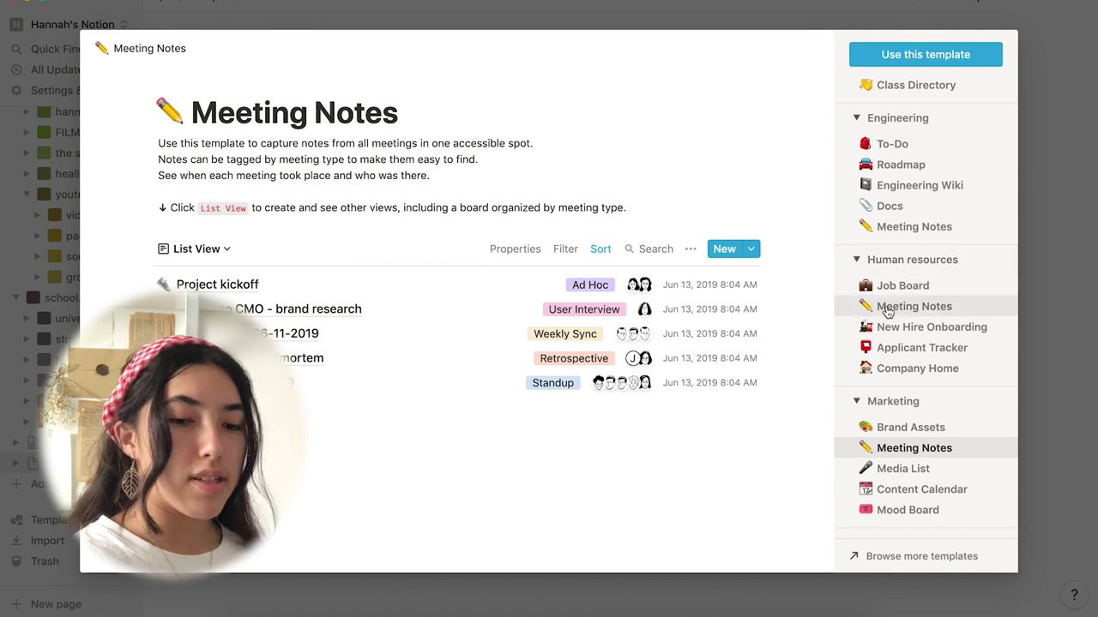
- Preview the Docs and To-Do templates in the Engineering category and apply the To-Do template
{"action": "left_click", "coordinate": [898, 209]}
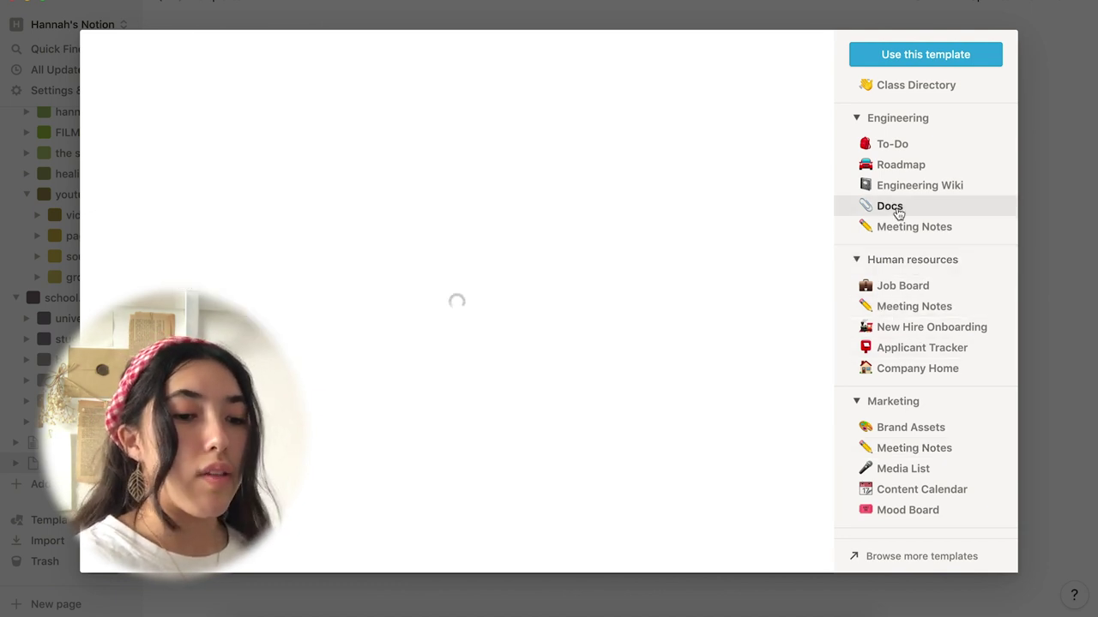
{"action": "left_click", "coordinate": [899, 144]}
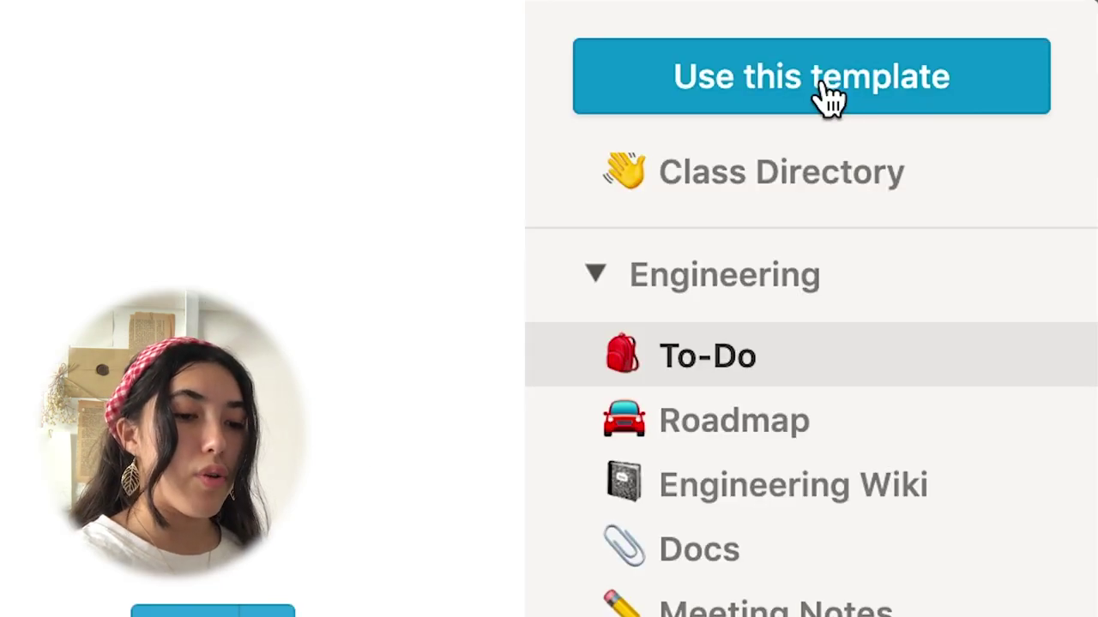
{"action": "left_click", "coordinate": [930, 62]}
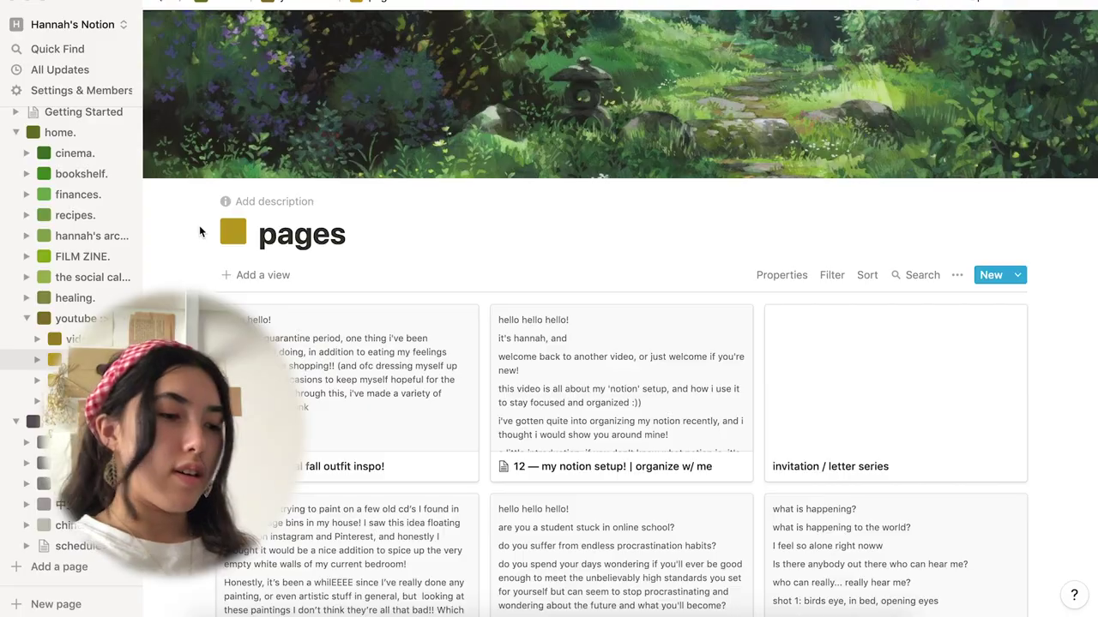
- Open the home. page, collapse the home. and school. subpage lists, and look over the page down to its weekly section
{"action": "scroll", "coordinate": [55, 139], "scroll_direction": "up", "scroll_amount": 1}
{"action": "left_click", "coordinate": [58, 147]}
{"action": "left_click", "coordinate": [15, 148]}
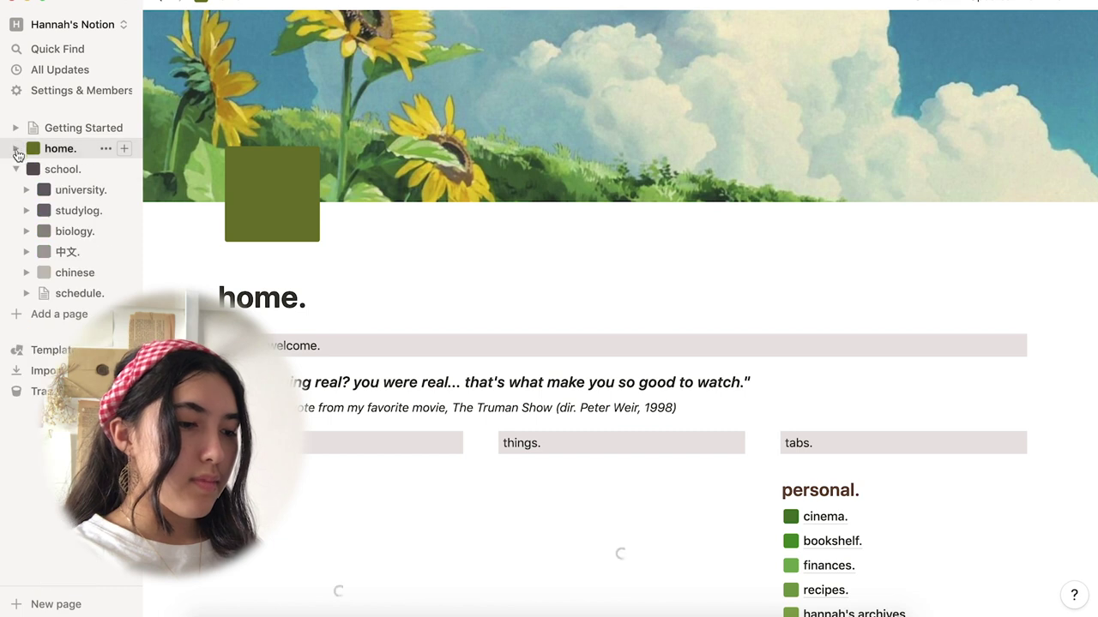
{"action": "left_click", "coordinate": [15, 169]}
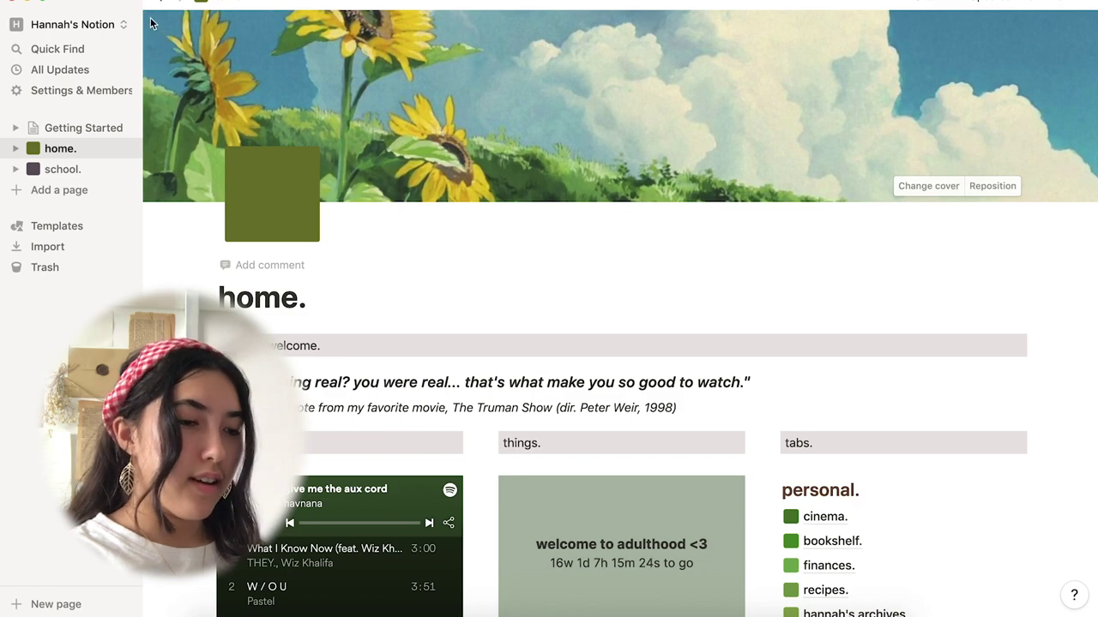
{"action": "scroll", "coordinate": [151, 34], "scroll_direction": "down", "scroll_amount": 10}
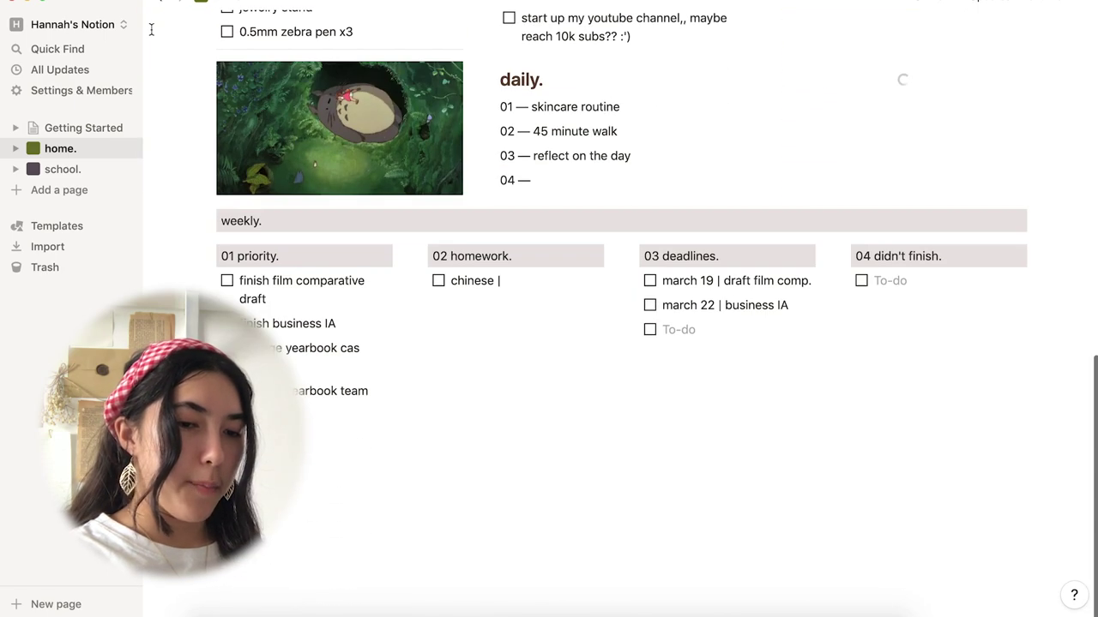
{"action": "scroll", "coordinate": [152, 34], "scroll_direction": "up", "scroll_amount": 10}
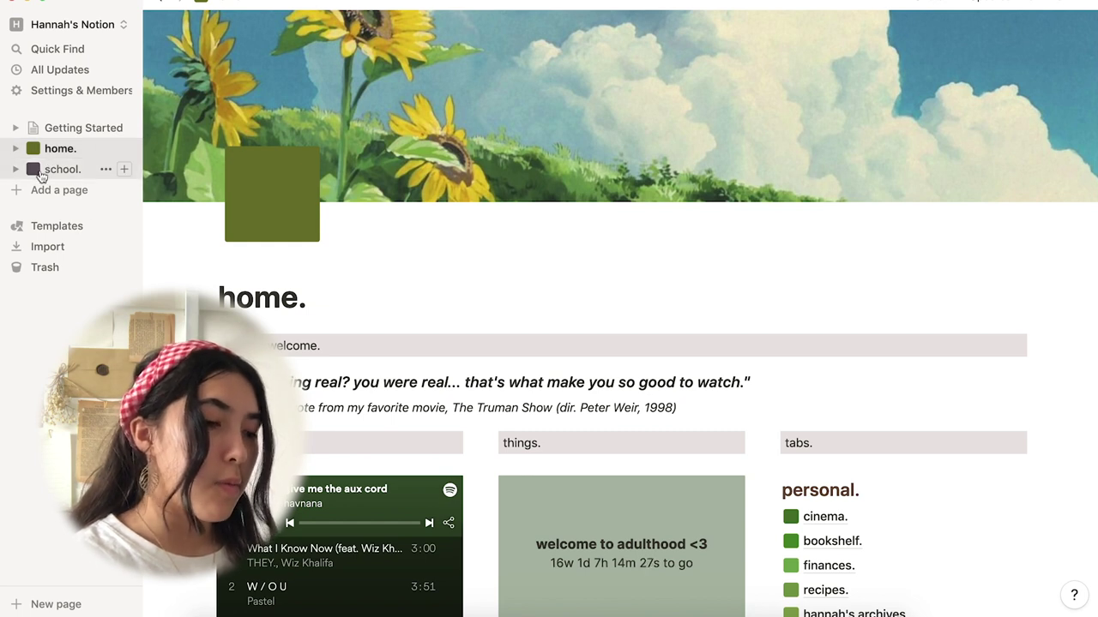
- Examine the subpages nested under home. and school., and collapse both lists
{"action": "left_click", "coordinate": [16, 148]}
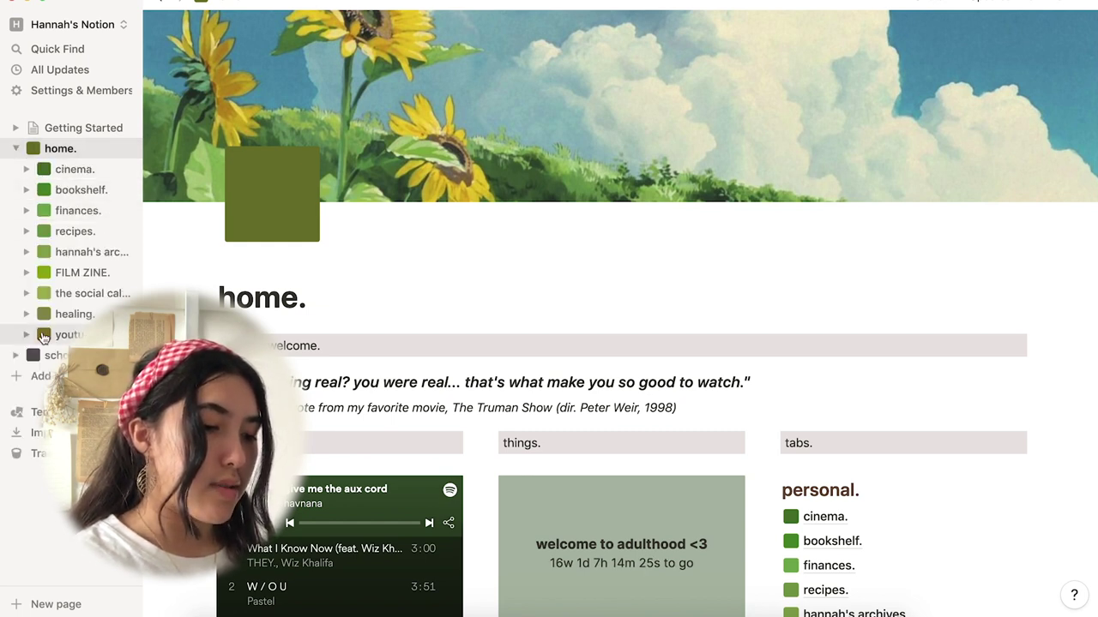
{"action": "left_click", "coordinate": [15, 355]}
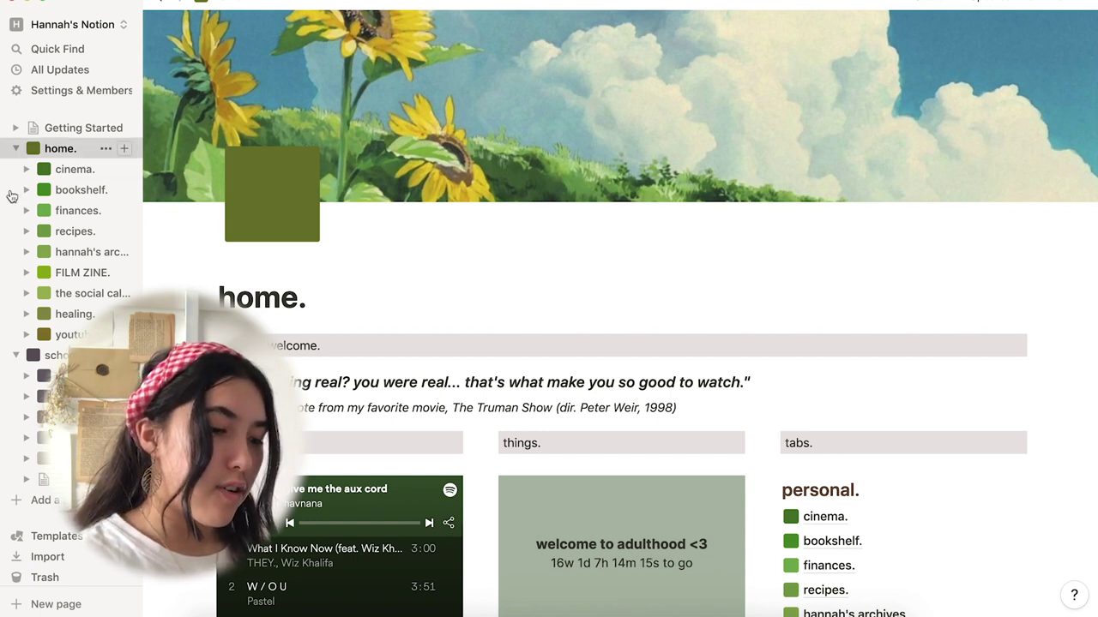
{"action": "left_click", "coordinate": [15, 355]}
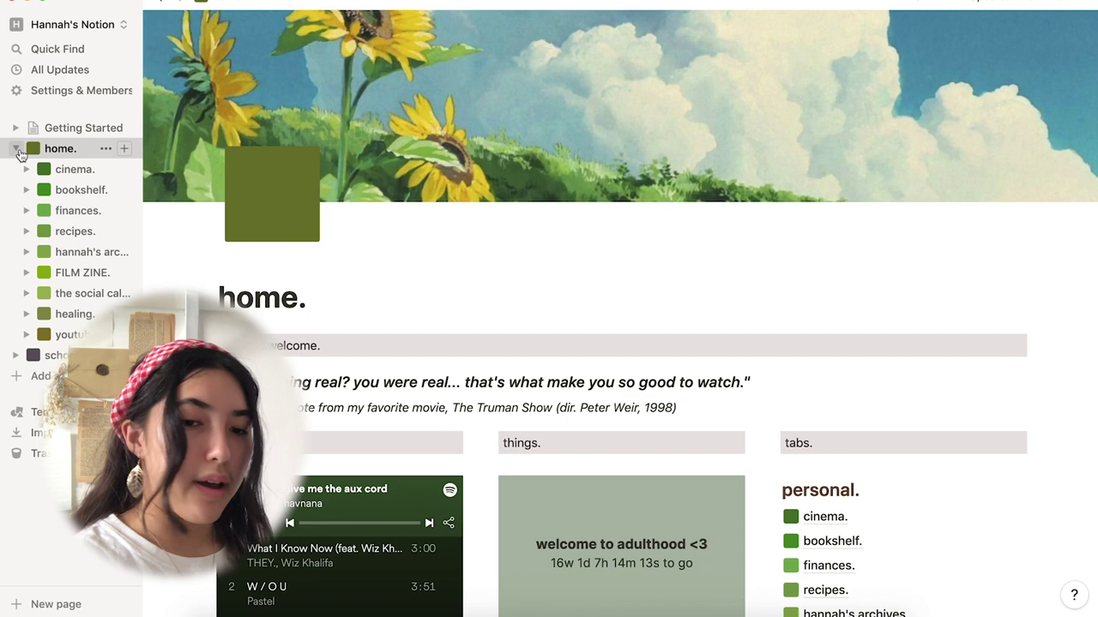
{"action": "left_click", "coordinate": [16, 149]}
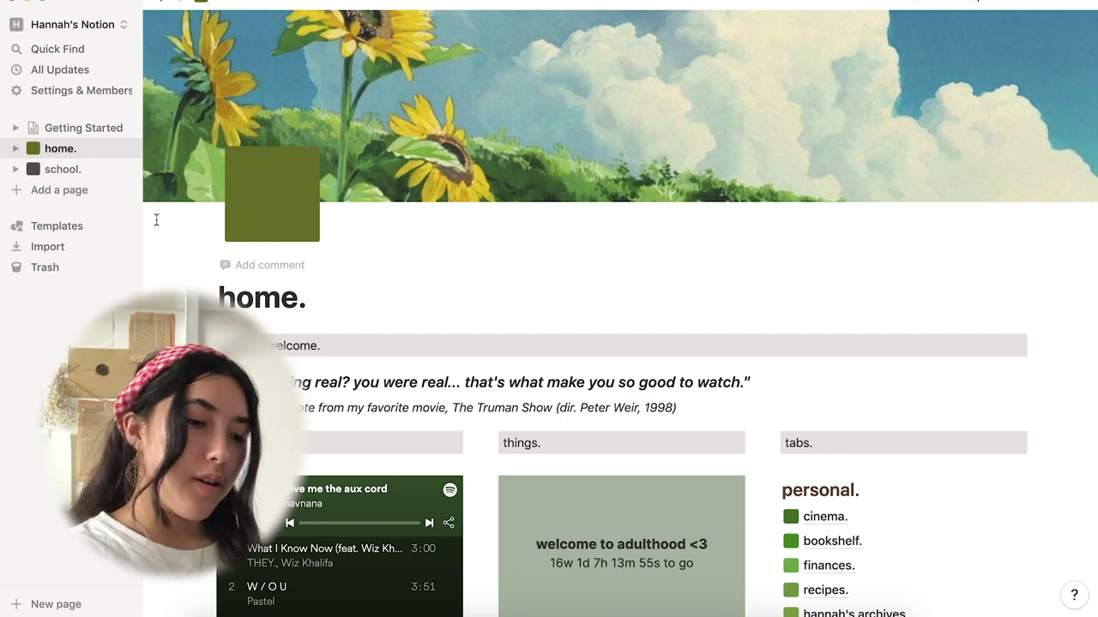
- Look over the home. page's full layout and expand its list of subpages
{"action": "scroll", "coordinate": [156, 220], "scroll_direction": "down", "scroll_amount": 10}
{"action": "scroll", "coordinate": [156, 221], "scroll_direction": "up", "scroll_amount": 10}
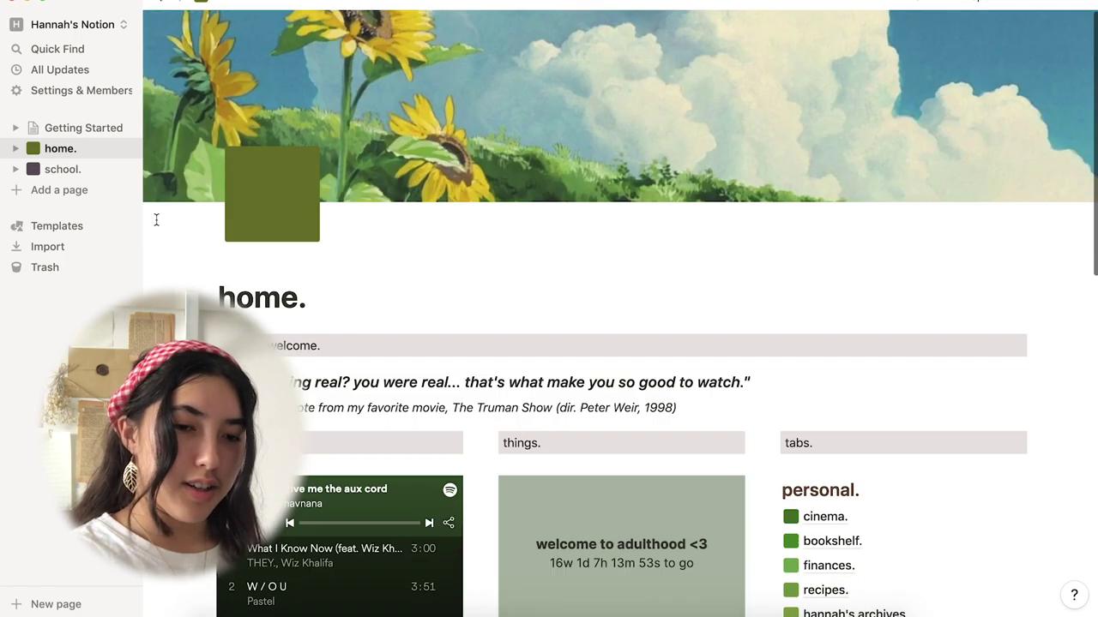
{"action": "scroll", "coordinate": [156, 221], "scroll_direction": "down", "scroll_amount": 10}
{"action": "scroll", "coordinate": [156, 220], "scroll_direction": "up", "scroll_amount": 10}
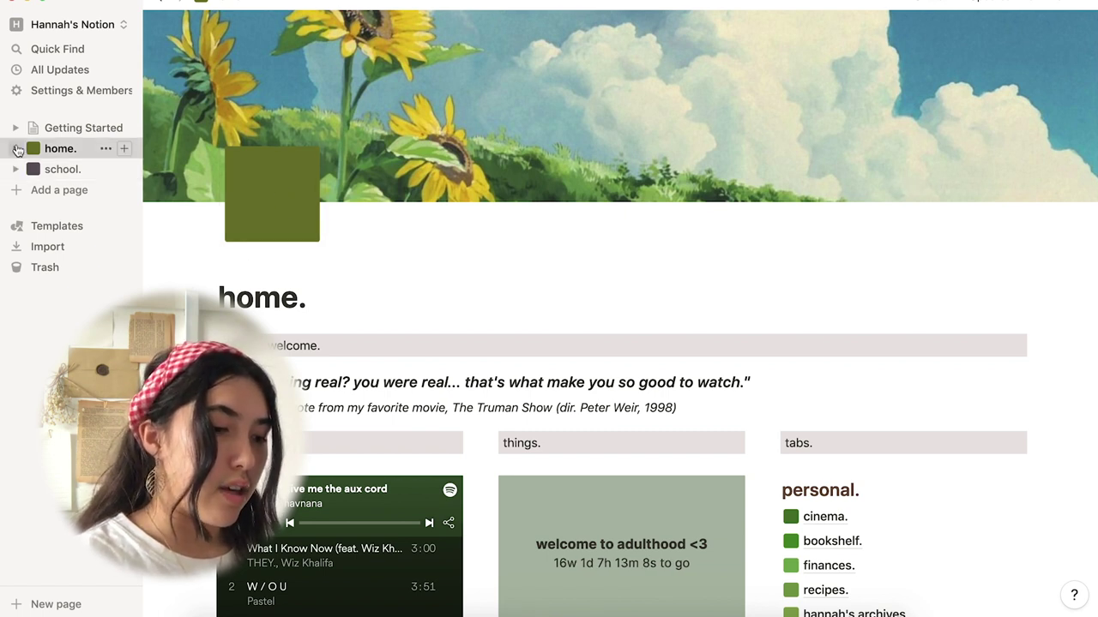
{"action": "left_click", "coordinate": [16, 148]}
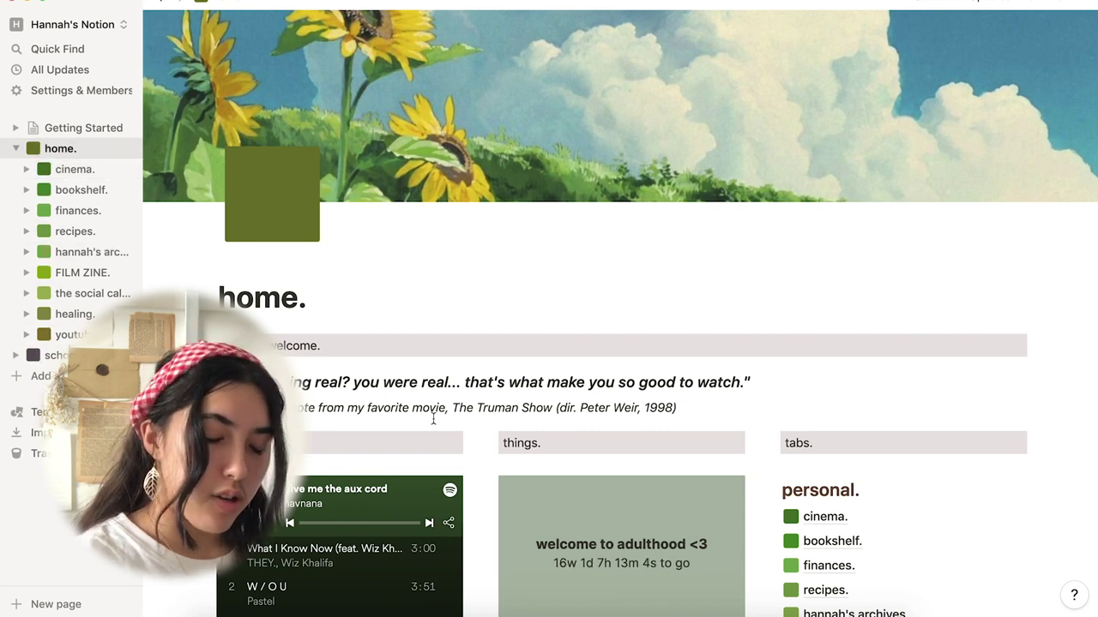
- Switch to Google Chrome, search for "pantone" in a new tab, and open the Pantone website
{"action": "left_click", "coordinate": [461, 614]}
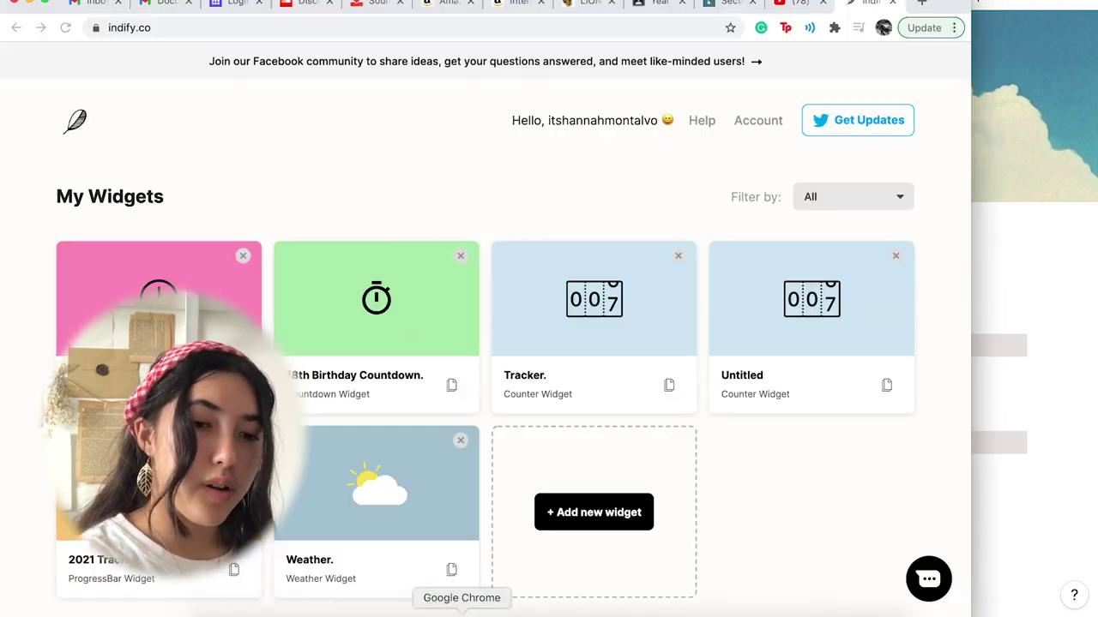
{"action": "left_click", "coordinate": [922, 7]}
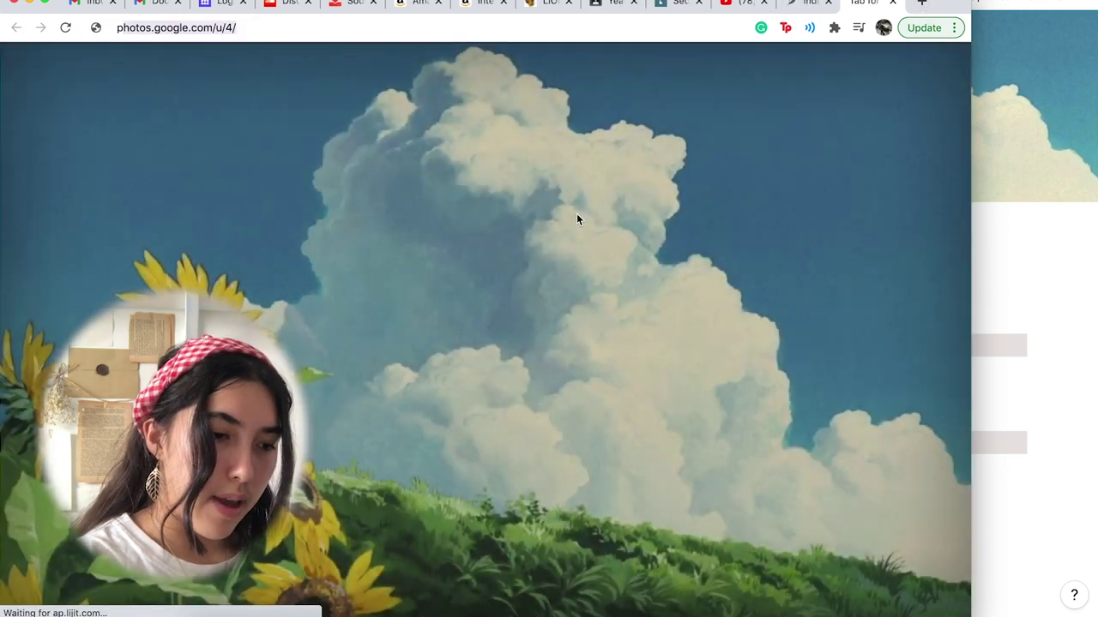
{"action": "type", "text": "pantone"}
{"action": "key", "text": "Return"}
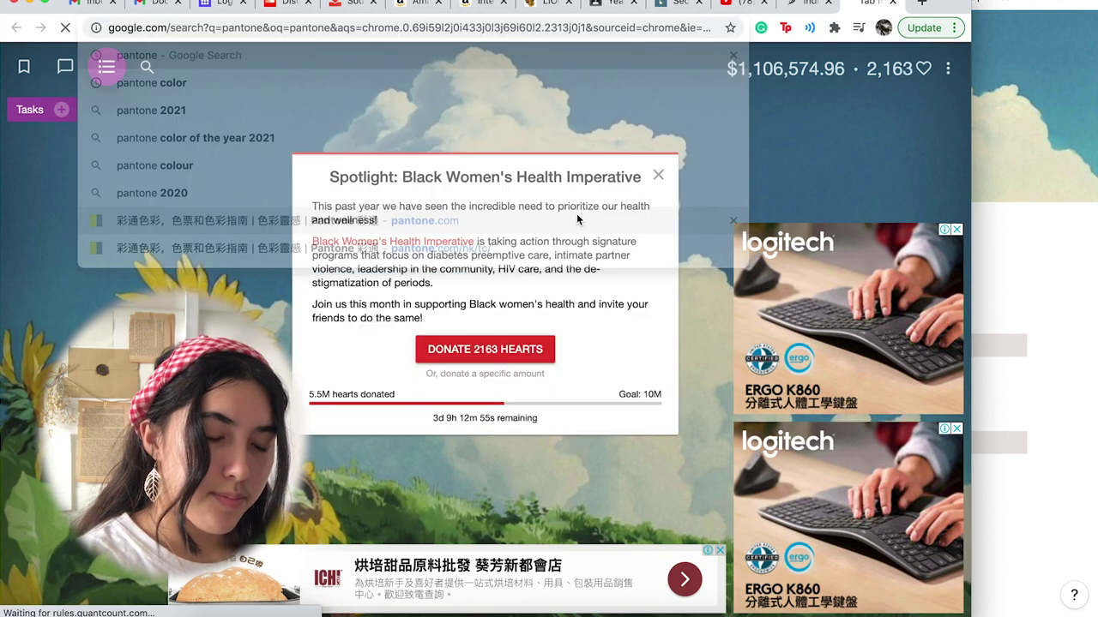
{"action": "left_click", "coordinate": [519, 203]}
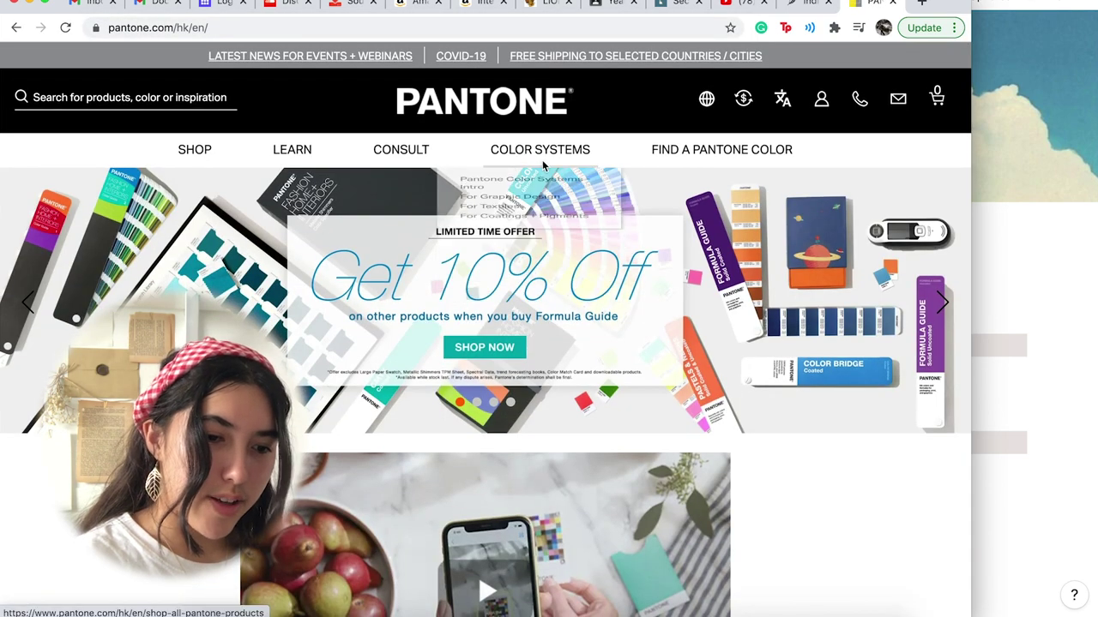
- Open the Find a Pantone Color tool on the Pantone website
{"action": "mouse_move", "coordinate": [542, 162]}
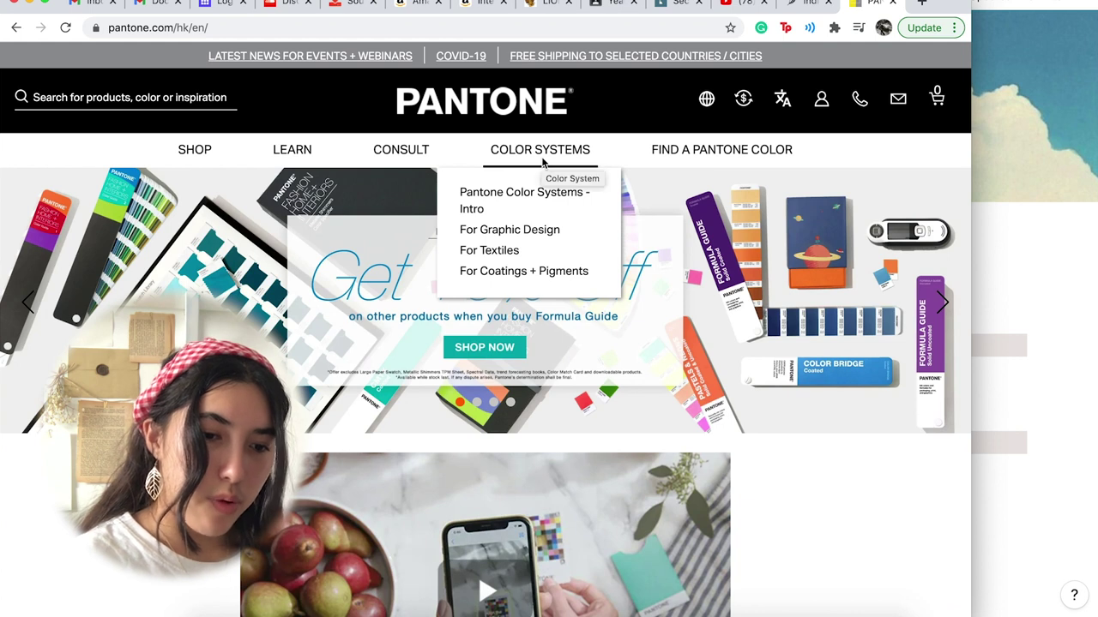
{"action": "left_click", "coordinate": [719, 151]}
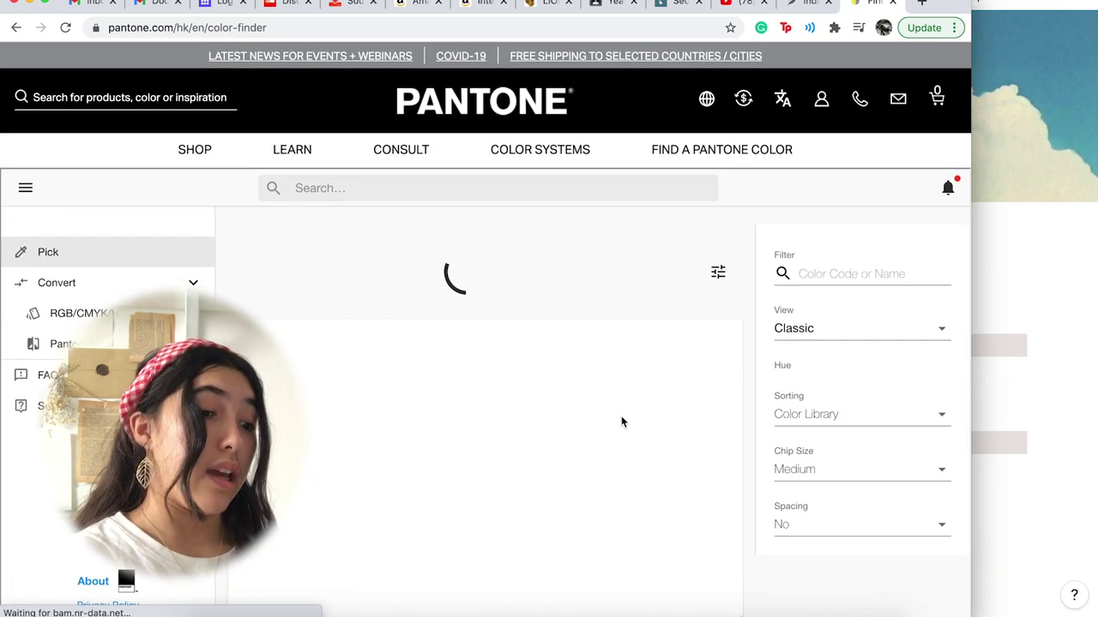
{"action": "scroll", "coordinate": [621, 421], "scroll_direction": "down", "scroll_amount": 2}
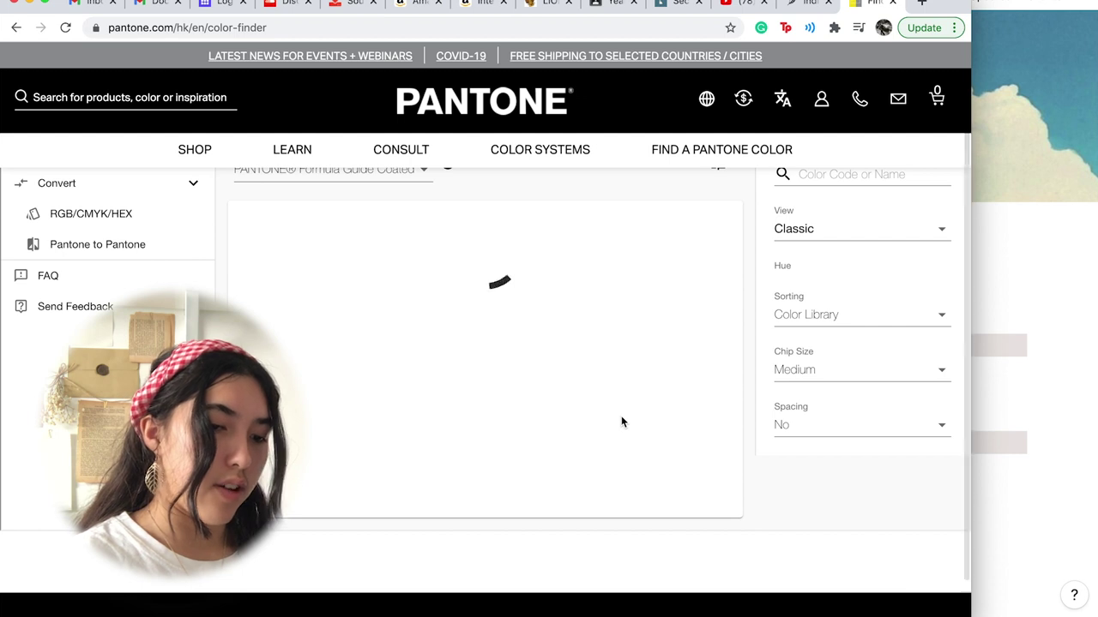
{"action": "scroll", "coordinate": [743, 263], "scroll_direction": "up", "scroll_amount": 2}
- Filter the Pantone color finder by the yellow, yellow-green and green hues and browse the swatches
{"action": "left_click", "coordinate": [856, 388]}
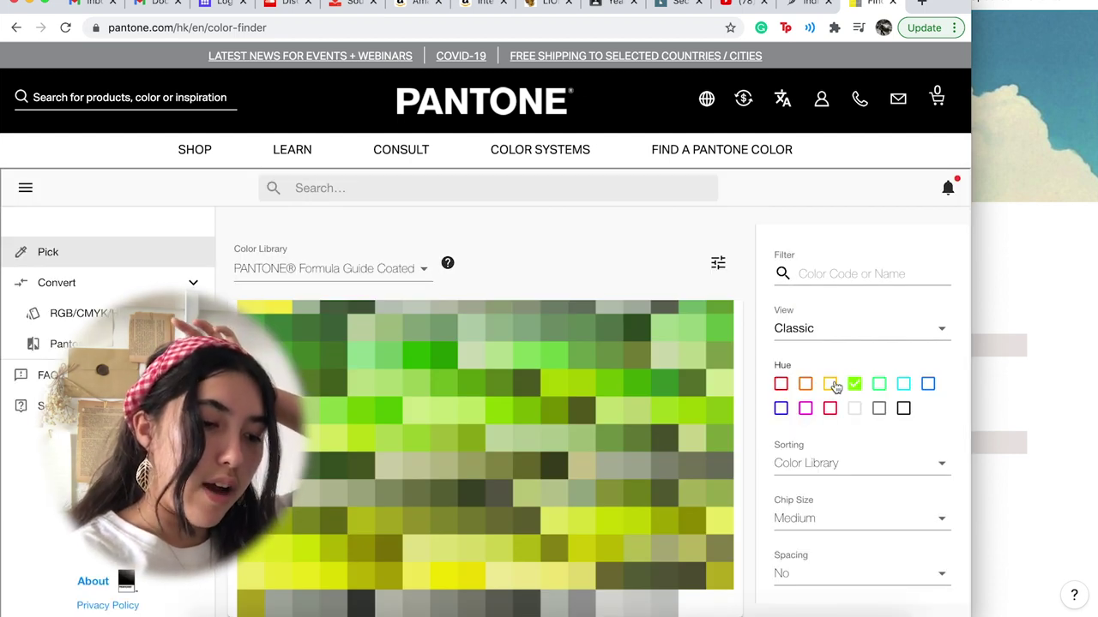
{"action": "left_click", "coordinate": [831, 386]}
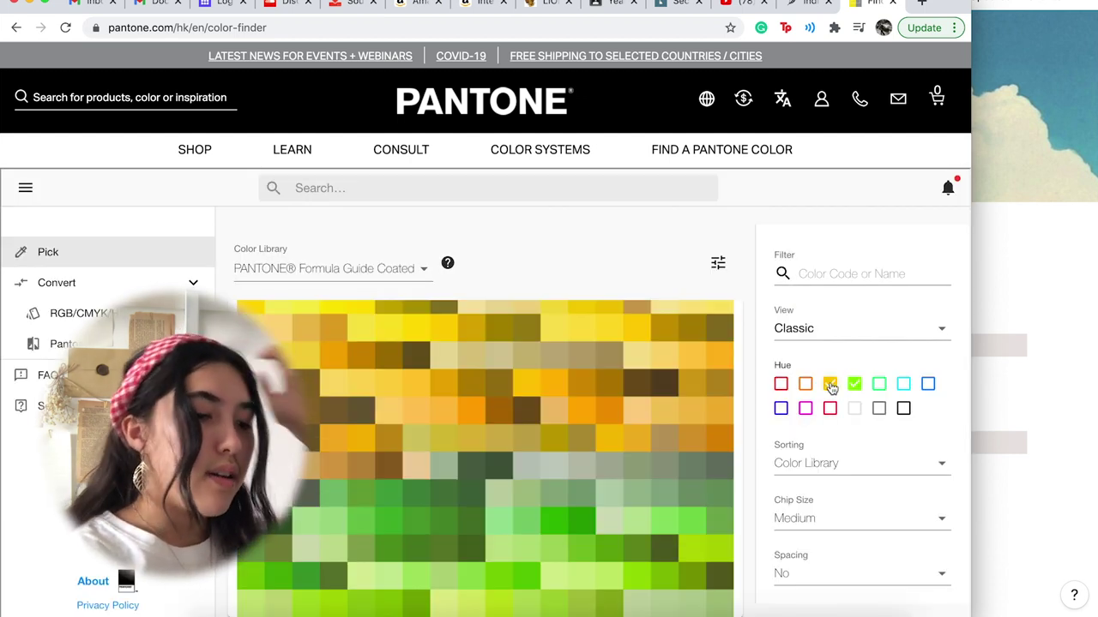
{"action": "left_click", "coordinate": [880, 385]}
{"action": "scroll", "coordinate": [620, 397], "scroll_direction": "down", "scroll_amount": 10}
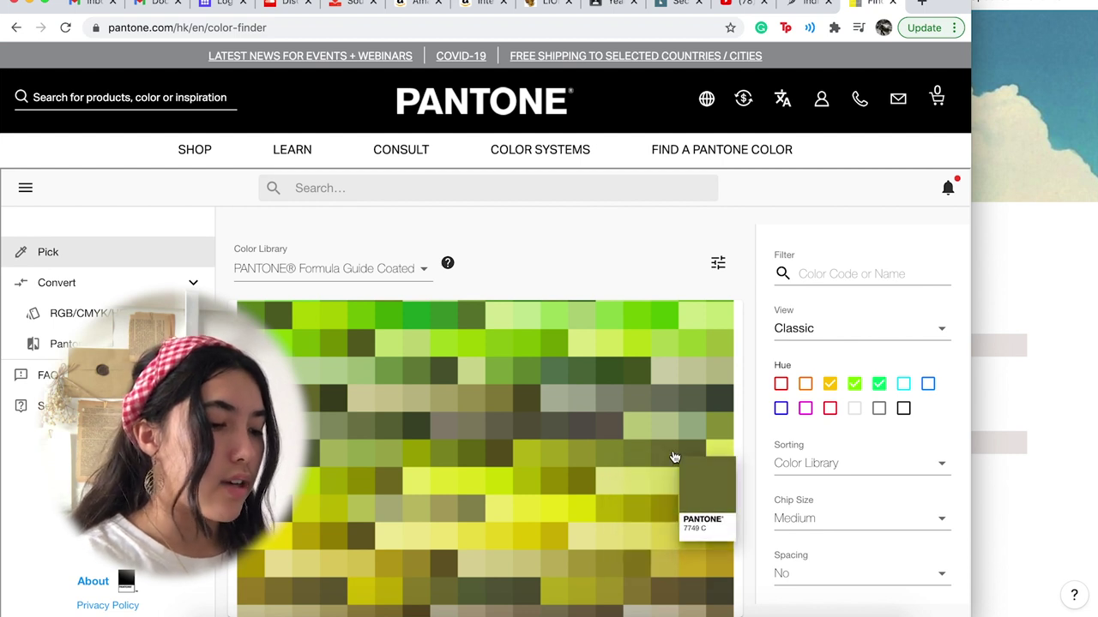
- Open the PANTONE 2305 C color page and capture a screenshot of its green swatch
{"action": "scroll", "coordinate": [592, 460], "scroll_direction": "down", "scroll_amount": 1}
{"action": "left_click", "coordinate": [411, 420]}
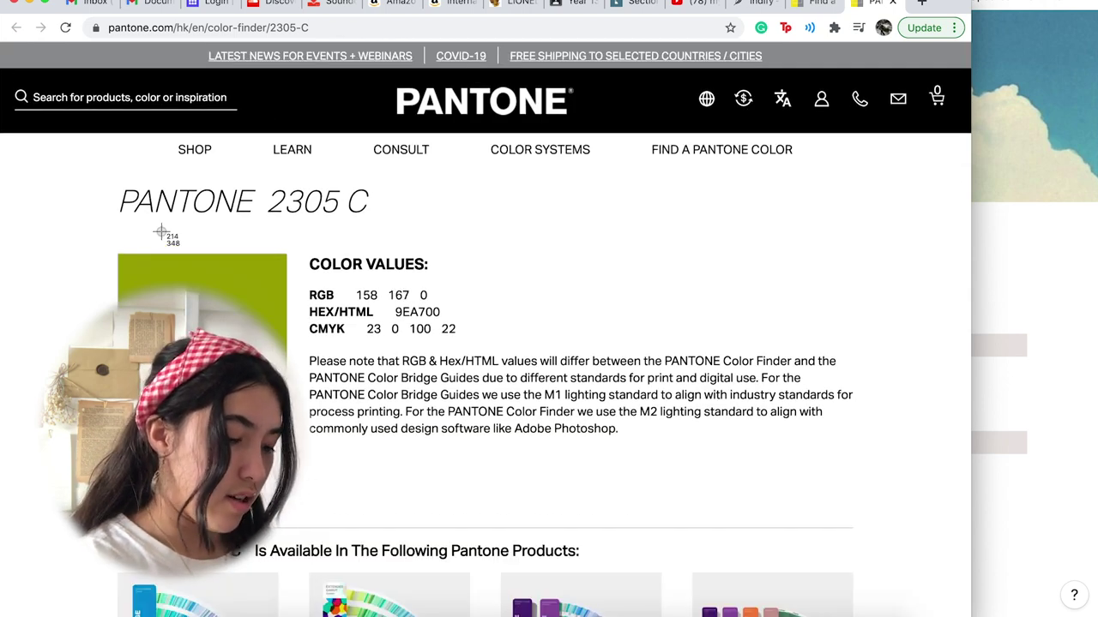
{"action": "key", "text": "super+shift+4"}
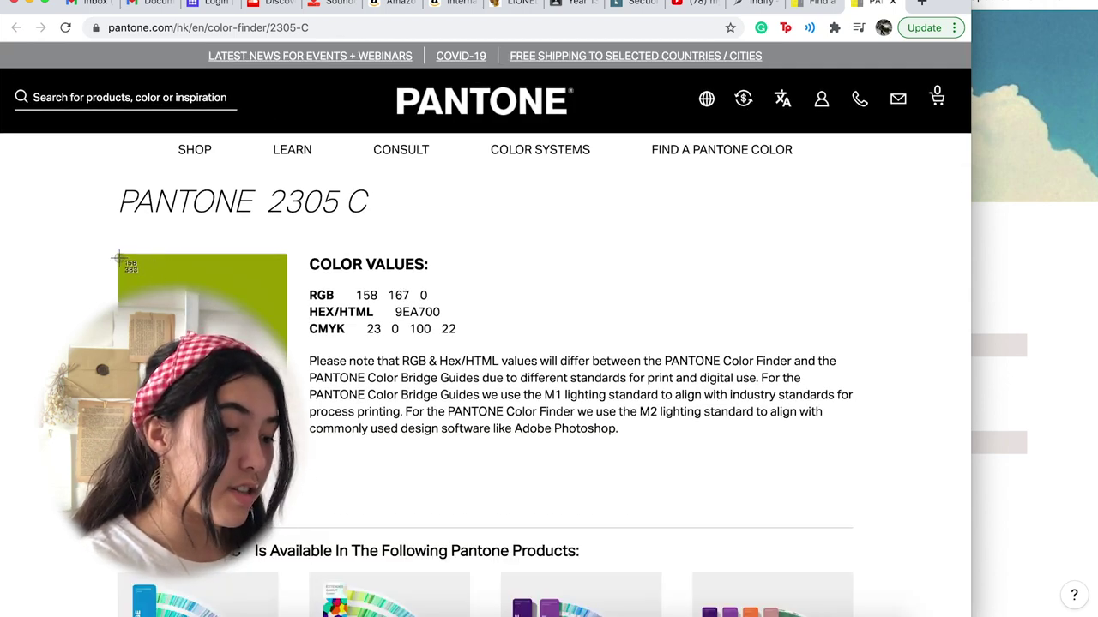
{"action": "left_click_drag", "start_coordinate": [118, 255], "coordinate": [286, 385]}
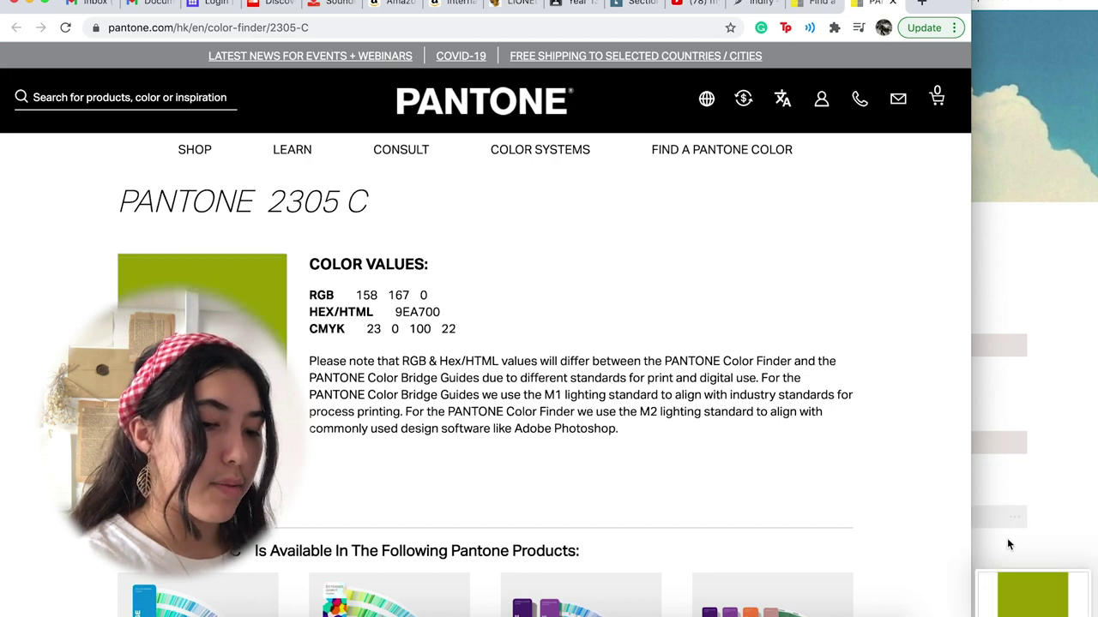
{"action": "left_click_drag", "start_coordinate": [1037, 592], "coordinate": [1096, 592]}
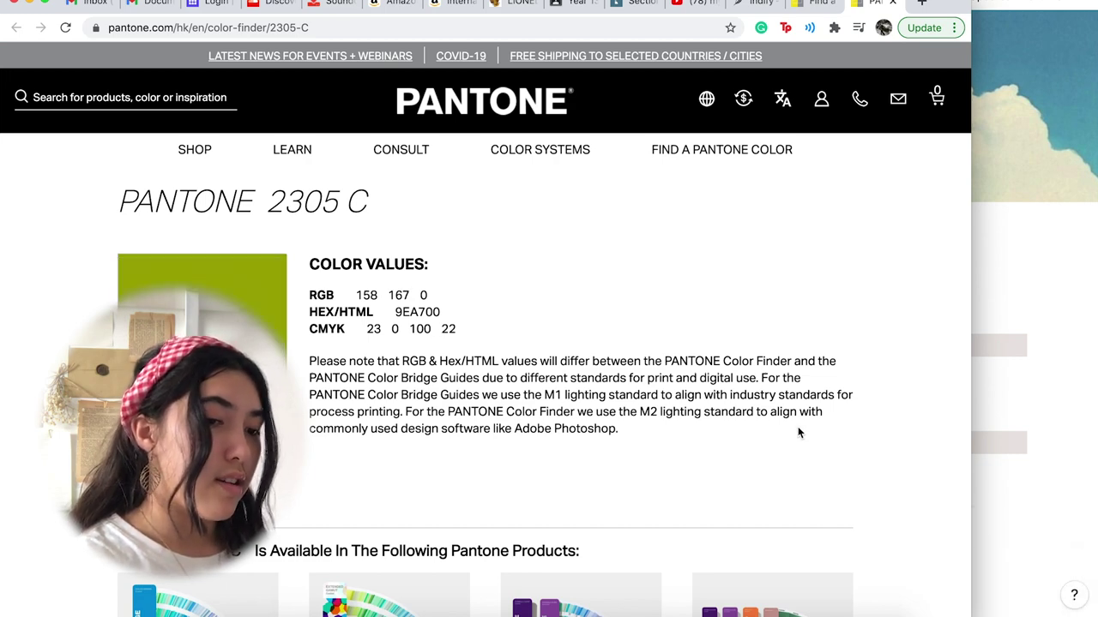
- Switch to Notion and view the image upload and emoji options for the home. page icon
{"action": "key", "text": "super+Tab"}
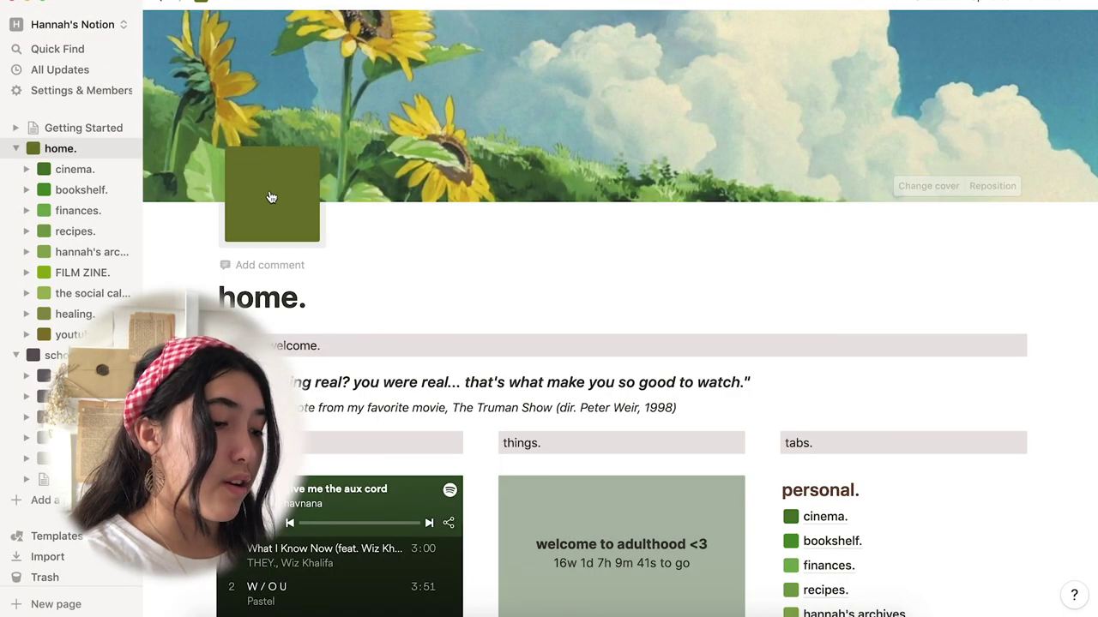
{"action": "left_click", "coordinate": [278, 184]}
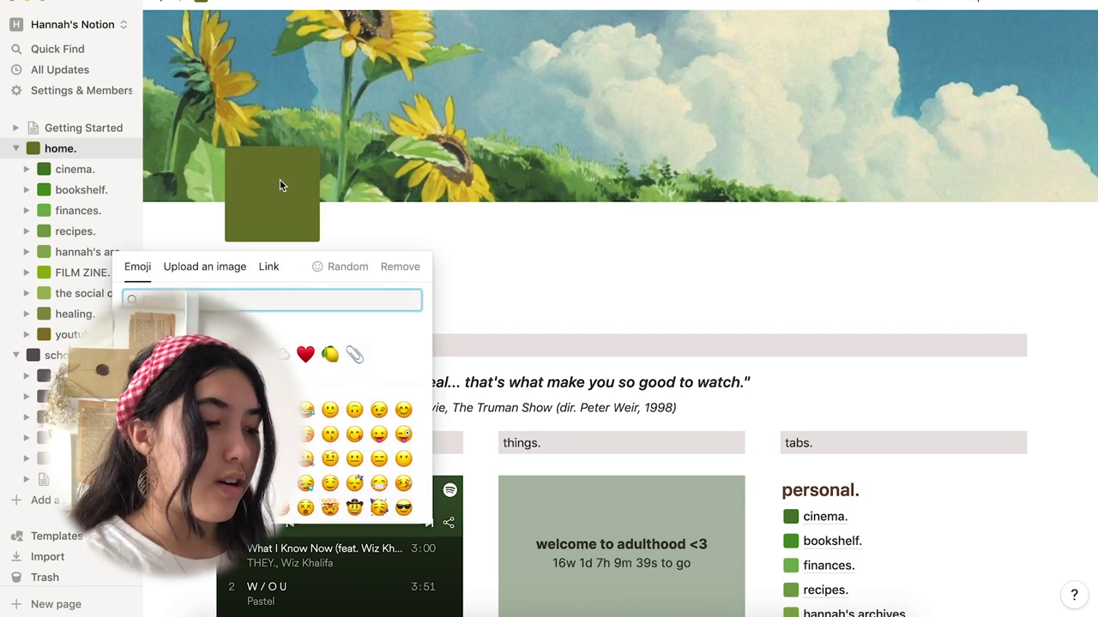
{"action": "left_click", "coordinate": [206, 267]}
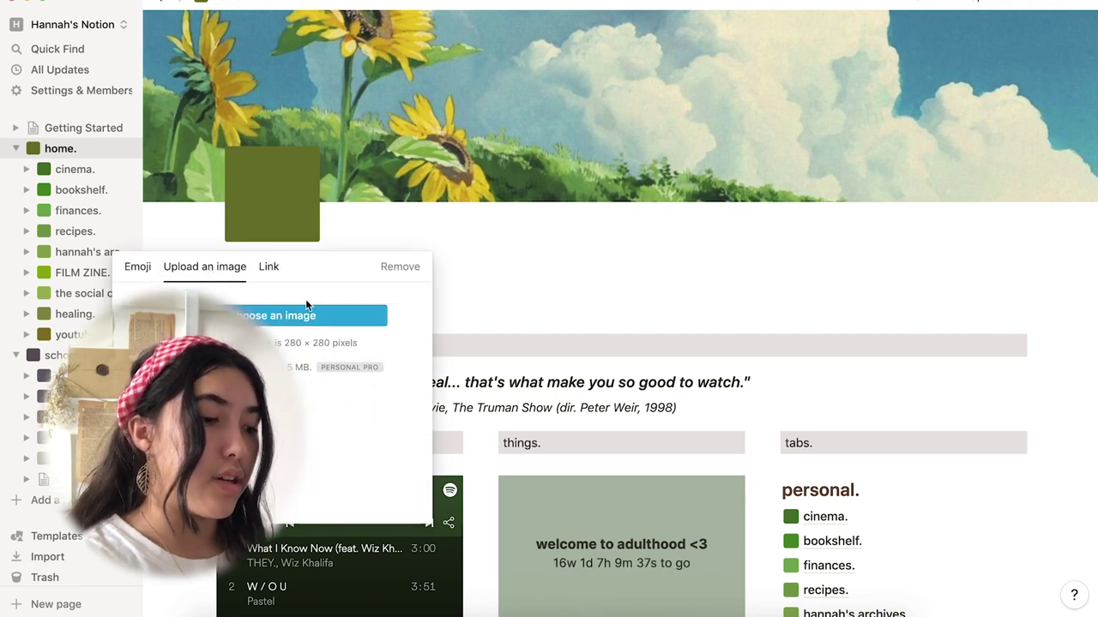
{"action": "left_click", "coordinate": [137, 267]}
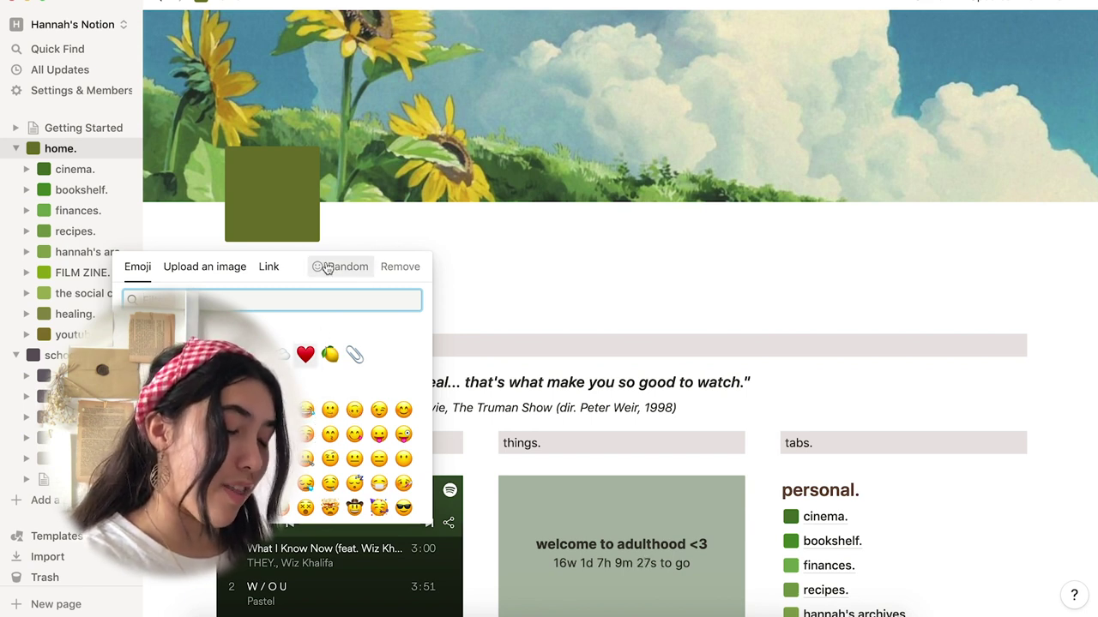
{"action": "left_click", "coordinate": [506, 284]}
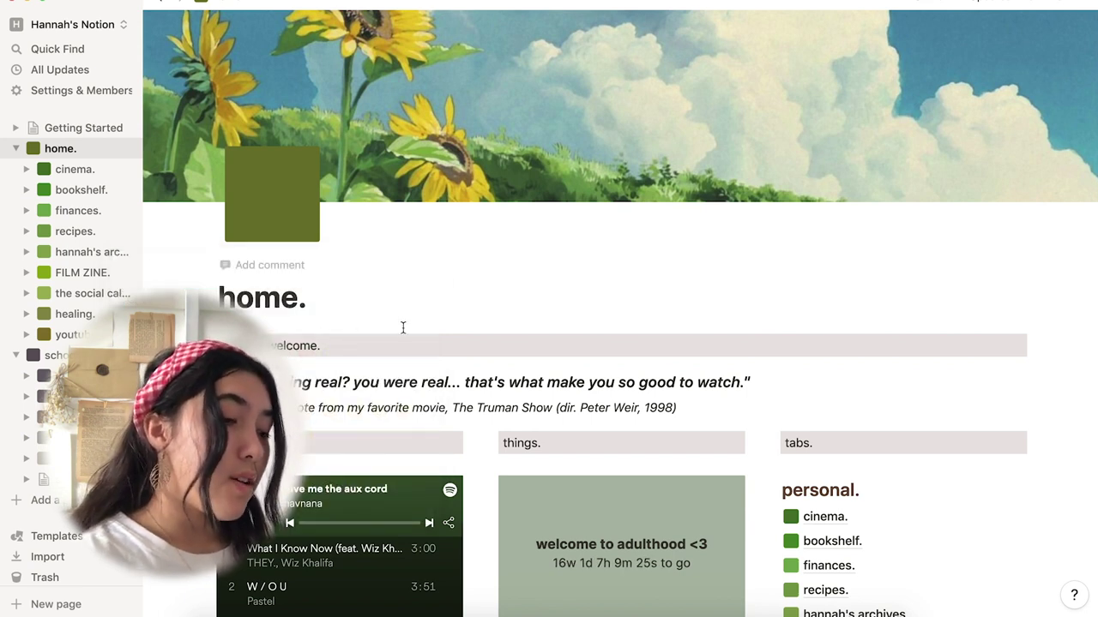
- Look over the home. page's welcome quote and its music., things. and tabs. columns
{"action": "scroll", "coordinate": [401, 326], "scroll_direction": "down", "scroll_amount": 3}
{"action": "scroll", "coordinate": [455, 171], "scroll_direction": "down", "scroll_amount": 4}
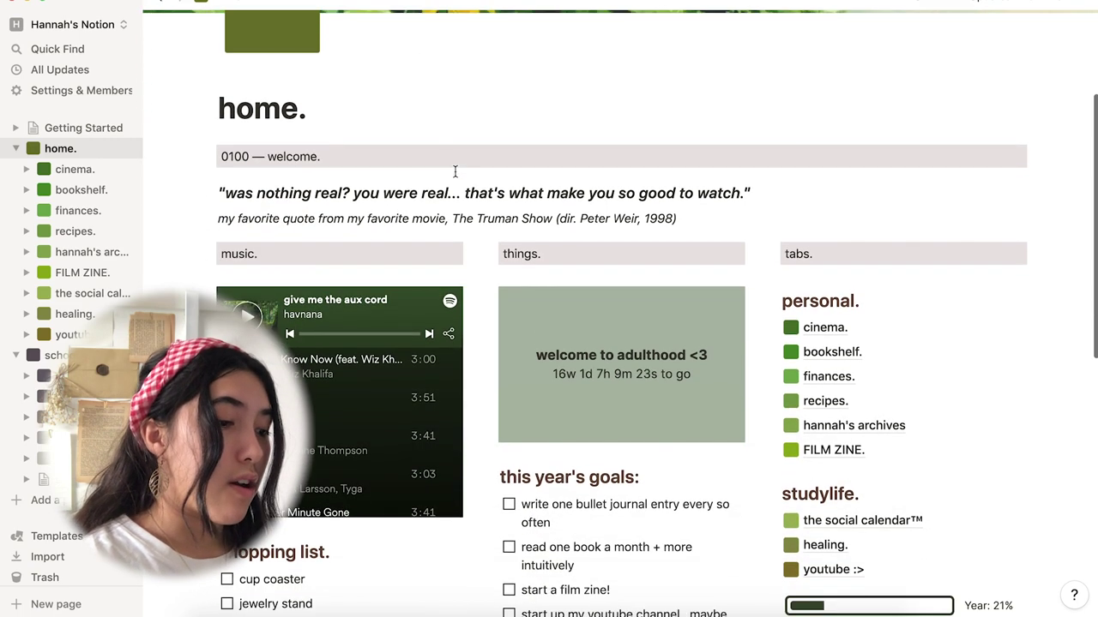
{"action": "scroll", "coordinate": [446, 171], "scroll_direction": "up", "scroll_amount": 1}
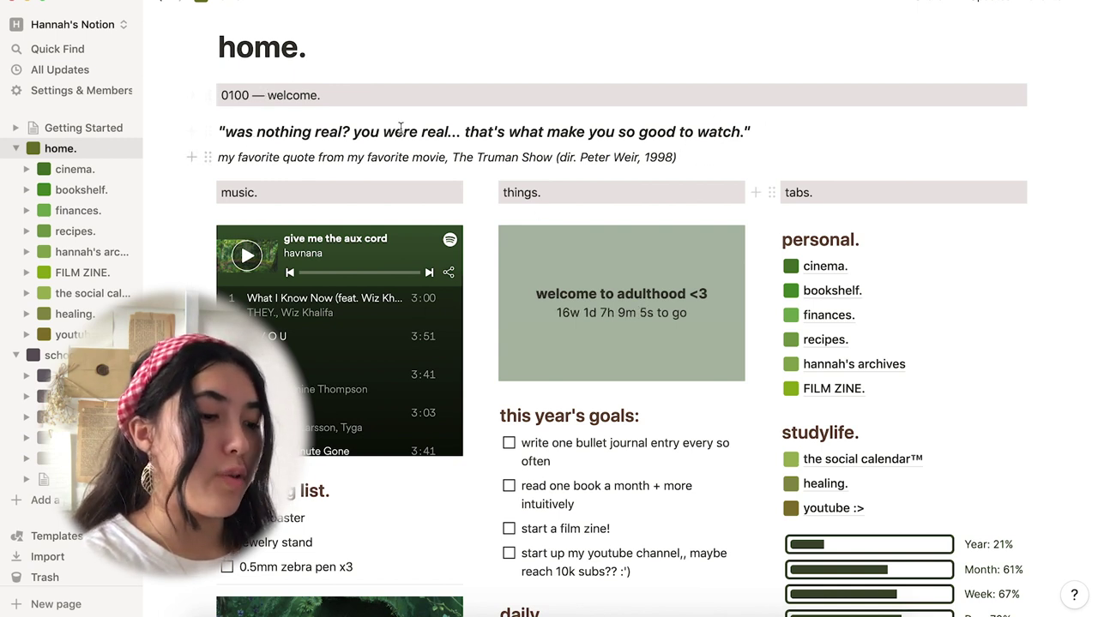
{"action": "scroll", "coordinate": [1038, 305], "scroll_direction": "down", "scroll_amount": 4}
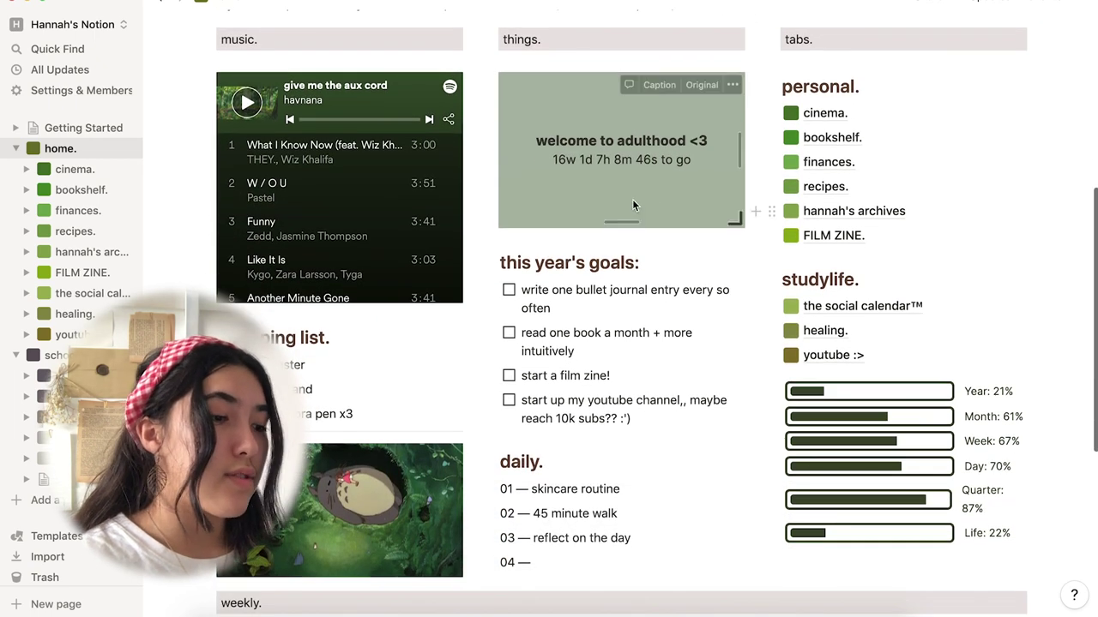
{"action": "scroll", "coordinate": [398, 118], "scroll_direction": "up", "scroll_amount": 3}
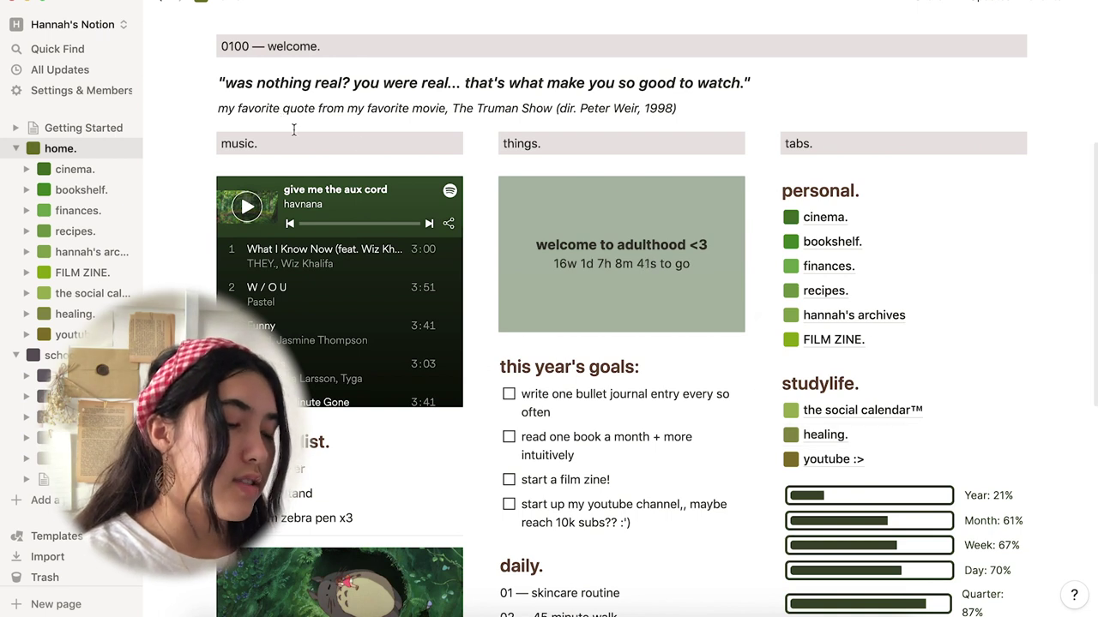
- Examine the music. heading and the Spotify playlist embedded beneath it
{"action": "left_click", "coordinate": [270, 144]}
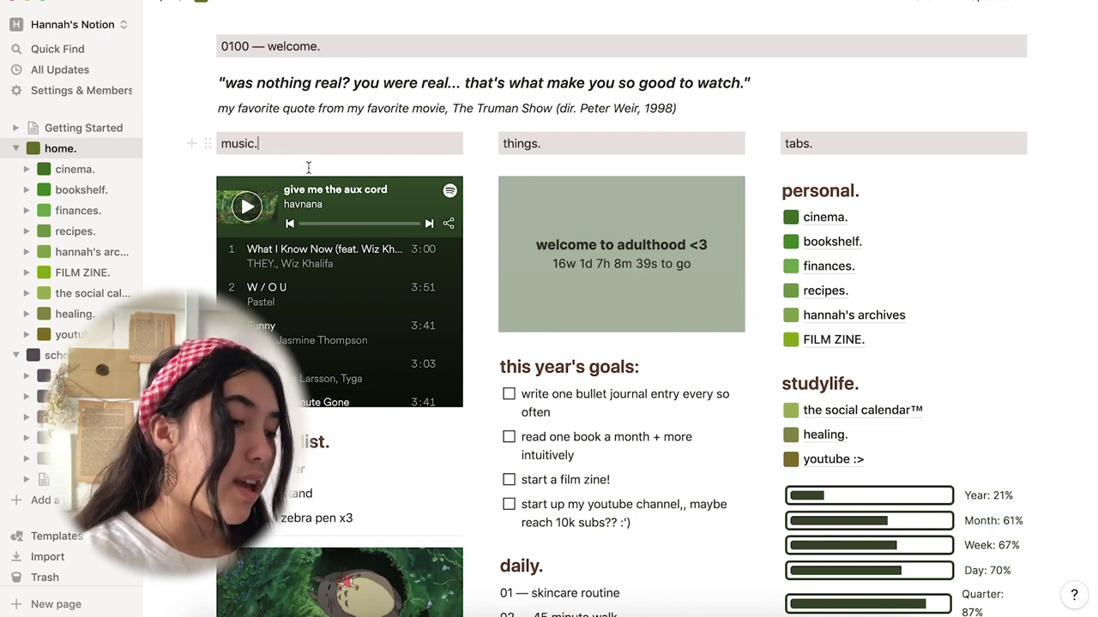
{"action": "left_click_drag", "start_coordinate": [264, 143], "coordinate": [217, 144]}
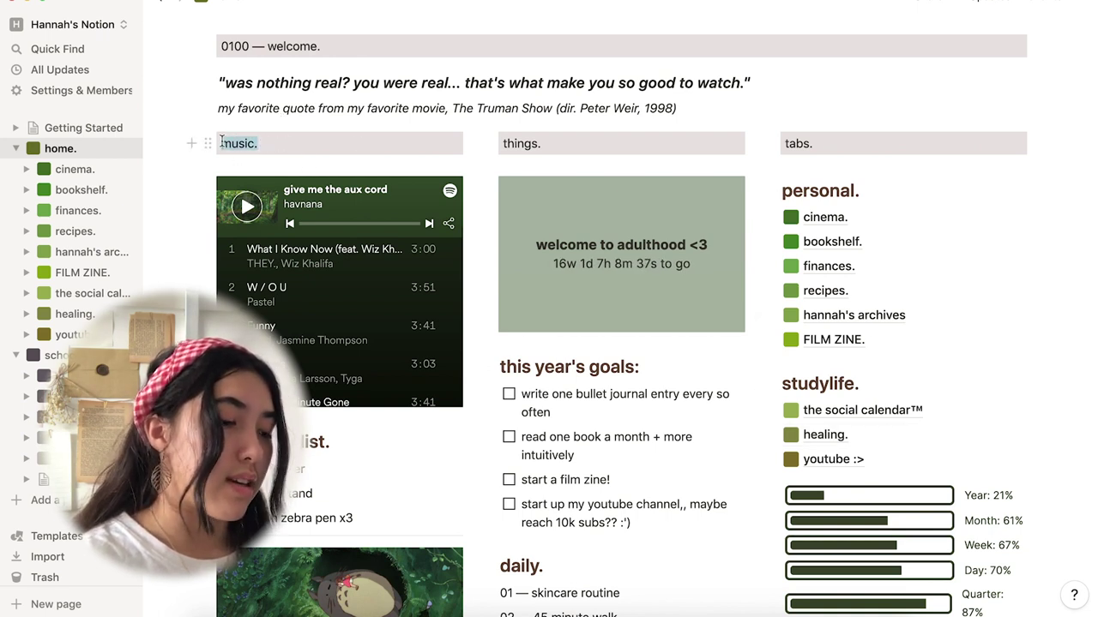
{"action": "left_click", "coordinate": [161, 133]}
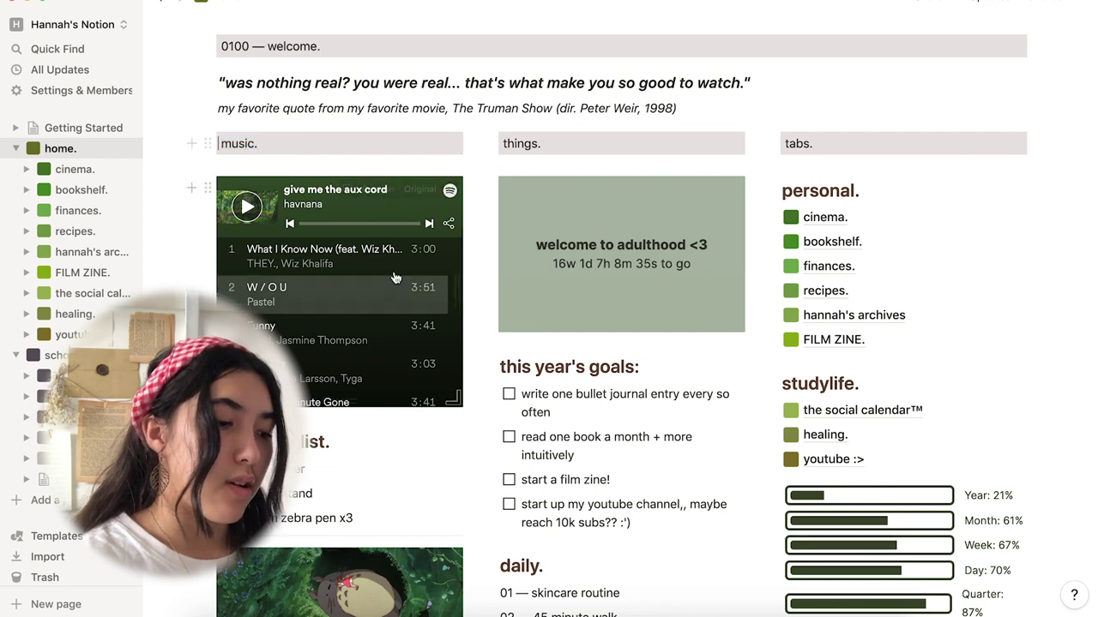
{"action": "scroll", "coordinate": [315, 380], "scroll_direction": "up", "scroll_amount": 5}
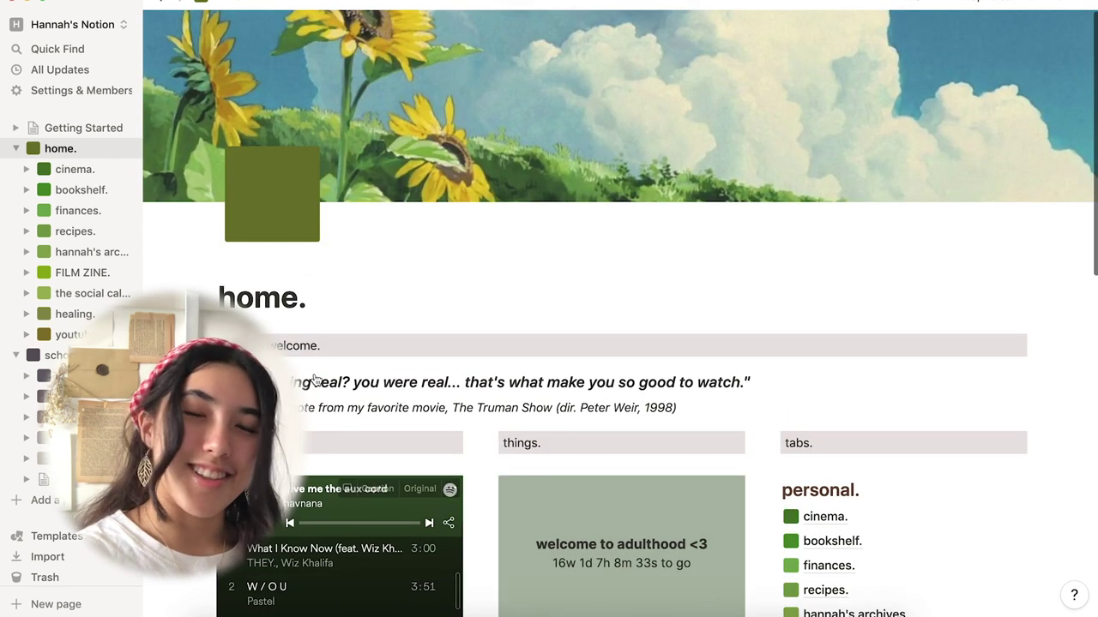
{"action": "scroll", "coordinate": [316, 380], "scroll_direction": "down", "scroll_amount": 3}
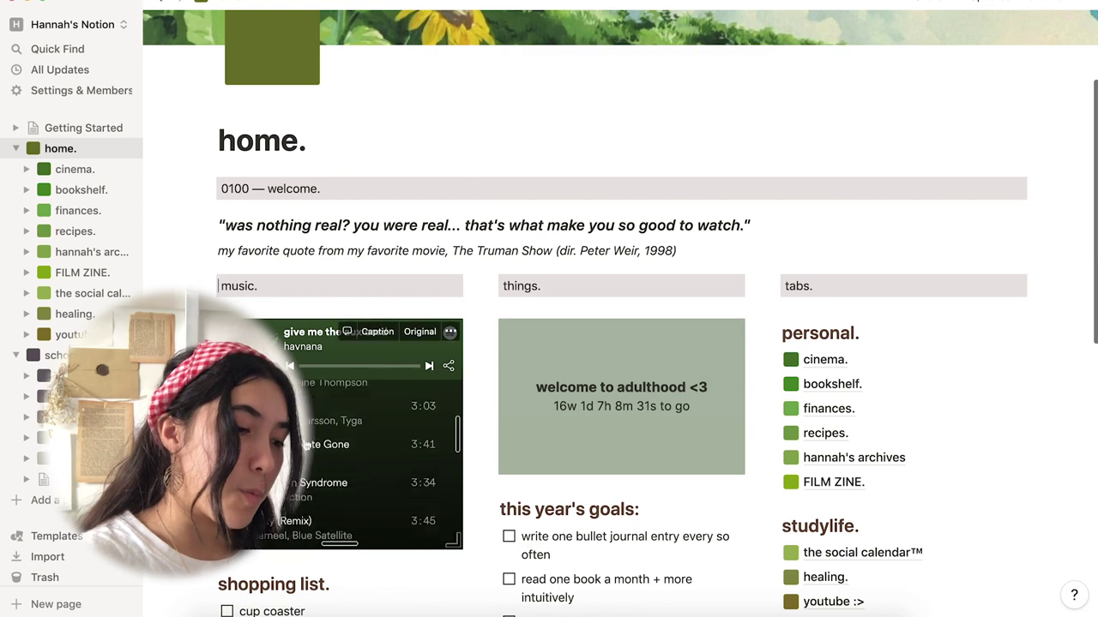
{"action": "scroll", "coordinate": [317, 492], "scroll_direction": "down", "scroll_amount": 2}
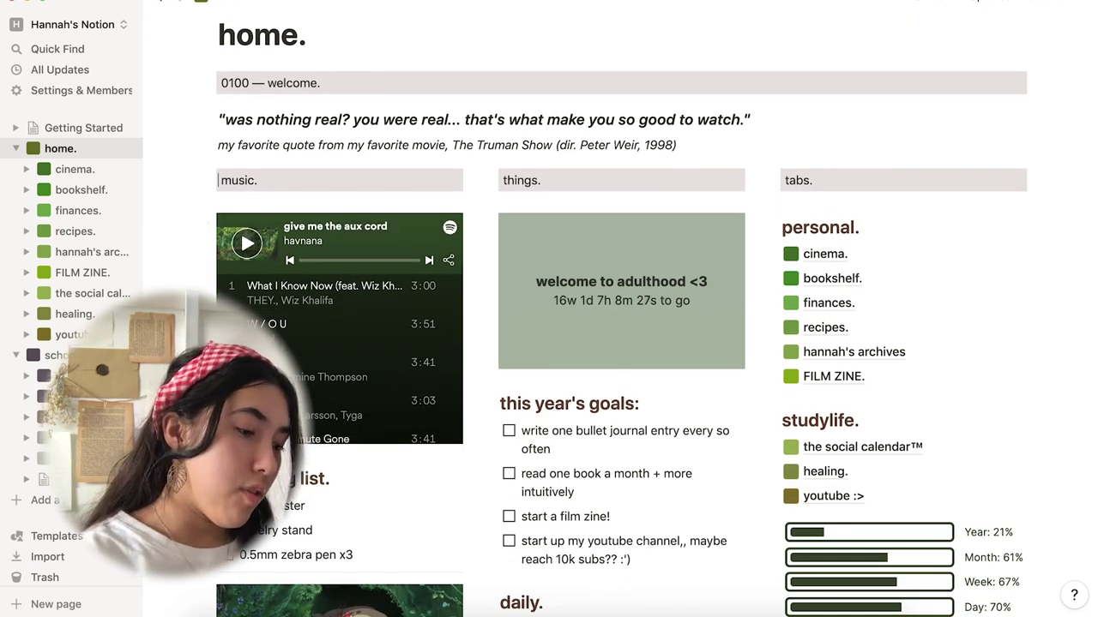
- Examine the shopping list. heading, its to-do items and the divider above the Totoro image
{"action": "scroll", "coordinate": [369, 361], "scroll_direction": "down", "scroll_amount": 3}
{"action": "left_click_drag", "start_coordinate": [371, 369], "coordinate": [249, 386]}
{"action": "left_click", "coordinate": [313, 301]}
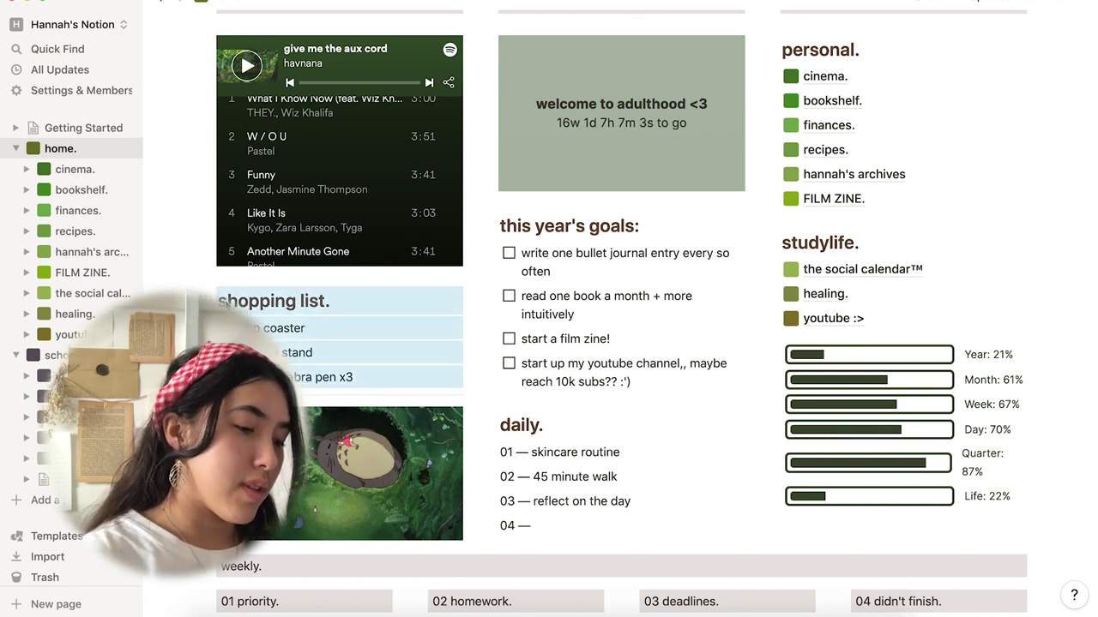
{"action": "left_click", "coordinate": [355, 307]}
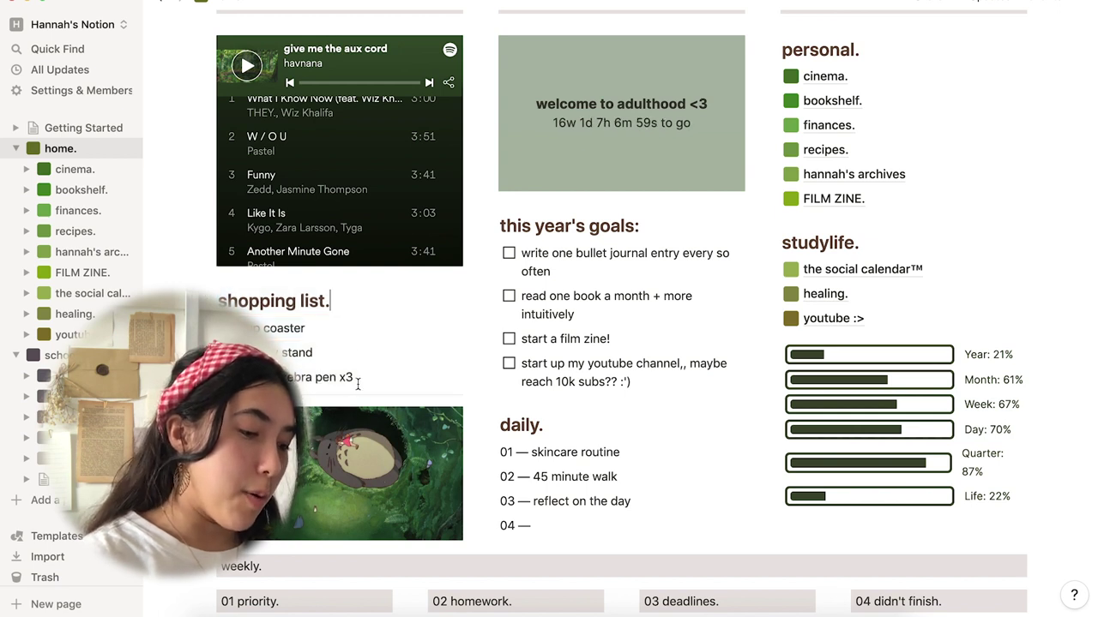
{"action": "left_click_drag", "start_coordinate": [365, 378], "coordinate": [265, 330]}
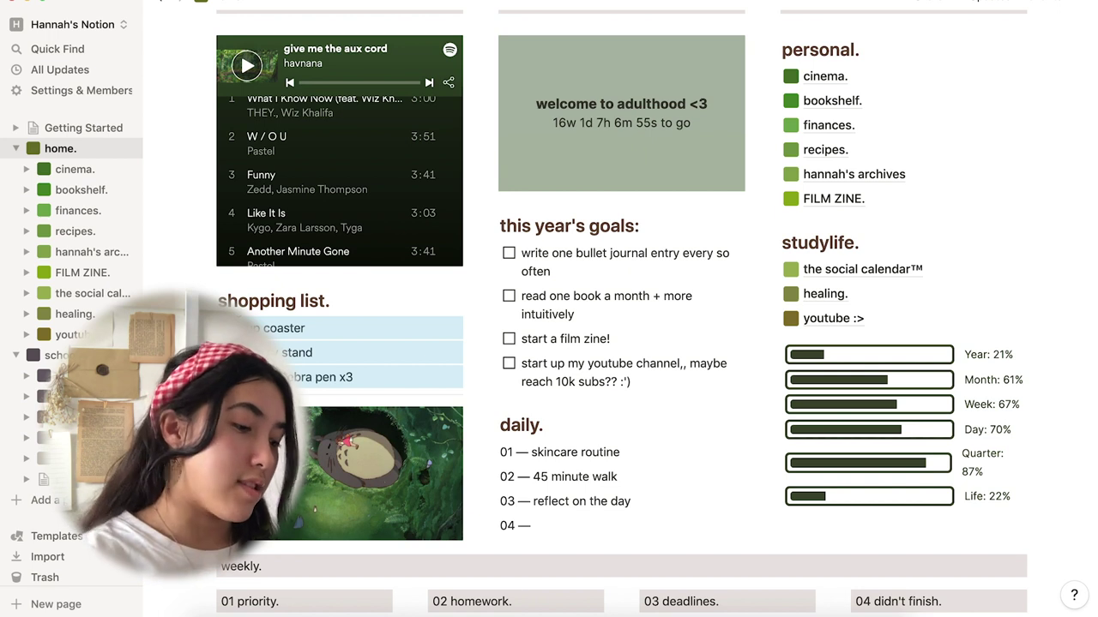
{"action": "left_click", "coordinate": [316, 327]}
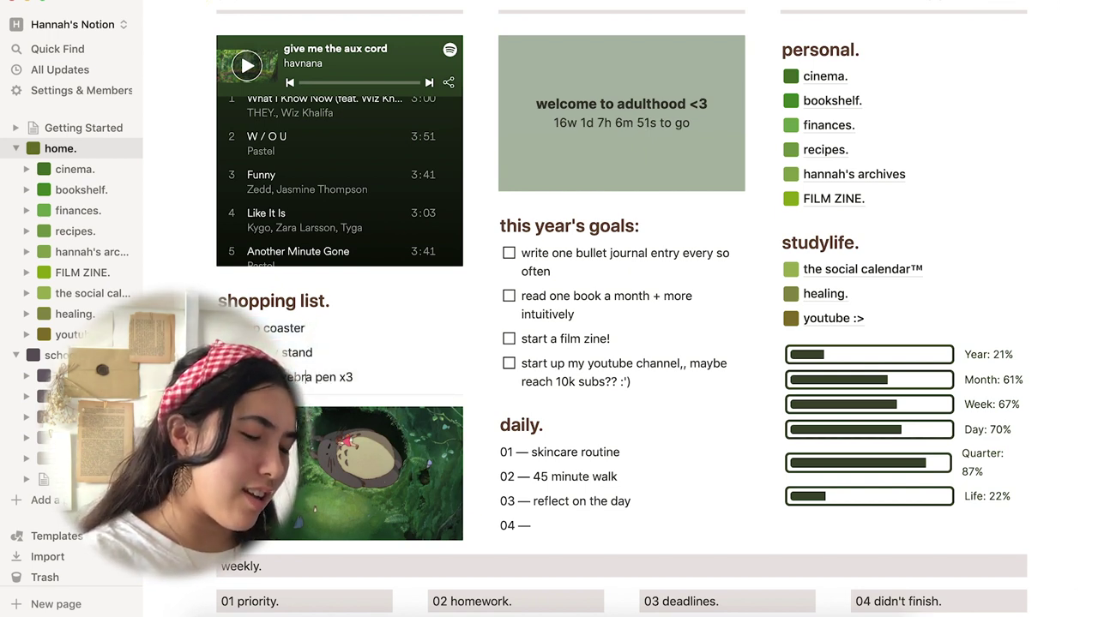
{"action": "left_click_drag", "start_coordinate": [362, 377], "coordinate": [283, 377]}
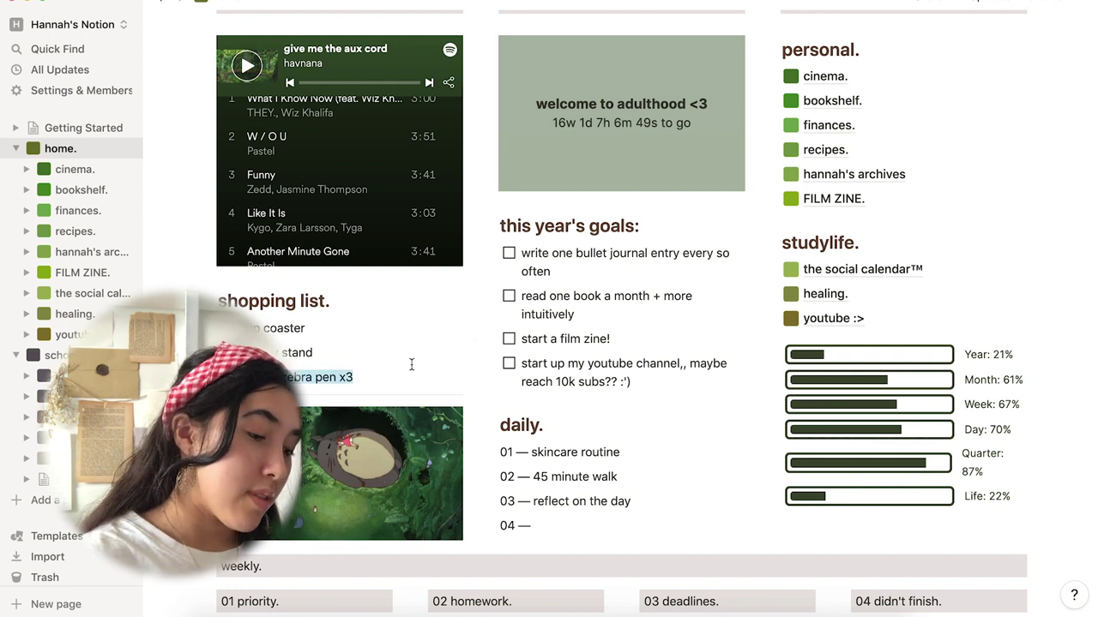
{"action": "scroll", "coordinate": [435, 363], "scroll_direction": "down", "scroll_amount": 1}
{"action": "left_click", "coordinate": [383, 347]}
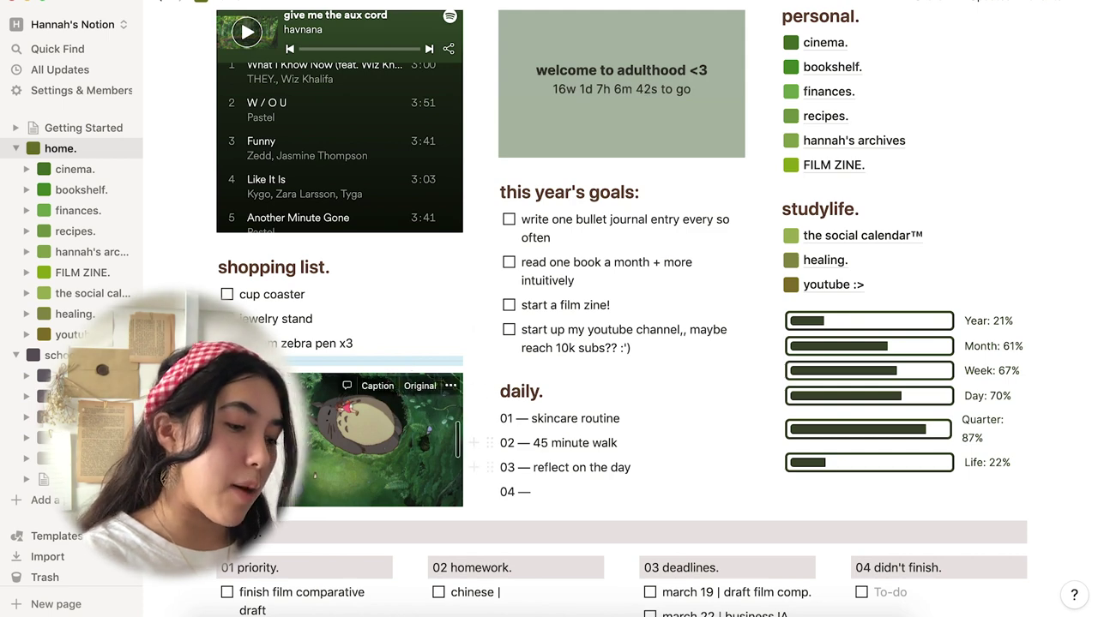
- View the things. section's countdown widget, switch to Google Chrome and browse the Explore Widgets gallery on indify.co, comparing it with the home. page
{"action": "scroll", "coordinate": [1044, 109], "scroll_direction": "up", "scroll_amount": 3}
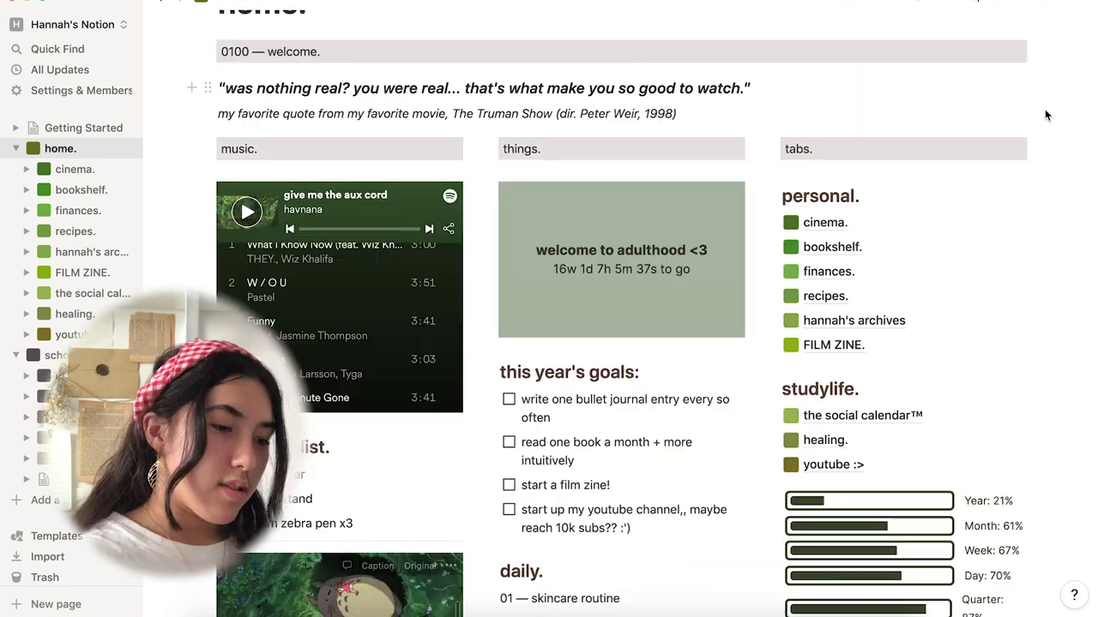
{"action": "left_click", "coordinate": [550, 150]}
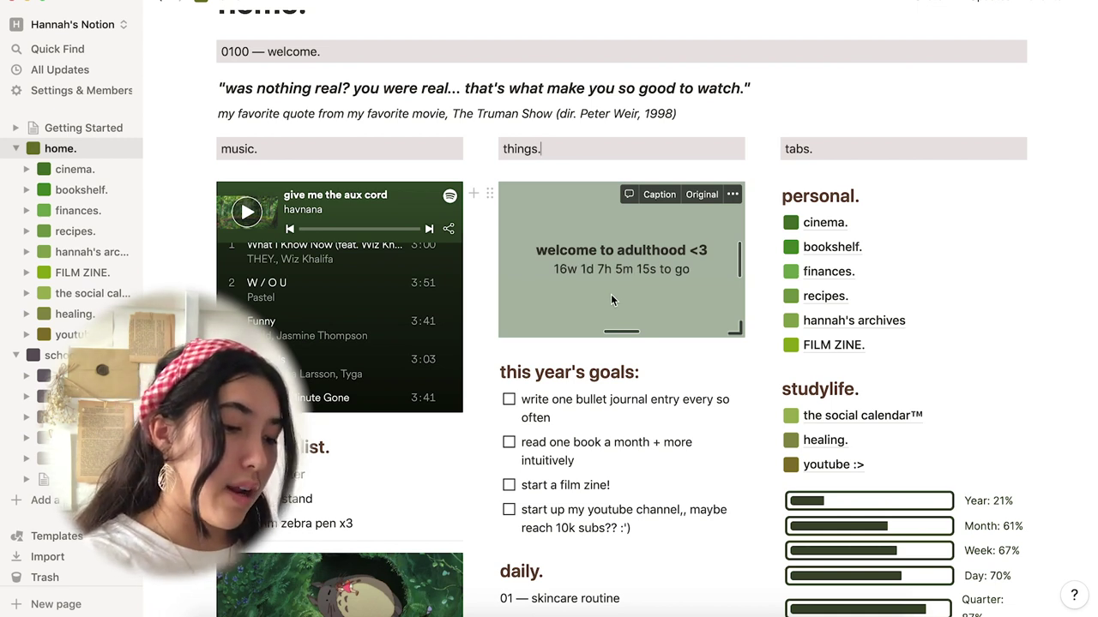
{"action": "left_click", "coordinate": [461, 610]}
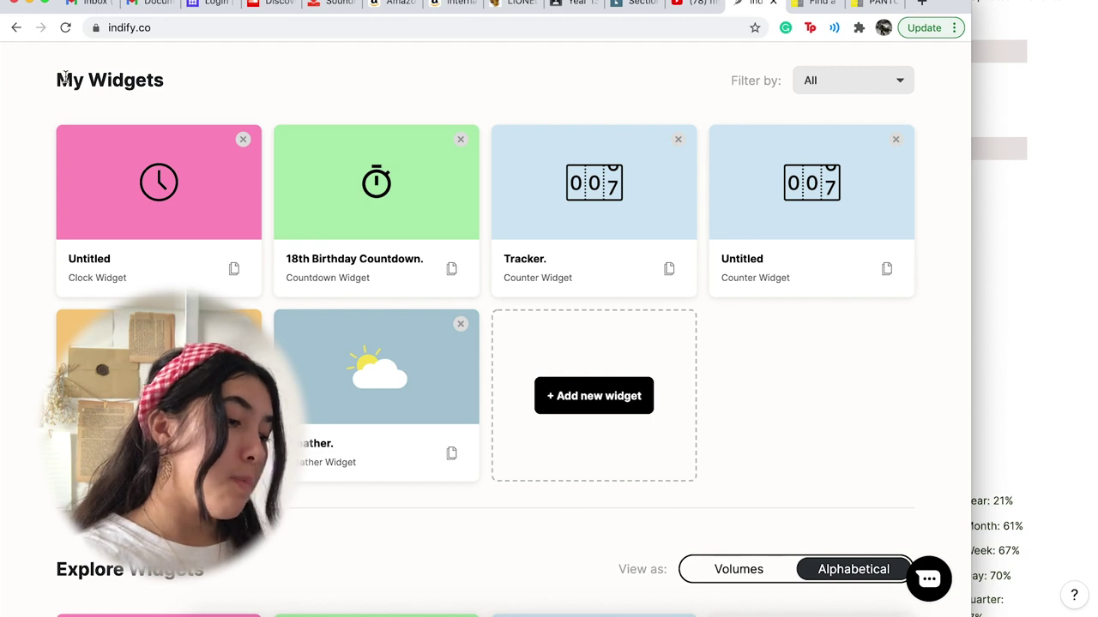
{"action": "scroll", "coordinate": [283, 261], "scroll_direction": "down", "scroll_amount": 4}
{"action": "scroll", "coordinate": [289, 269], "scroll_direction": "down", "scroll_amount": 2}
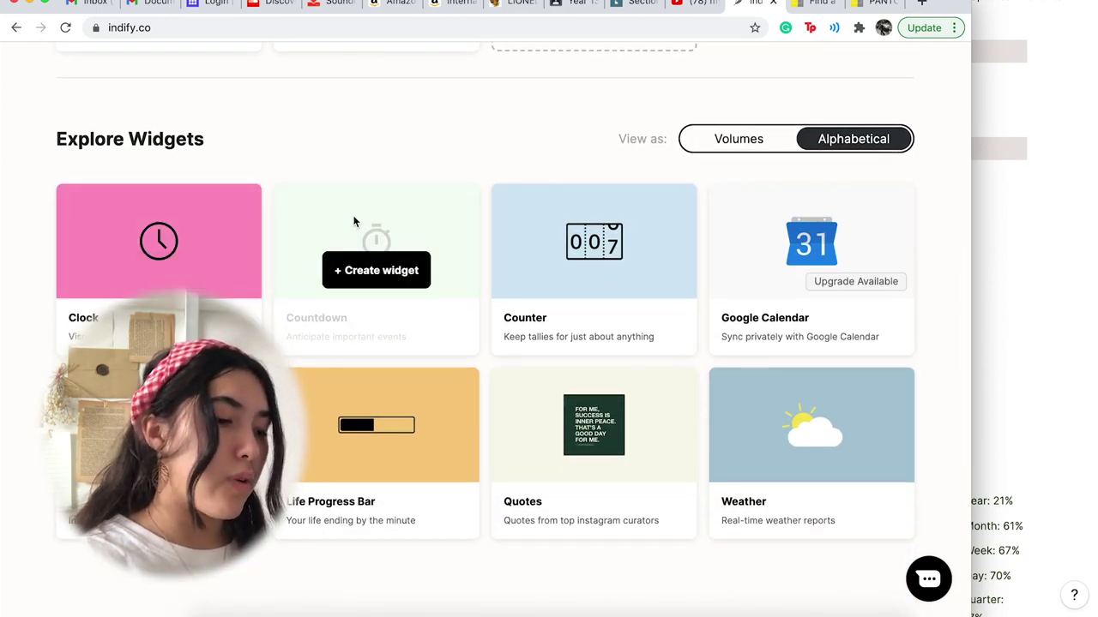
{"action": "mouse_move", "coordinate": [580, 273]}
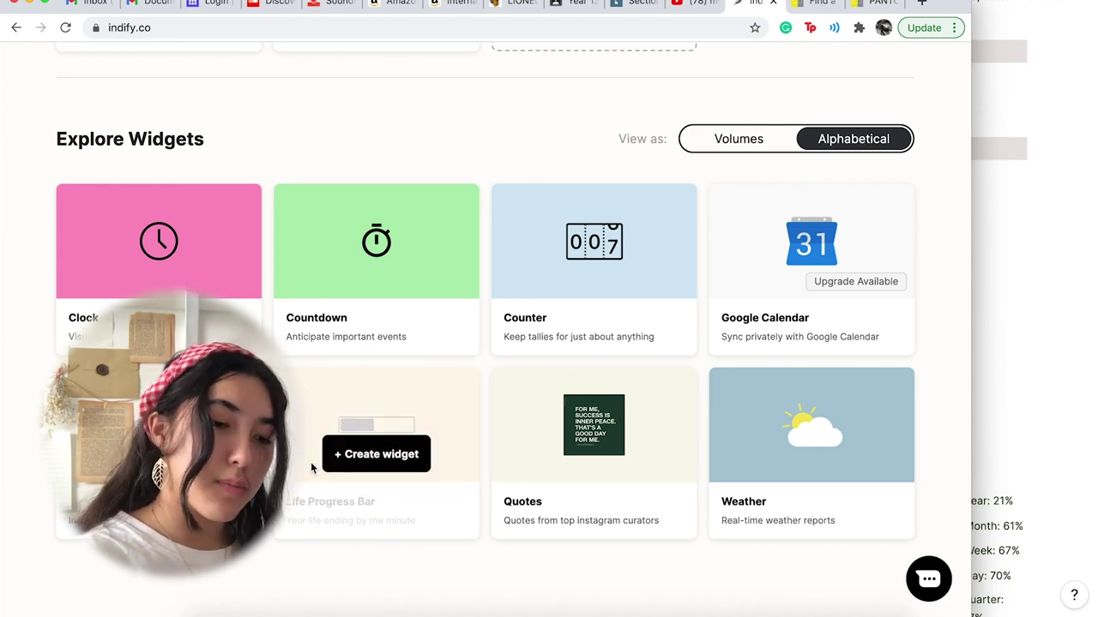
{"action": "key", "text": "super+Tab"}
{"action": "scroll", "coordinate": [857, 386], "scroll_direction": "down", "scroll_amount": 4}
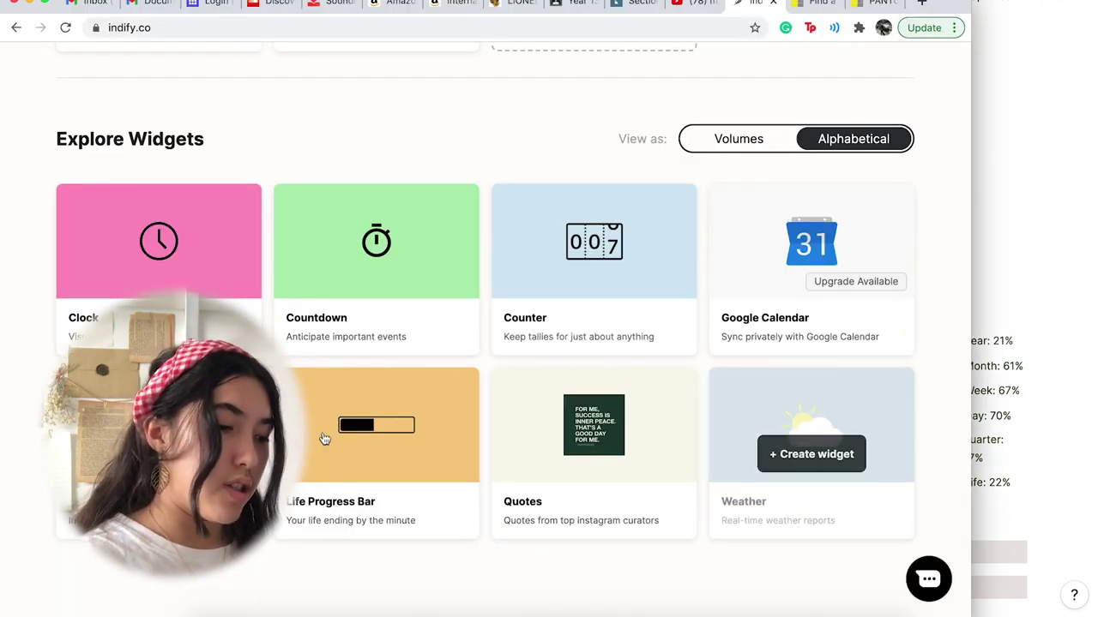
- Open the Weather. widget from My Widgets on Indify and copy its embed link for Notion
{"action": "scroll", "coordinate": [435, 431], "scroll_direction": "up", "scroll_amount": 5}
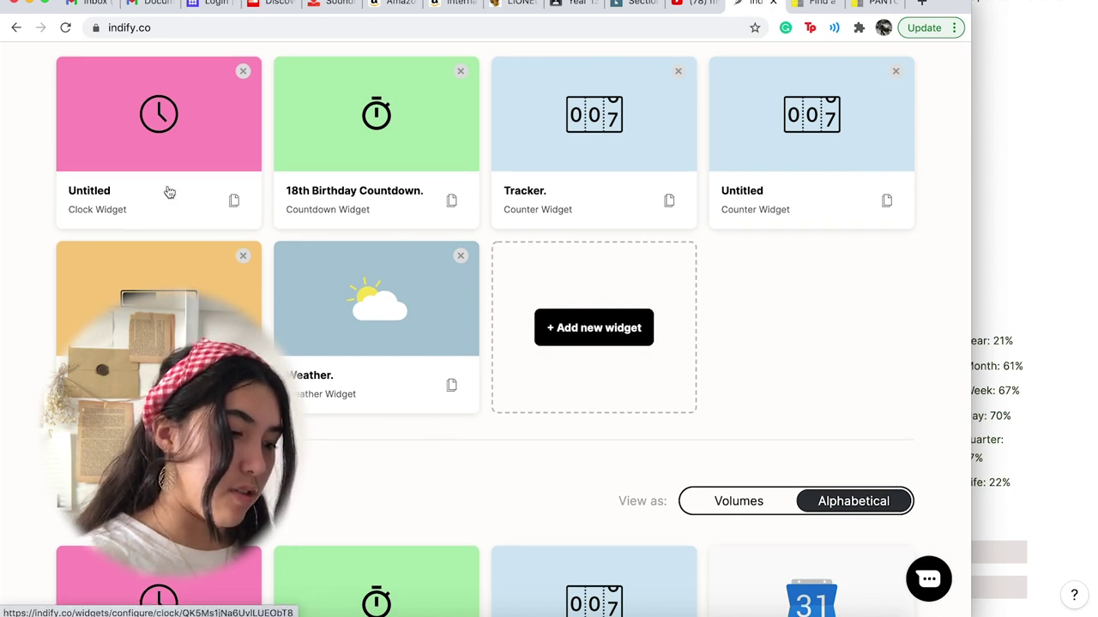
{"action": "left_click", "coordinate": [386, 350]}
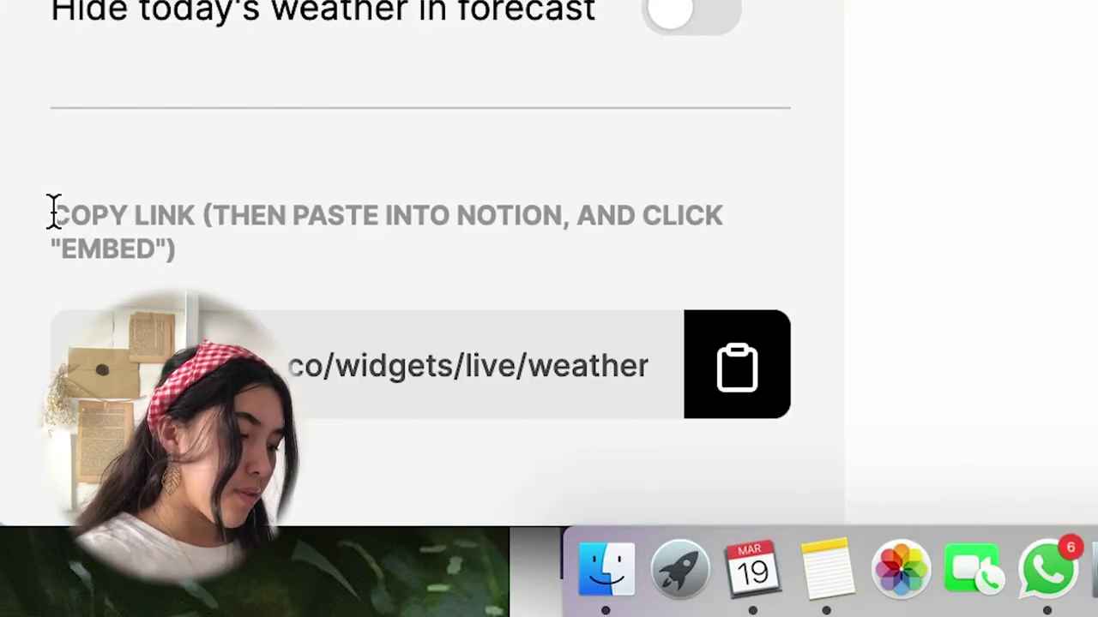
{"action": "left_click_drag", "start_coordinate": [52, 211], "coordinate": [237, 255]}
{"action": "left_click", "coordinate": [444, 217]}
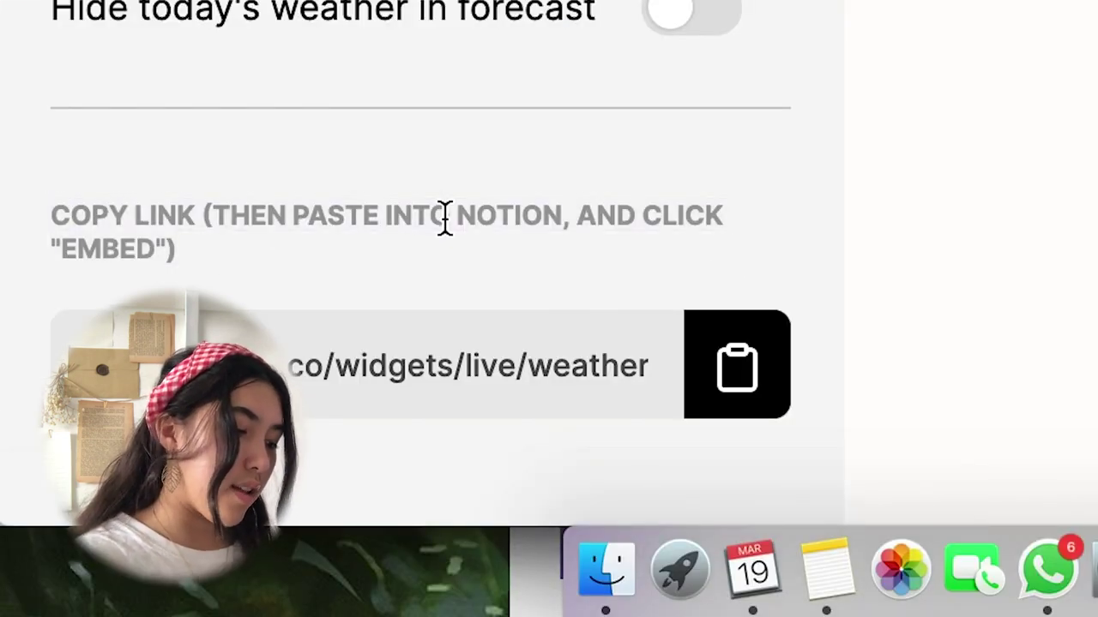
{"action": "left_click", "coordinate": [759, 367]}
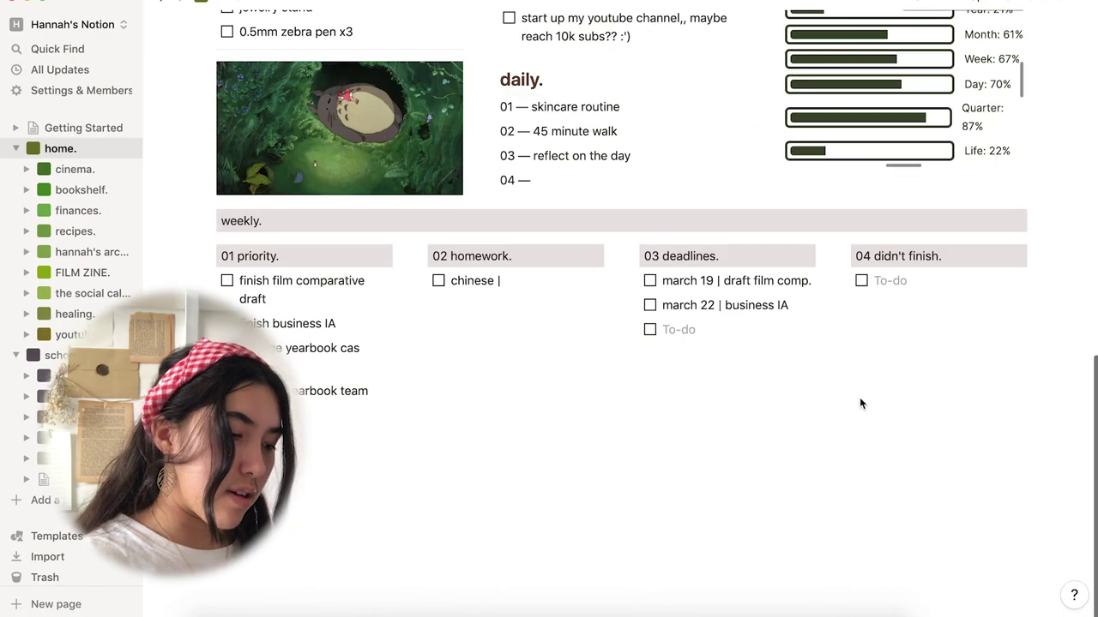
- Embed the copied Indify weather widget in a new block beneath the 01 priority. list on the home. page
{"action": "left_click", "coordinate": [551, 422]}
{"action": "left_click", "coordinate": [334, 455]}
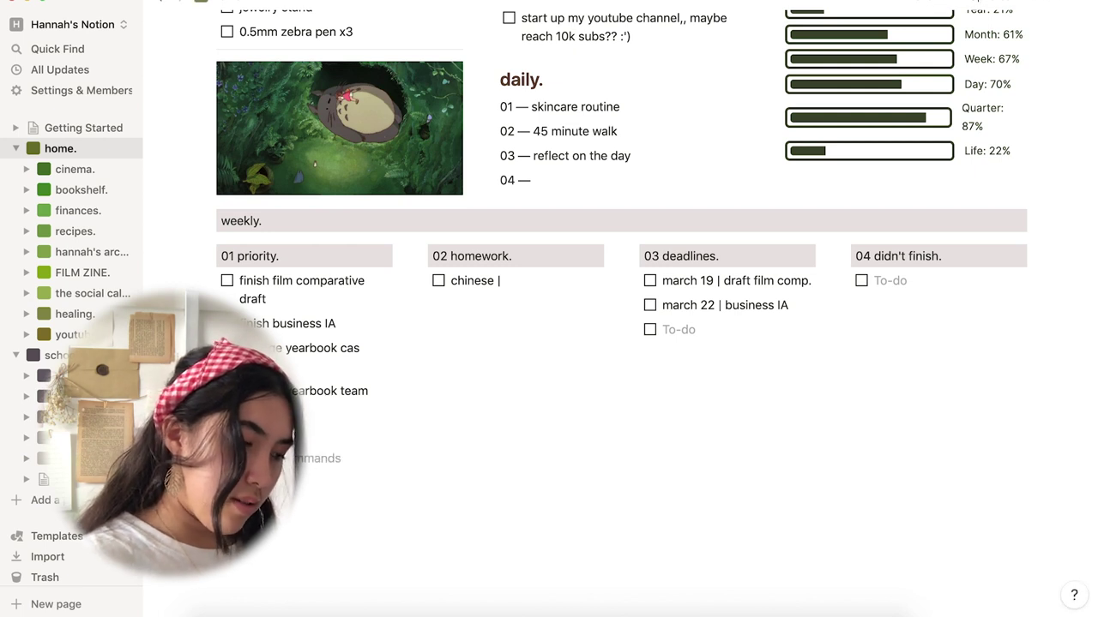
{"action": "key", "text": "super+v"}
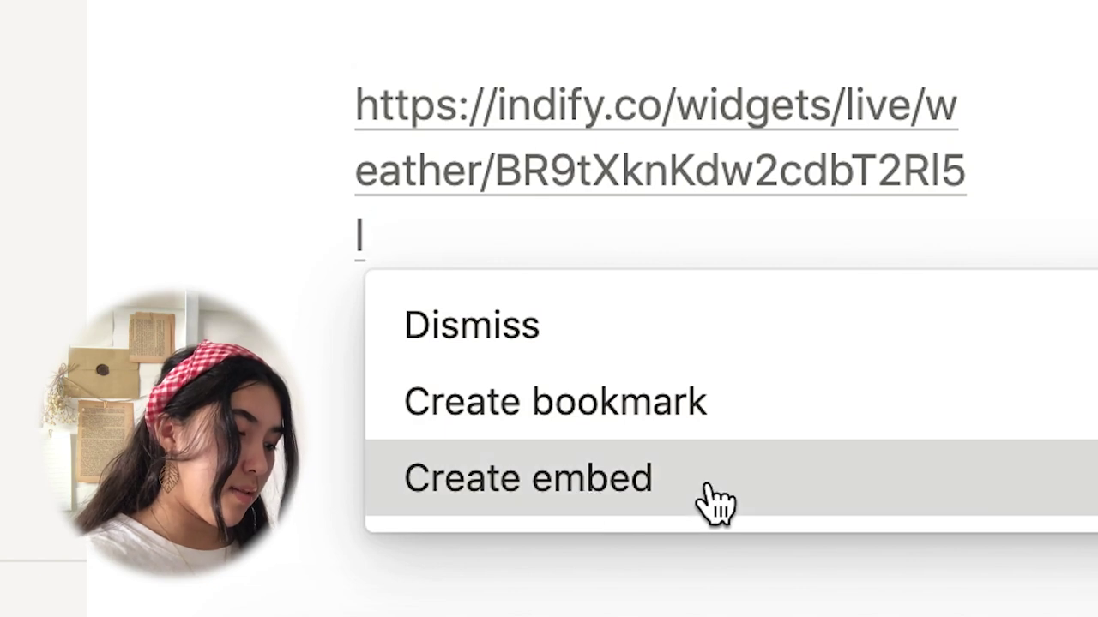
{"action": "left_click", "coordinate": [713, 501]}
{"action": "scroll", "coordinate": [316, 563], "scroll_direction": "down", "scroll_amount": 2}
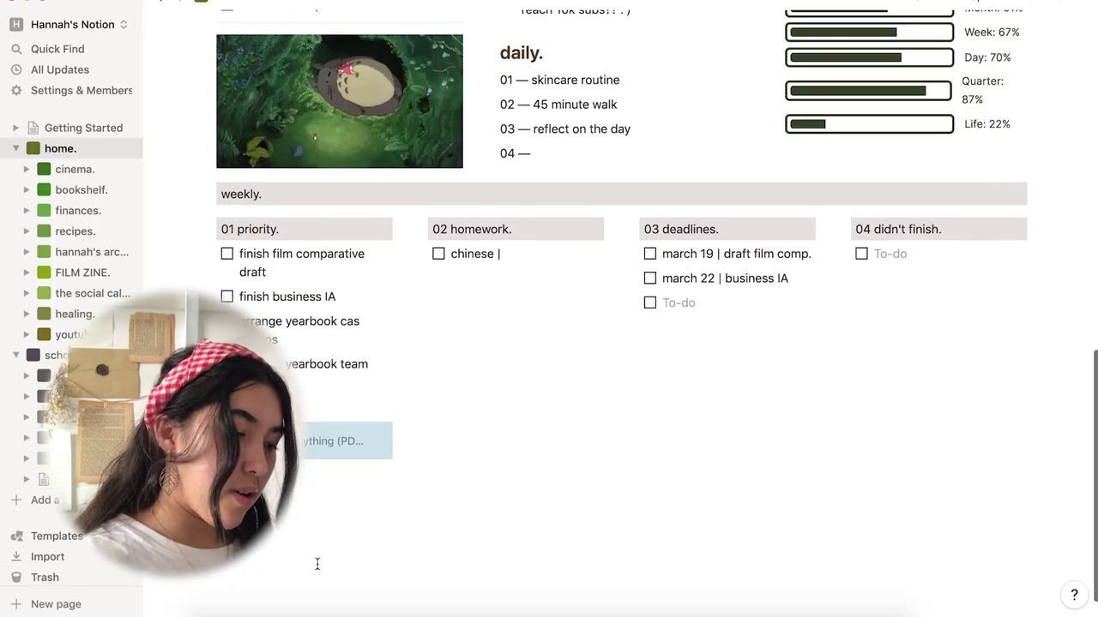
{"action": "scroll", "coordinate": [409, 397], "scroll_direction": "down", "scroll_amount": 6}
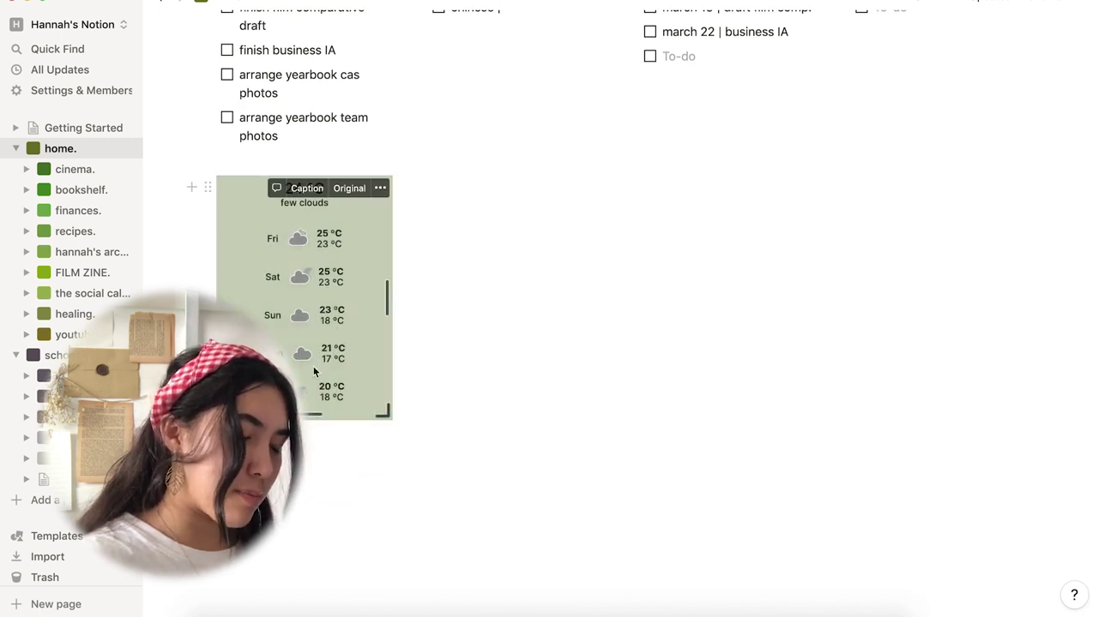
- Increase the weather widget's height and move it out of the priority column to span the full page width below the weekly lists
{"action": "left_click_drag", "start_coordinate": [307, 413], "coordinate": [308, 454]}
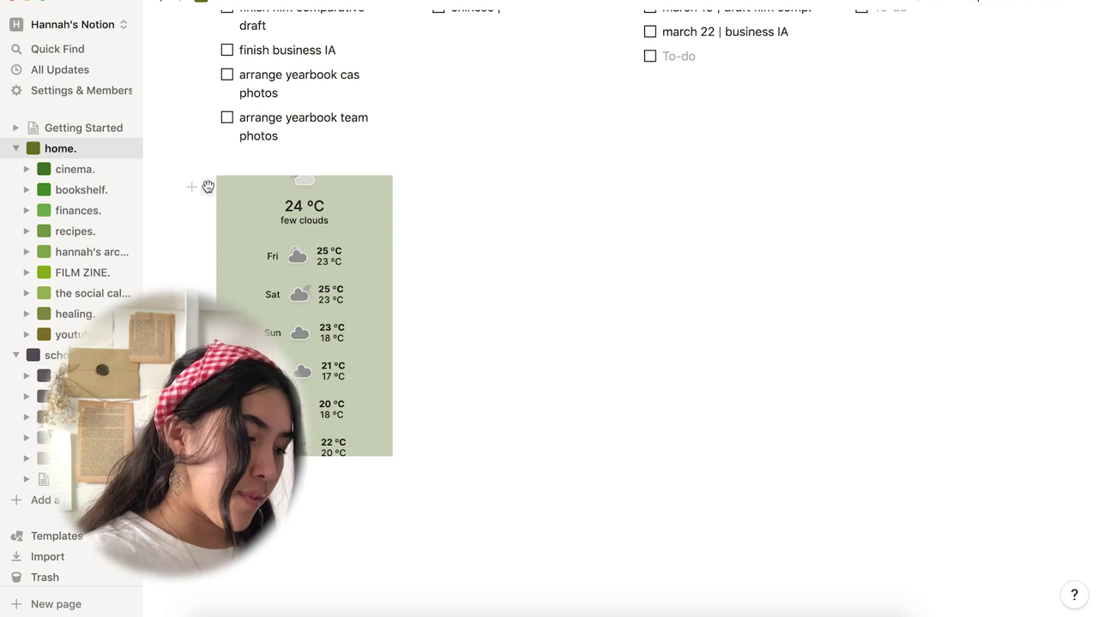
{"action": "left_click_drag", "start_coordinate": [208, 187], "coordinate": [258, 470]}
{"action": "scroll", "coordinate": [299, 493], "scroll_direction": "down", "scroll_amount": 4}
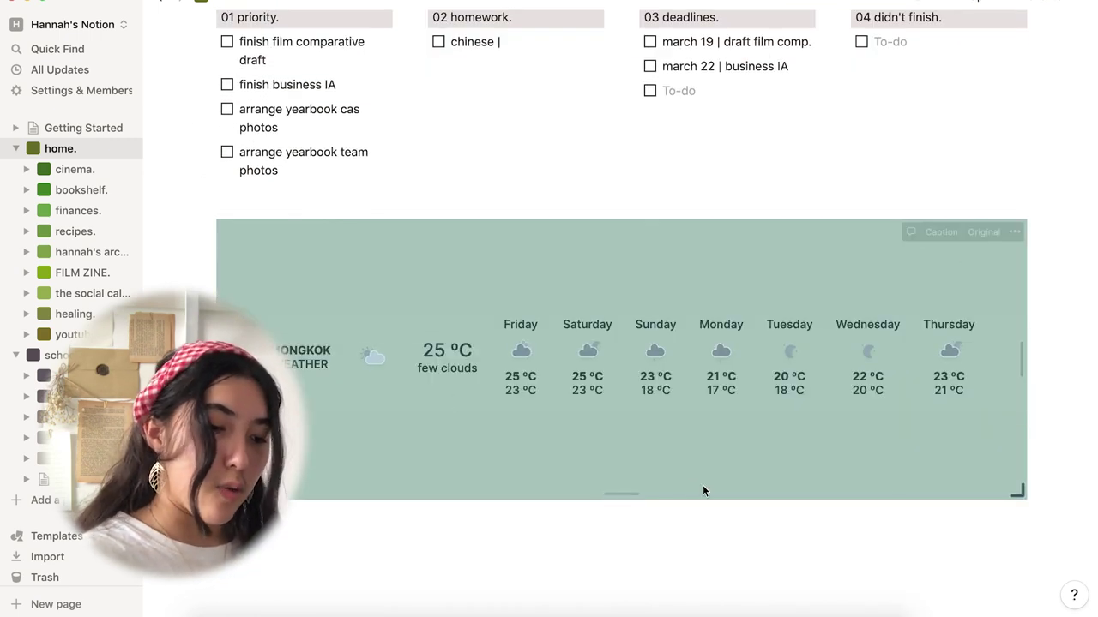
{"action": "left_click", "coordinate": [1045, 349]}
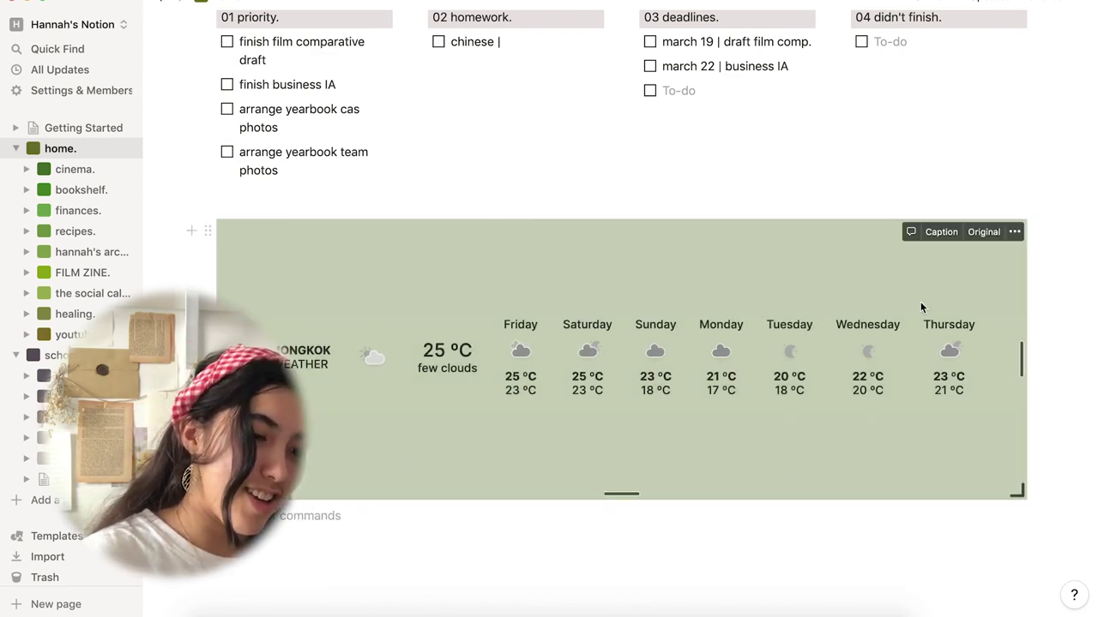
{"action": "scroll", "coordinate": [920, 305], "scroll_direction": "up", "scroll_amount": 2}
{"action": "scroll", "coordinate": [922, 307], "scroll_direction": "up", "scroll_amount": 2}
{"action": "scroll", "coordinate": [923, 306], "scroll_direction": "down", "scroll_amount": 5}
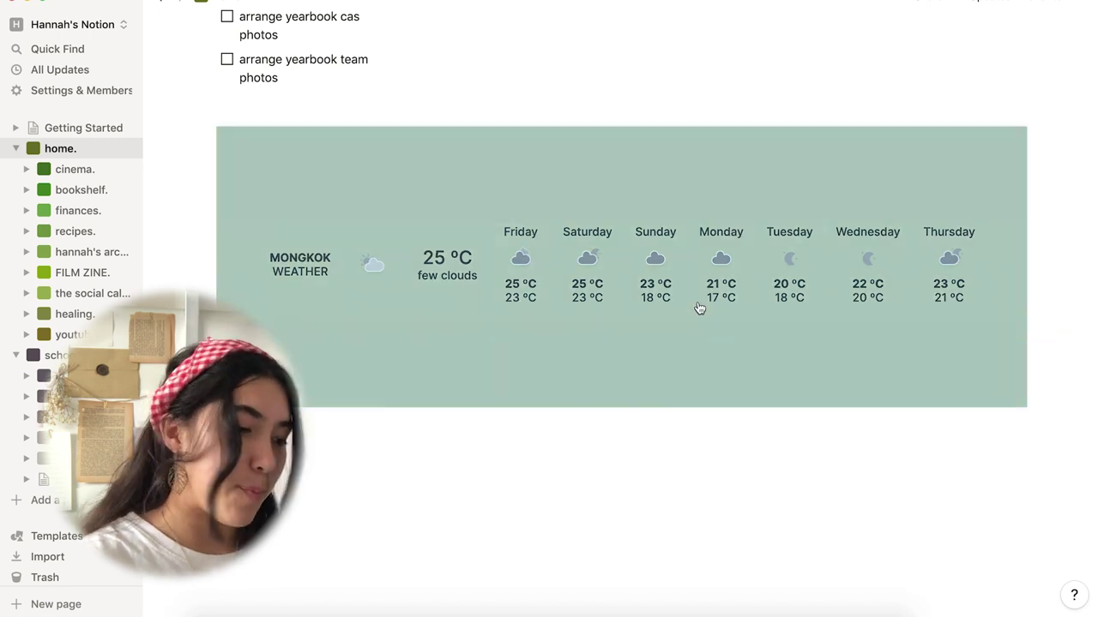
- Examine the tabs. section with its personal. and studylife. headings, open the linked cinema. page and return to home
{"action": "scroll", "coordinate": [698, 306], "scroll_direction": "up", "scroll_amount": 15}
{"action": "left_click_drag", "start_coordinate": [817, 114], "coordinate": [783, 114]}
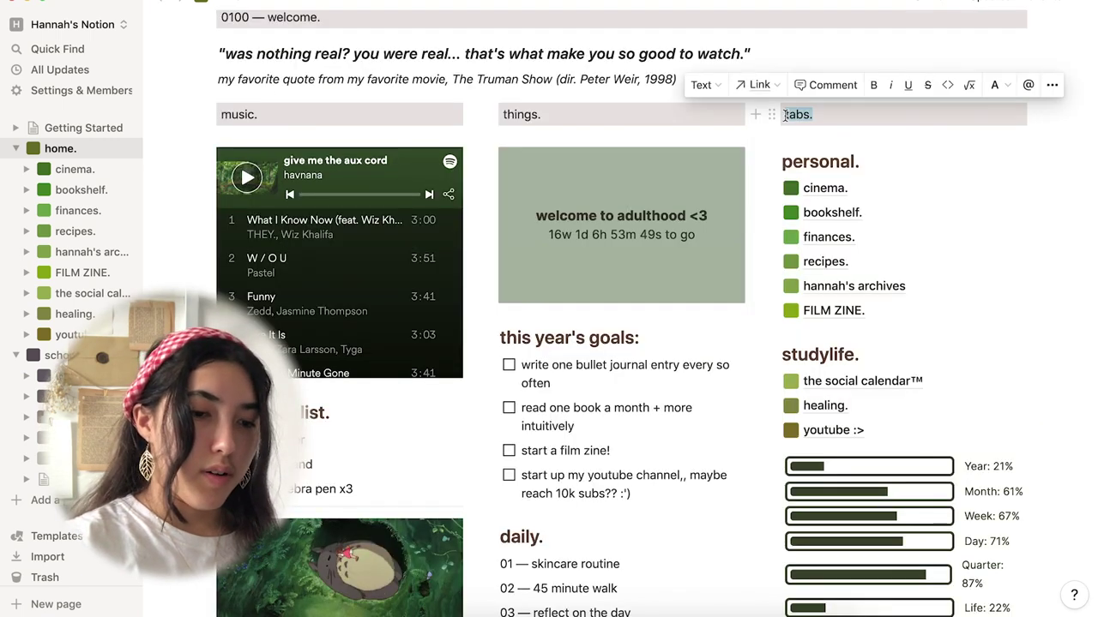
{"action": "left_click", "coordinate": [819, 163]}
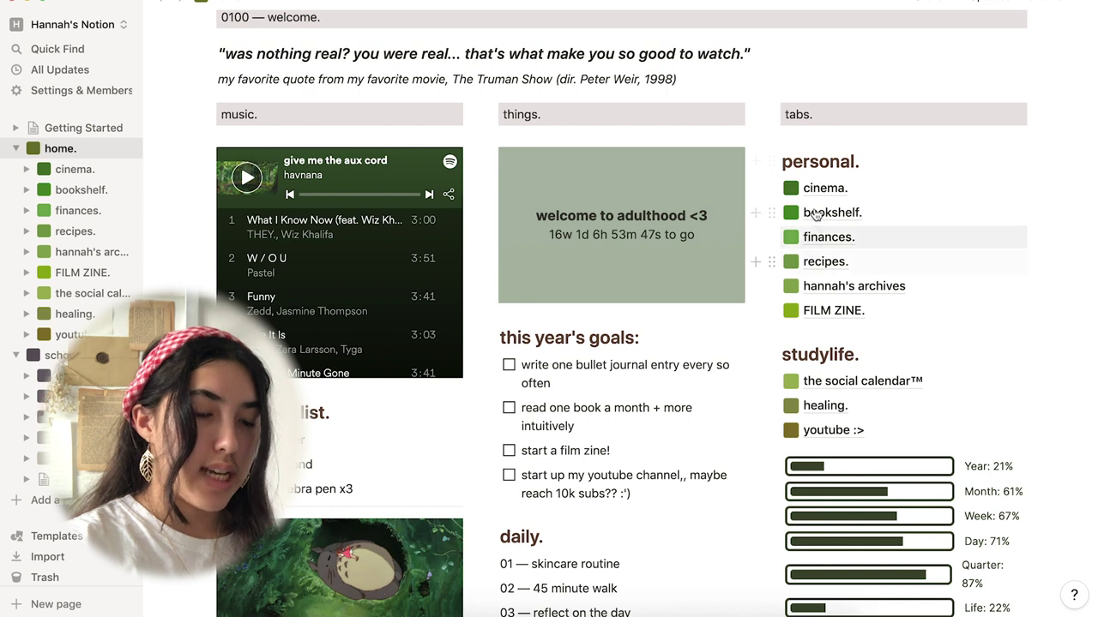
{"action": "left_click_drag", "start_coordinate": [860, 161], "coordinate": [782, 162]}
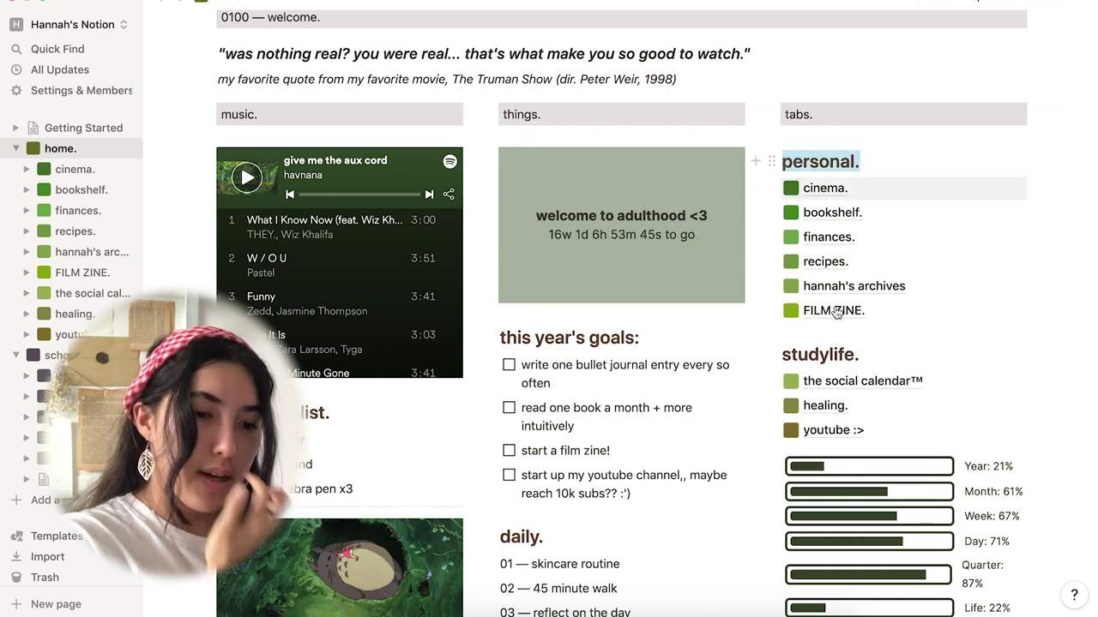
{"action": "left_click_drag", "start_coordinate": [863, 355], "coordinate": [782, 355]}
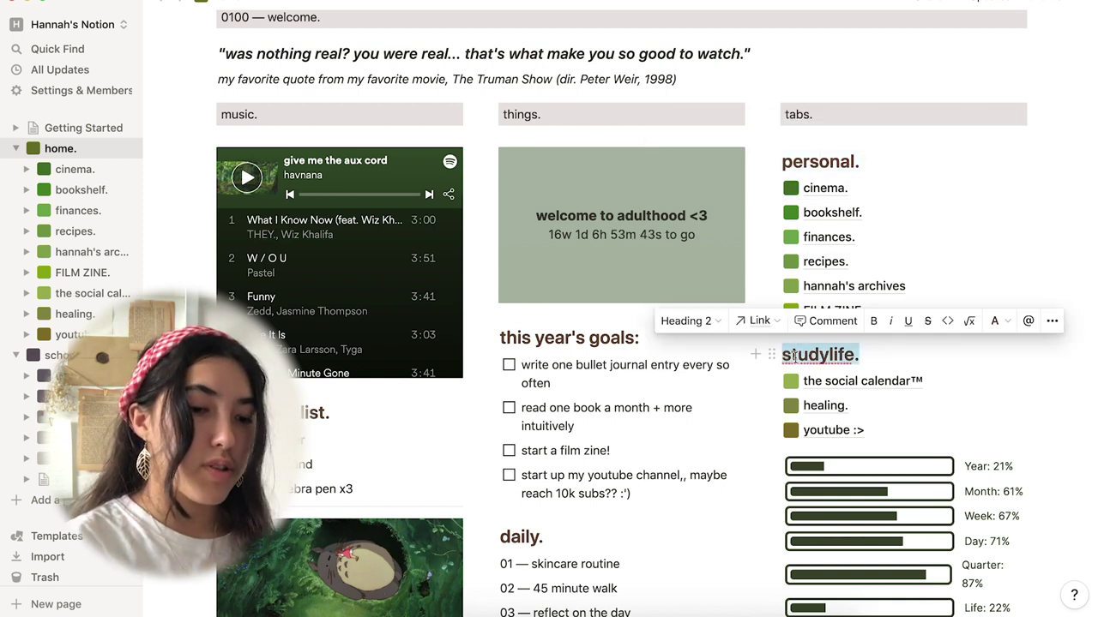
{"action": "left_click", "coordinate": [824, 189]}
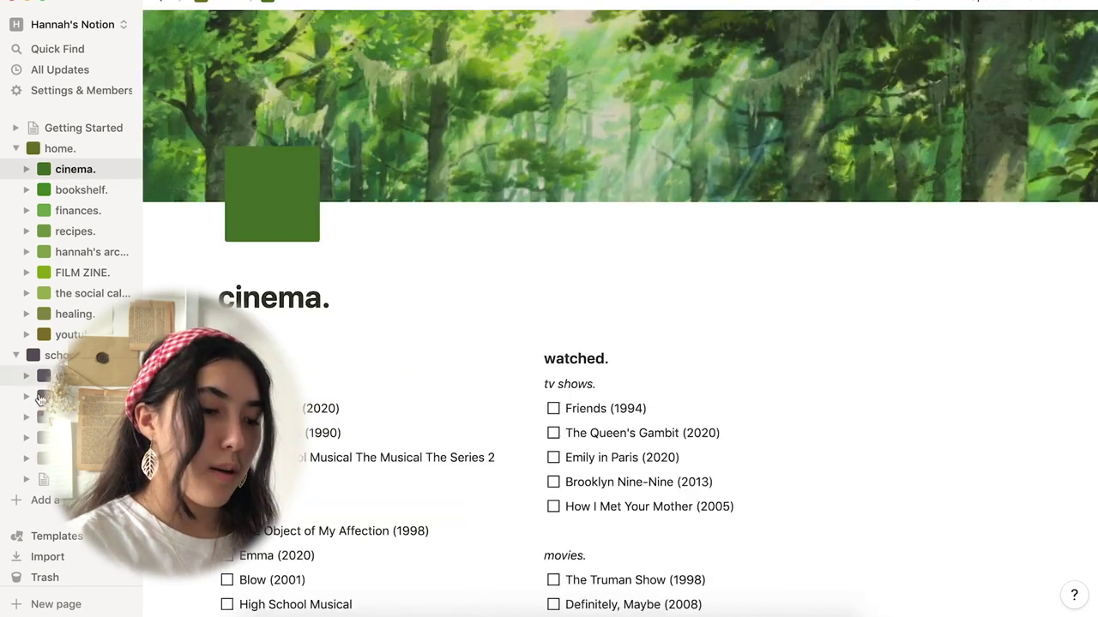
{"action": "left_click", "coordinate": [60, 148]}
- View the progress bars beneath the studylife. links and the weekly. section's four list columns
{"action": "scroll", "coordinate": [562, 372], "scroll_direction": "down", "scroll_amount": 5}
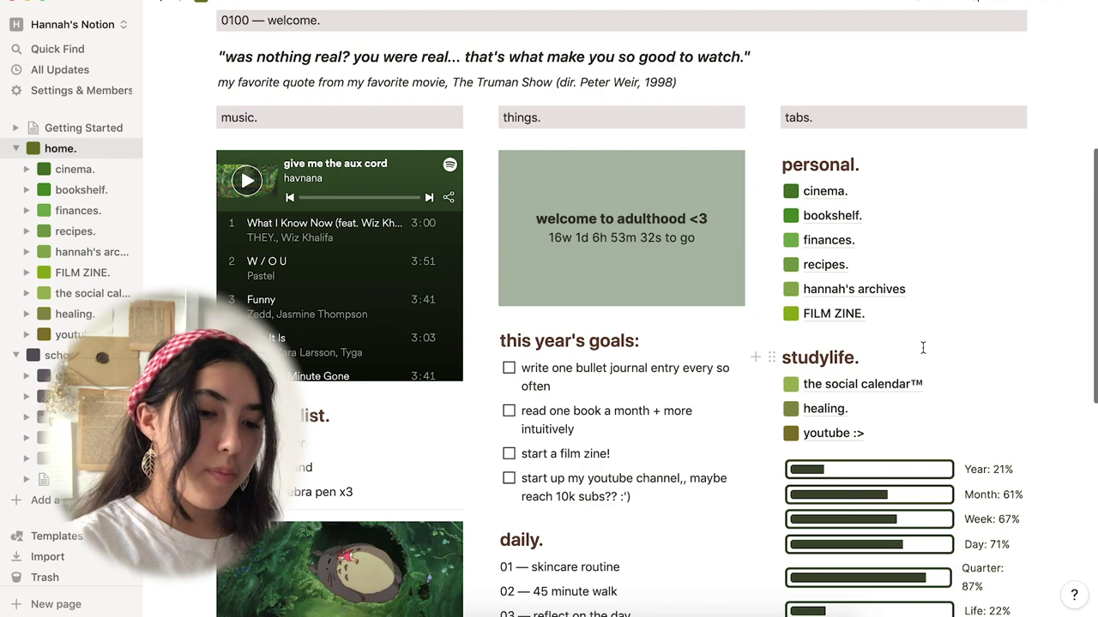
{"action": "scroll", "coordinate": [934, 301], "scroll_direction": "down", "scroll_amount": 3}
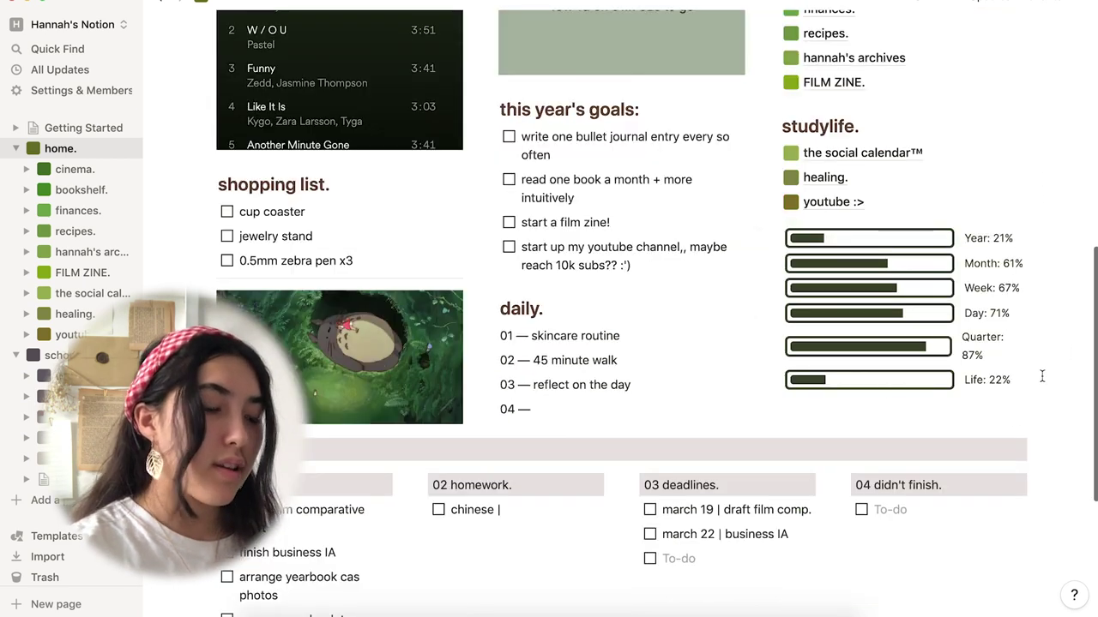
{"action": "scroll", "coordinate": [1042, 376], "scroll_direction": "down", "scroll_amount": 3}
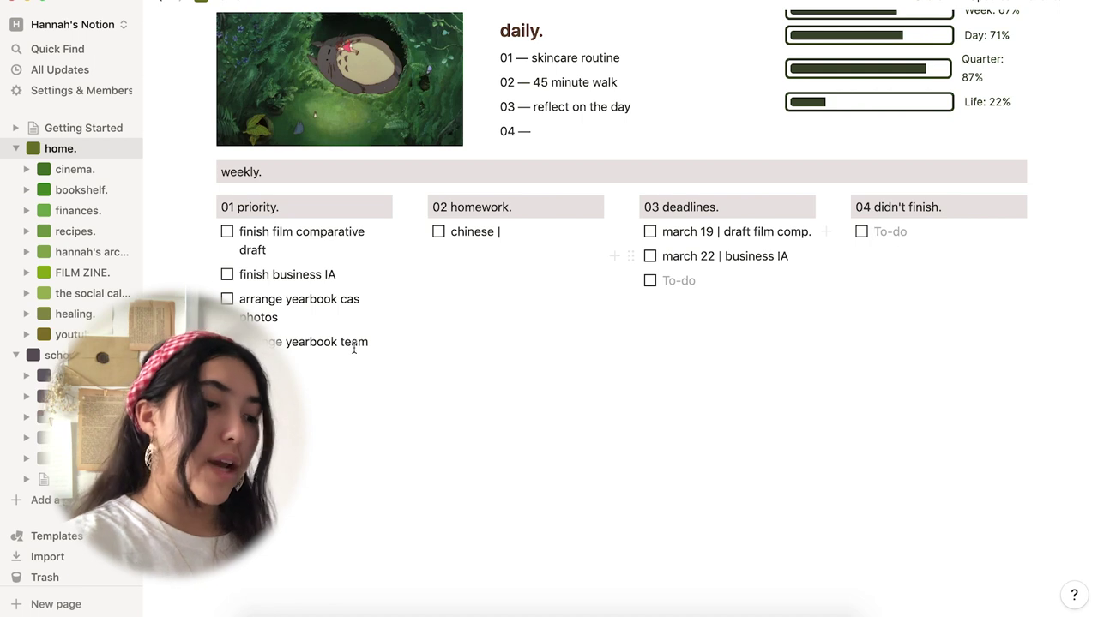
- Open the cinema. page and examine its to watch. and watched. columns through to the end of the movie list
{"action": "left_click", "coordinate": [72, 176]}
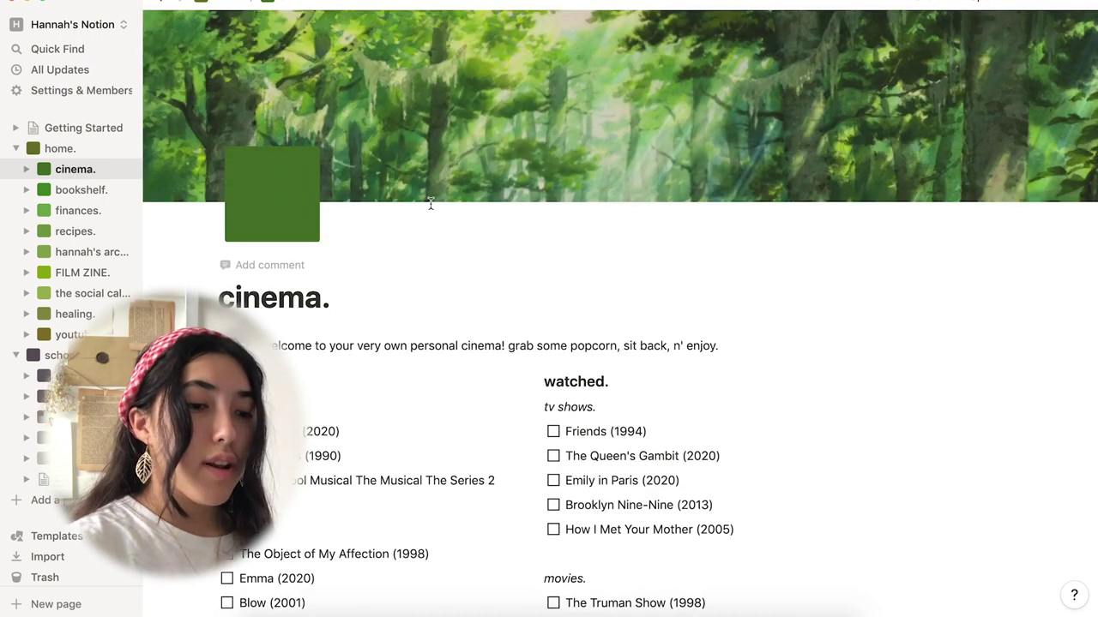
{"action": "scroll", "coordinate": [430, 204], "scroll_direction": "down", "scroll_amount": 5}
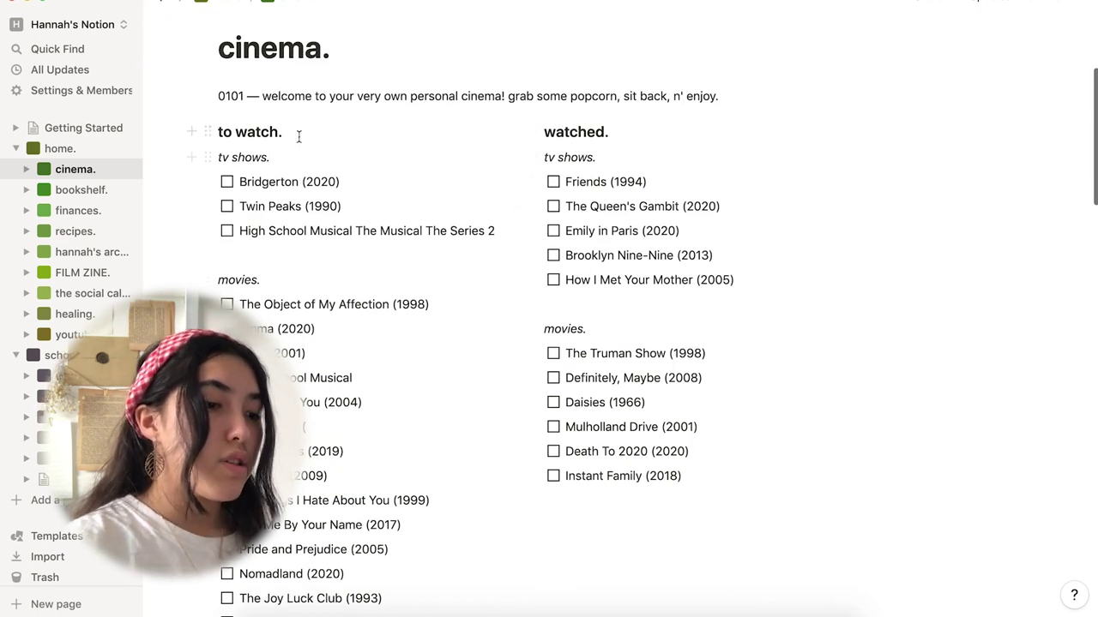
{"action": "left_click_drag", "start_coordinate": [299, 137], "coordinate": [231, 134]}
{"action": "left_click_drag", "start_coordinate": [618, 135], "coordinate": [540, 133]}
{"action": "left_click", "coordinate": [274, 159]}
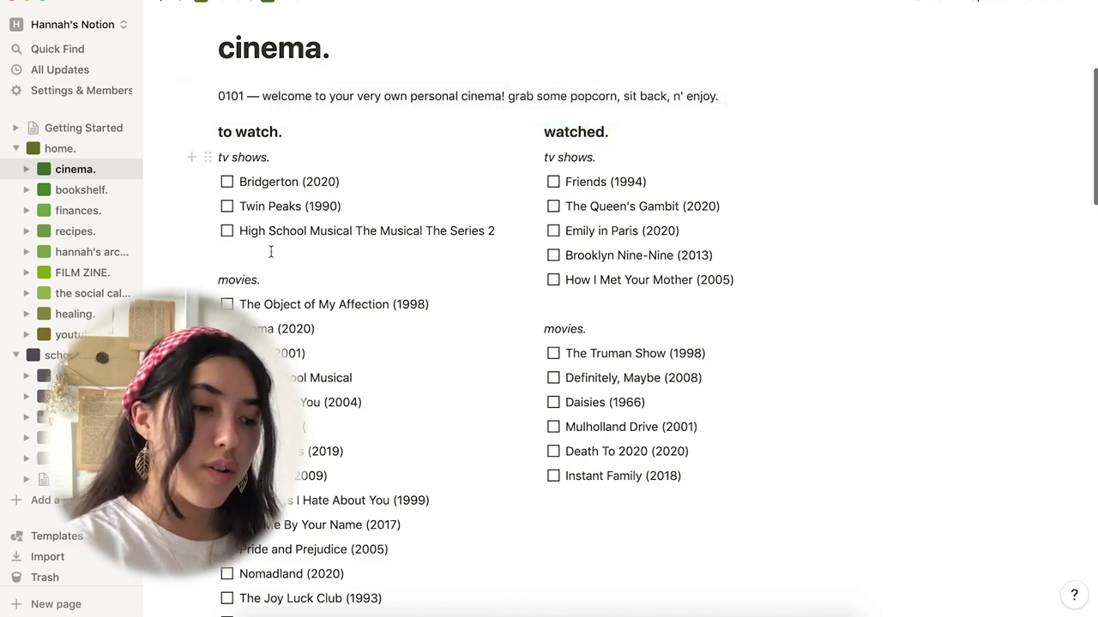
{"action": "scroll", "coordinate": [344, 321], "scroll_direction": "down", "scroll_amount": 20}
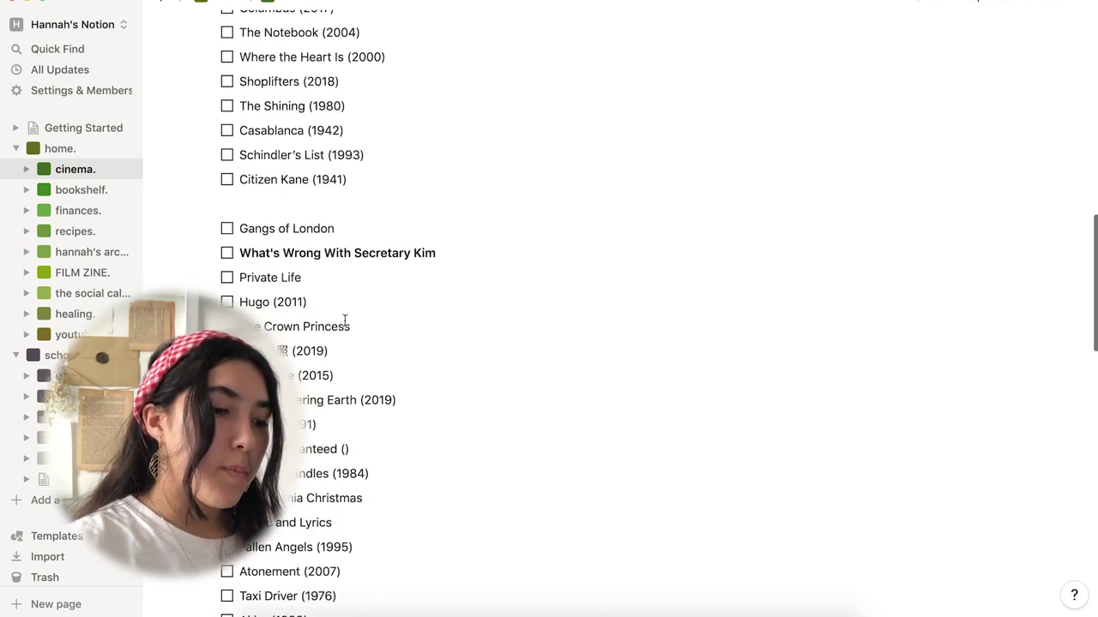
{"action": "scroll", "coordinate": [344, 322], "scroll_direction": "down", "scroll_amount": 3}
{"action": "scroll", "coordinate": [345, 321], "scroll_direction": "up", "scroll_amount": 2}
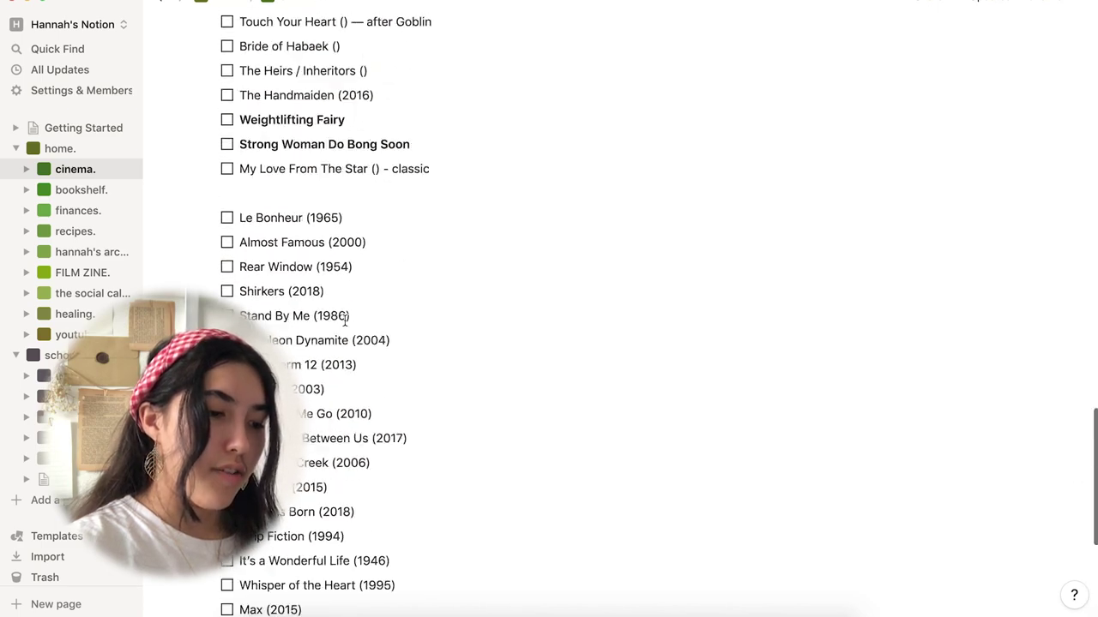
{"action": "scroll", "coordinate": [345, 322], "scroll_direction": "down", "scroll_amount": 10}
{"action": "scroll", "coordinate": [345, 322], "scroll_direction": "up", "scroll_amount": 20}
{"action": "scroll", "coordinate": [344, 319], "scroll_direction": "up", "scroll_amount": 5}
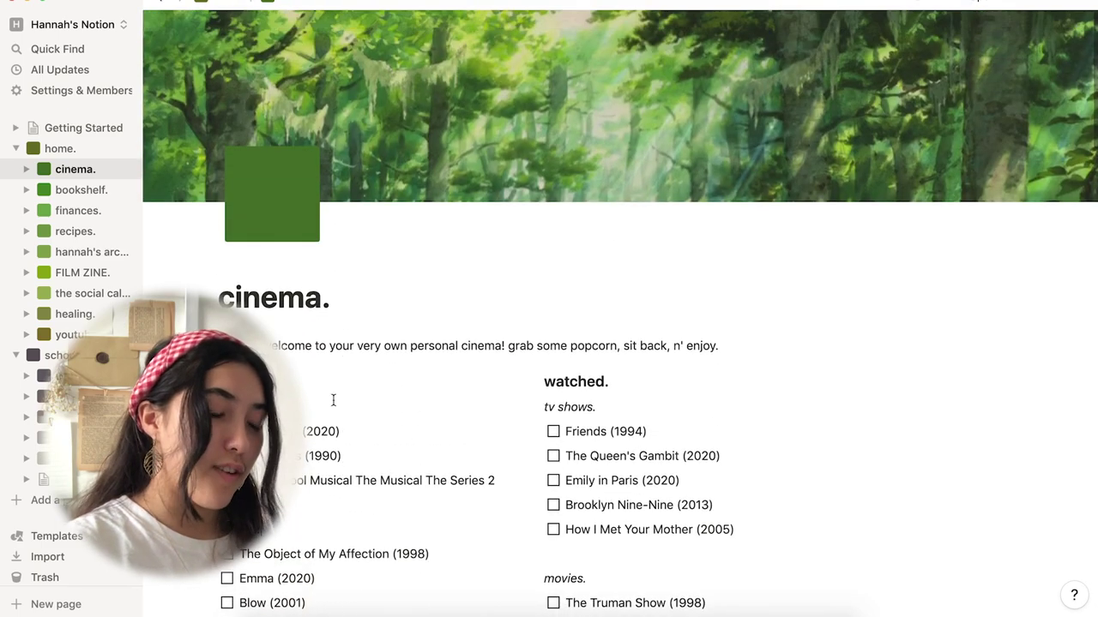
- Move Twin Peaks (1990) into the watched. tv shows, and return it to its place beneath Bridgerton in the to watch. column
{"action": "scroll", "coordinate": [321, 428], "scroll_direction": "down", "scroll_amount": 3}
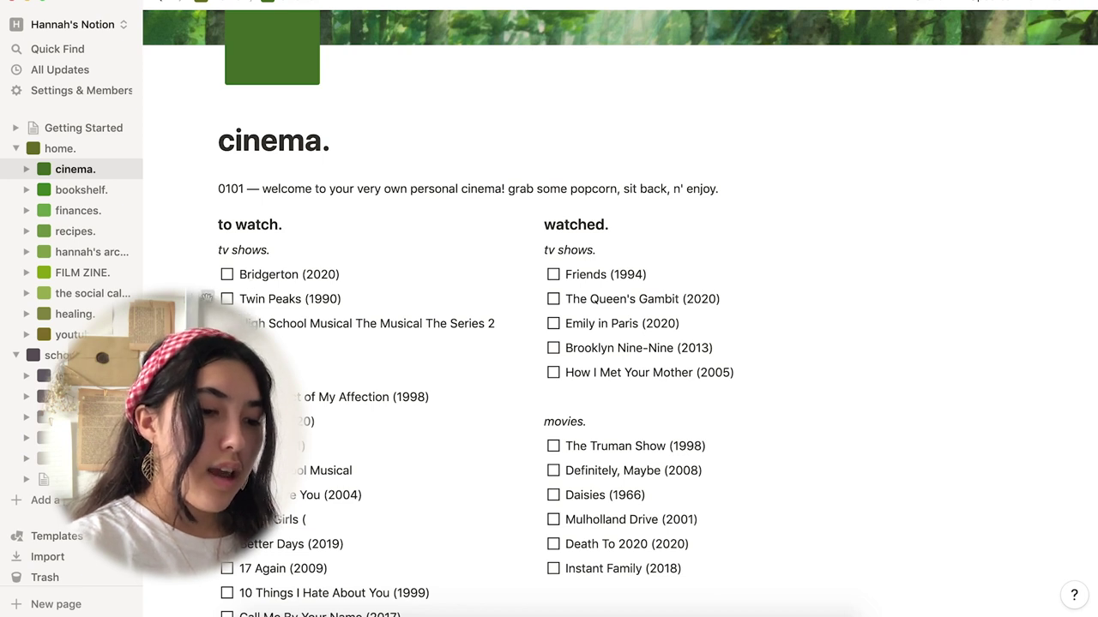
{"action": "left_click_drag", "start_coordinate": [207, 298], "coordinate": [539, 299]}
{"action": "left_click", "coordinate": [667, 298]}
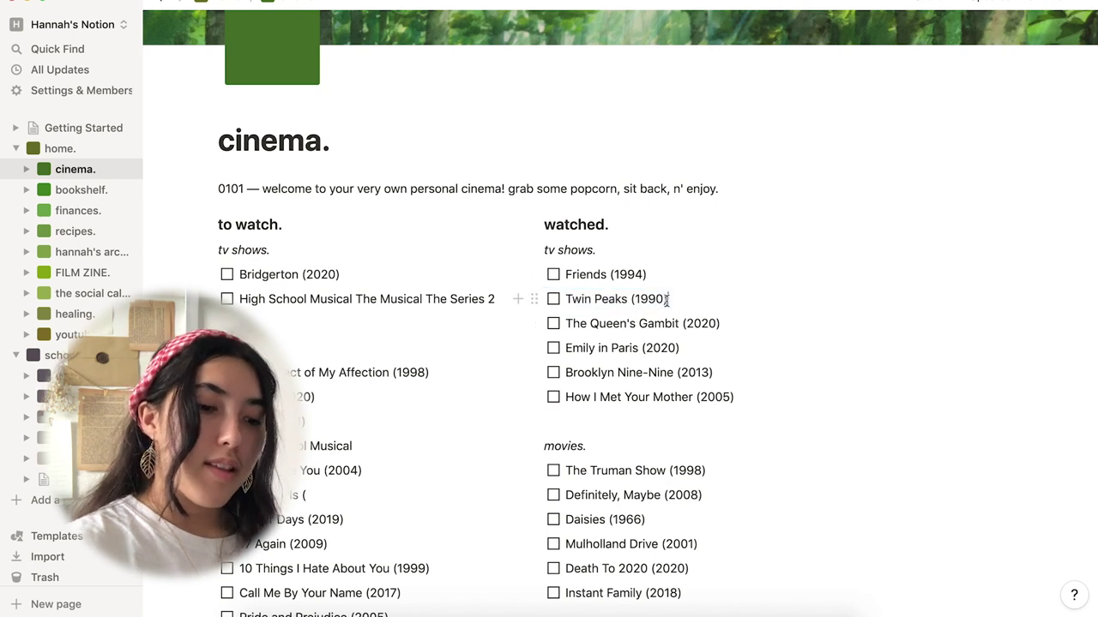
{"action": "scroll", "coordinate": [665, 299], "scroll_direction": "down", "scroll_amount": 1}
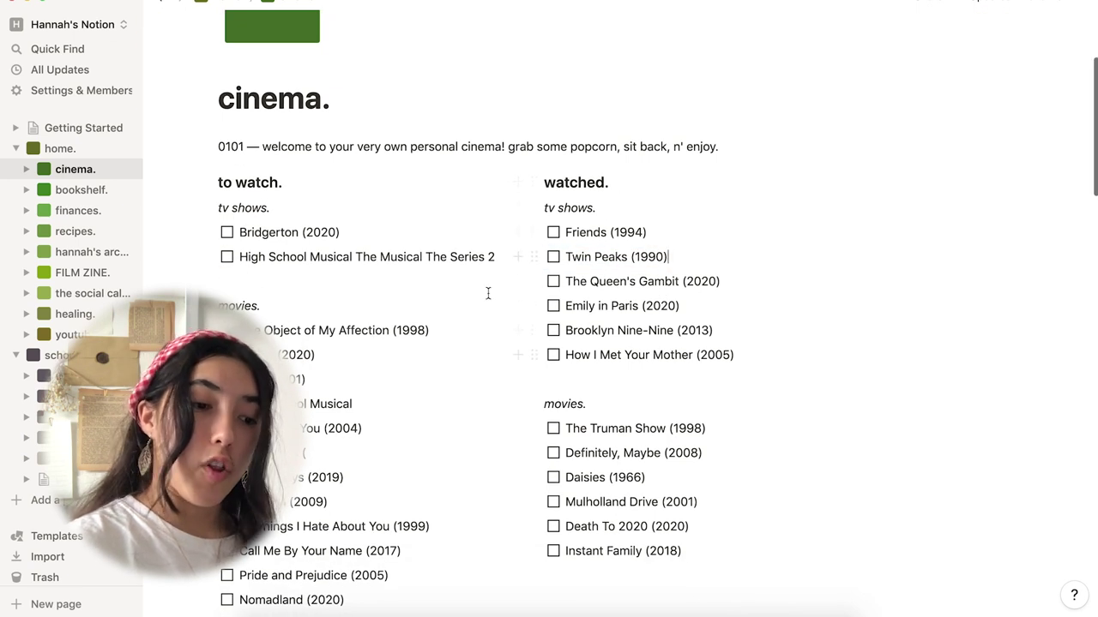
{"action": "left_click_drag", "start_coordinate": [533, 256], "coordinate": [225, 247]}
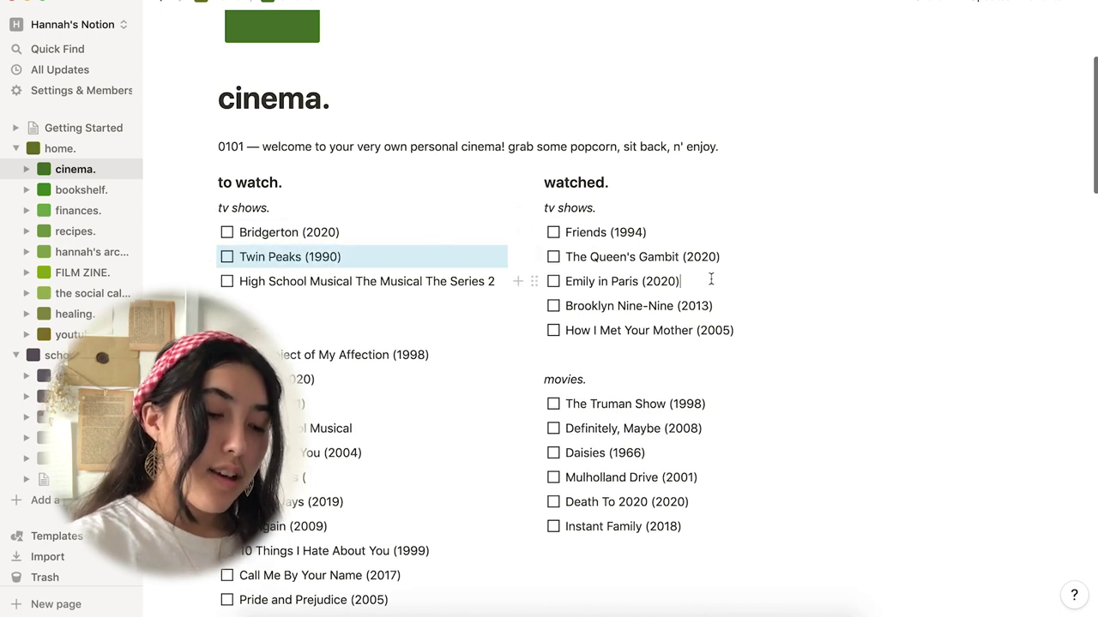
{"action": "scroll", "coordinate": [711, 278], "scroll_direction": "down", "scroll_amount": 2}
{"action": "scroll", "coordinate": [710, 279], "scroll_direction": "up", "scroll_amount": 6}
{"action": "scroll", "coordinate": [678, 335], "scroll_direction": "down", "scroll_amount": 8}
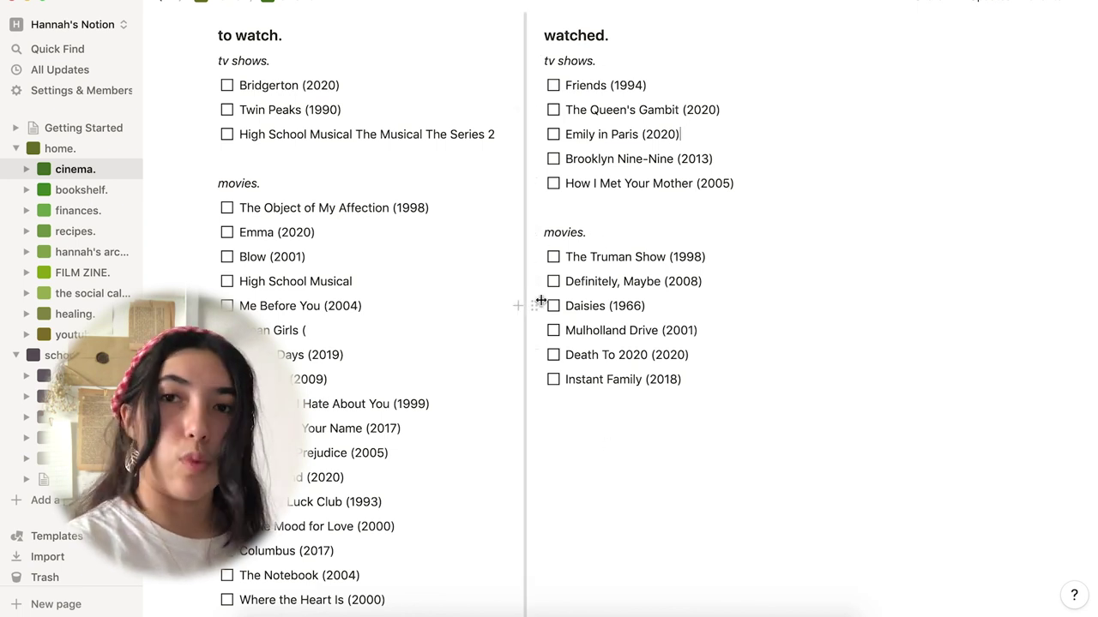
- Open the bookshelf. page and insert an inline table database beneath the digital library line
{"action": "left_click", "coordinate": [64, 190]}
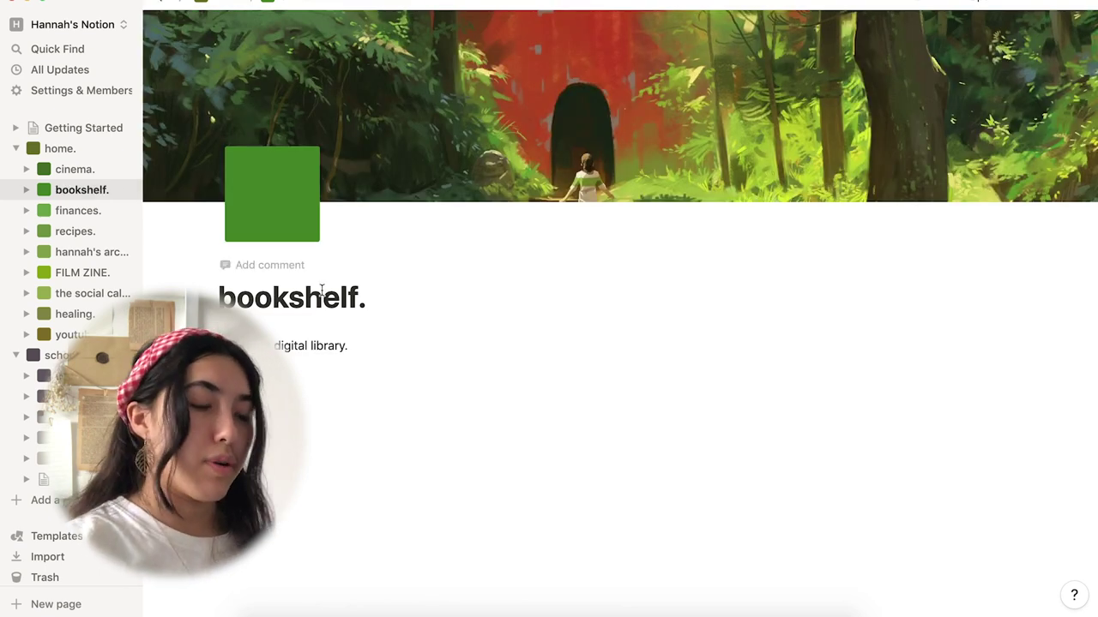
{"action": "left_click", "coordinate": [309, 381]}
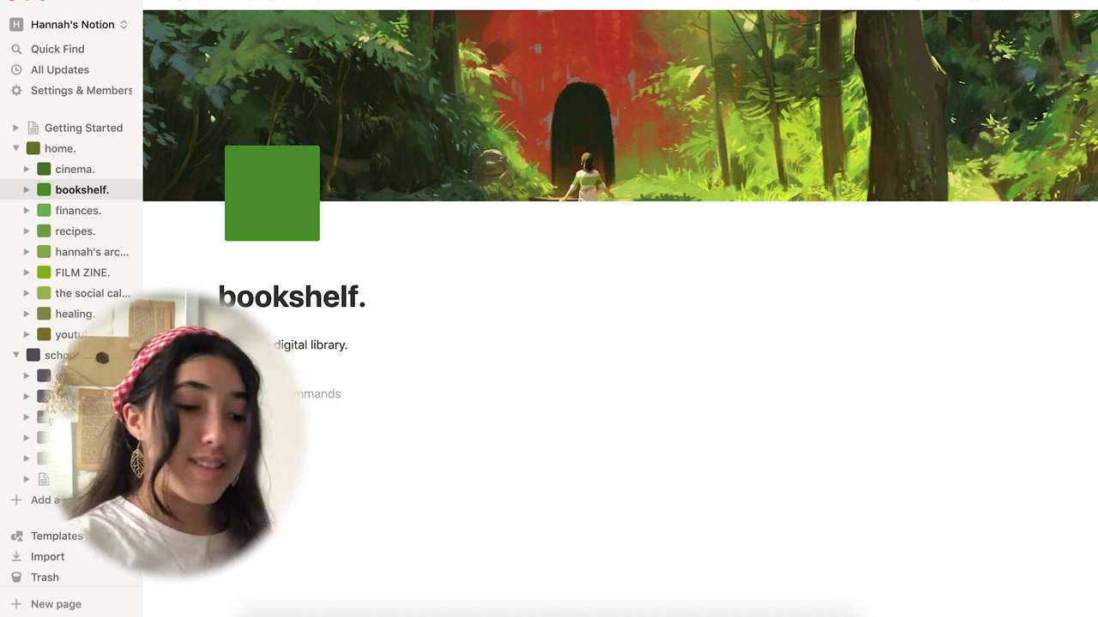
{"action": "type", "text": "/"}
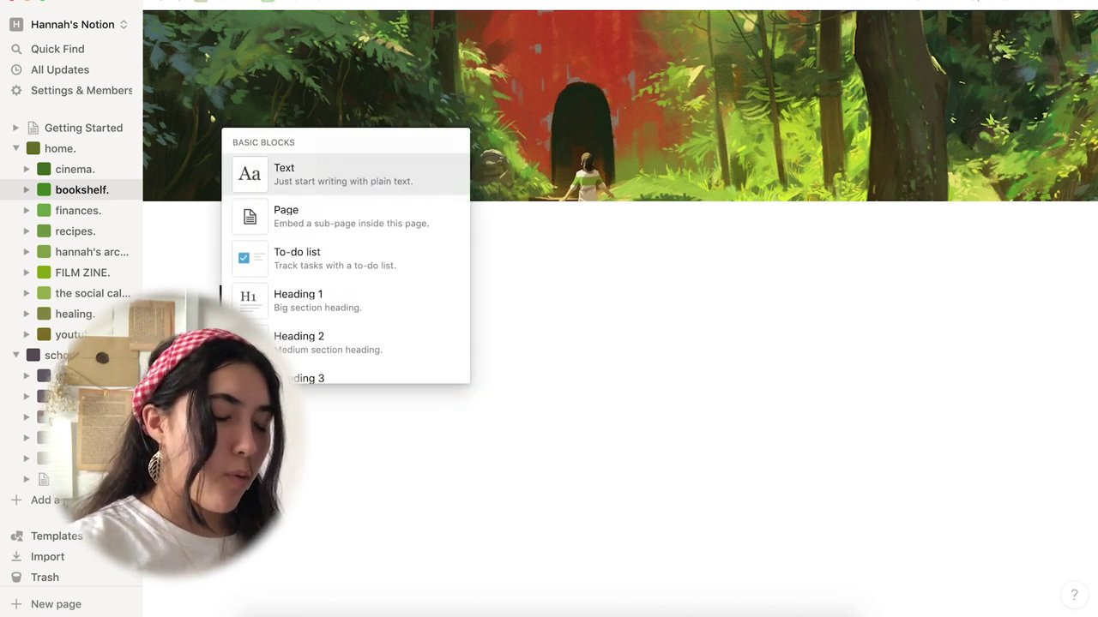
{"action": "scroll", "coordinate": [419, 357], "scroll_direction": "down", "scroll_amount": 5}
{"action": "scroll", "coordinate": [418, 357], "scroll_direction": "down", "scroll_amount": 6}
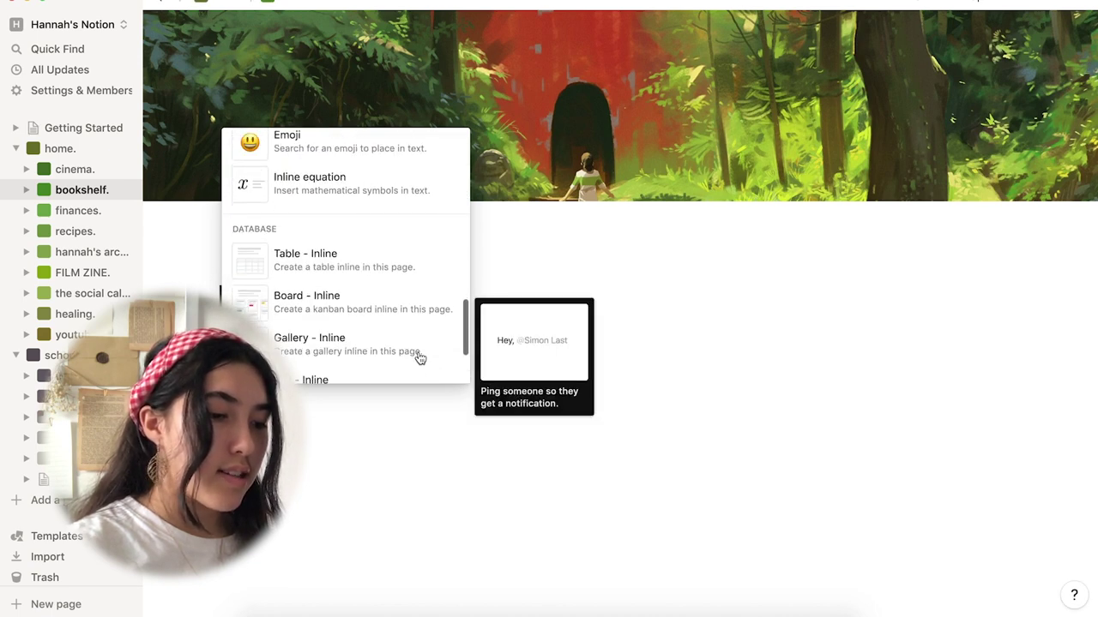
{"action": "left_click", "coordinate": [338, 187]}
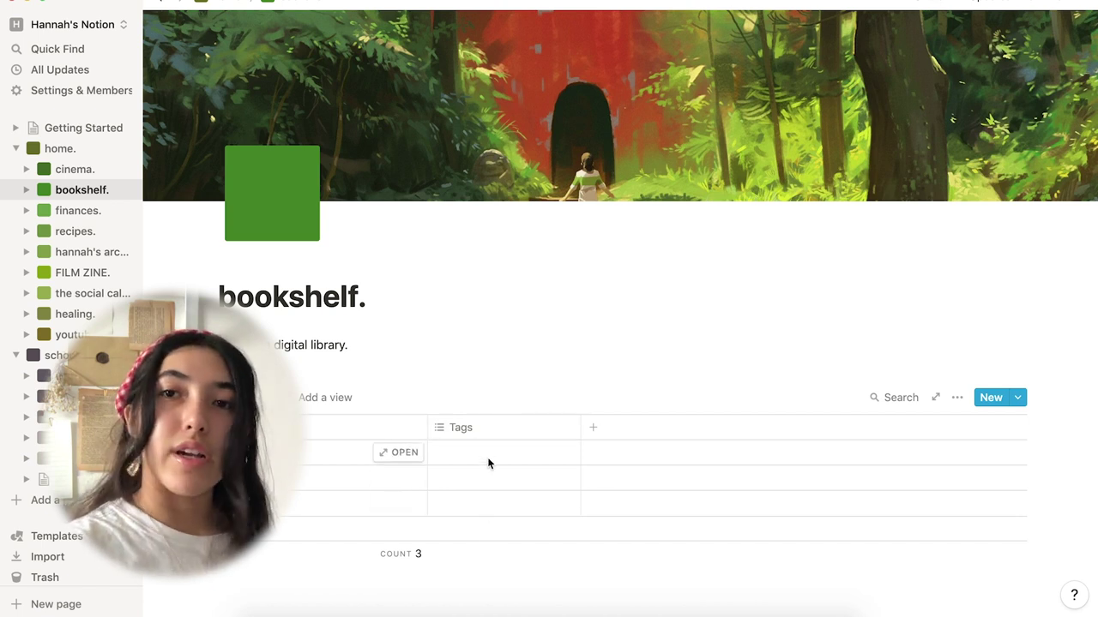
{"action": "left_click", "coordinate": [626, 429]}
- Open the finances. page and look over its spending. and receiving. tables
{"action": "left_click", "coordinate": [66, 212]}
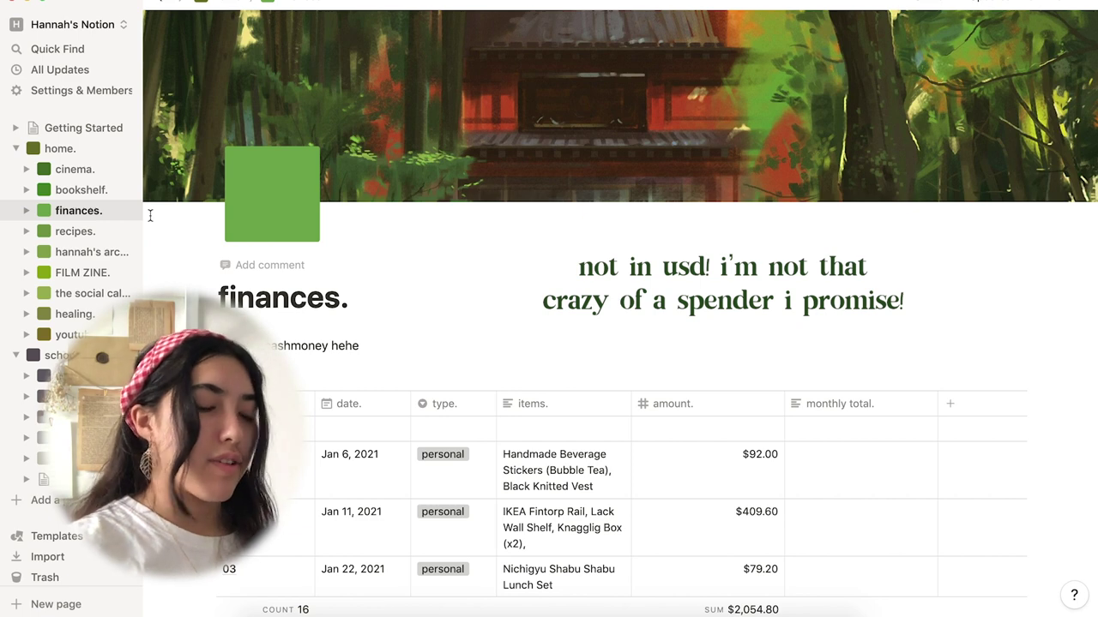
{"action": "scroll", "coordinate": [229, 277], "scroll_direction": "down", "scroll_amount": 3}
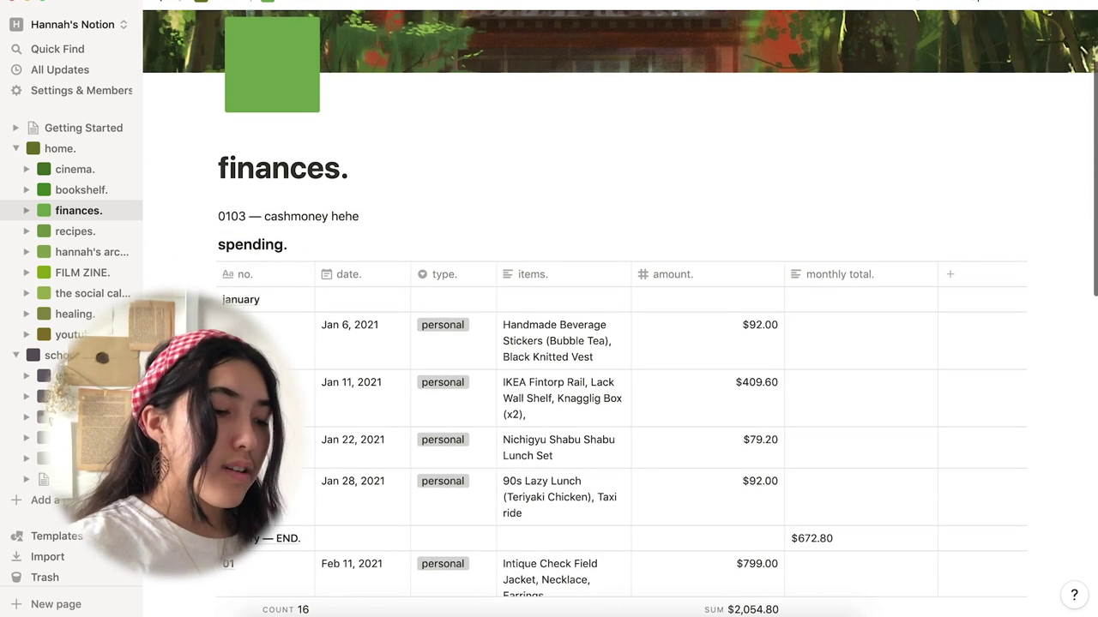
{"action": "scroll", "coordinate": [287, 233], "scroll_direction": "down", "scroll_amount": 2}
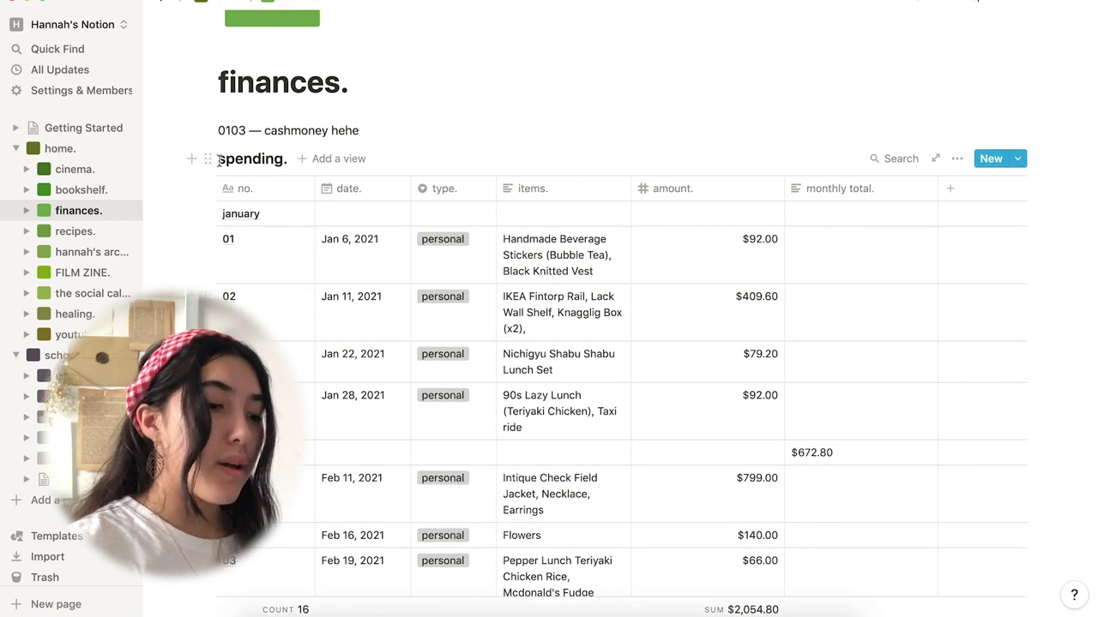
{"action": "scroll", "coordinate": [283, 343], "scroll_direction": "down", "scroll_amount": 5}
{"action": "scroll", "coordinate": [373, 272], "scroll_direction": "down", "scroll_amount": 3}
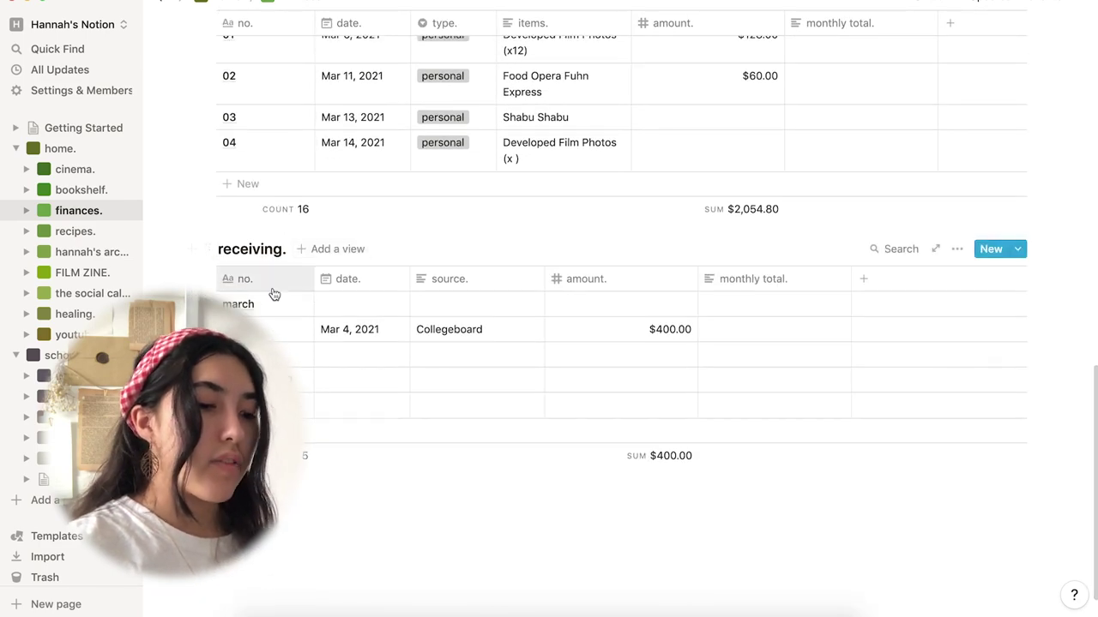
{"action": "scroll", "coordinate": [272, 294], "scroll_direction": "up", "scroll_amount": 5}
{"action": "scroll", "coordinate": [275, 326], "scroll_direction": "up", "scroll_amount": 4}
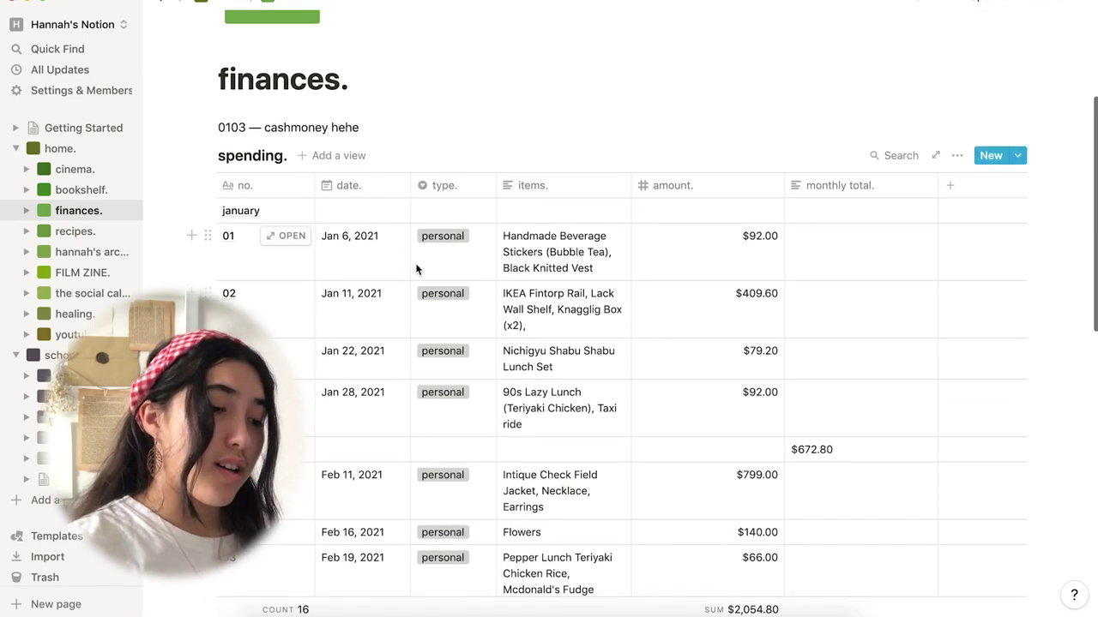
- Examine the spending. table's january, february and march entries along with its amount. and monthly total. columns
{"action": "scroll", "coordinate": [417, 269], "scroll_direction": "down", "scroll_amount": 2}
{"action": "scroll", "coordinate": [417, 270], "scroll_direction": "up", "scroll_amount": 1}
{"action": "scroll", "coordinate": [417, 269], "scroll_direction": "up", "scroll_amount": 1}
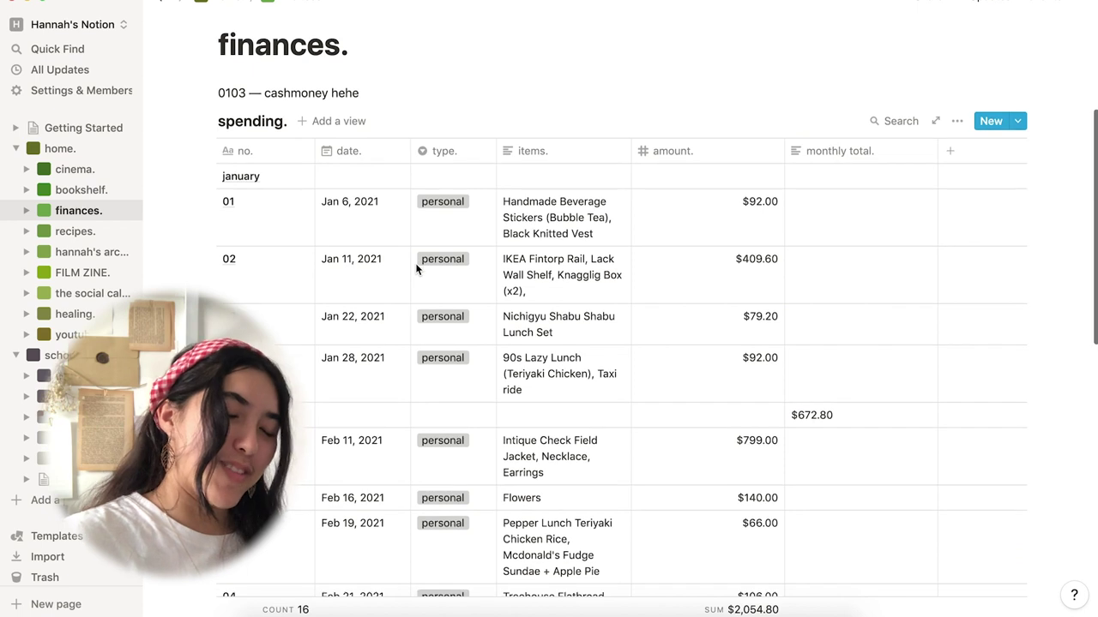
{"action": "scroll", "coordinate": [417, 270], "scroll_direction": "down", "scroll_amount": 1}
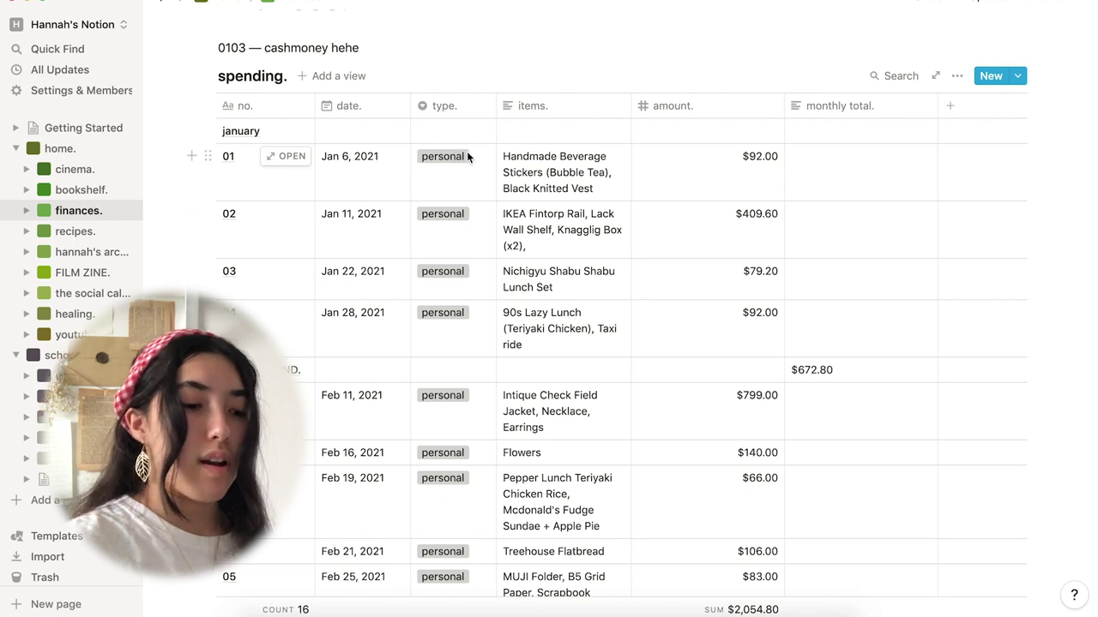
{"action": "scroll", "coordinate": [433, 420], "scroll_direction": "down", "scroll_amount": 3}
{"action": "scroll", "coordinate": [456, 460], "scroll_direction": "up", "scroll_amount": 4}
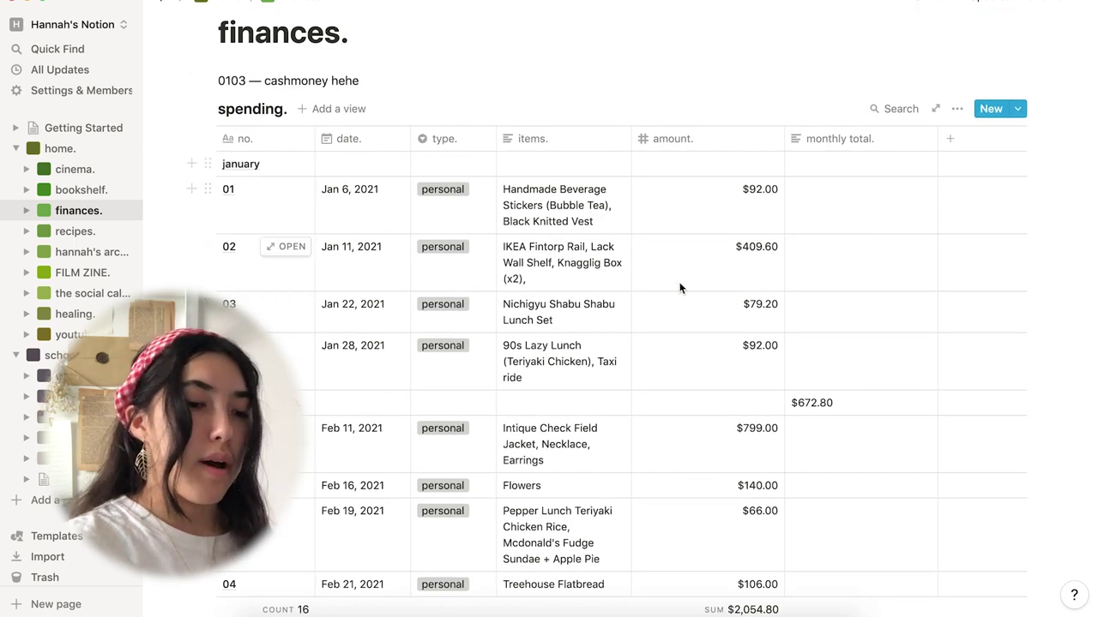
{"action": "scroll", "coordinate": [772, 306], "scroll_direction": "down", "scroll_amount": 4}
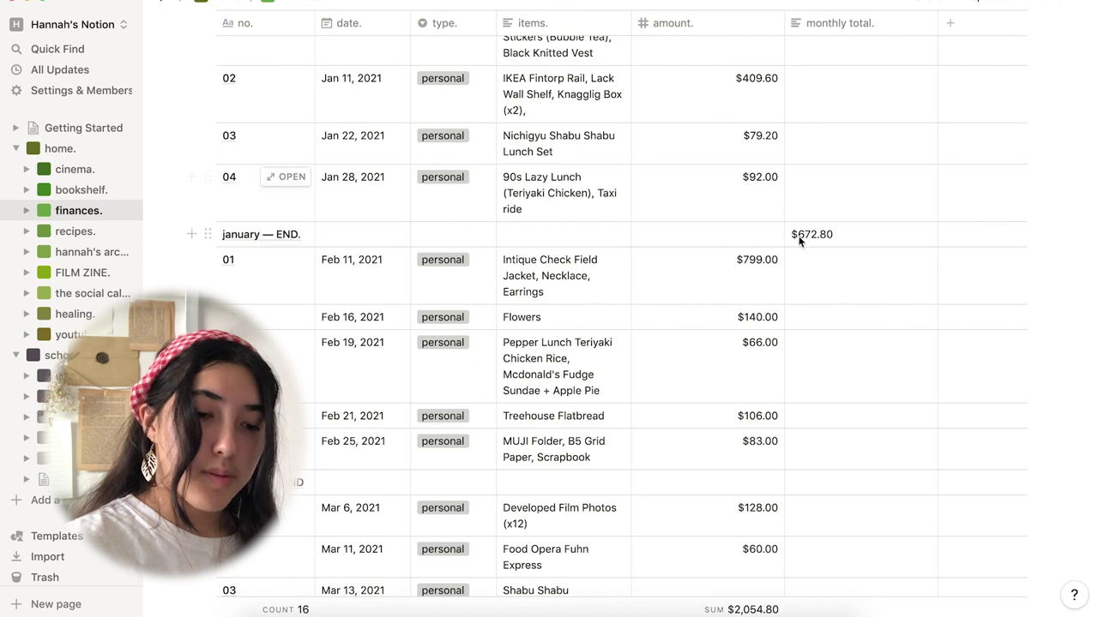
{"action": "scroll", "coordinate": [819, 253], "scroll_direction": "down", "scroll_amount": 4}
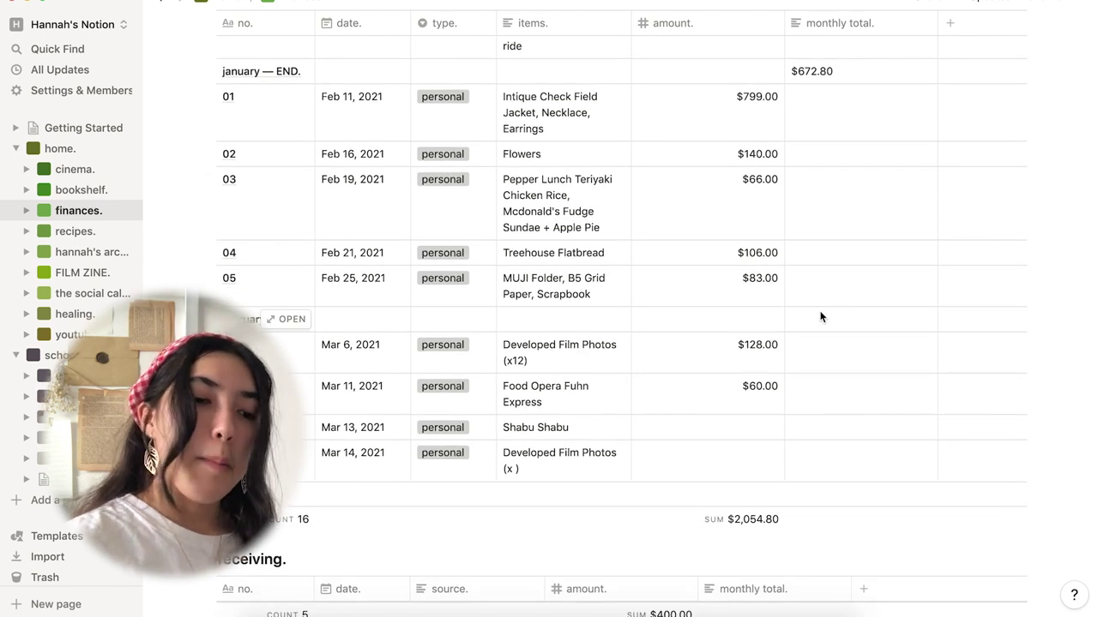
{"action": "scroll", "coordinate": [821, 316], "scroll_direction": "up", "scroll_amount": 2}
{"action": "scroll", "coordinate": [815, 185], "scroll_direction": "up", "scroll_amount": 4}
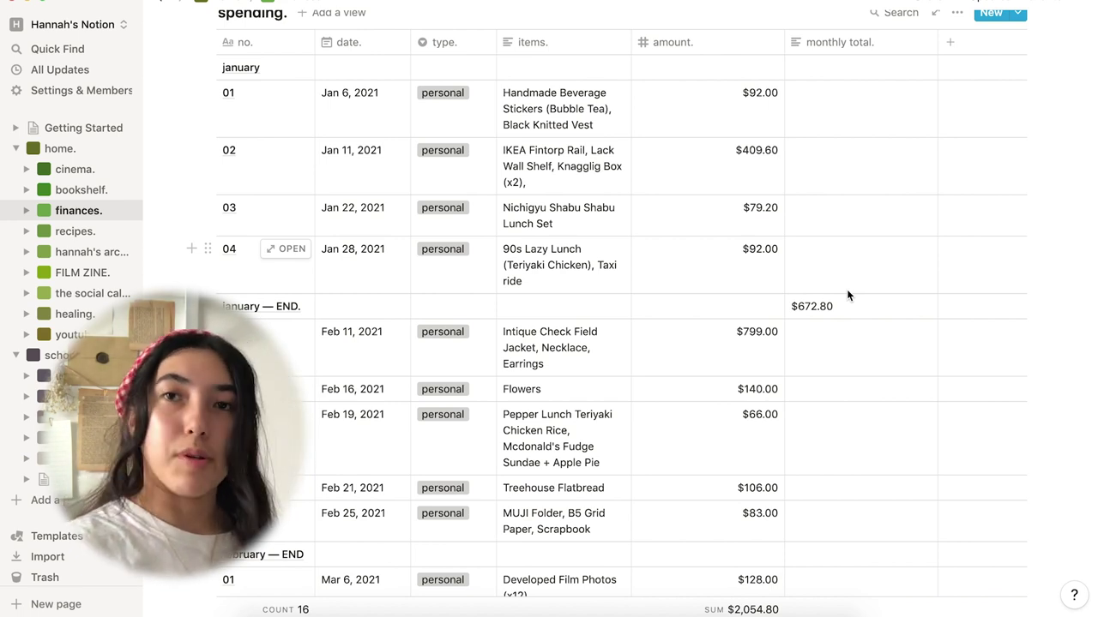
- Open the recipes. page and browse the recipe cards in its food gallery
{"action": "left_click", "coordinate": [86, 230]}
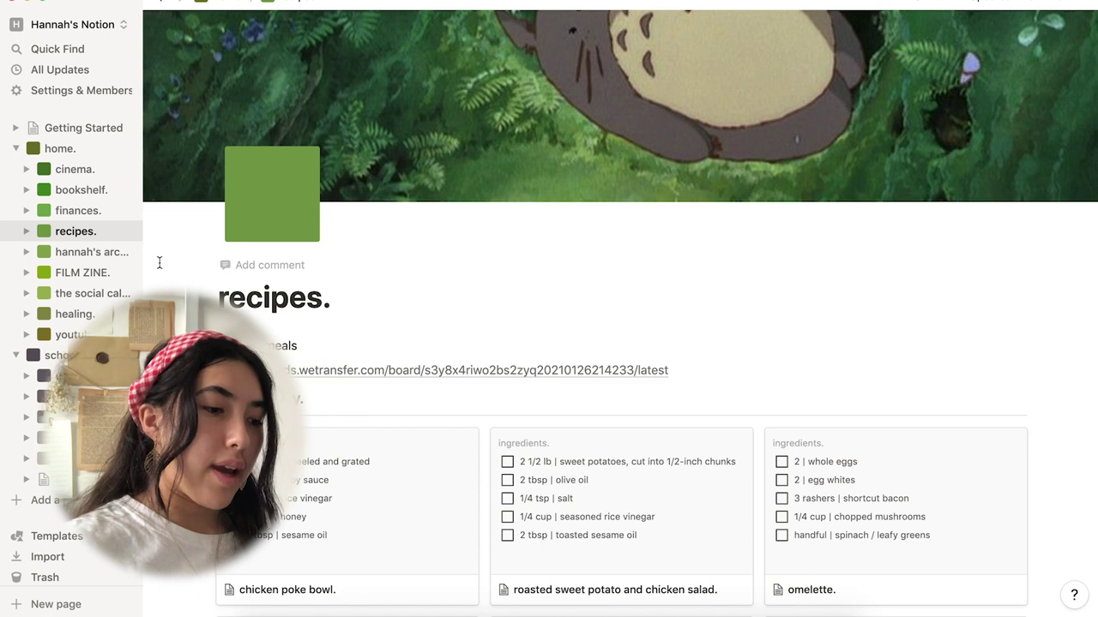
{"action": "scroll", "coordinate": [182, 269], "scroll_direction": "down", "scroll_amount": 3}
{"action": "scroll", "coordinate": [737, 82], "scroll_direction": "up", "scroll_amount": 3}
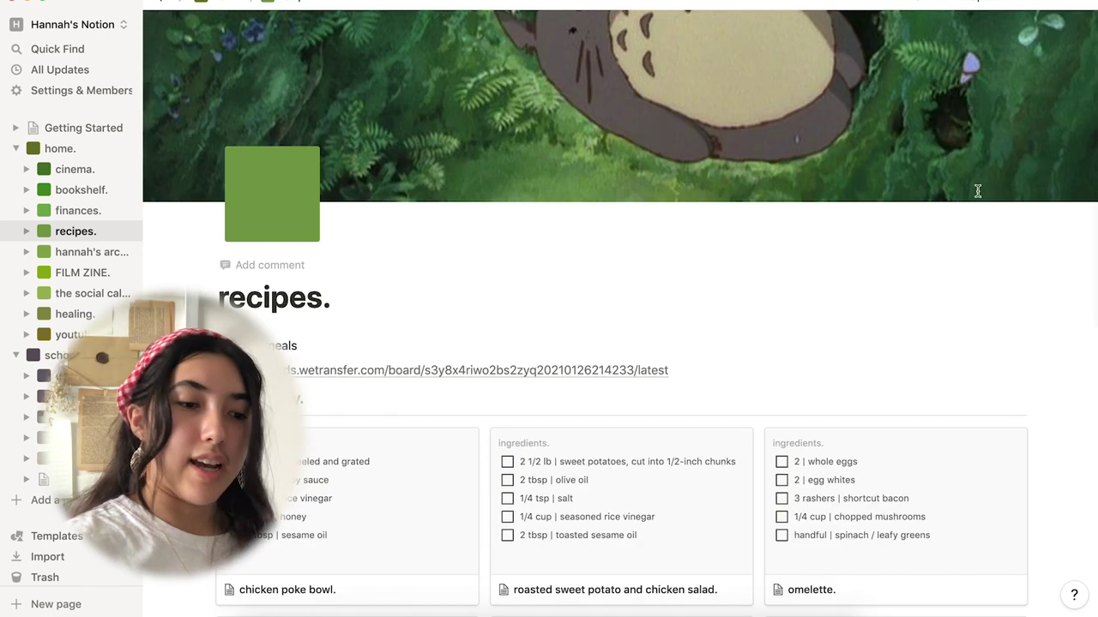
{"action": "scroll", "coordinate": [686, 172], "scroll_direction": "down", "scroll_amount": 10}
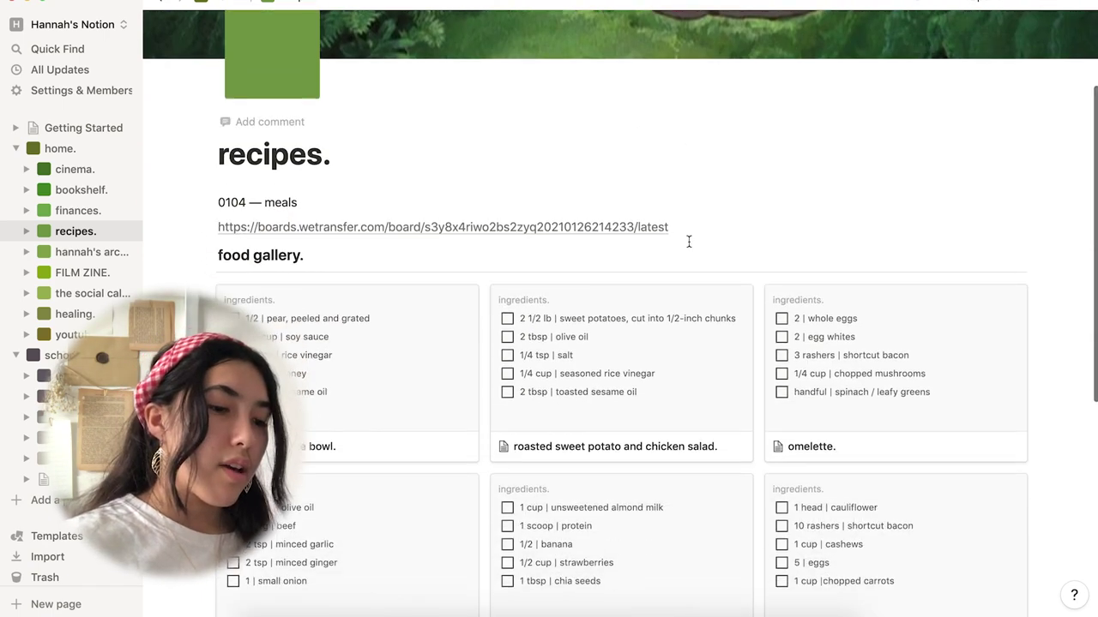
{"action": "scroll", "coordinate": [690, 248], "scroll_direction": "up", "scroll_amount": 3}
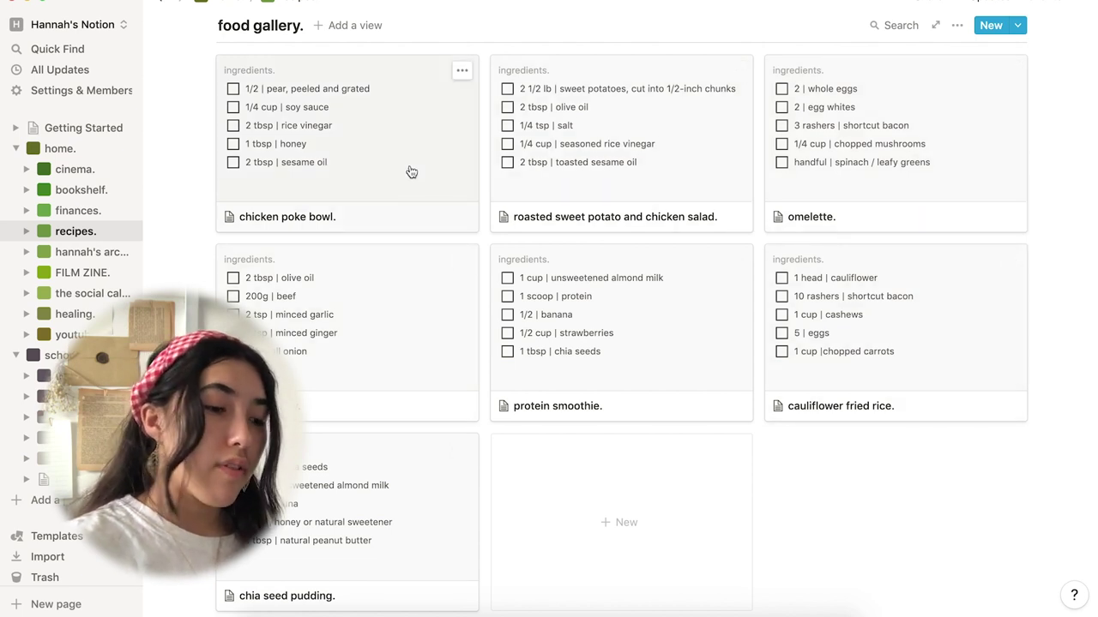
{"action": "scroll", "coordinate": [411, 172], "scroll_direction": "up", "scroll_amount": 1}
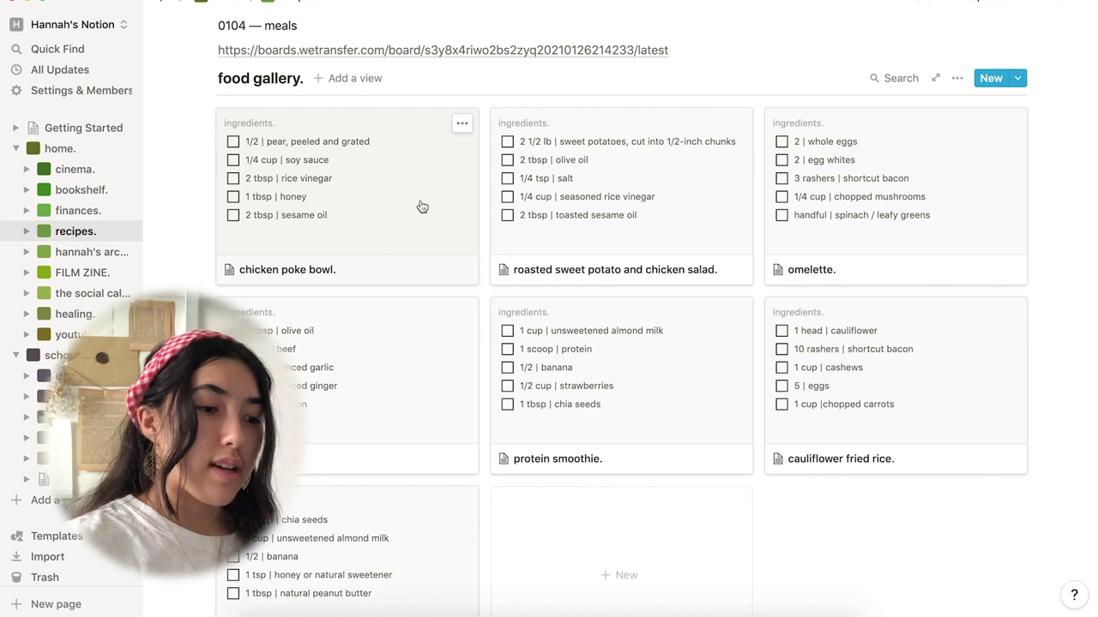
- Open the chicken poke bowl. recipe and check off the sesame oil and honey in its ingredients. list
{"action": "left_click", "coordinate": [385, 175]}
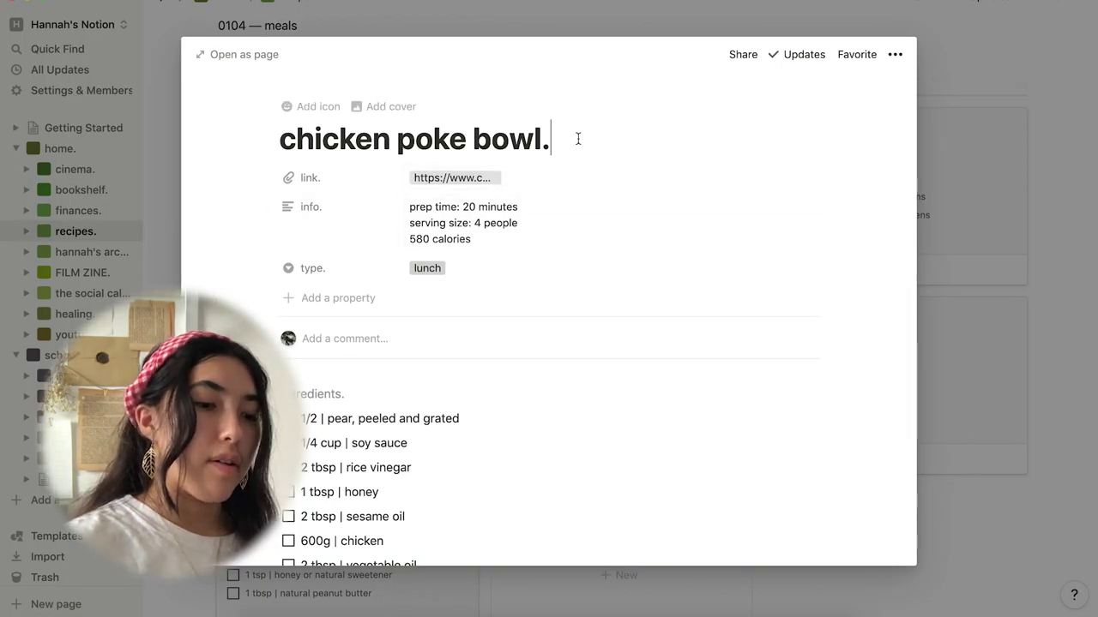
{"action": "left_click_drag", "start_coordinate": [550, 139], "coordinate": [283, 142]}
{"action": "scroll", "coordinate": [315, 386], "scroll_direction": "down", "scroll_amount": 2}
{"action": "scroll", "coordinate": [343, 257], "scroll_direction": "down", "scroll_amount": 5}
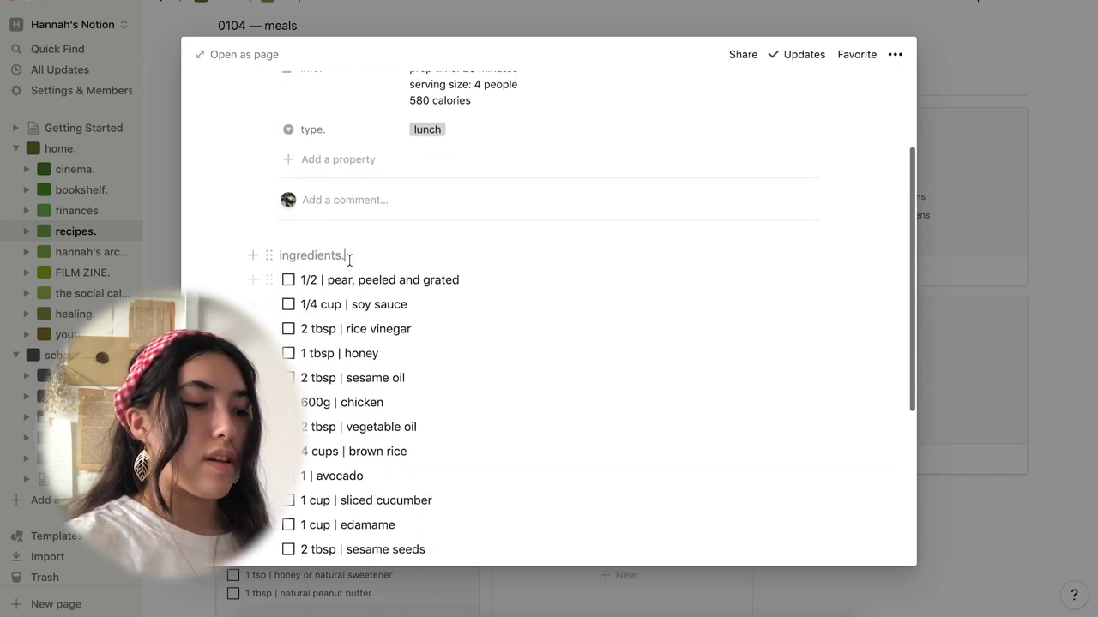
{"action": "left_click", "coordinate": [288, 206]}
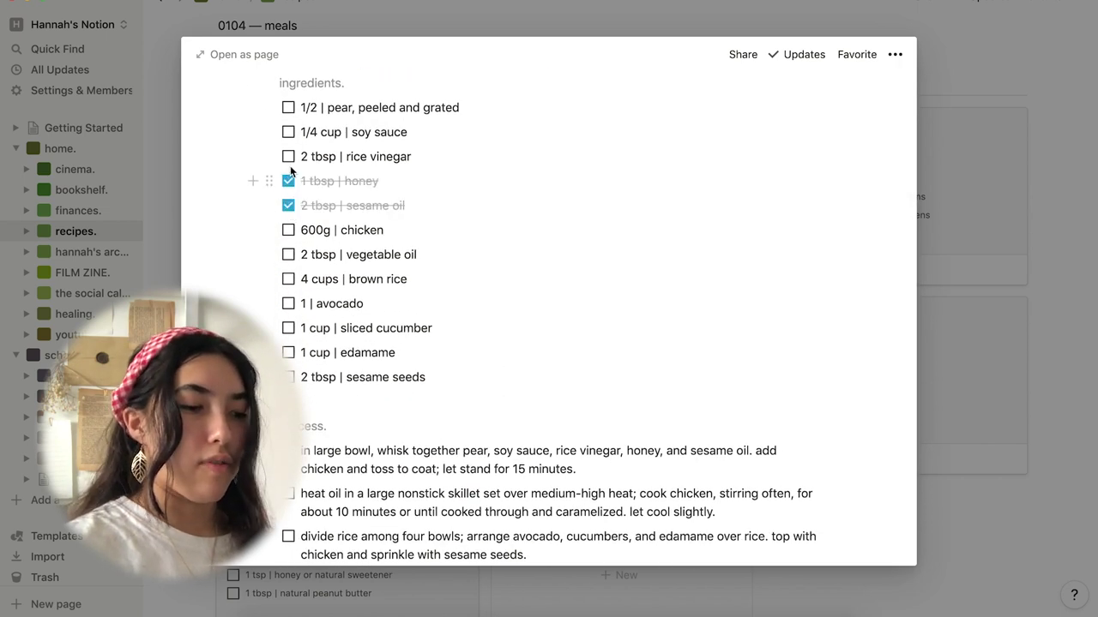
{"action": "left_click", "coordinate": [289, 163]}
{"action": "scroll", "coordinate": [316, 334], "scroll_direction": "down", "scroll_amount": 3}
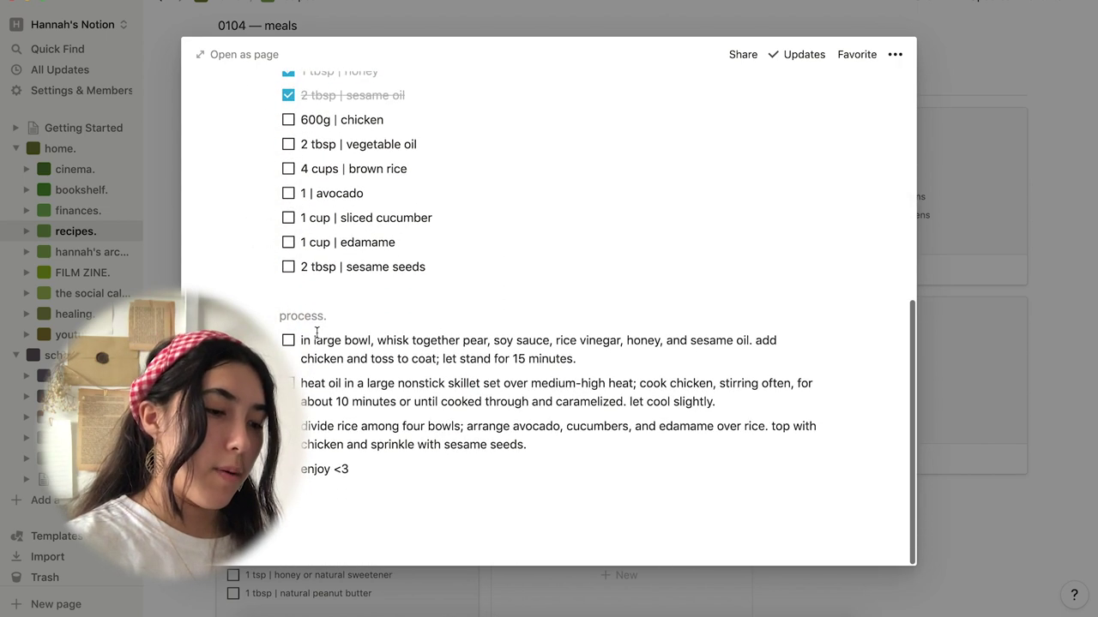
- Check off the first two process. steps of the recipe, clear them again, and close the recipe to return to the food gallery
{"action": "left_click", "coordinate": [498, 267]}
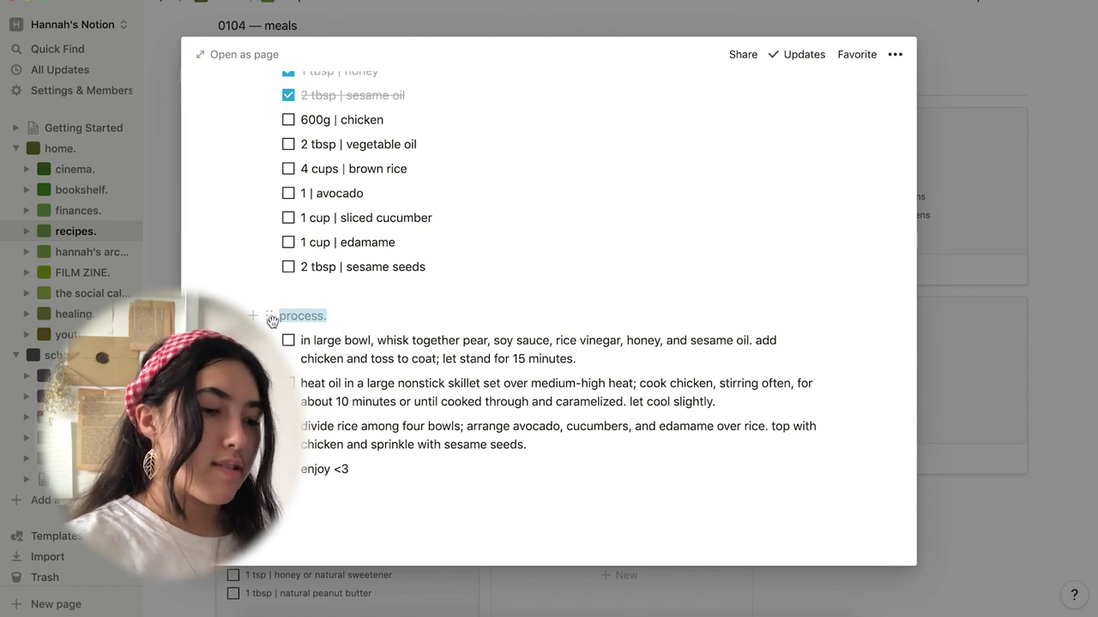
{"action": "left_click", "coordinate": [288, 341]}
{"action": "left_click", "coordinate": [288, 383]}
{"action": "left_click", "coordinate": [288, 383]}
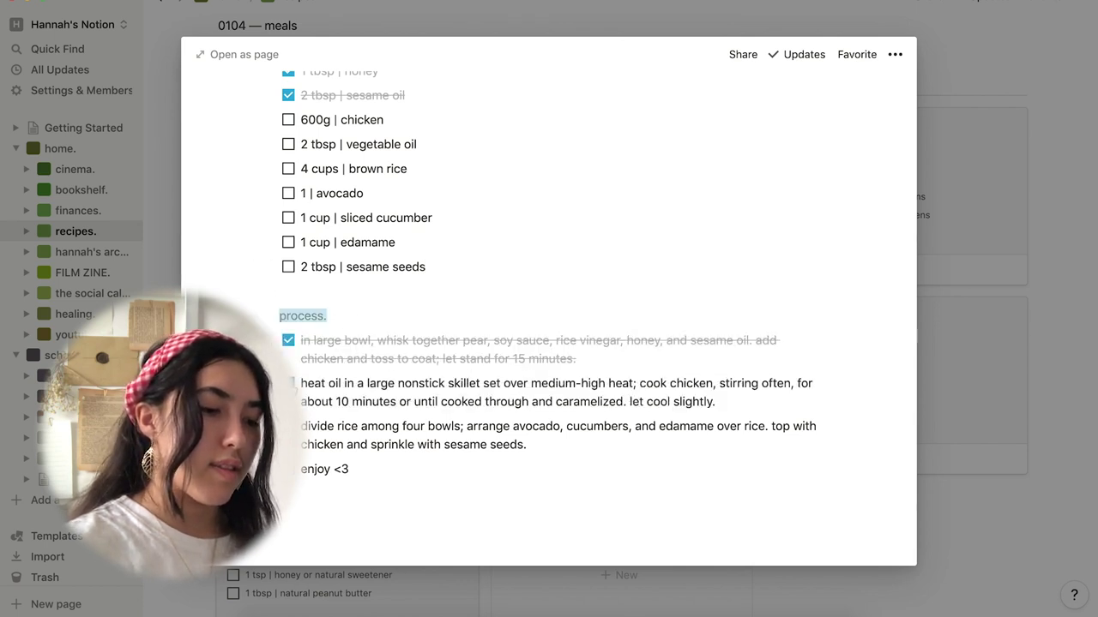
{"action": "left_click", "coordinate": [288, 340]}
{"action": "left_click_drag", "start_coordinate": [382, 340], "coordinate": [444, 358]}
{"action": "left_click", "coordinate": [444, 359]}
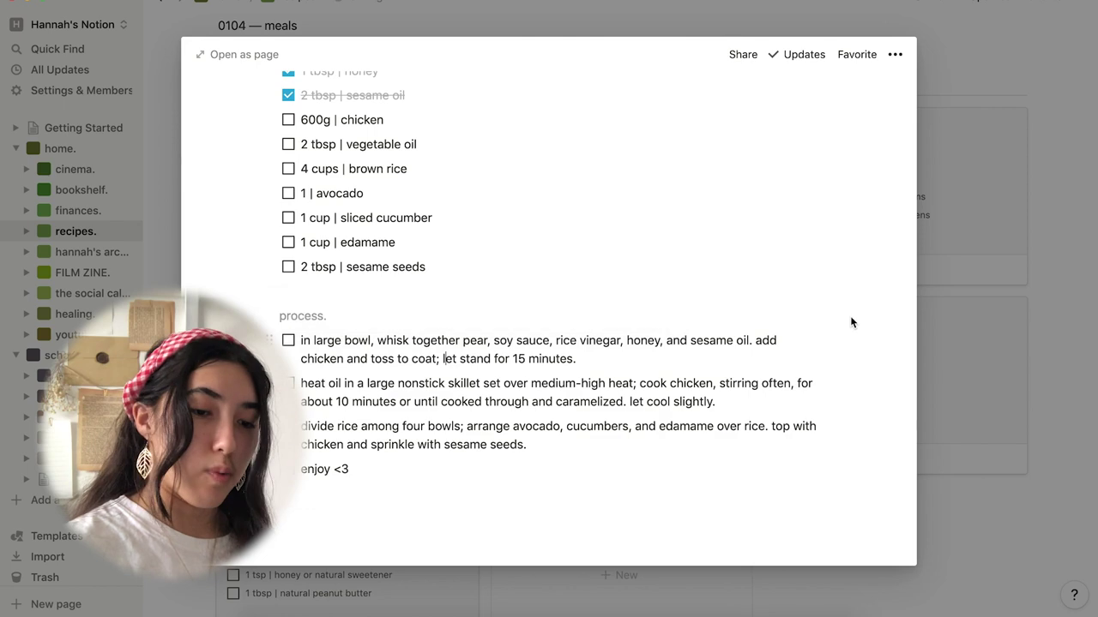
{"action": "left_click", "coordinate": [1001, 254]}
{"action": "scroll", "coordinate": [669, 431], "scroll_direction": "down", "scroll_amount": 4}
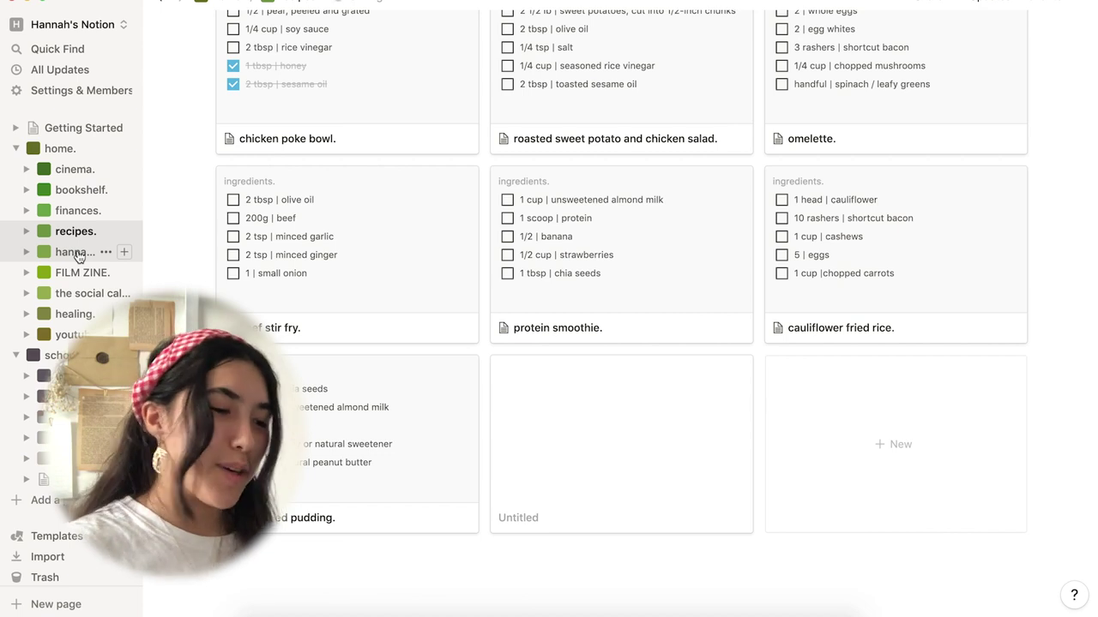
- Open the archives page, view the photo inside the 03 — january entry, and close the entry
{"action": "left_click", "coordinate": [77, 254]}
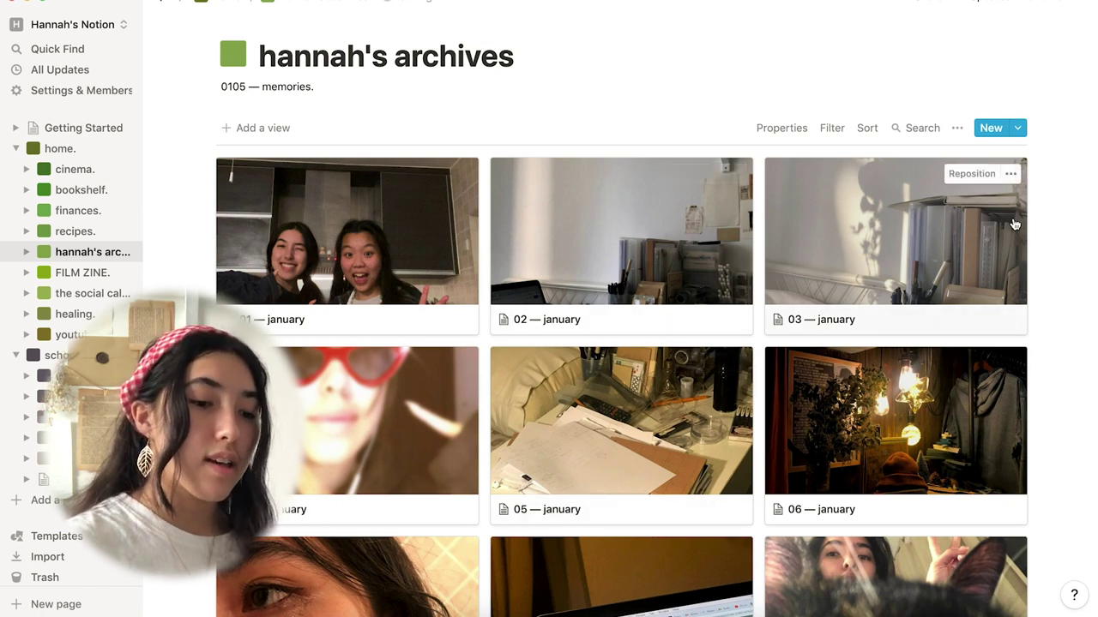
{"action": "left_click", "coordinate": [889, 224]}
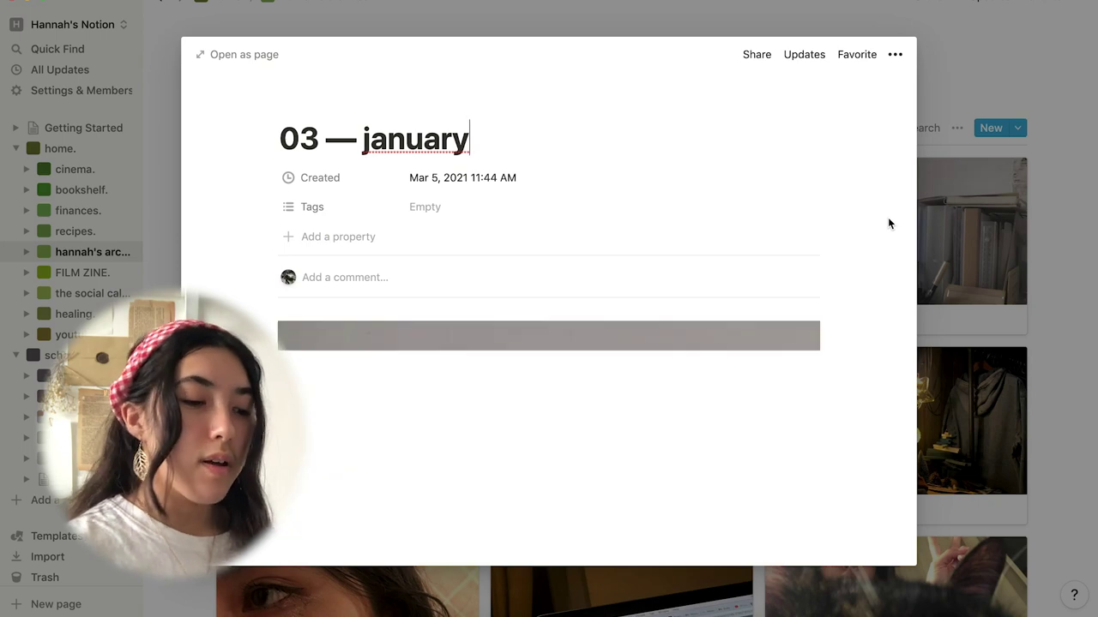
{"action": "scroll", "coordinate": [742, 405], "scroll_direction": "down", "scroll_amount": 5}
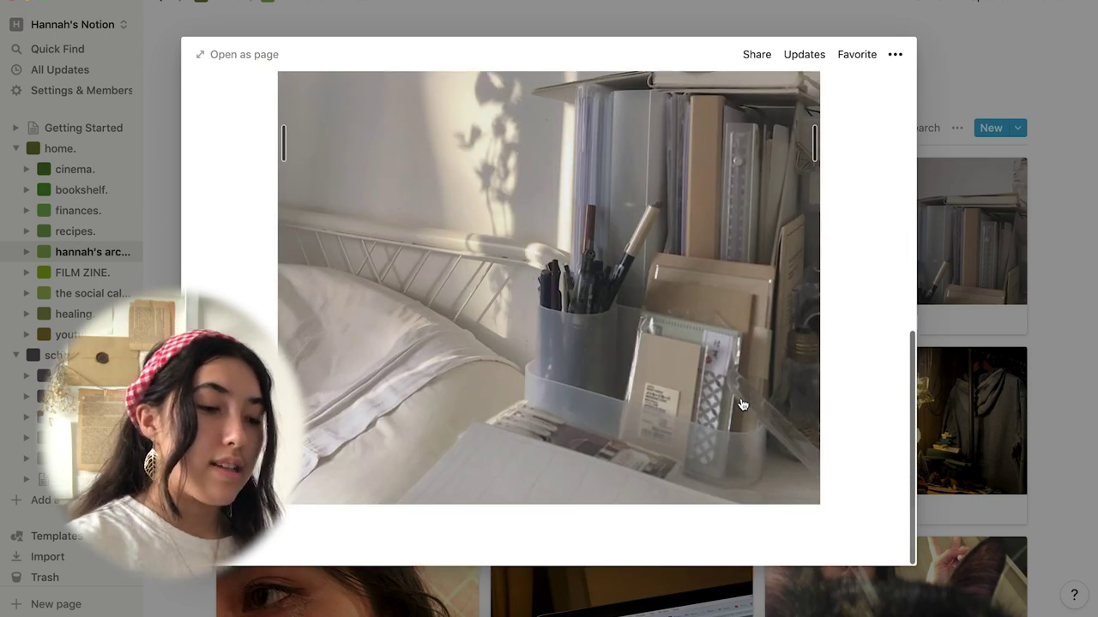
{"action": "scroll", "coordinate": [741, 404], "scroll_direction": "up", "scroll_amount": 5}
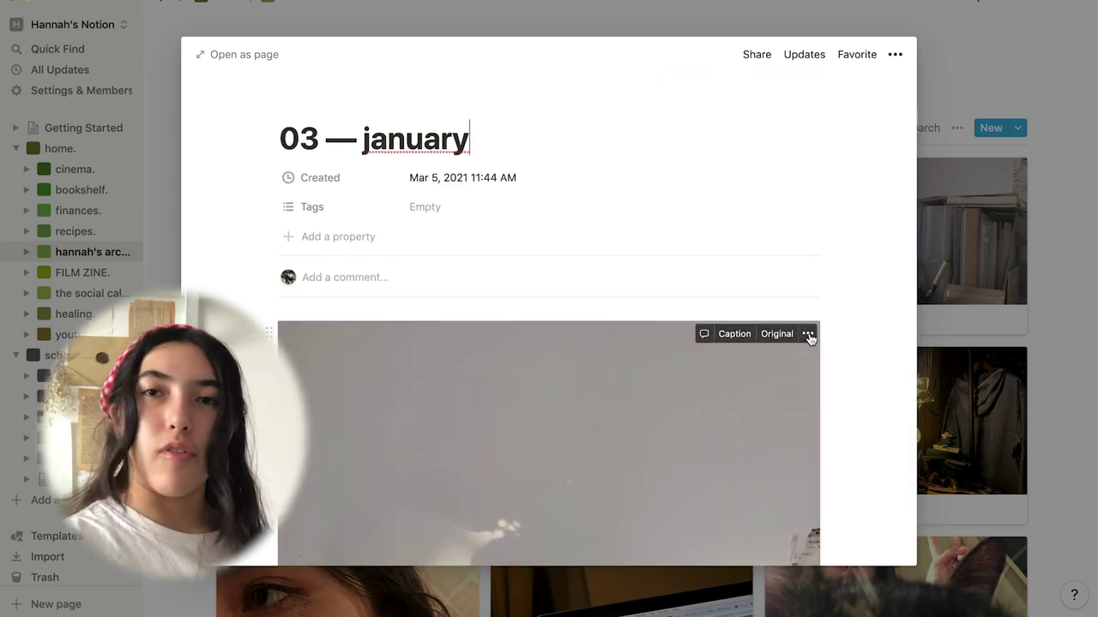
{"action": "left_click", "coordinate": [155, 326]}
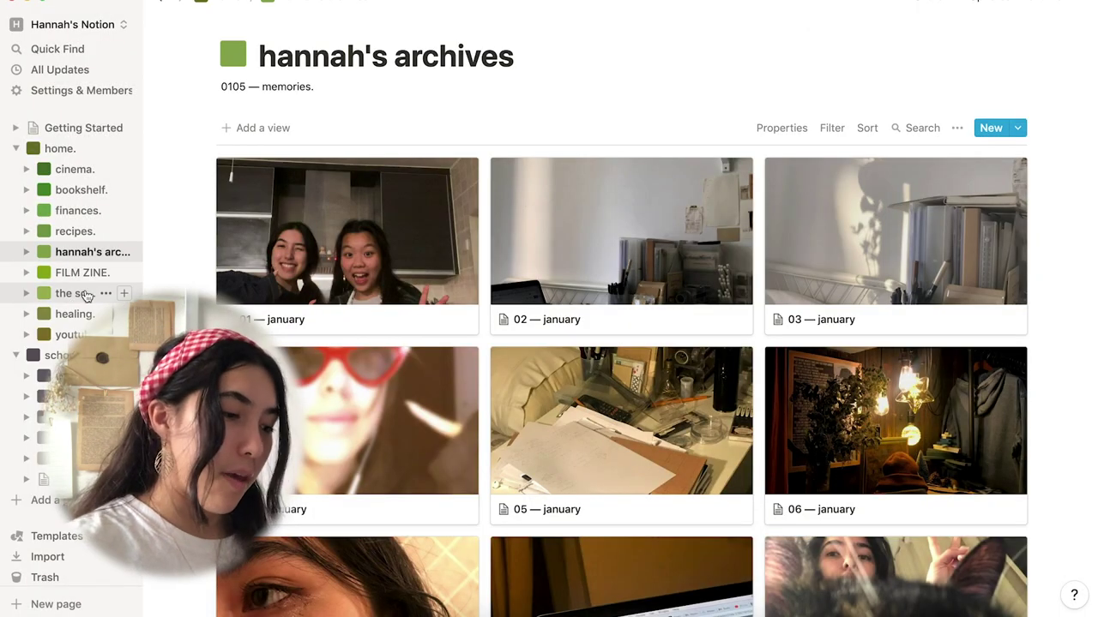
- Open the social calendar page and examine its March 2021 schedule of planned posts and videos
{"action": "left_click", "coordinate": [68, 292]}
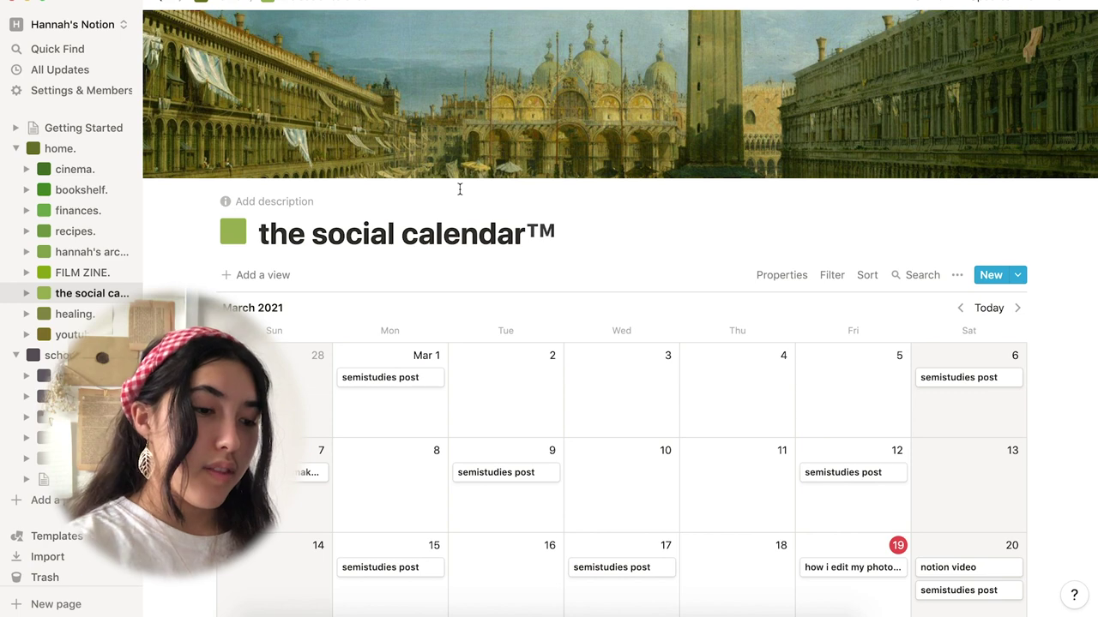
{"action": "scroll", "coordinate": [576, 241], "scroll_direction": "down", "scroll_amount": 3}
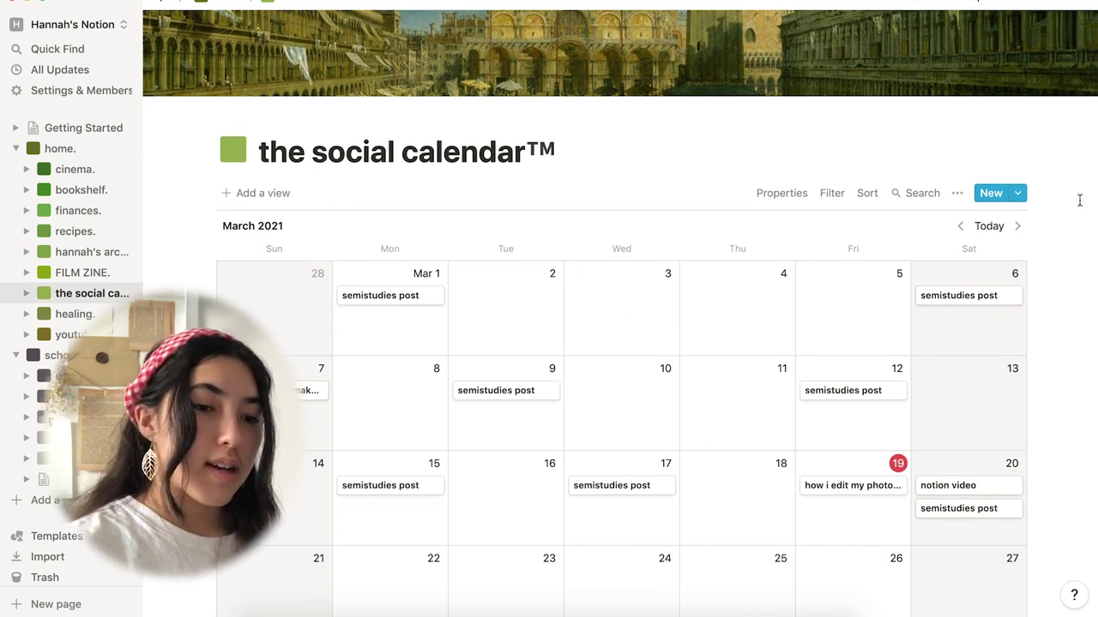
{"action": "scroll", "coordinate": [1063, 198], "scroll_direction": "down", "scroll_amount": 3}
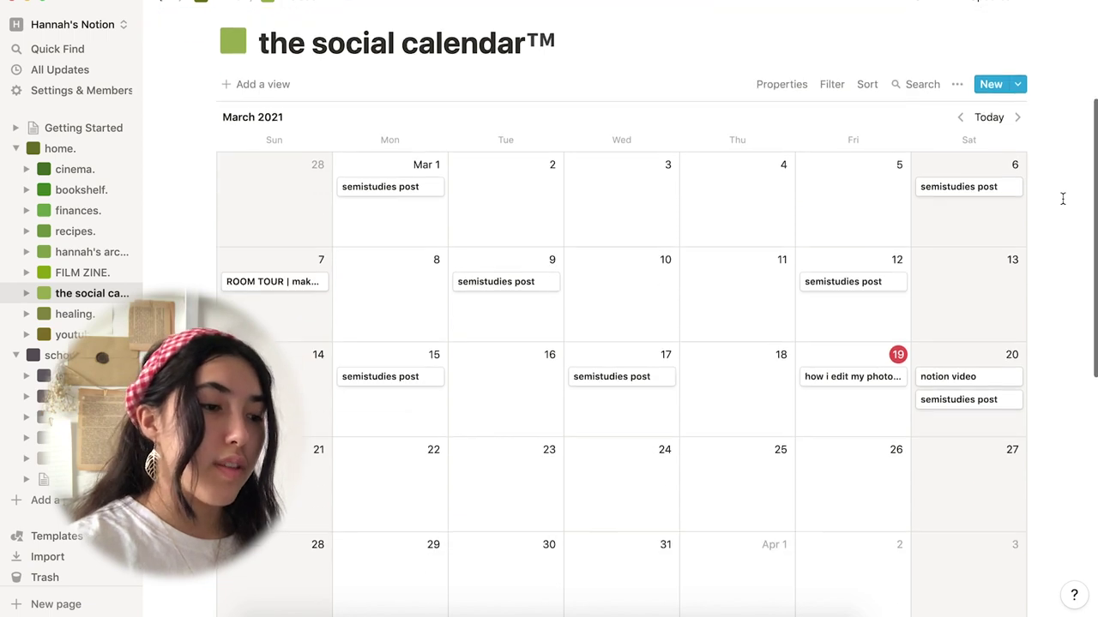
{"action": "scroll", "coordinate": [1063, 198], "scroll_direction": "up", "scroll_amount": 3}
{"action": "scroll", "coordinate": [1063, 198], "scroll_direction": "down", "scroll_amount": 10}
{"action": "scroll", "coordinate": [1062, 198], "scroll_direction": "up", "scroll_amount": 10}
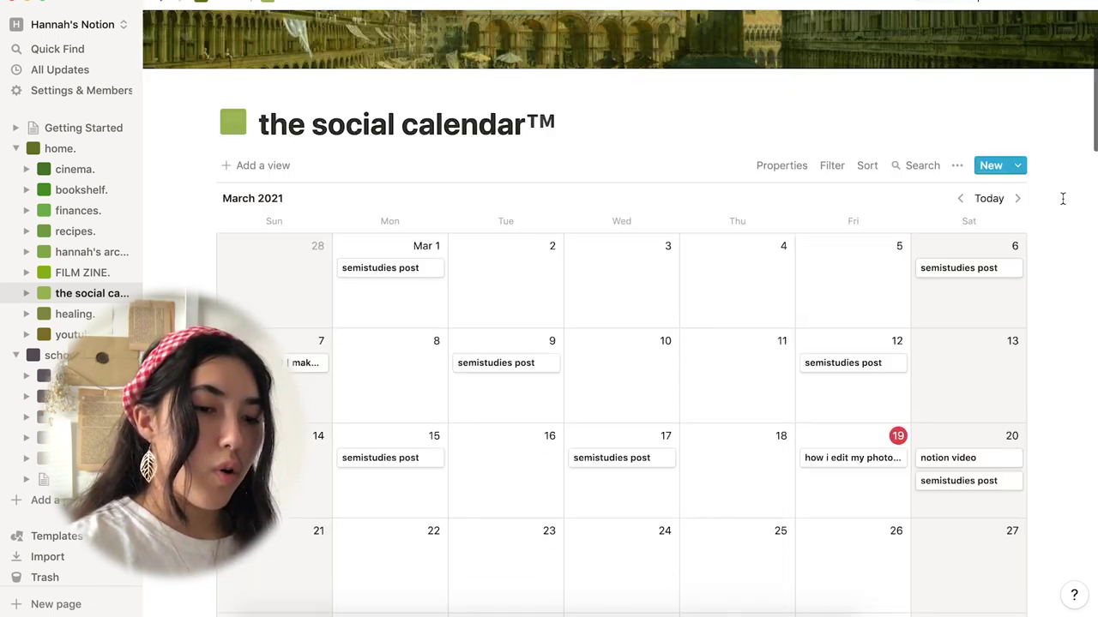
{"action": "scroll", "coordinate": [1062, 198], "scroll_direction": "down", "scroll_amount": 3}
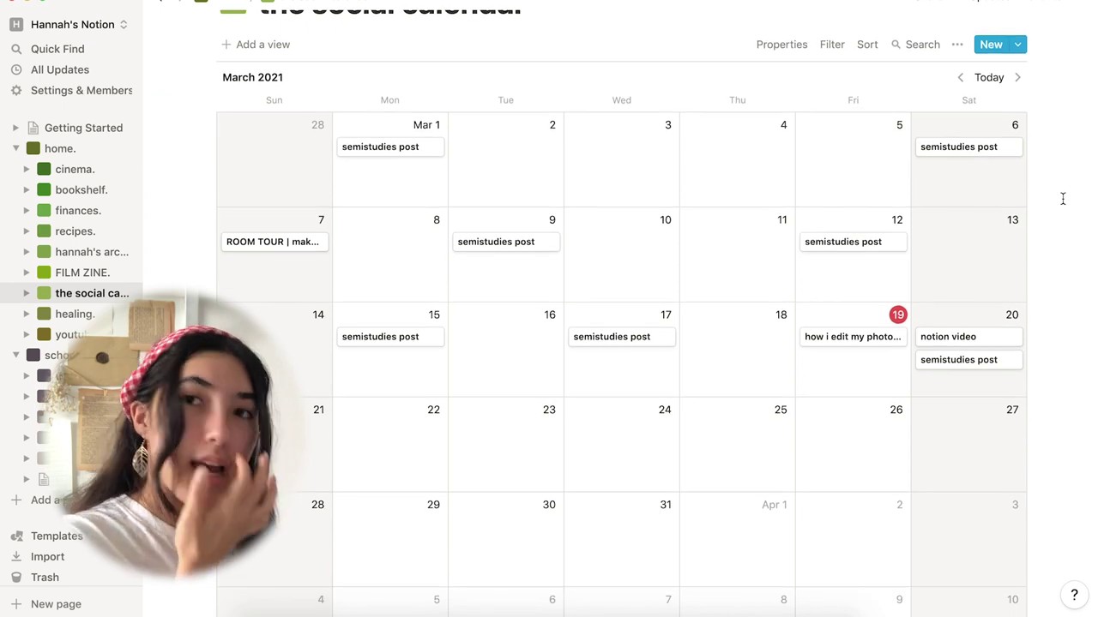
{"action": "scroll", "coordinate": [1063, 198], "scroll_direction": "up", "scroll_amount": 2}
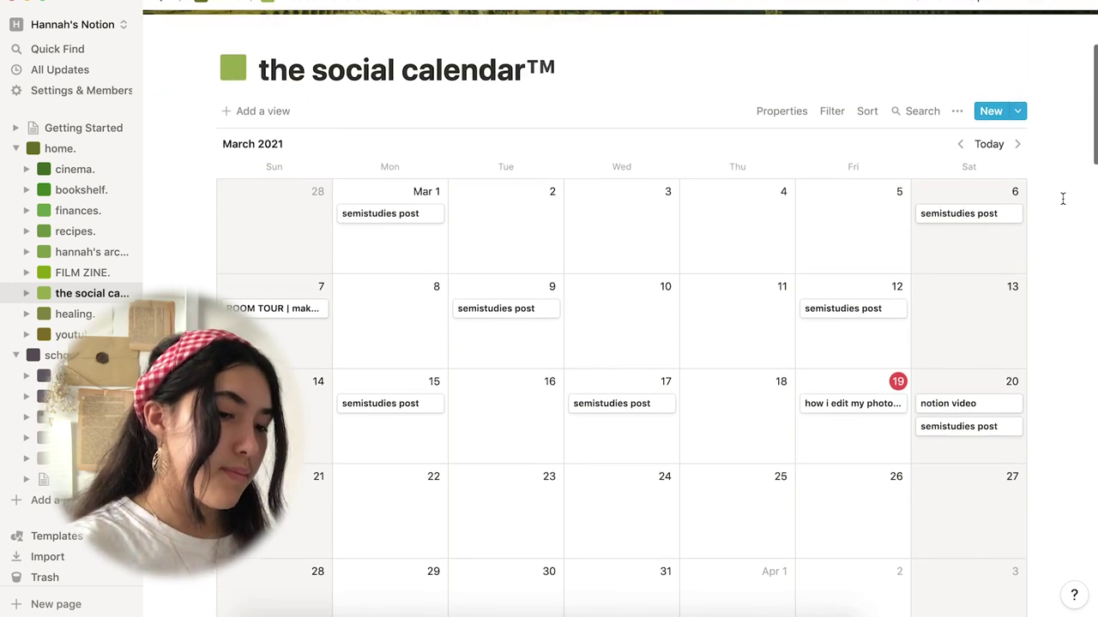
- Open the healing. page and look through its well-being notes and weekly plan
{"action": "left_click", "coordinate": [74, 313]}
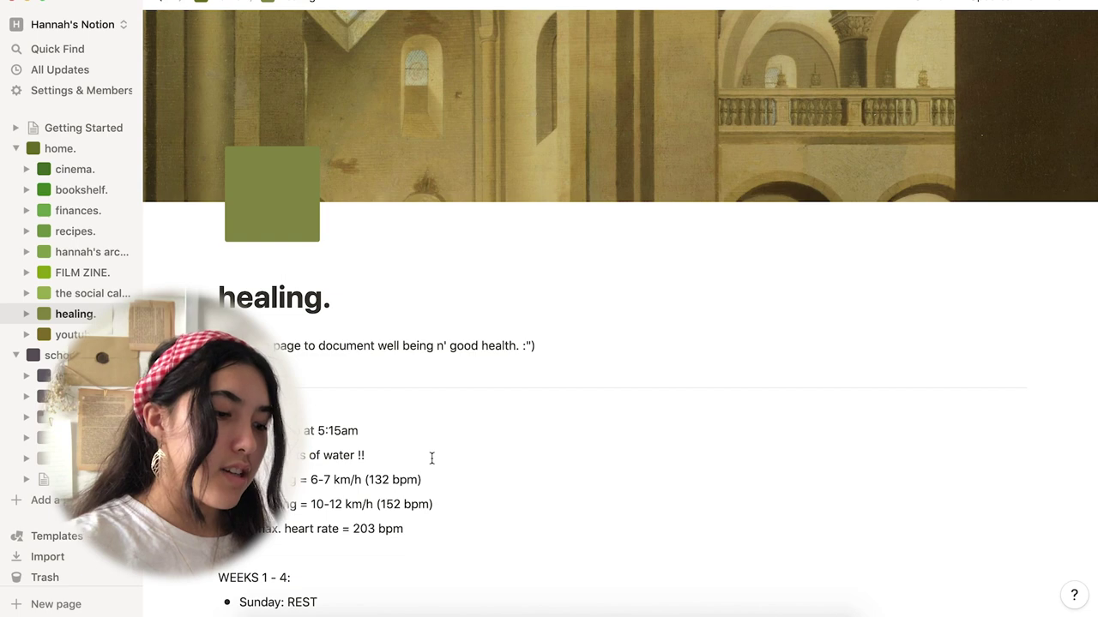
{"action": "scroll", "coordinate": [431, 458], "scroll_direction": "down", "scroll_amount": 3}
{"action": "scroll", "coordinate": [432, 458], "scroll_direction": "up", "scroll_amount": 3}
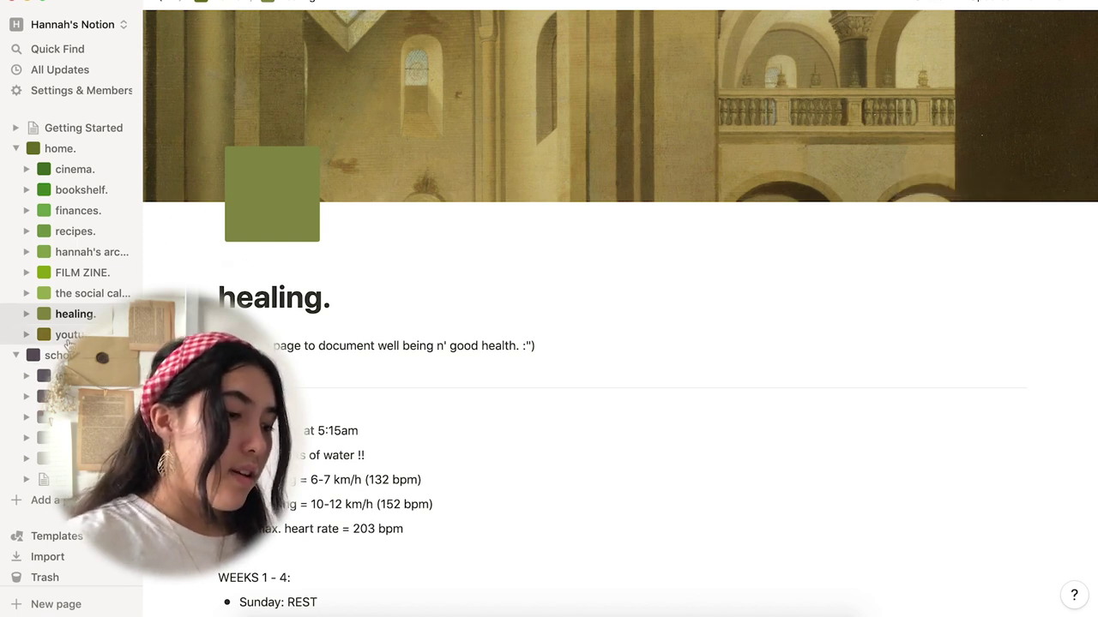
- Expand the youtube page's subpages, open the page, and examine its channel link, description. and main. sections
{"action": "left_click", "coordinate": [26, 335]}
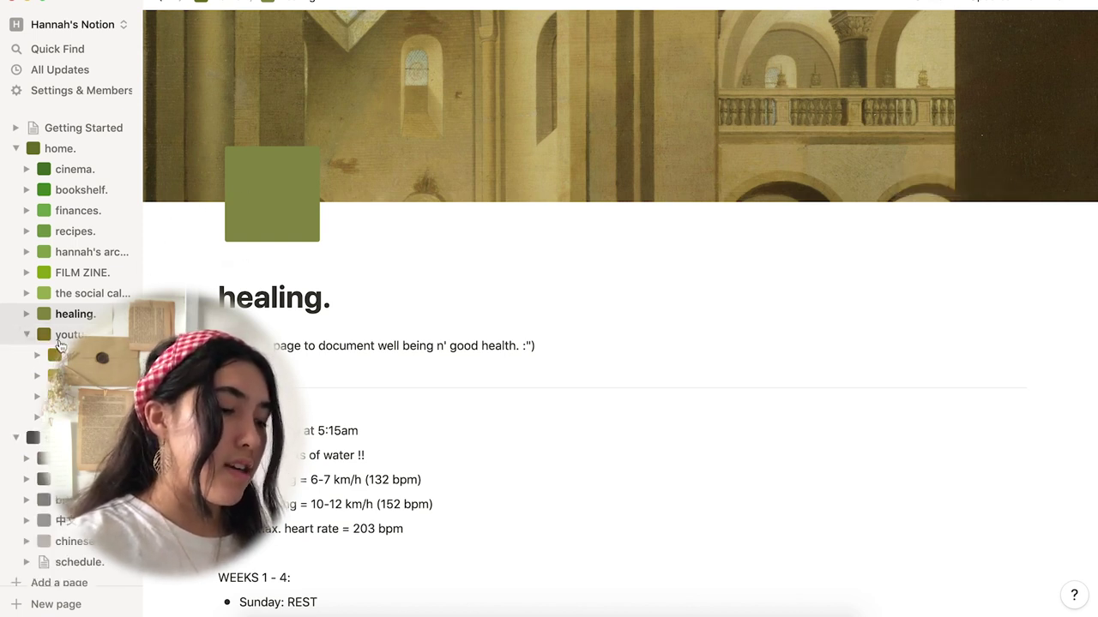
{"action": "left_click", "coordinate": [58, 340]}
{"action": "scroll", "coordinate": [578, 352], "scroll_direction": "down", "scroll_amount": 5}
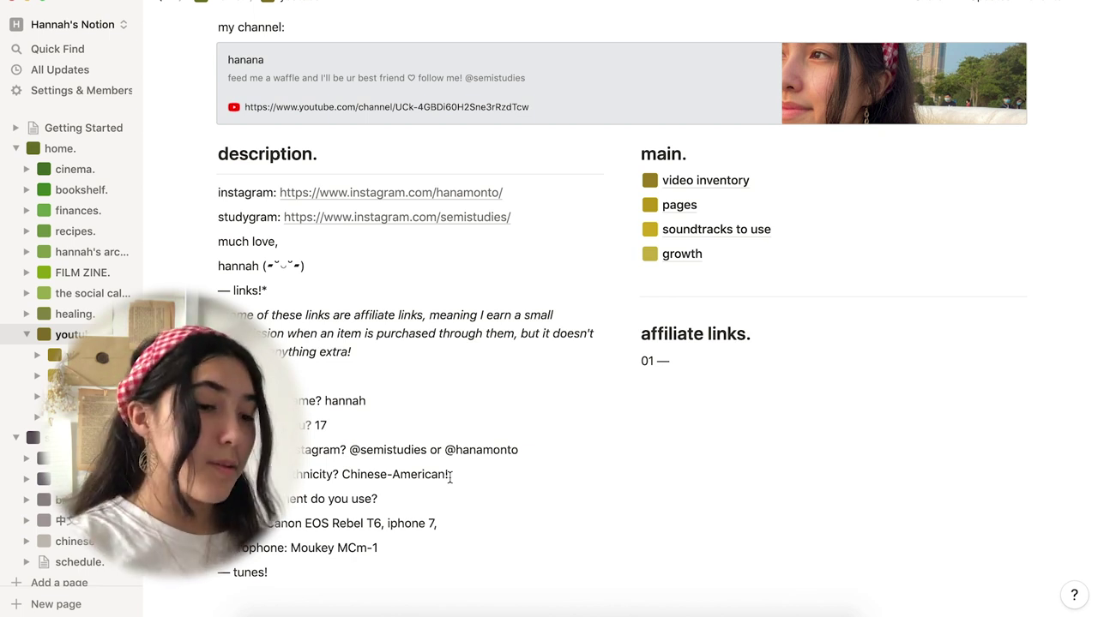
{"action": "scroll", "coordinate": [795, 396], "scroll_direction": "up", "scroll_amount": 1}
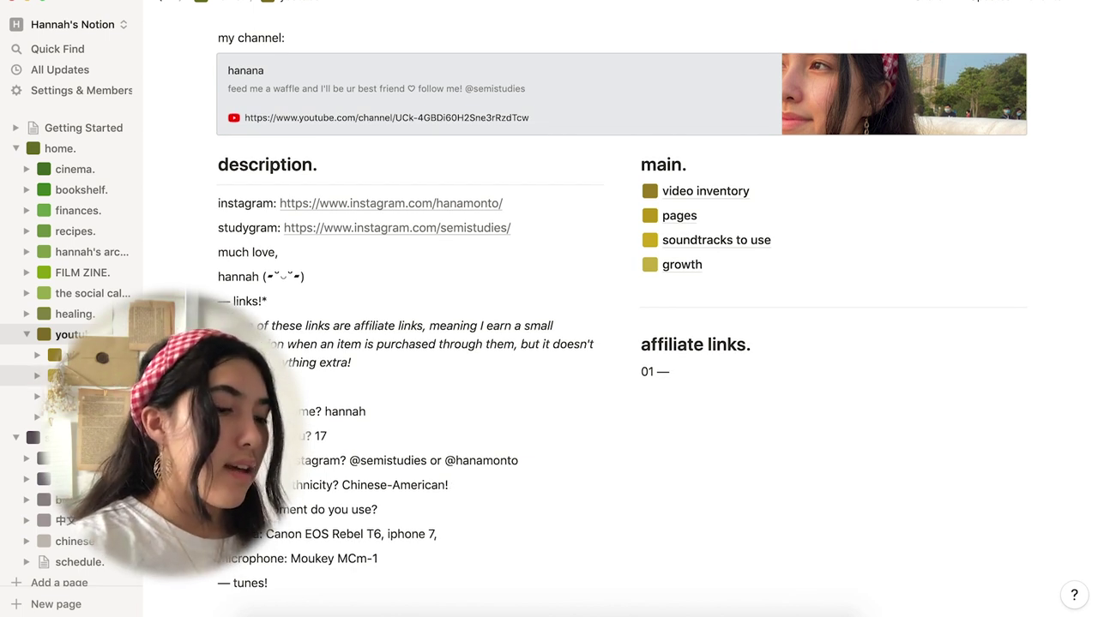
- Open the video inventory and examine the videos with their status, publish date and type
{"action": "left_click", "coordinate": [705, 190]}
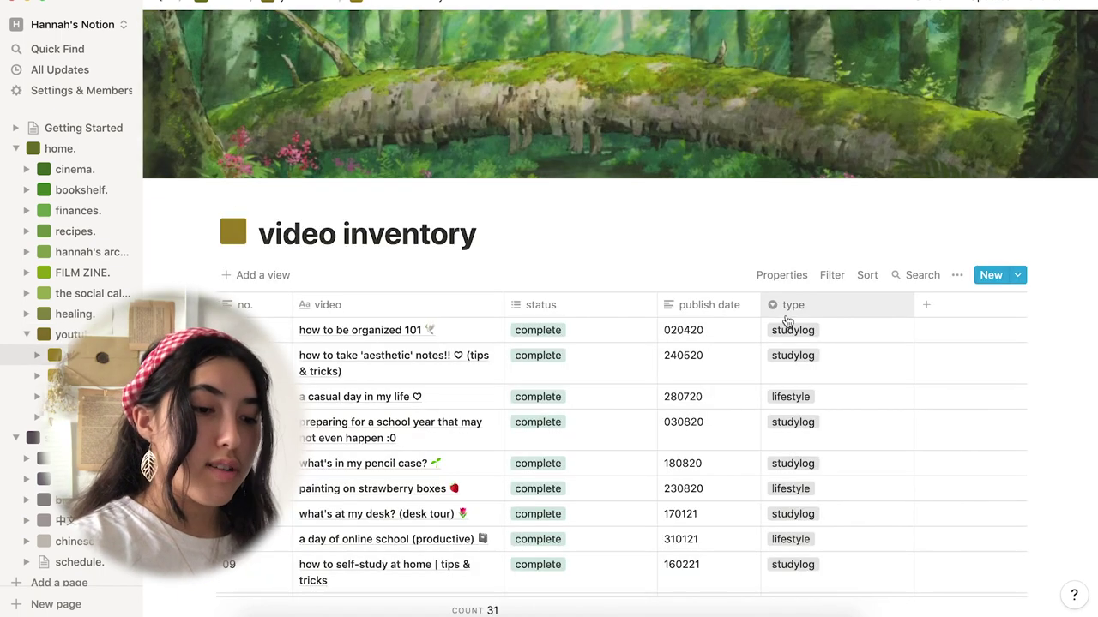
{"action": "scroll", "coordinate": [780, 324], "scroll_direction": "down", "scroll_amount": 3}
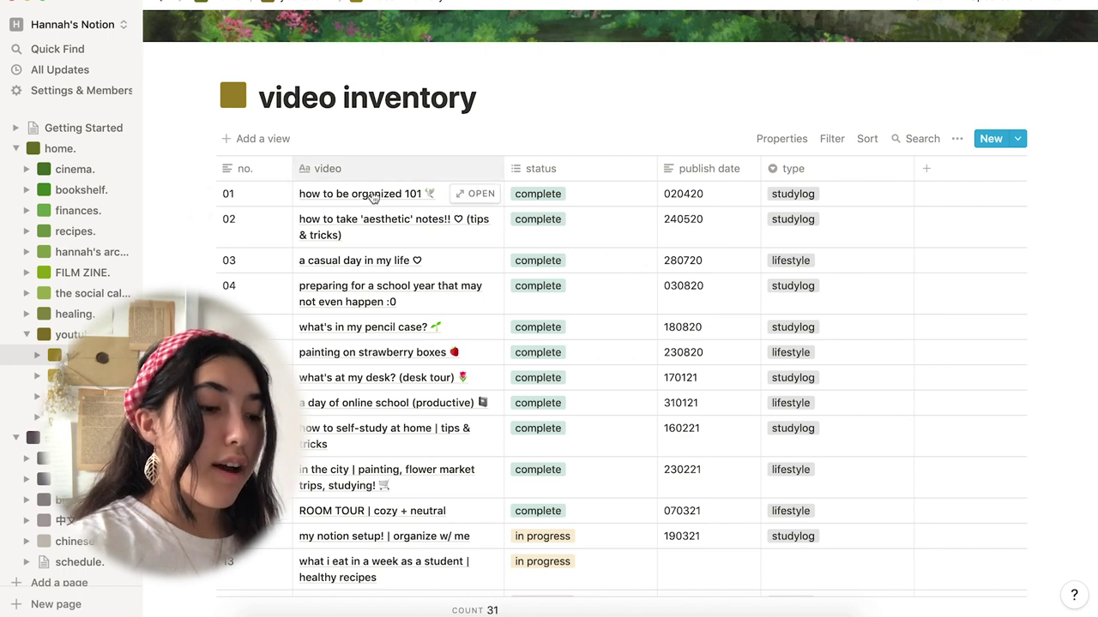
{"action": "scroll", "coordinate": [557, 301], "scroll_direction": "down", "scroll_amount": 1}
{"action": "scroll", "coordinate": [557, 300], "scroll_direction": "down", "scroll_amount": 4}
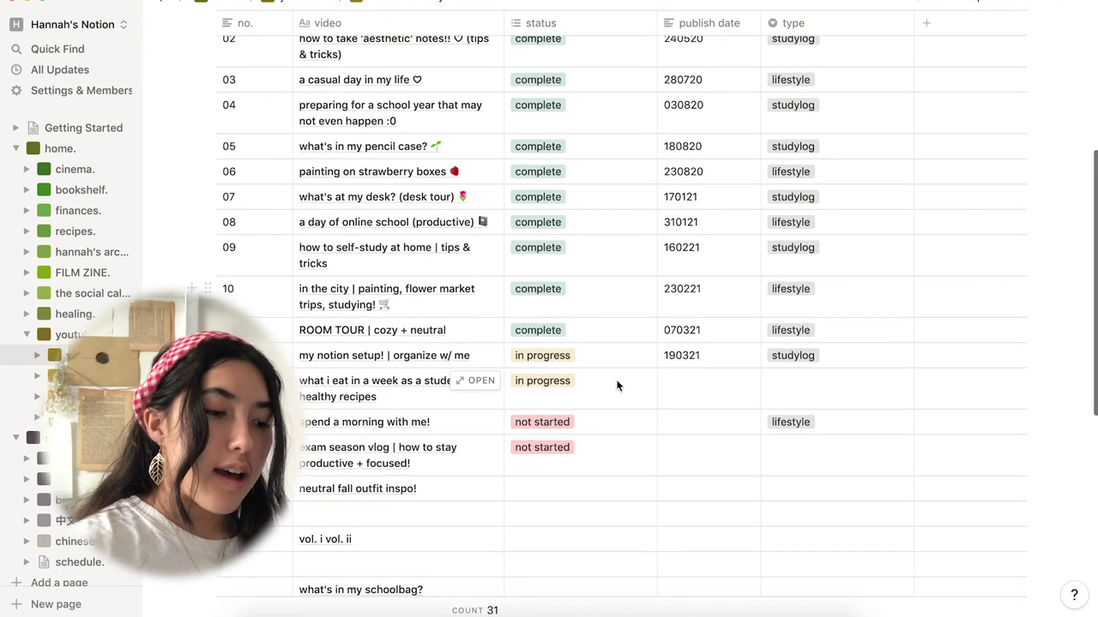
- Add the complete status to "my notion setup! | organize w/ me" and keep its publish date as 190321
{"action": "left_click", "coordinate": [568, 355]}
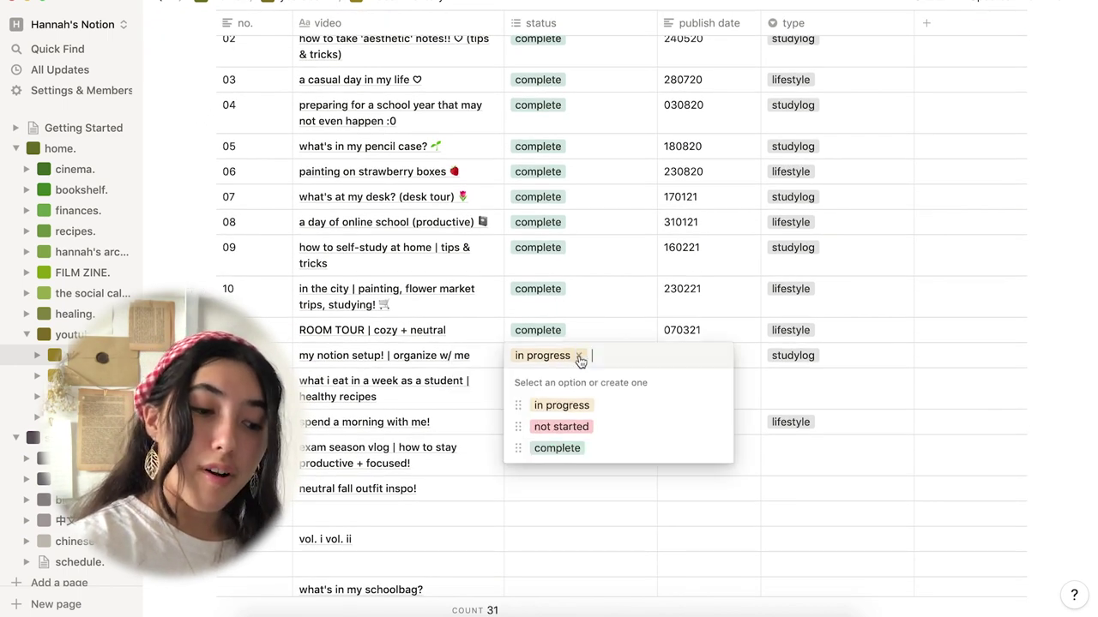
{"action": "left_click", "coordinate": [576, 447]}
{"action": "left_click", "coordinate": [630, 319]}
{"action": "left_click", "coordinate": [700, 348]}
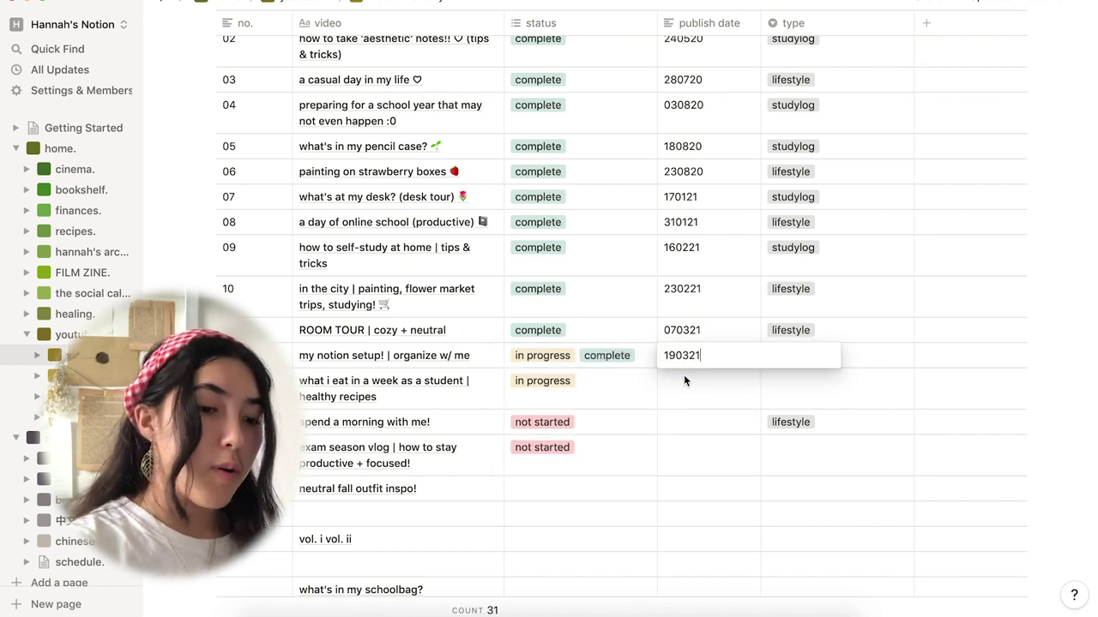
{"action": "key", "text": "Return"}
{"action": "scroll", "coordinate": [829, 204], "scroll_direction": "up", "scroll_amount": 1}
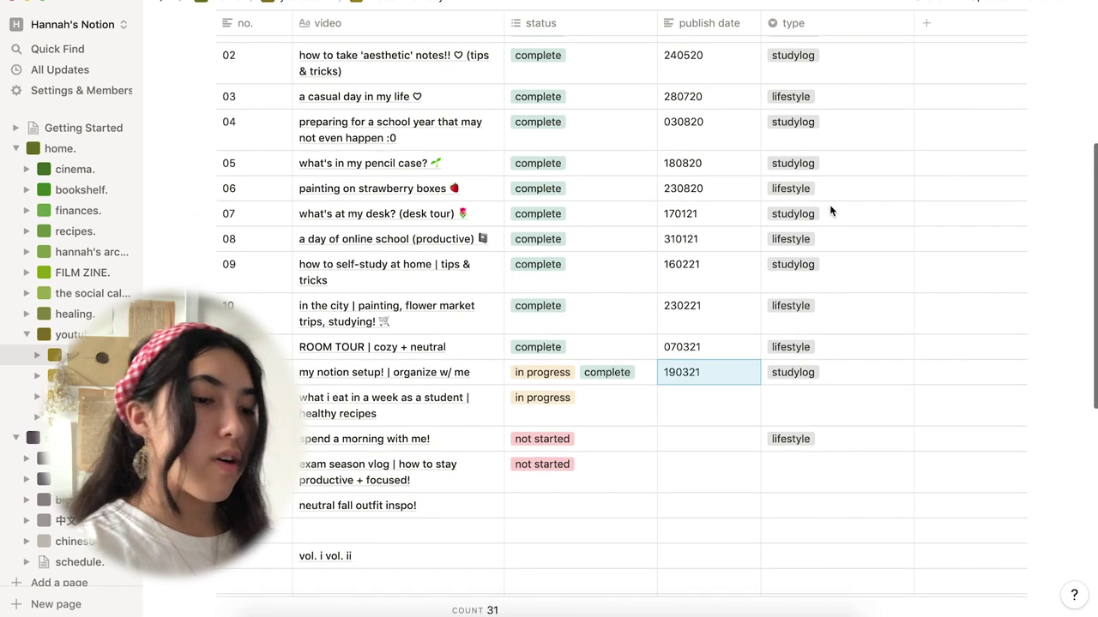
- Look through the video script cards on the pages gallery and open the soundtracks to use list
{"action": "scroll", "coordinate": [829, 204], "scroll_direction": "up", "scroll_amount": 5}
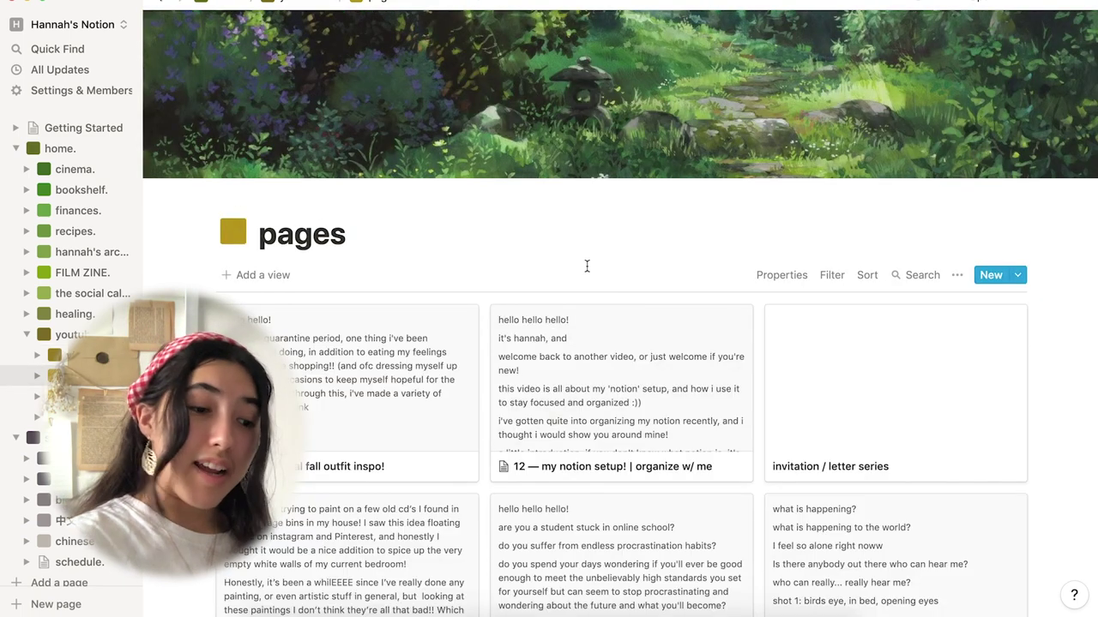
{"action": "scroll", "coordinate": [587, 266], "scroll_direction": "down", "scroll_amount": 5}
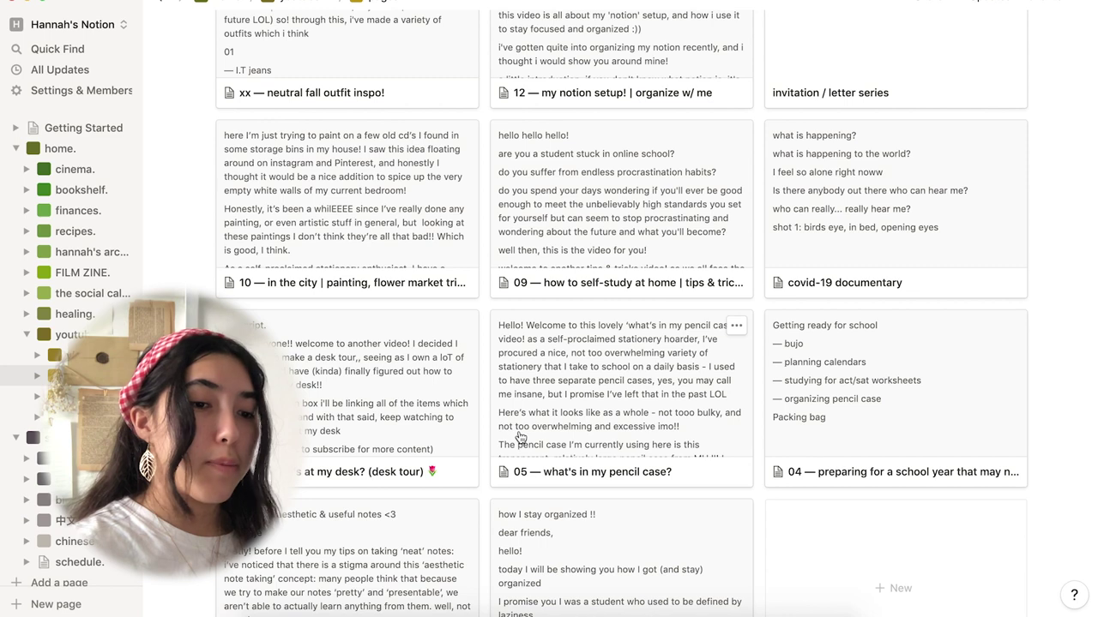
{"action": "left_click", "coordinate": [69, 396]}
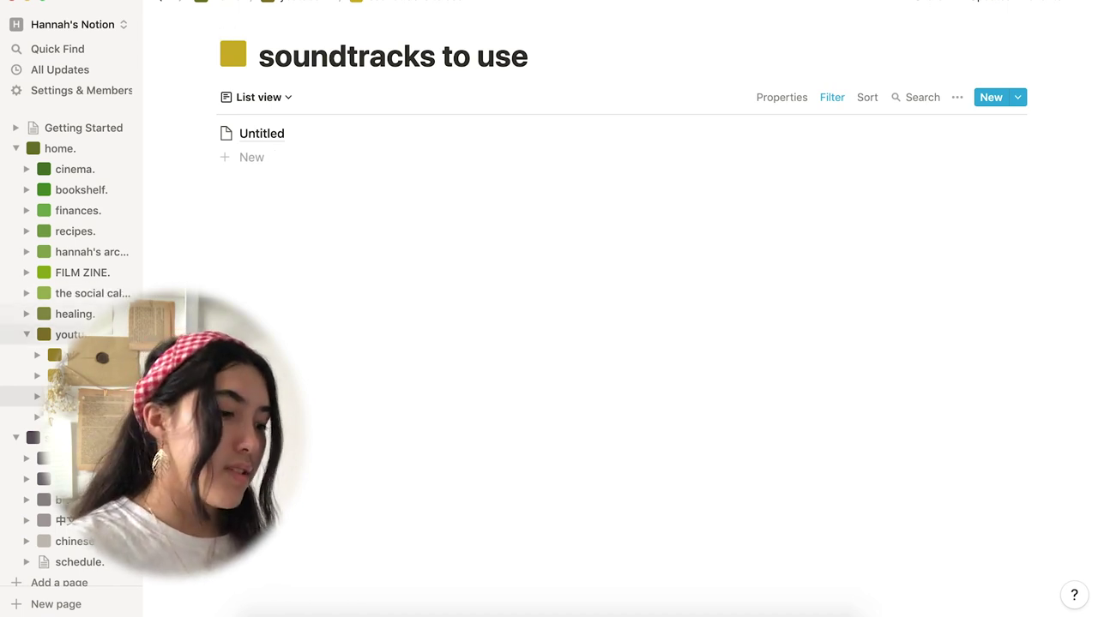
- Open the growth page and examine the channel milestones on its January and February 2021 timeline
{"action": "left_click", "coordinate": [86, 417]}
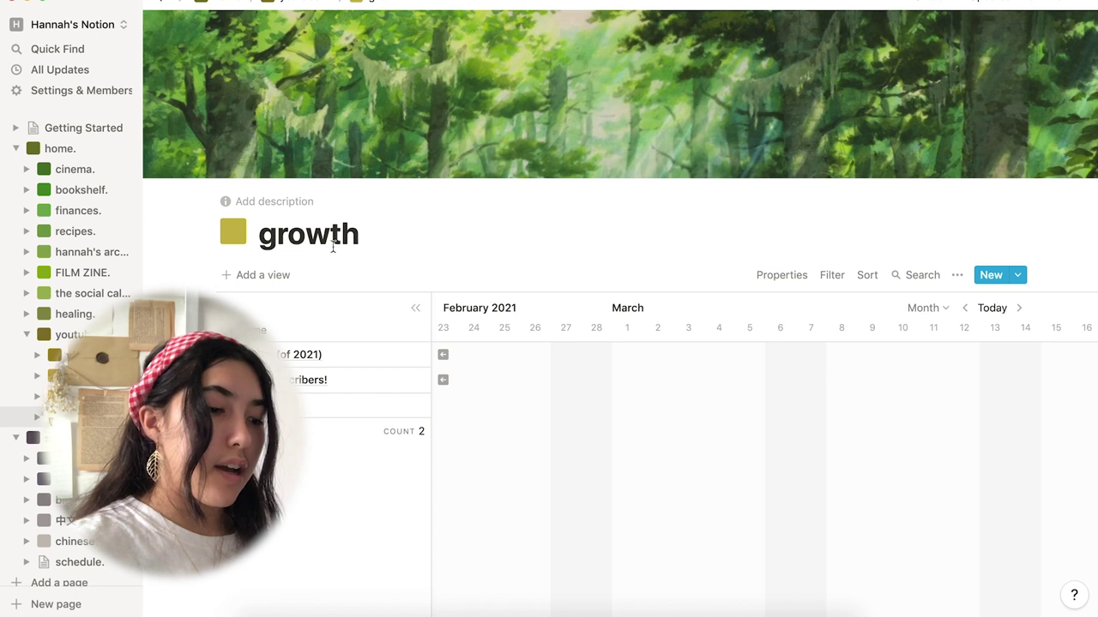
{"action": "scroll", "coordinate": [553, 411], "scroll_direction": "left", "scroll_amount": 15}
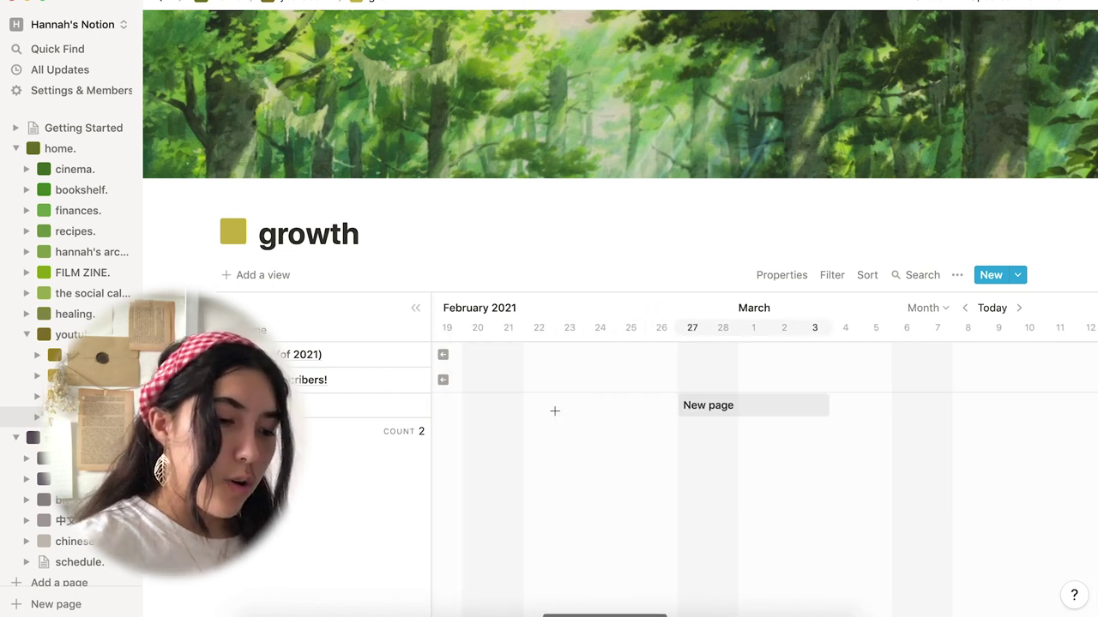
{"action": "scroll", "coordinate": [556, 417], "scroll_direction": "right", "scroll_amount": 8}
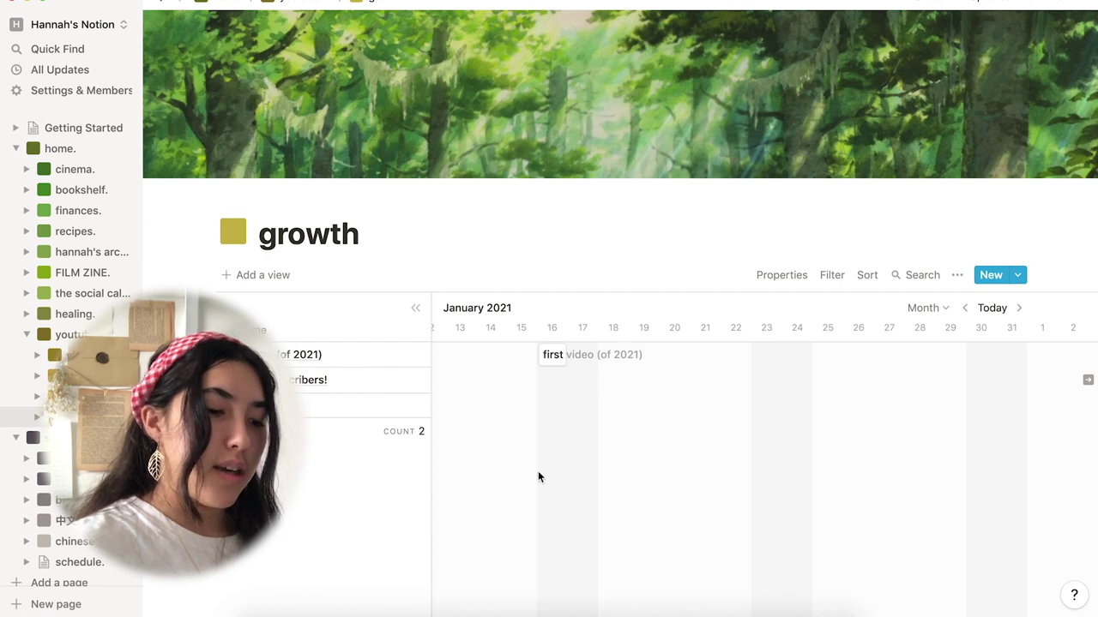
{"action": "scroll", "coordinate": [655, 505], "scroll_direction": "right", "scroll_amount": 15}
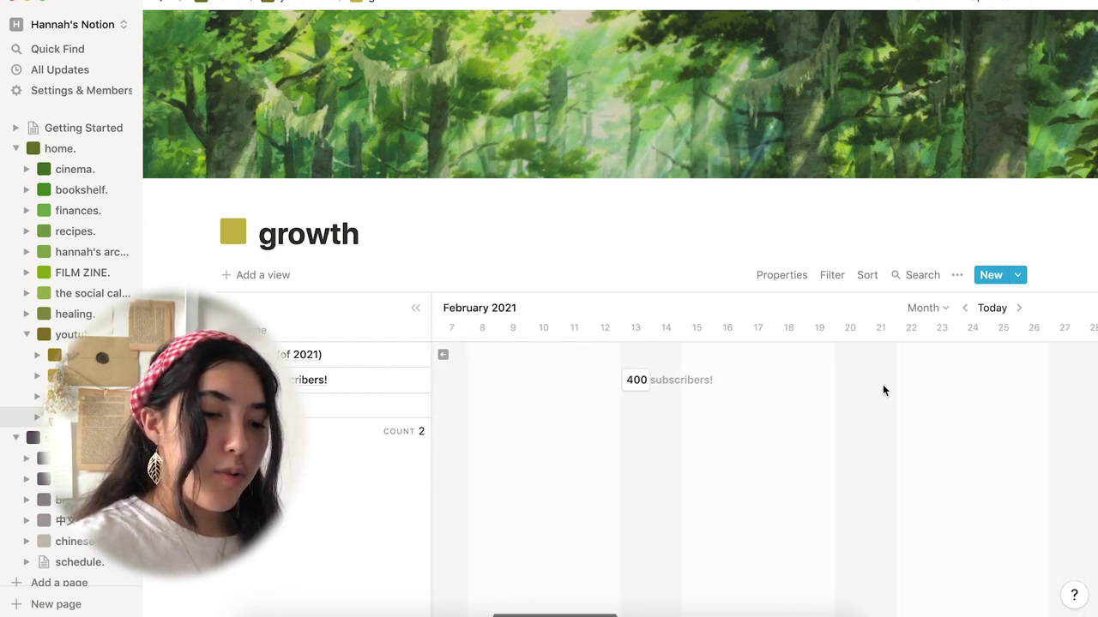
{"action": "scroll", "coordinate": [883, 391], "scroll_direction": "right", "scroll_amount": 1}
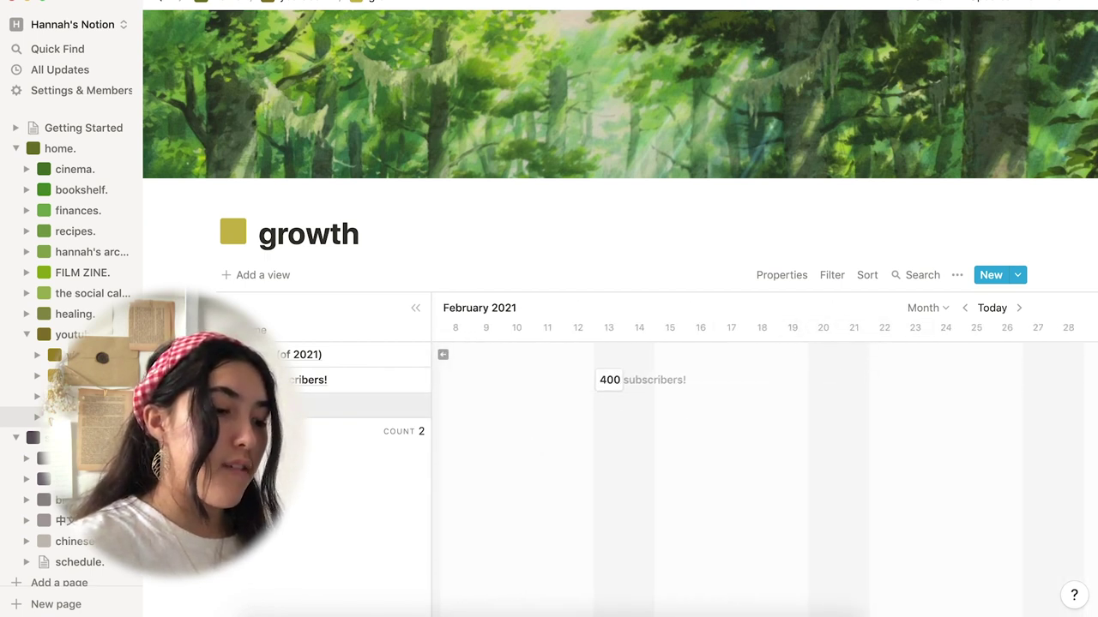
- Add a "hihi" entry to the growth timeline spanning February 17–21, 2021, and delete it again
{"action": "left_click", "coordinate": [257, 405]}
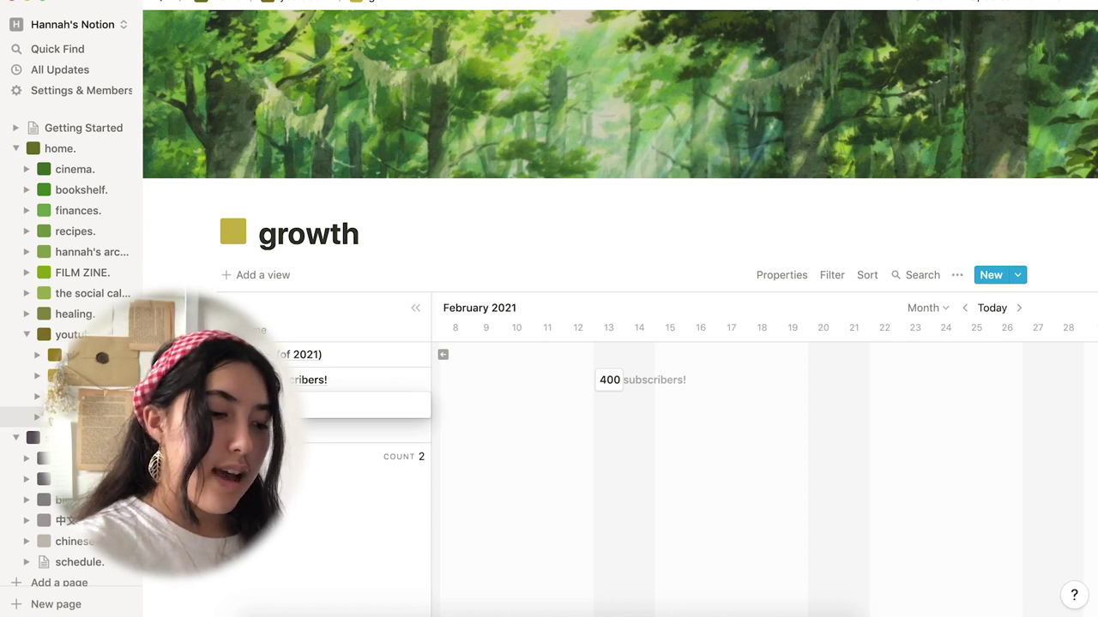
{"action": "key", "text": "Escape"}
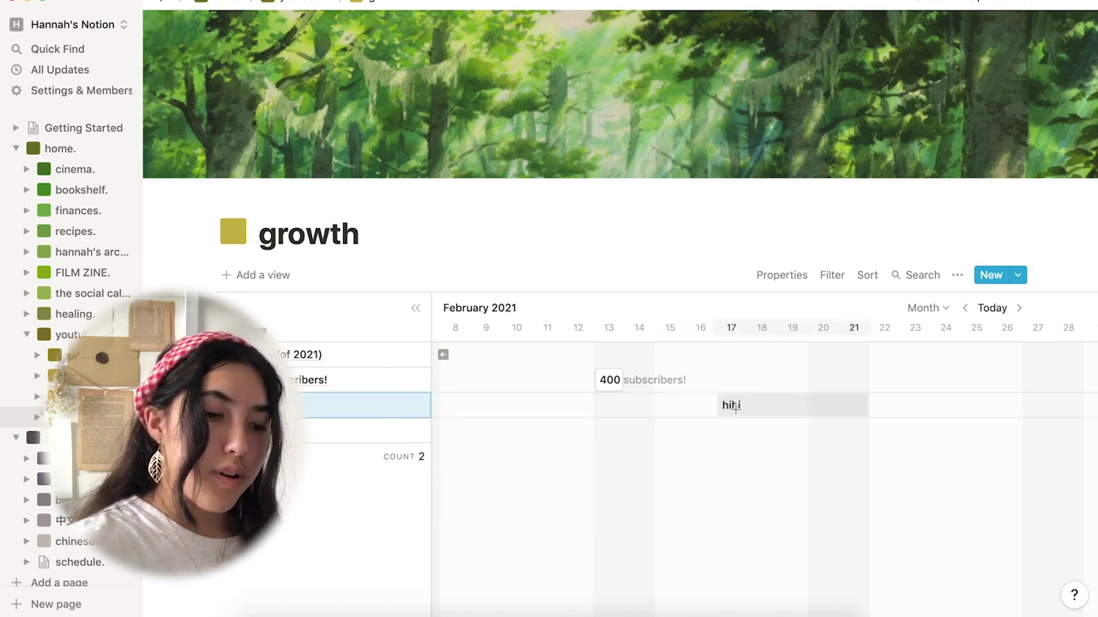
{"action": "left_click", "coordinate": [735, 408]}
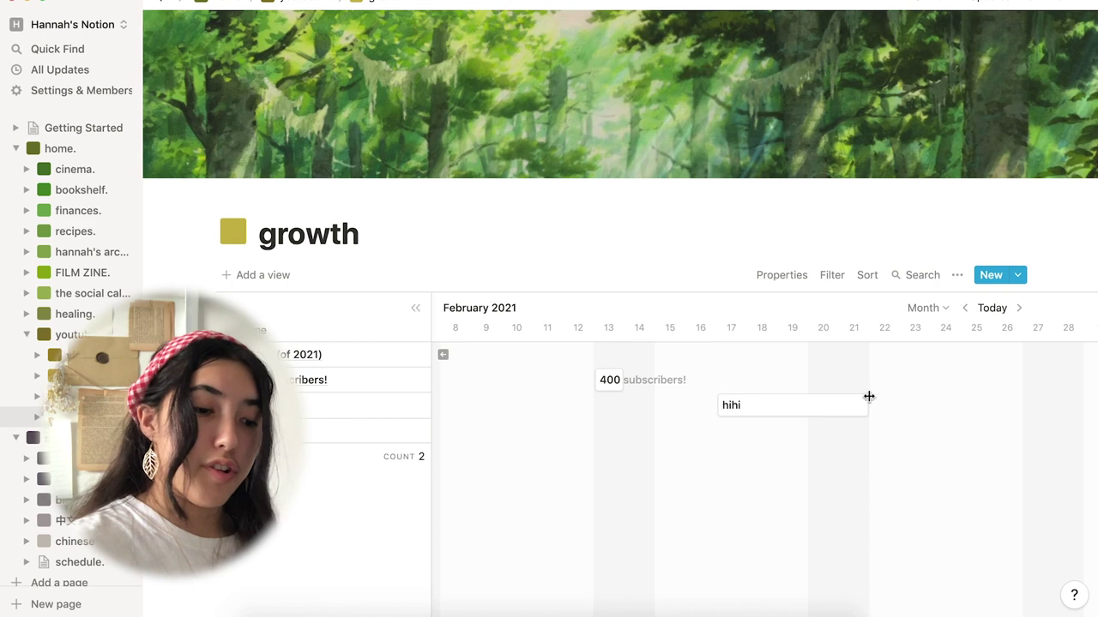
{"action": "right_click", "coordinate": [775, 418]}
{"action": "left_click", "coordinate": [818, 217]}
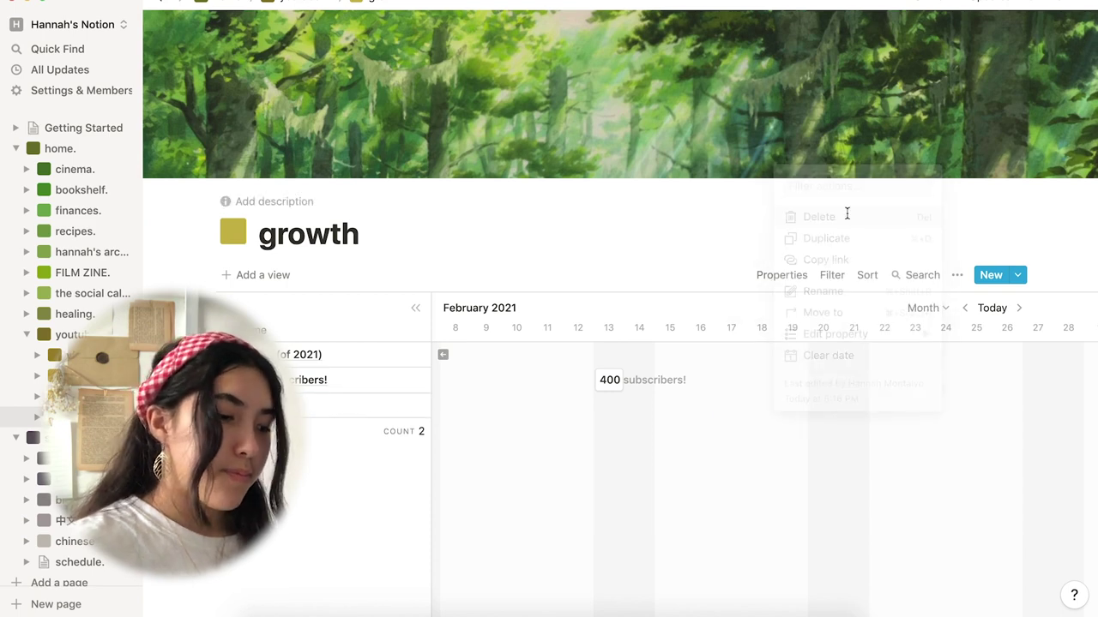
- Open the school. page and examine its sub-tabs., assessments. and schedule. sections
{"action": "scroll", "coordinate": [69, 343], "scroll_direction": "down", "scroll_amount": 3}
{"action": "left_click", "coordinate": [62, 339]}
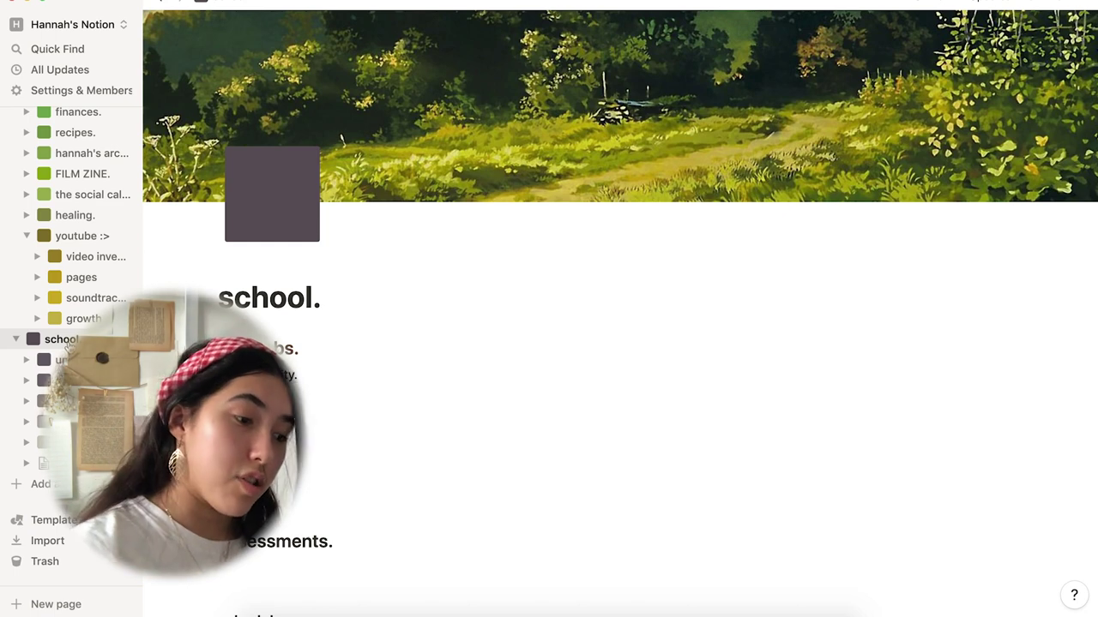
{"action": "scroll", "coordinate": [612, 228], "scroll_direction": "down", "scroll_amount": 10}
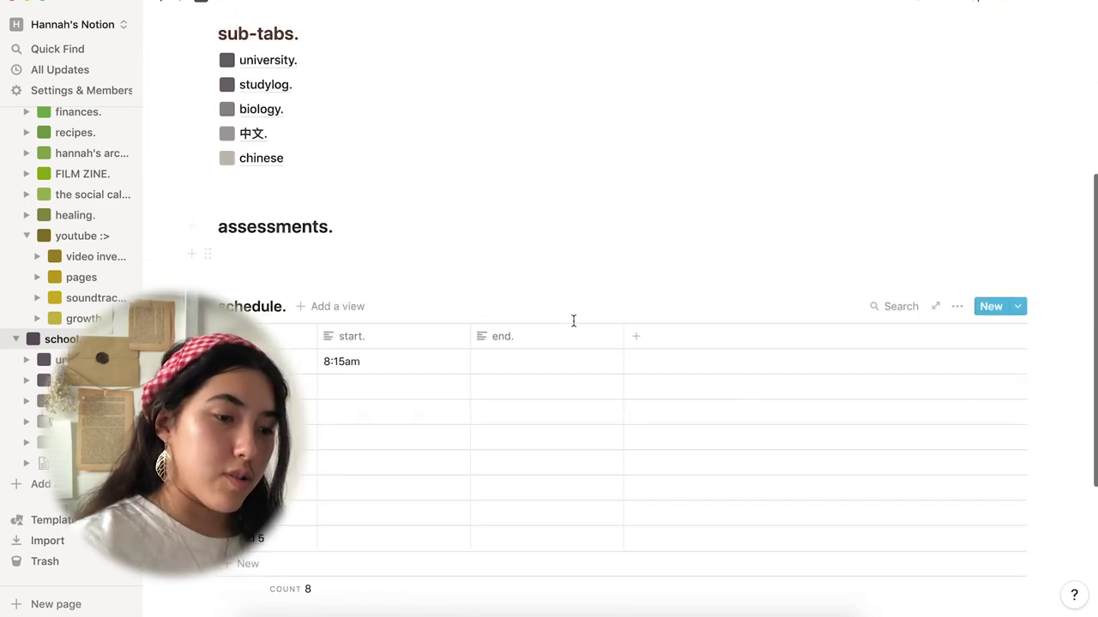
{"action": "scroll", "coordinate": [575, 328], "scroll_direction": "up", "scroll_amount": 5}
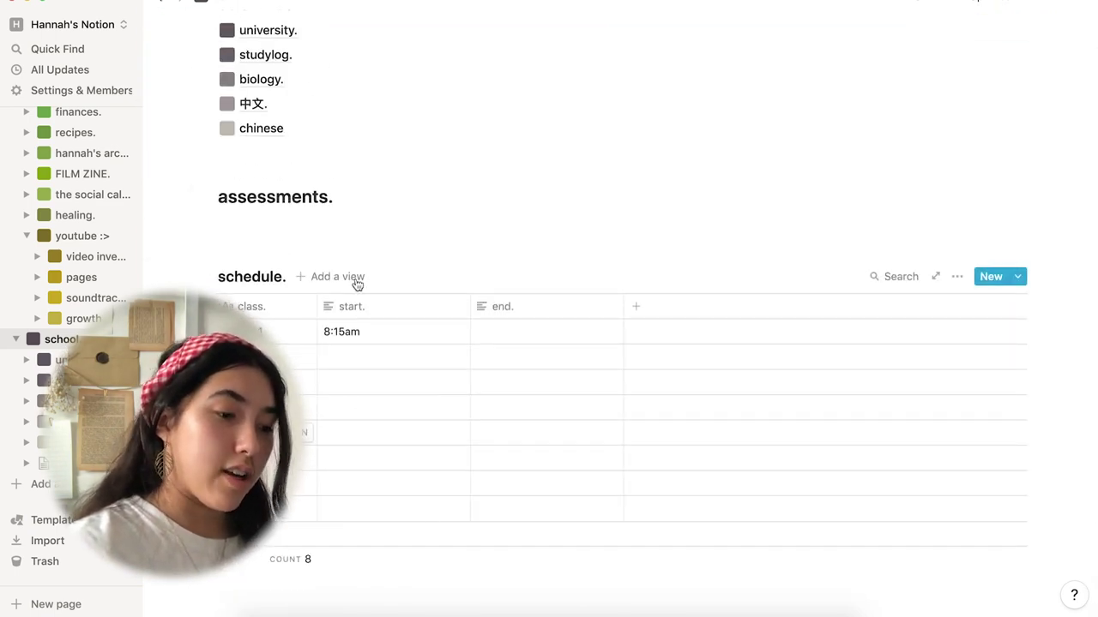
- Insert an empty to-do checkbox under the assessments. heading
{"action": "left_click", "coordinate": [233, 224]}
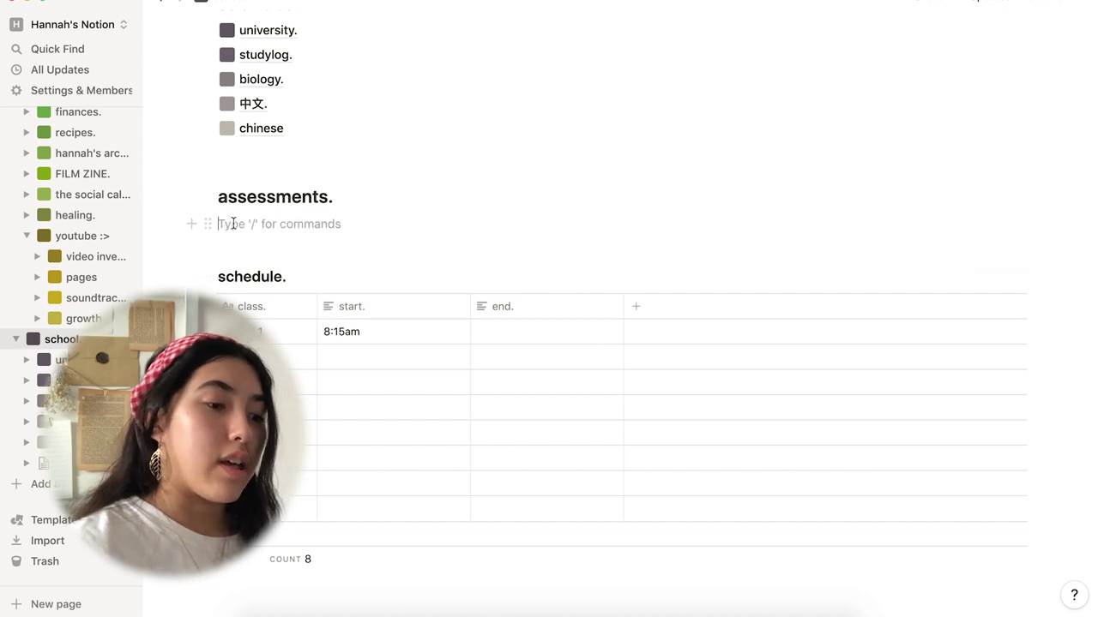
{"action": "type", "text": "/"}
{"action": "left_click", "coordinate": [303, 360]}
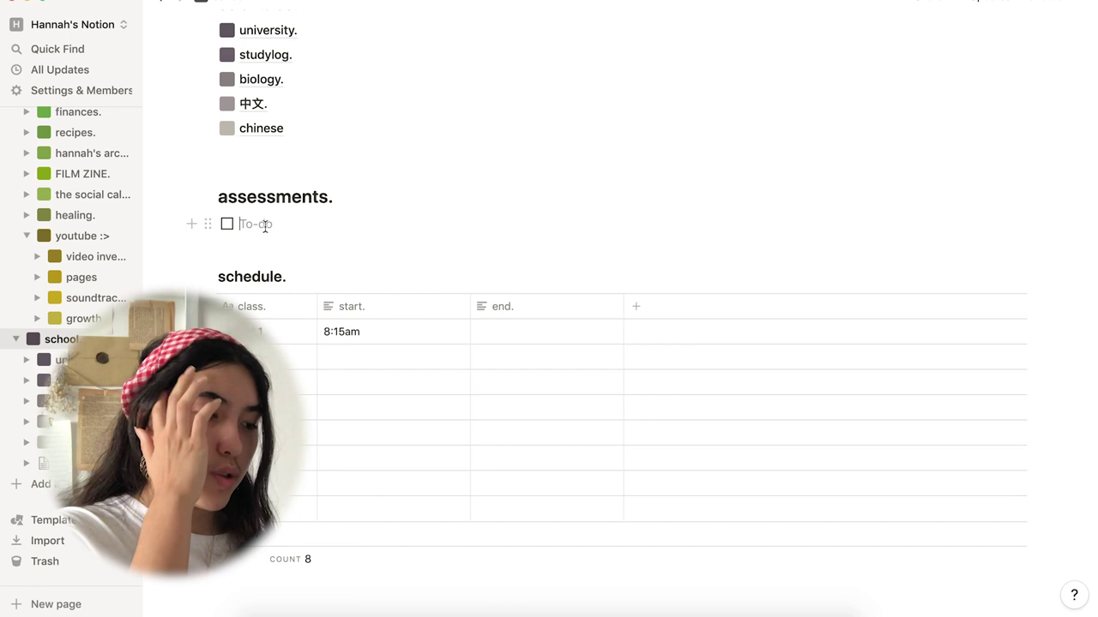
- View the Chinese notes page, and open the university. page to examine its entry, pre-university list, goals and checklist sections
{"action": "scroll", "coordinate": [334, 257], "scroll_direction": "up", "scroll_amount": 5}
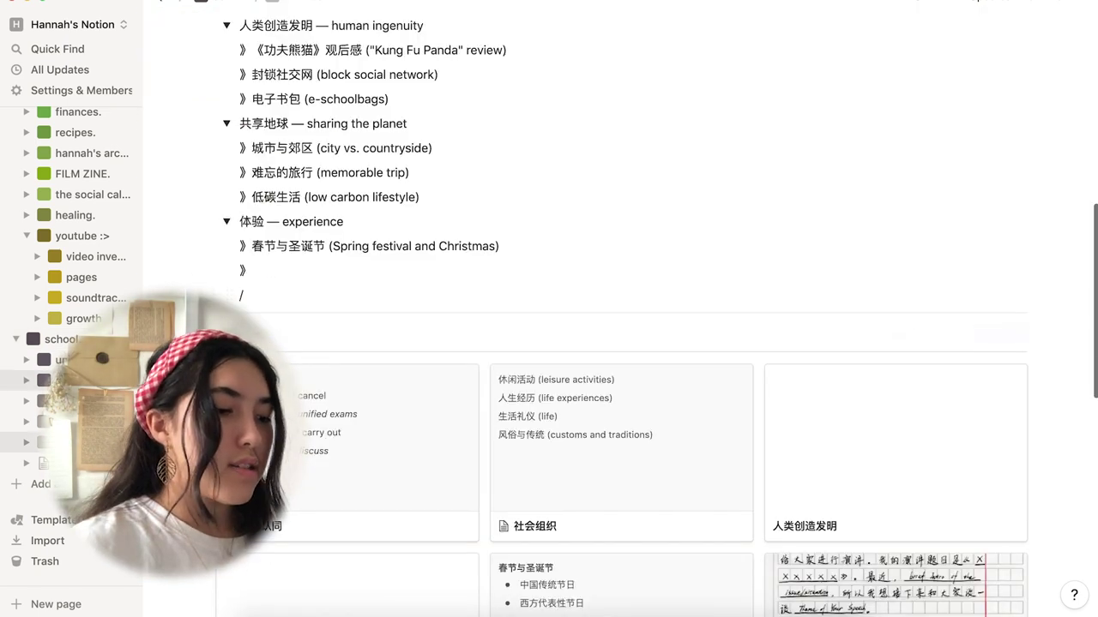
{"action": "left_click", "coordinate": [60, 359]}
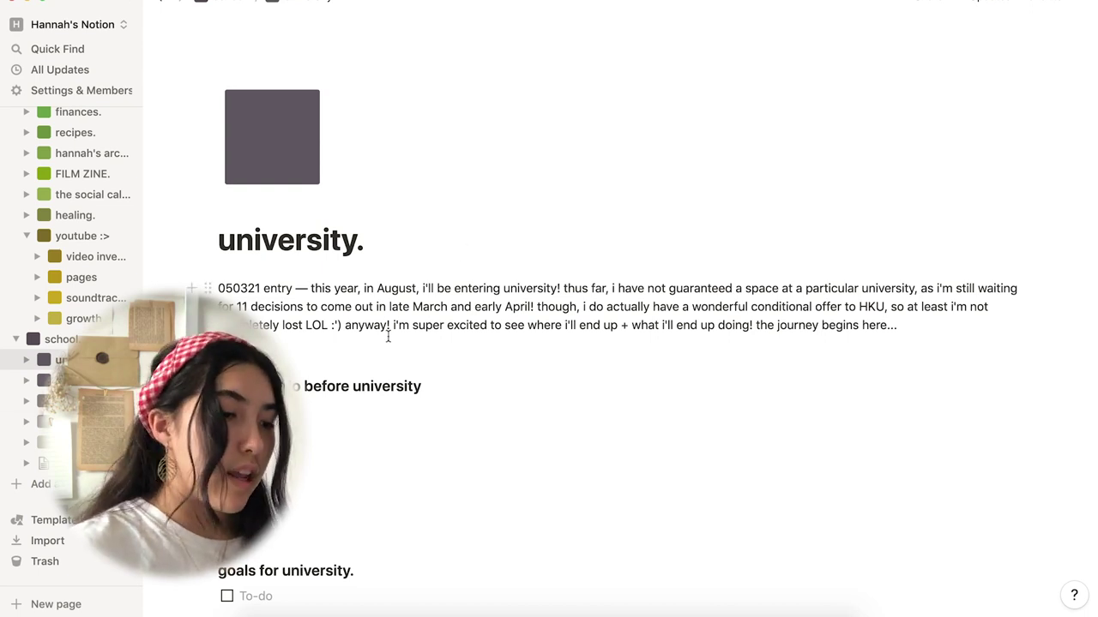
{"action": "scroll", "coordinate": [387, 337], "scroll_direction": "down", "scroll_amount": 3}
{"action": "scroll", "coordinate": [387, 336], "scroll_direction": "up", "scroll_amount": 3}
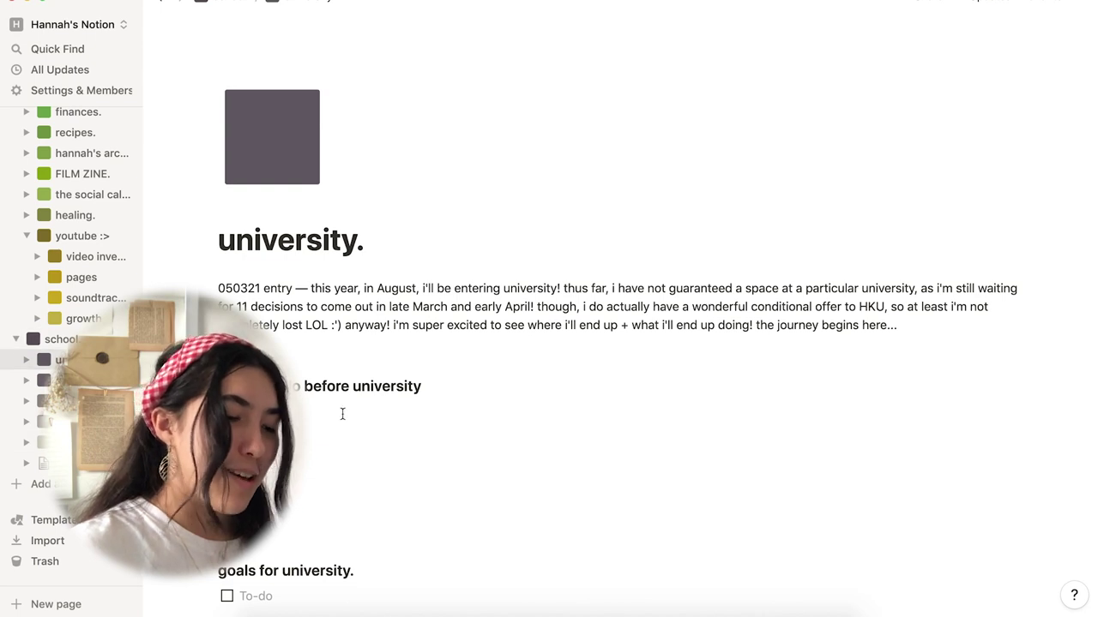
{"action": "scroll", "coordinate": [342, 414], "scroll_direction": "down", "scroll_amount": 4}
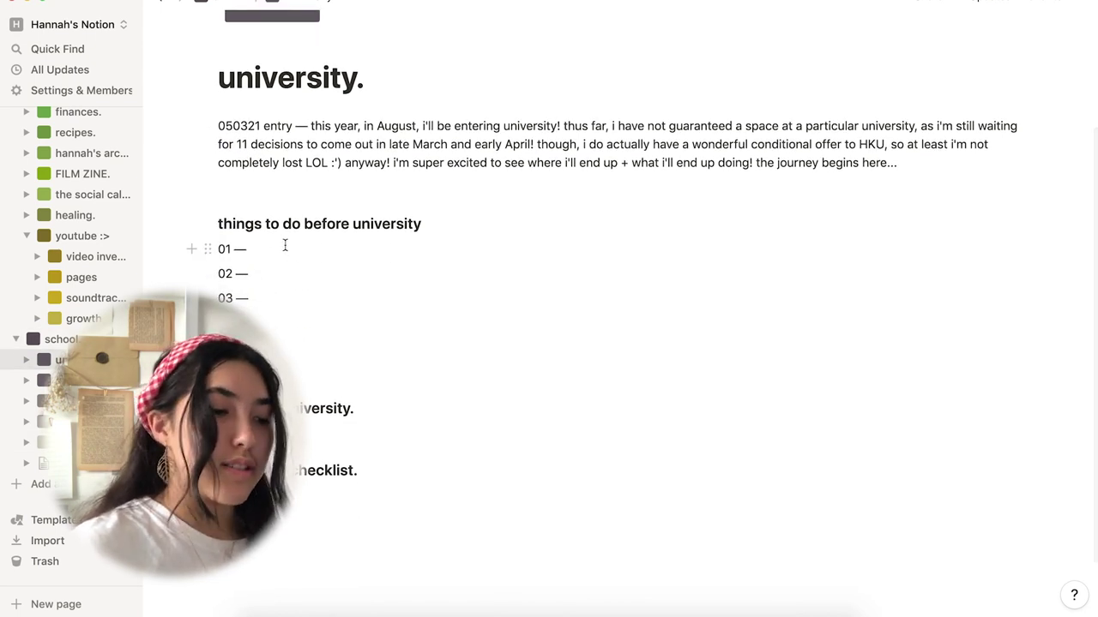
{"action": "scroll", "coordinate": [617, 343], "scroll_direction": "down", "scroll_amount": 2}
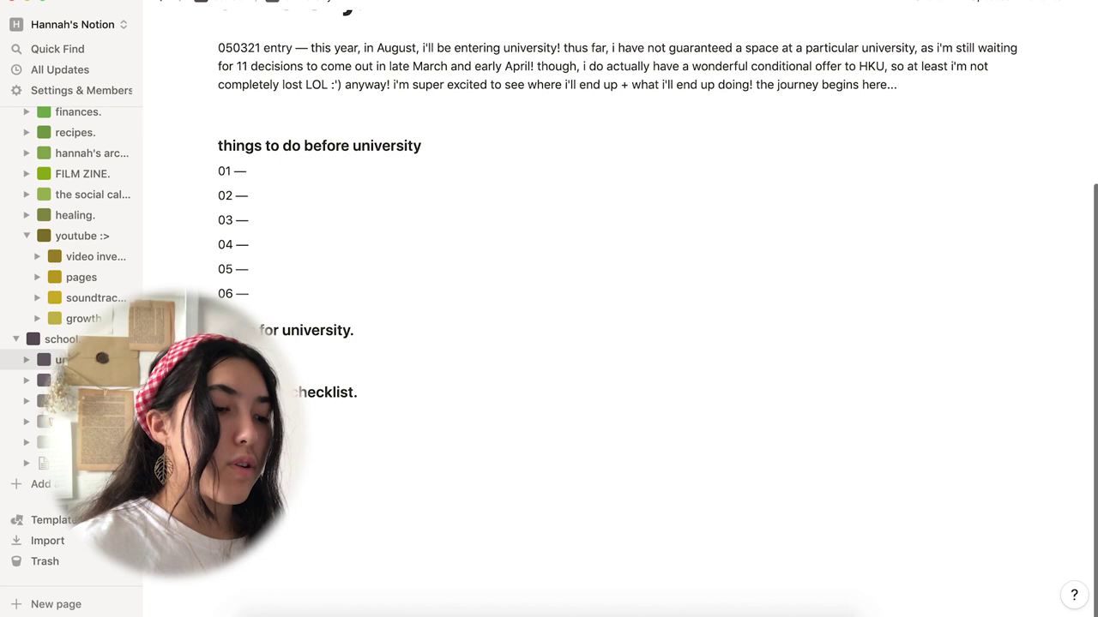
{"action": "left_click_drag", "start_coordinate": [370, 391], "coordinate": [287, 392]}
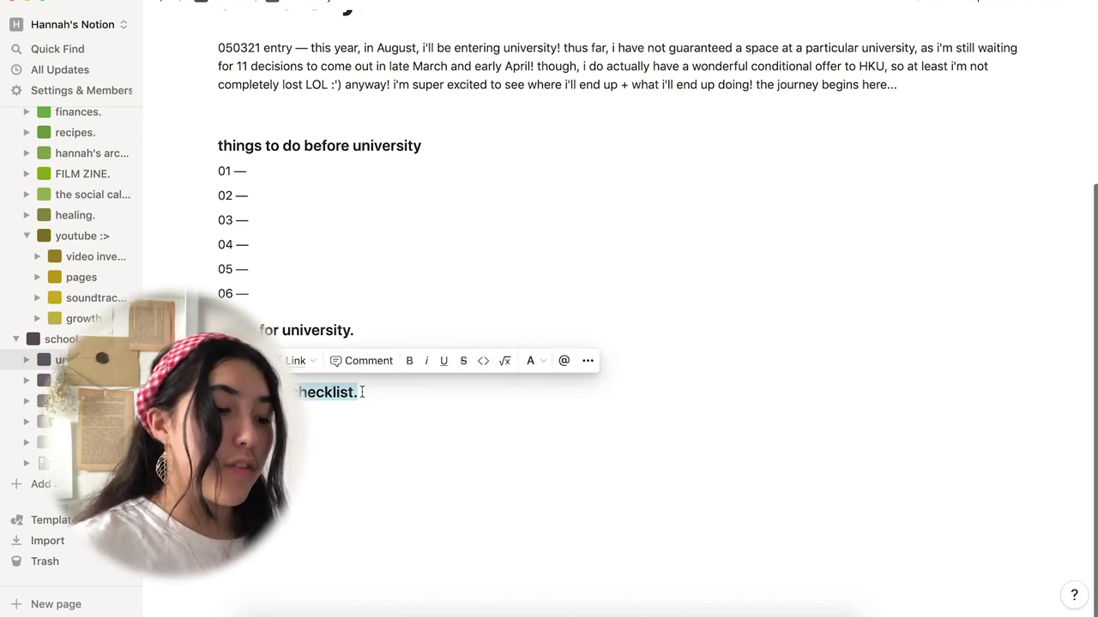
{"action": "left_click", "coordinate": [394, 402]}
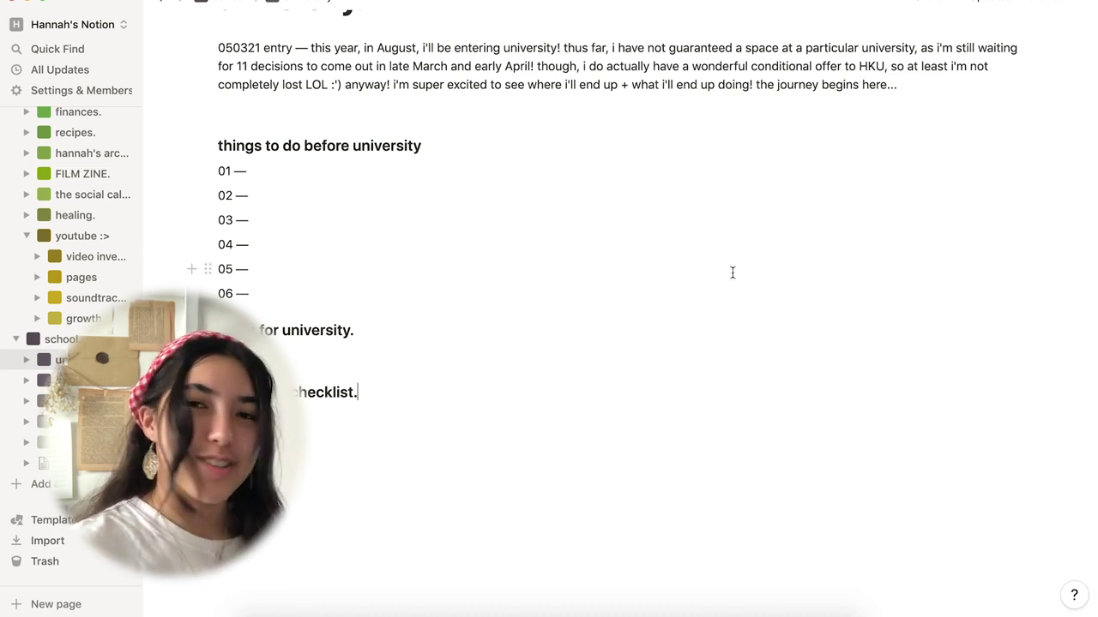
- Open the studylog. page and examine the subjects, content, and dates + deadlines entries in its february. and march. tables
{"action": "scroll", "coordinate": [733, 273], "scroll_direction": "up", "scroll_amount": 5}
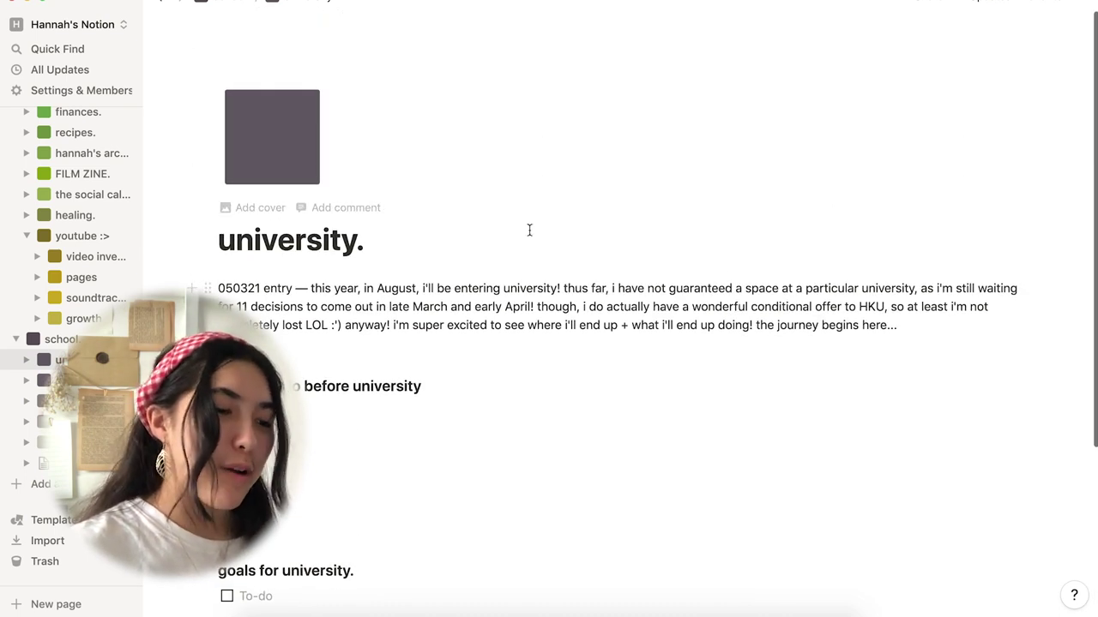
{"action": "left_click", "coordinate": [56, 380]}
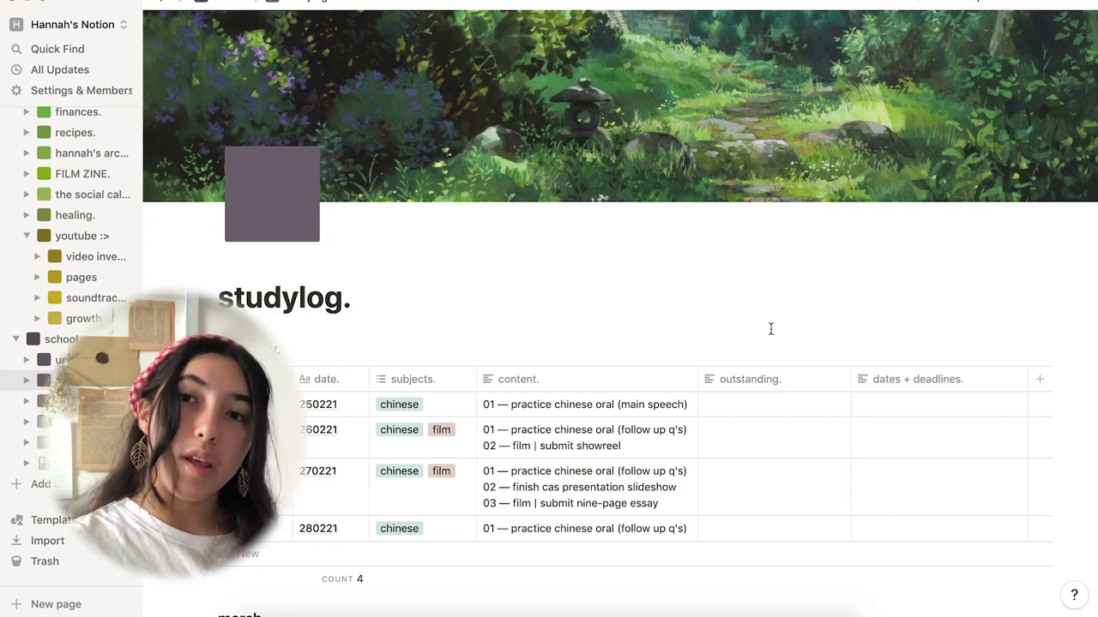
{"action": "scroll", "coordinate": [630, 344], "scroll_direction": "down", "scroll_amount": 1}
{"action": "scroll", "coordinate": [629, 338], "scroll_direction": "down", "scroll_amount": 5}
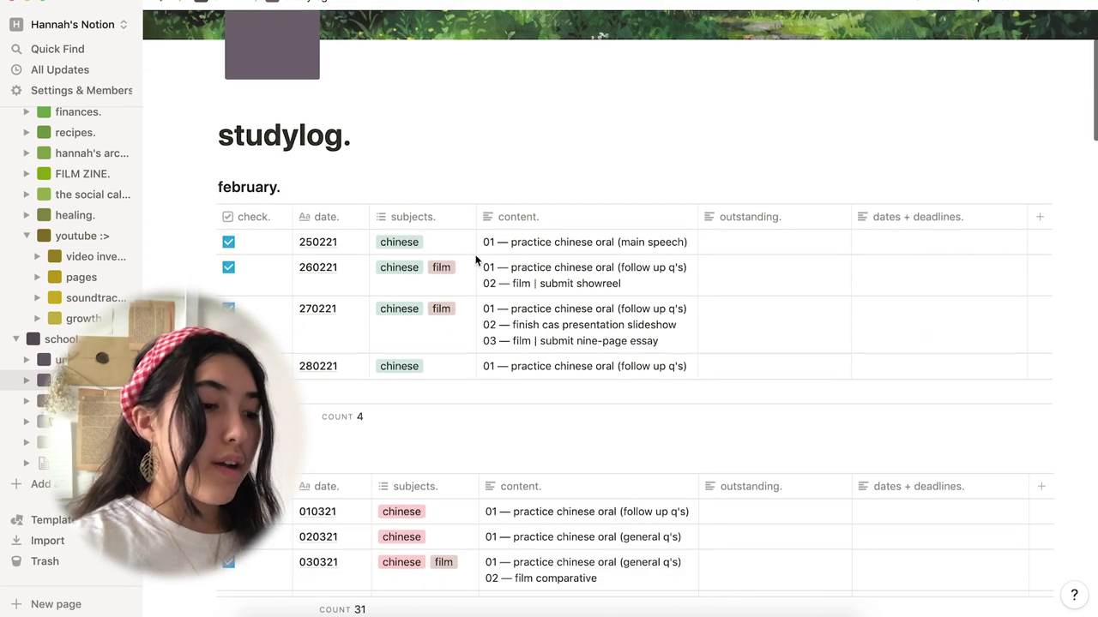
{"action": "scroll", "coordinate": [470, 372], "scroll_direction": "down", "scroll_amount": 9}
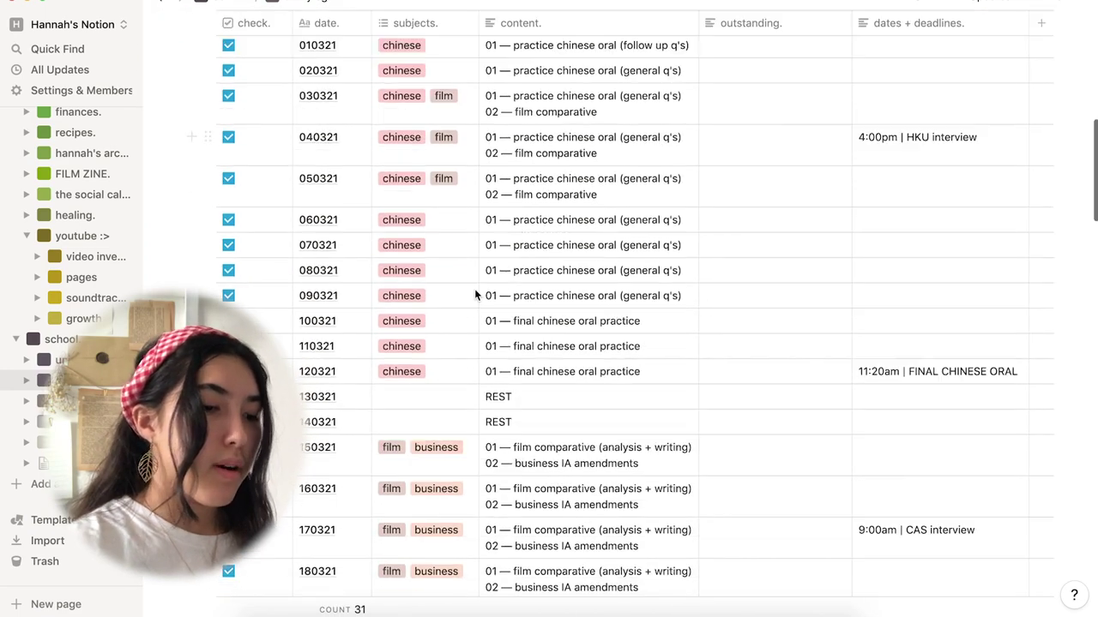
{"action": "scroll", "coordinate": [474, 229], "scroll_direction": "up", "scroll_amount": 3}
{"action": "scroll", "coordinate": [475, 229], "scroll_direction": "up", "scroll_amount": 1}
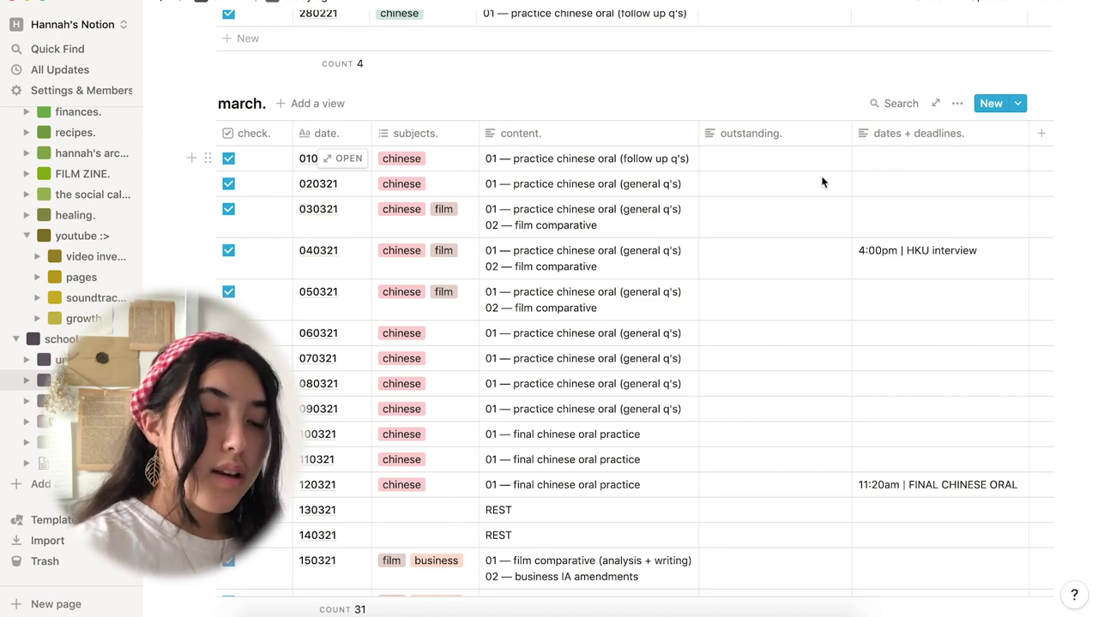
{"action": "scroll", "coordinate": [887, 289], "scroll_direction": "down", "scroll_amount": 10}
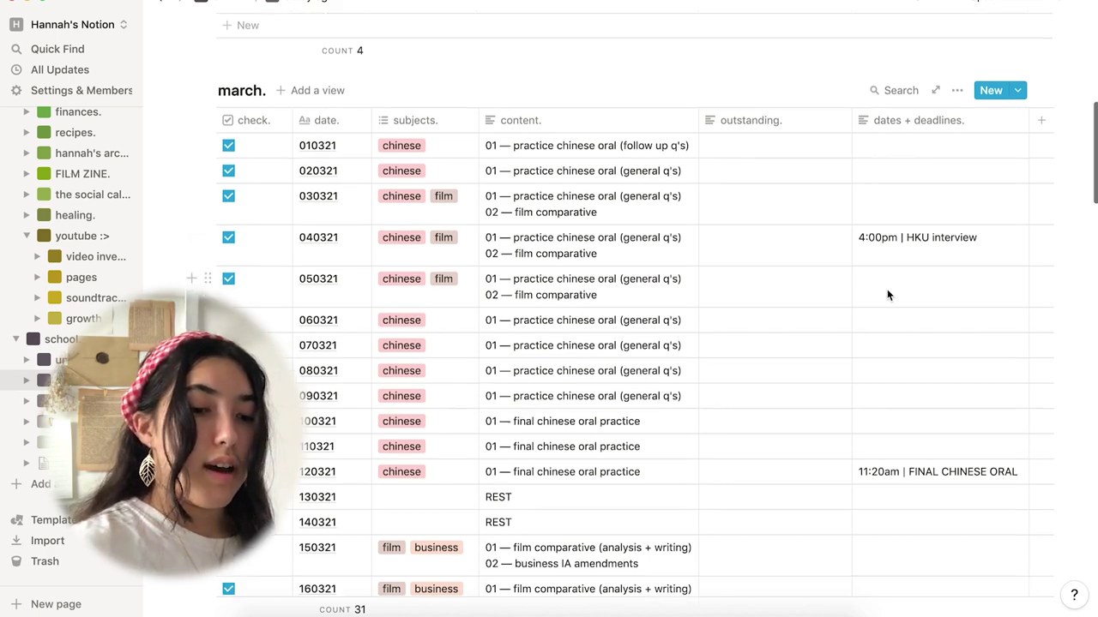
{"action": "scroll", "coordinate": [886, 289], "scroll_direction": "down", "scroll_amount": 8}
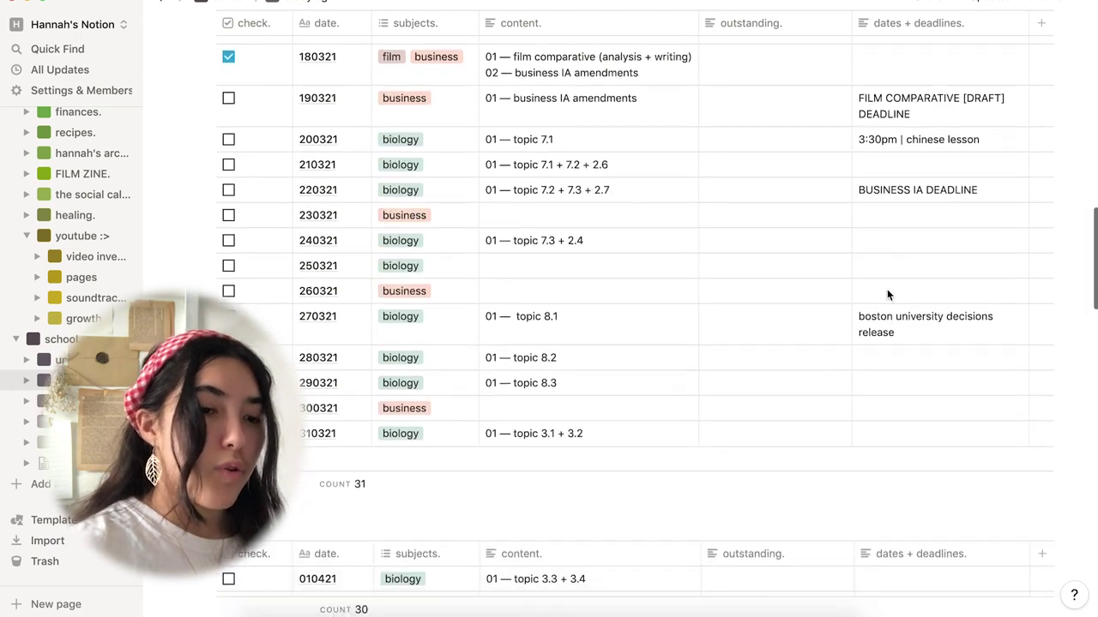